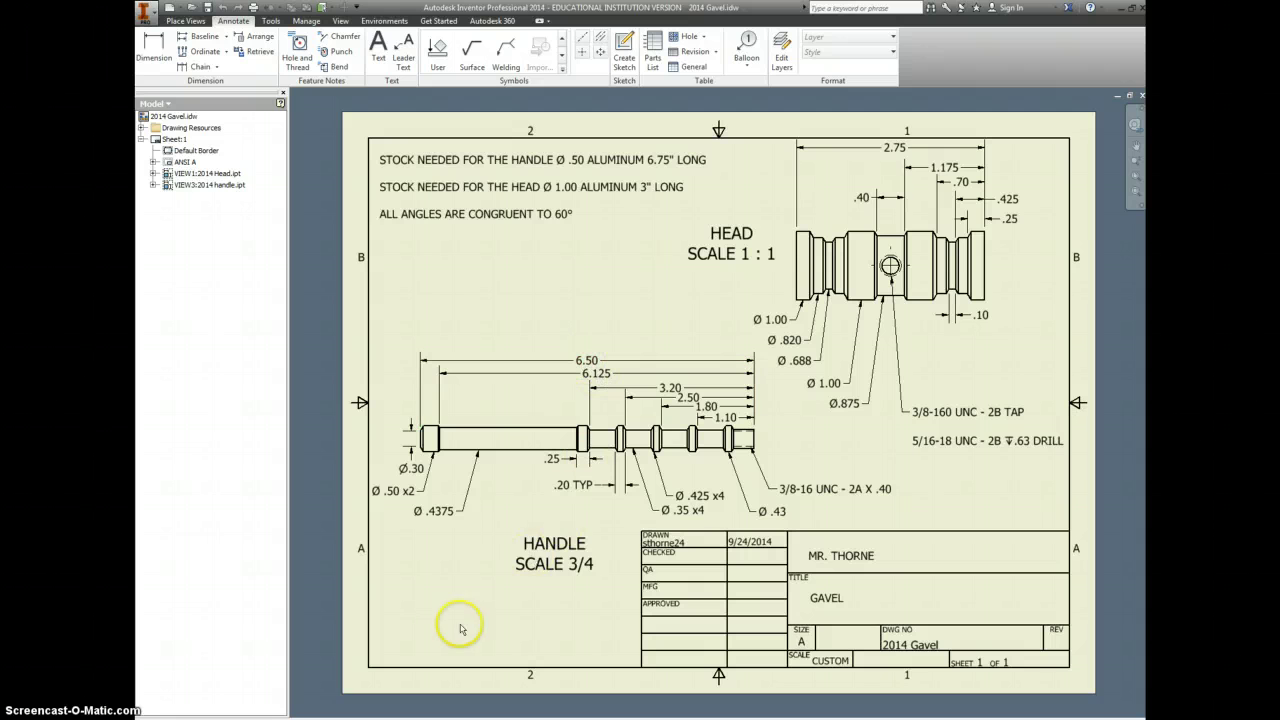
# Create a new part and start a 2D sketch on the front XY plane
pyautogui.click(182, 9)
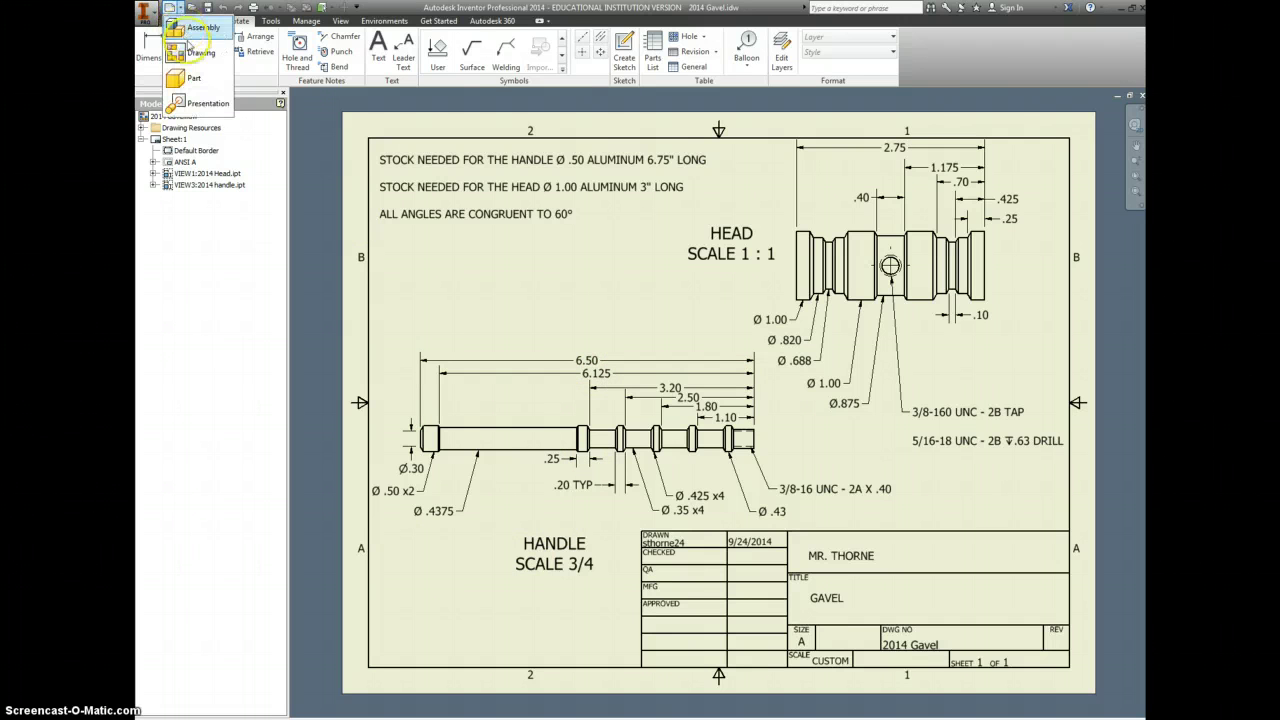
pyautogui.click(194, 78)
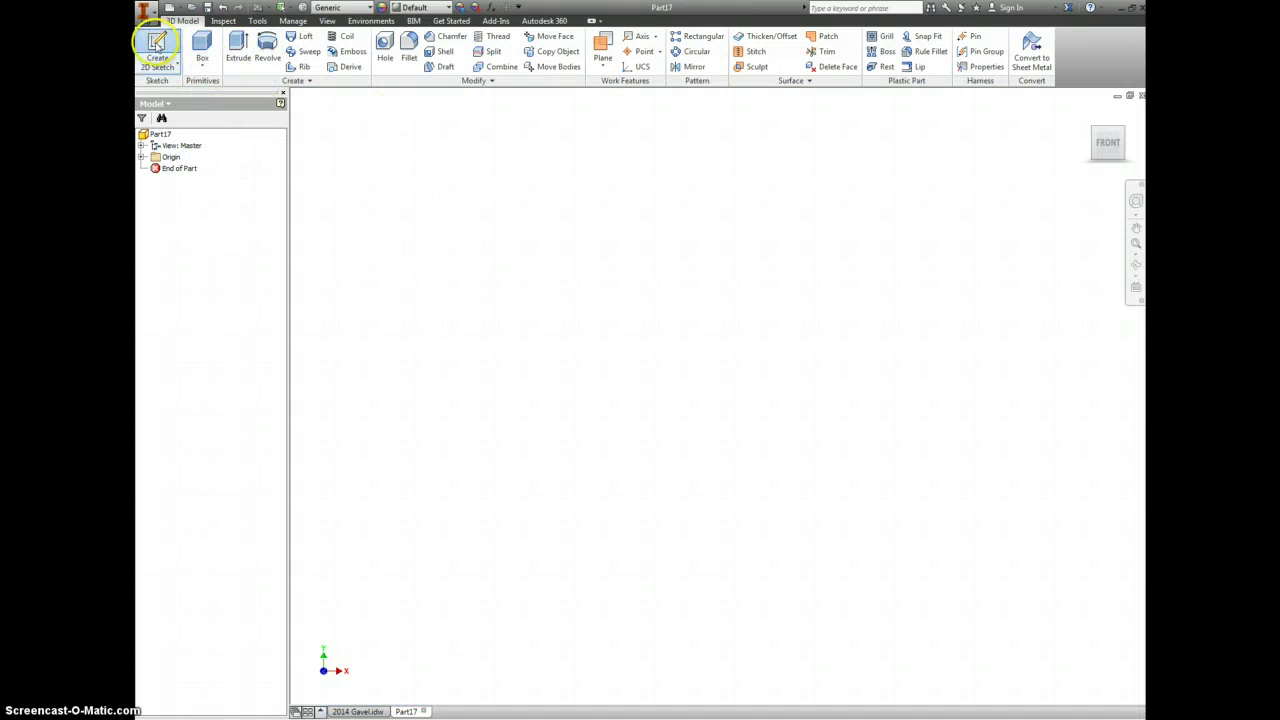
pyautogui.click(157, 45)
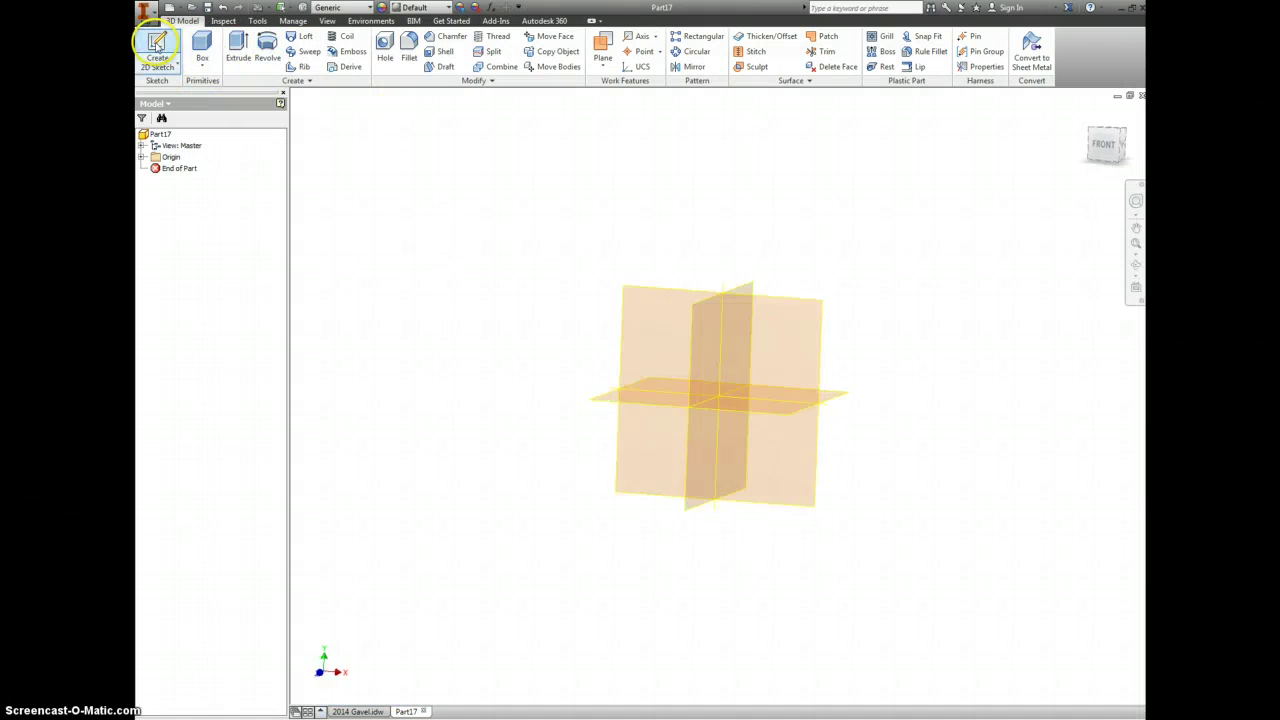
pyautogui.click(762, 318)
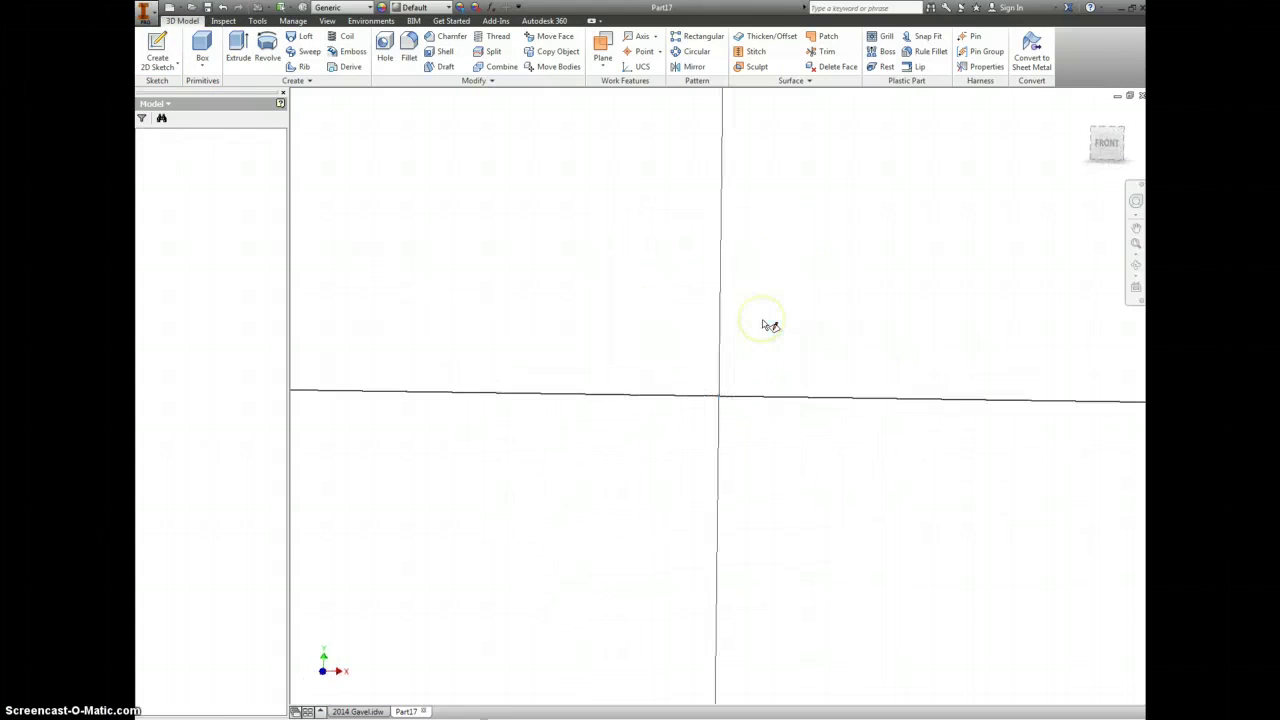
# Sketch a circle 0.5 in in diameter centred on the origin
pyautogui.rightClick(673, 349)
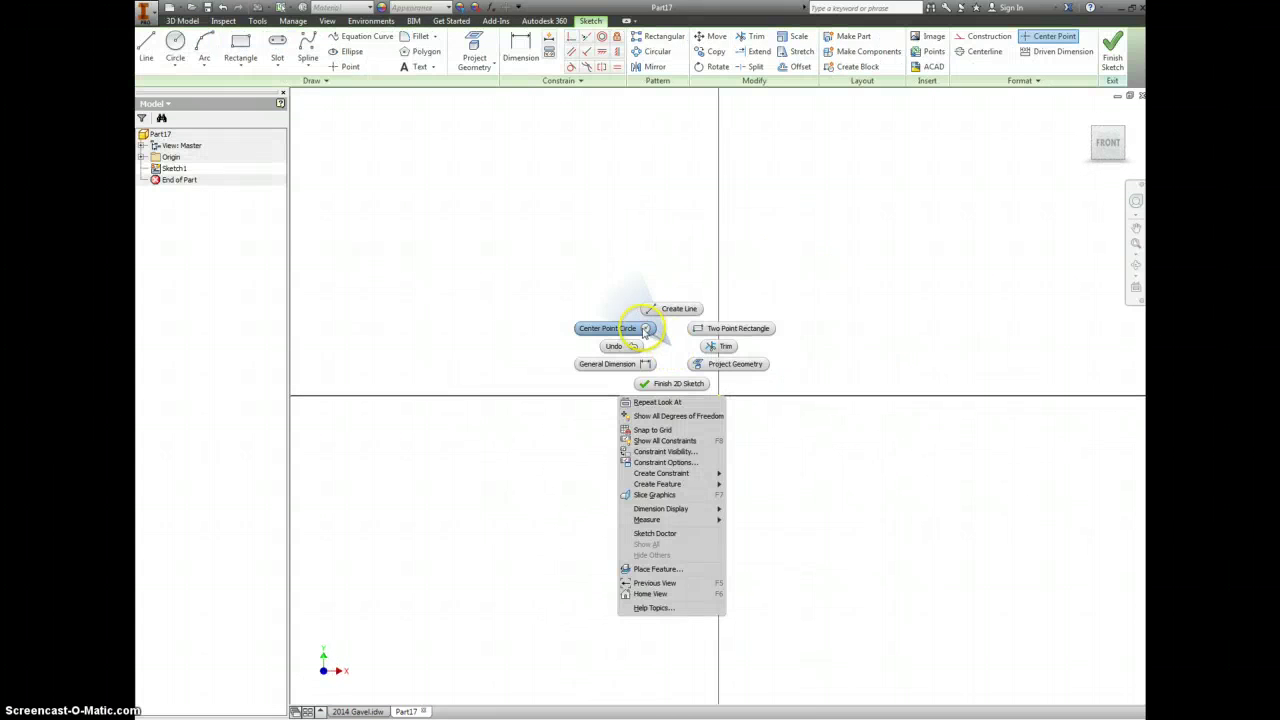
pyautogui.click(645, 329)
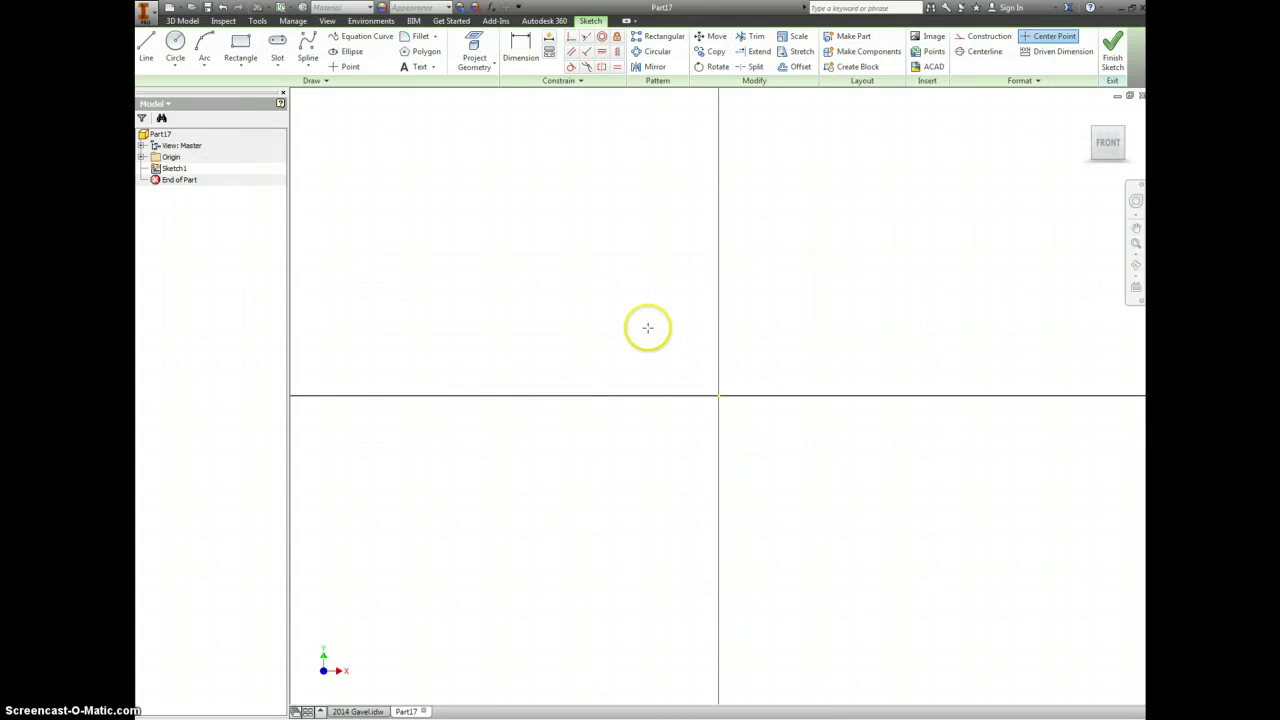
pyautogui.click(719, 397)
pyautogui.press('Return')
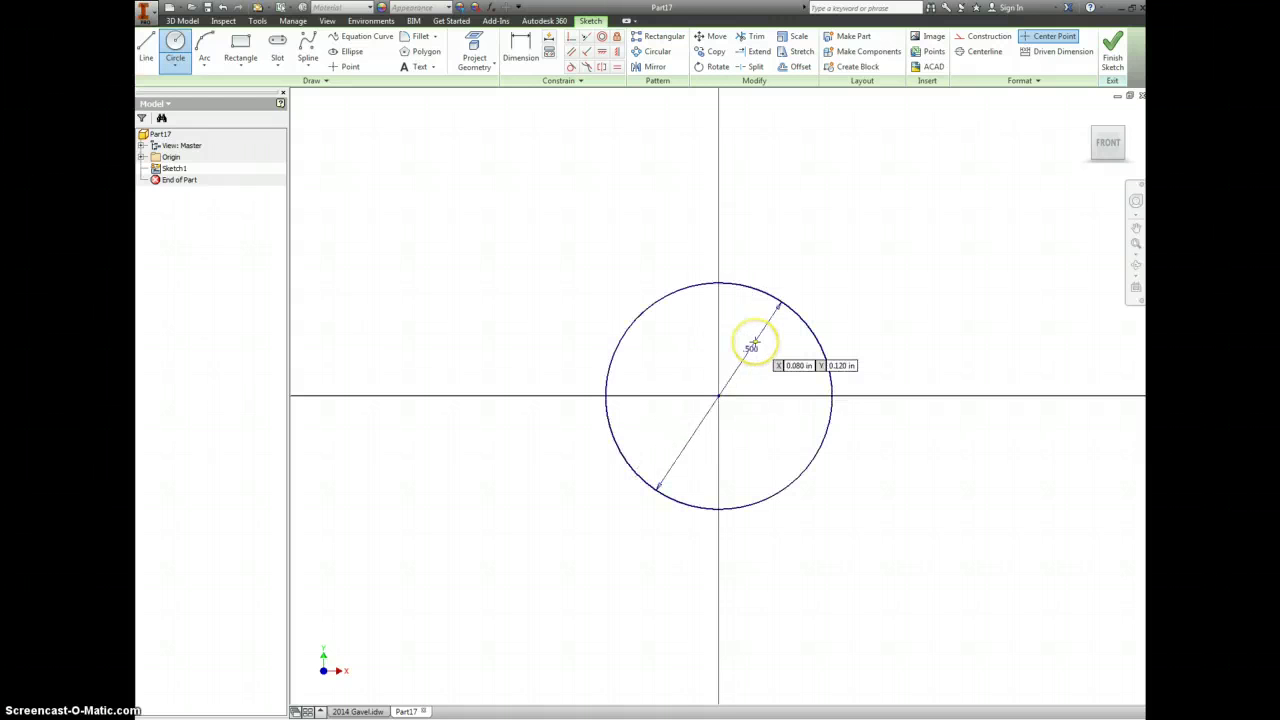
# Finish the sketch and extrude the circle 6.5 in into a solid rod
pyautogui.click(1115, 55)
pyautogui.press('e')
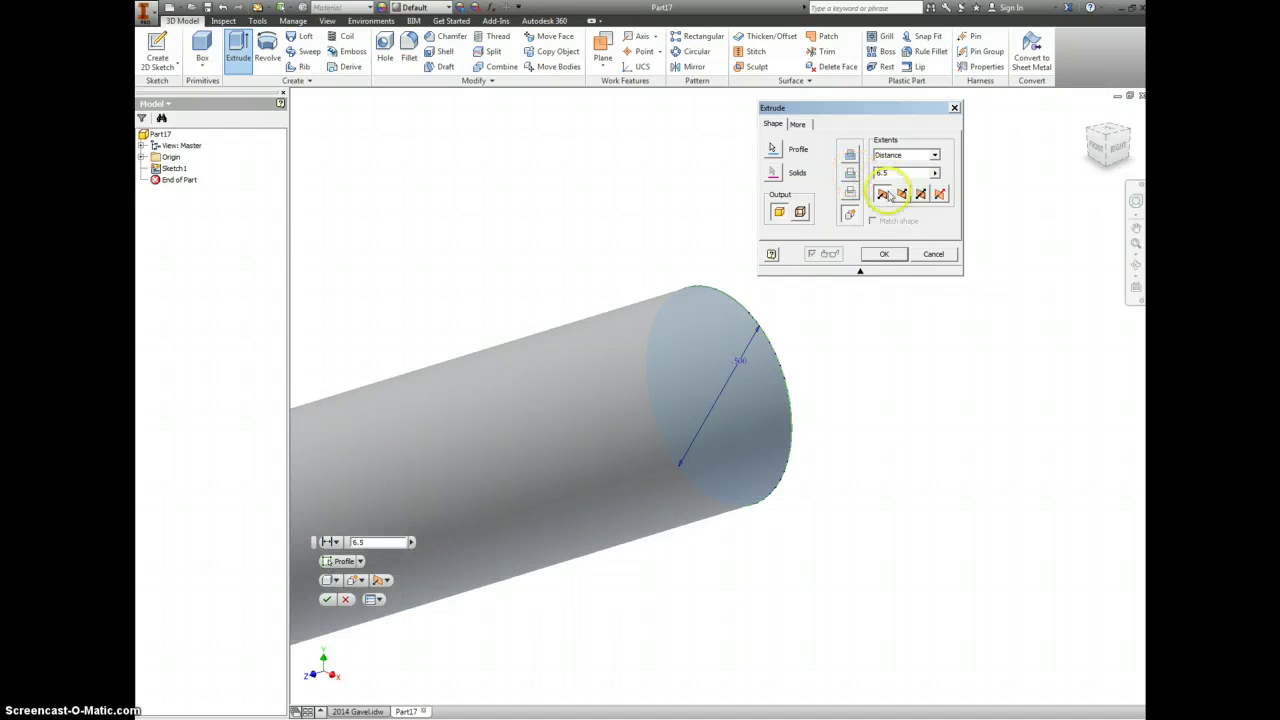
pyautogui.click(884, 256)
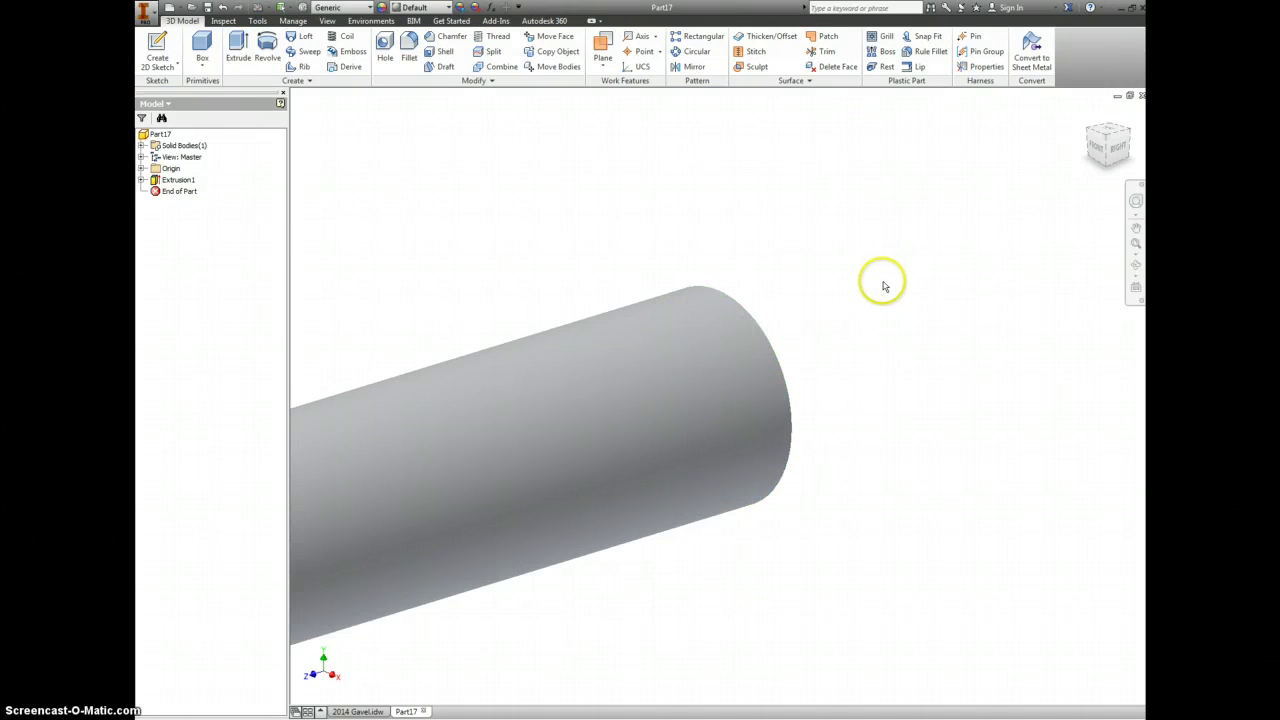
pyautogui.press('F6')
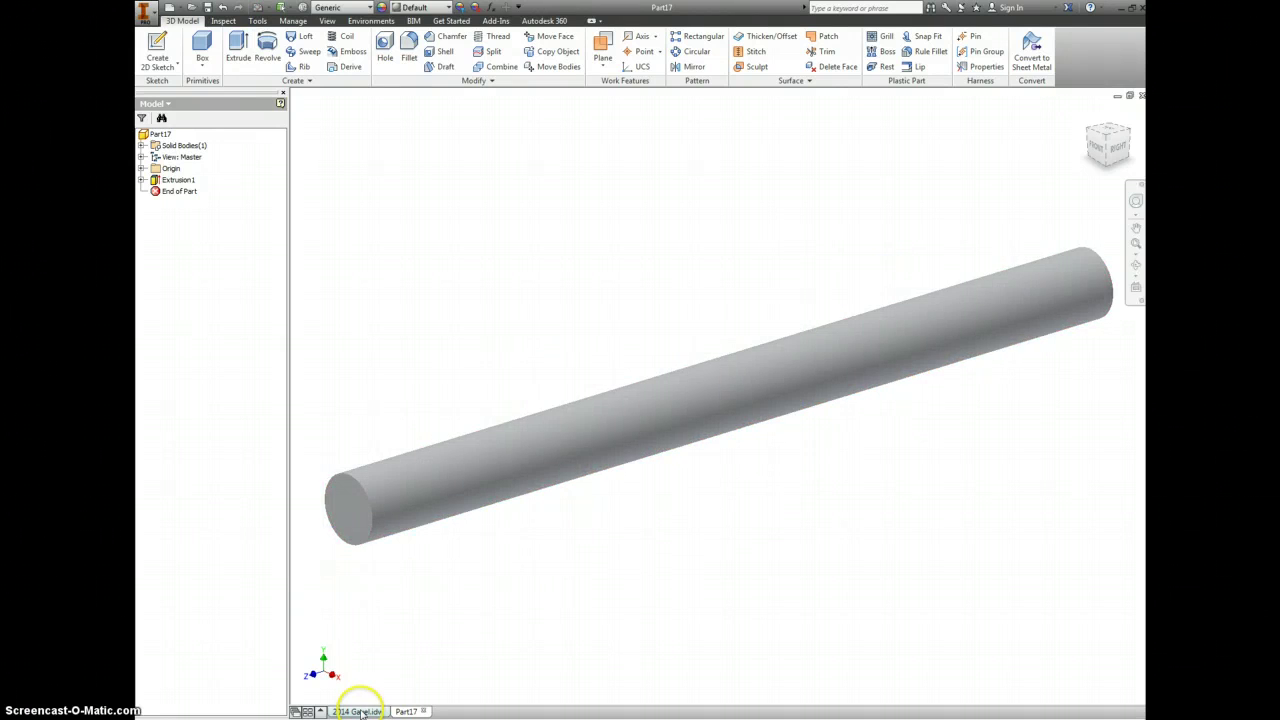
# Check the handle dimensions in the 2014 Gavel drawing, then start a sketch on the part's YZ plane with the rod sliced at that plane
pyautogui.click(361, 711)
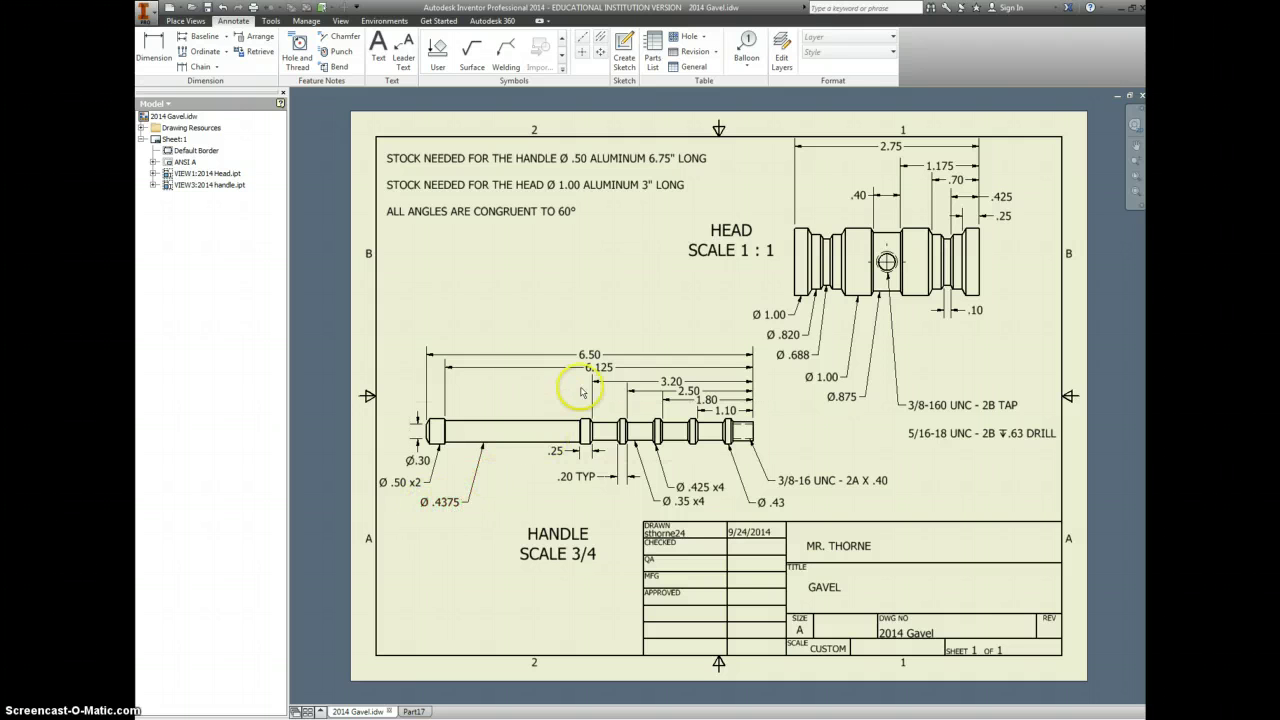
pyautogui.click(412, 711)
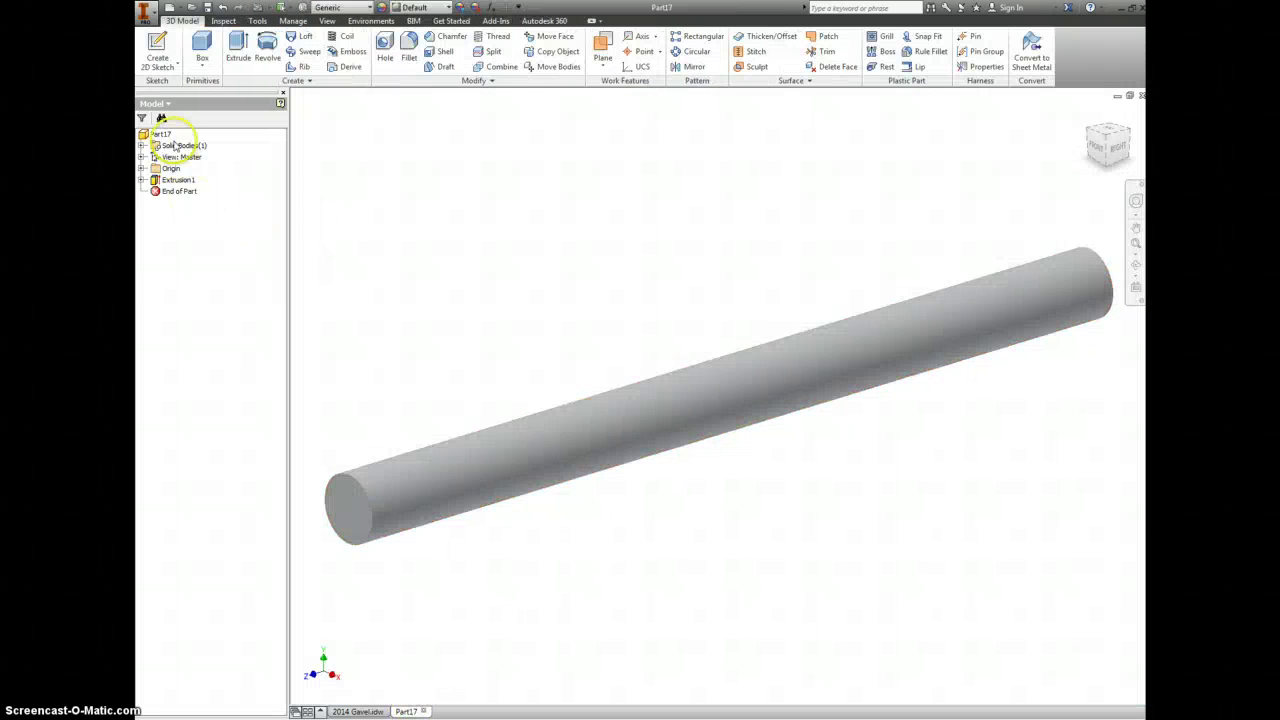
pyautogui.click(142, 169)
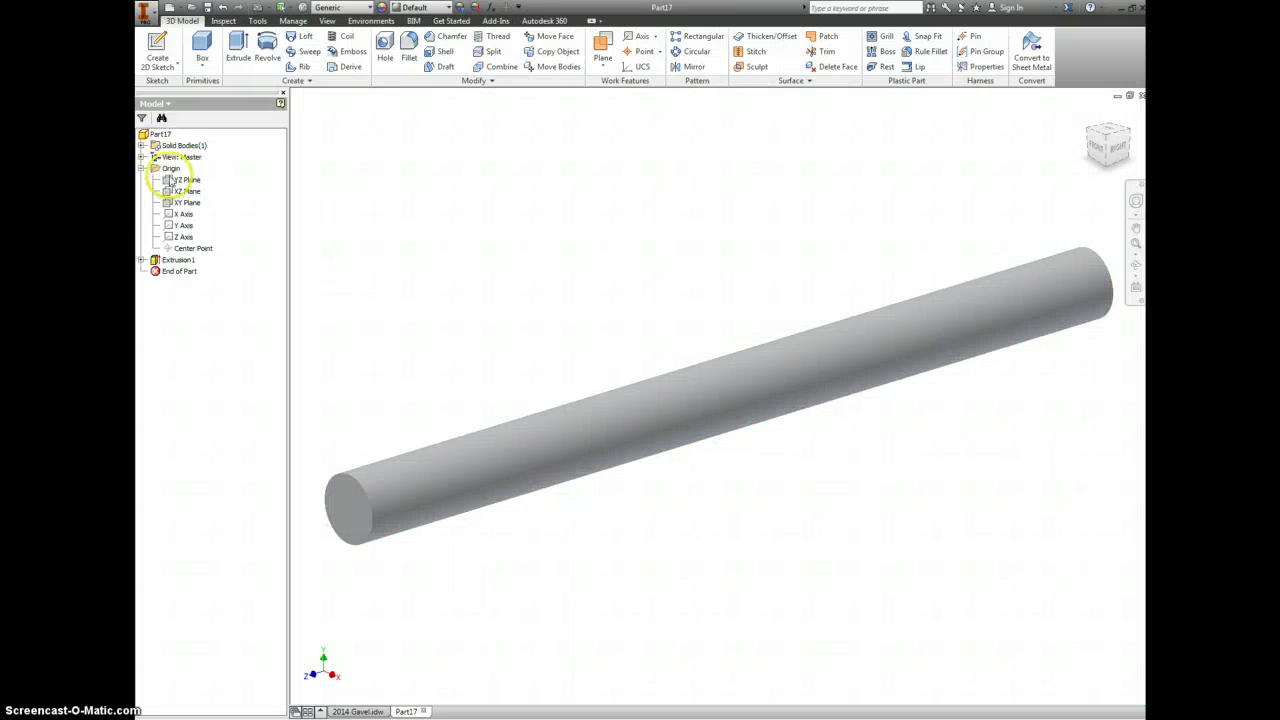
pyautogui.rightClick(178, 182)
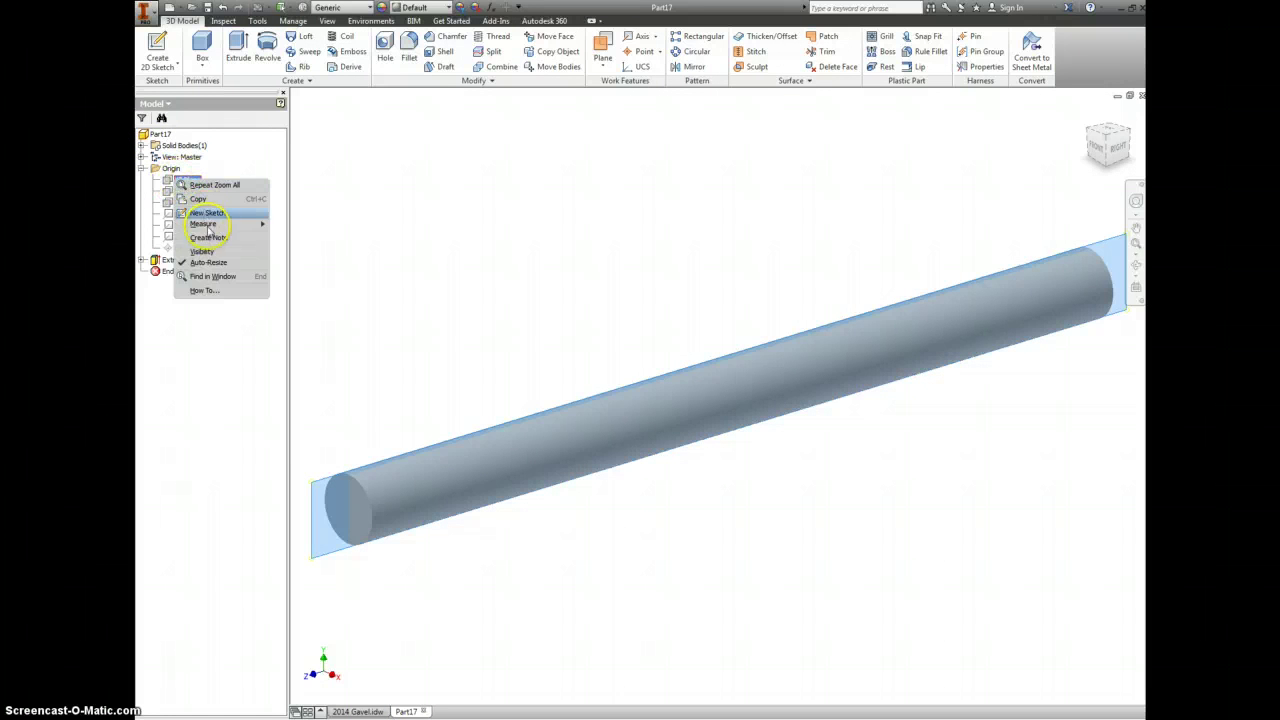
pyautogui.click(212, 214)
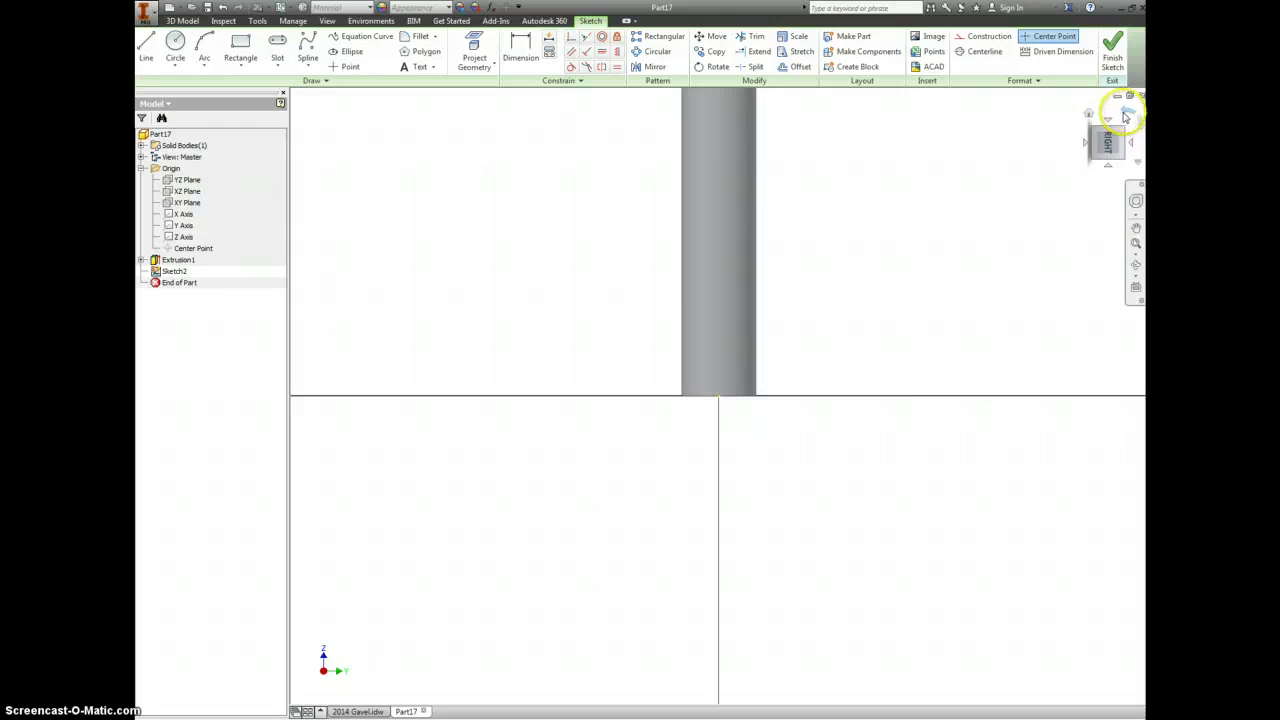
pyautogui.click(1125, 117)
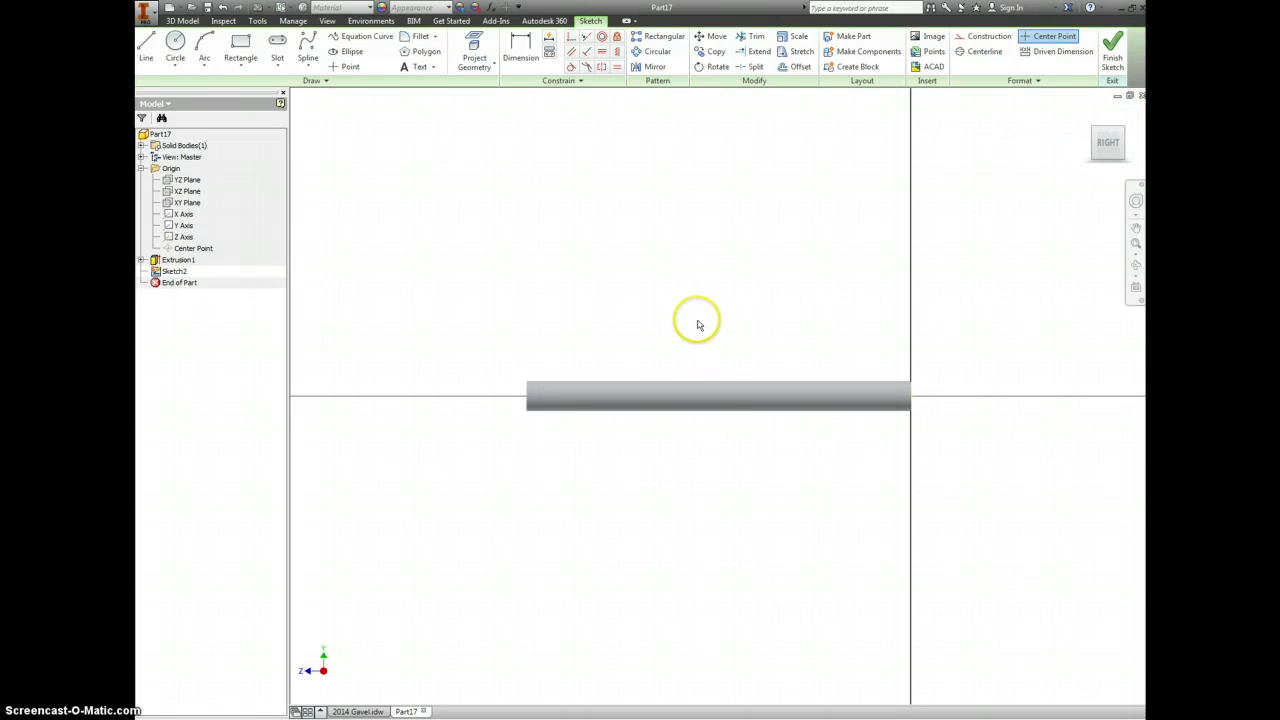
pyautogui.rightClick(698, 323)
pyautogui.click(688, 467)
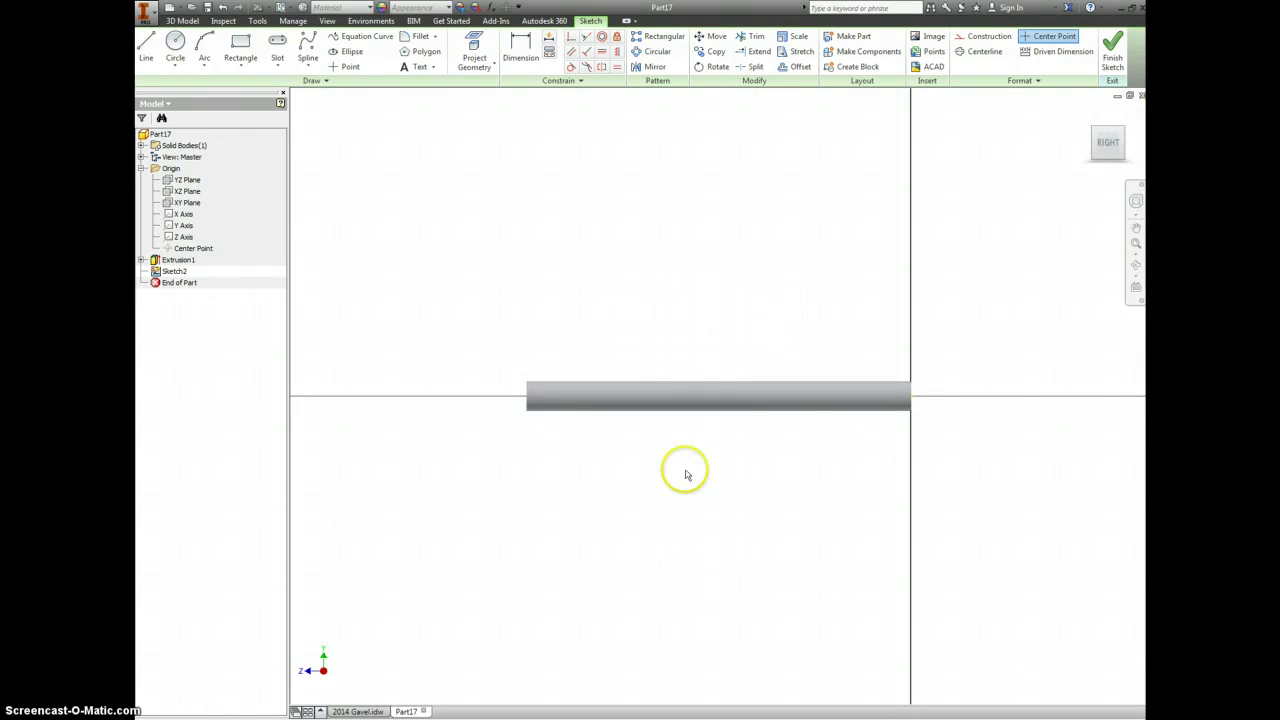
# Sketch a two-point rectangle overlapping the rod's upper edge, with its far side about 6.25 in from the origin
pyautogui.scroll(2, 642, 373)
pyautogui.scroll(-2, 810, 378)
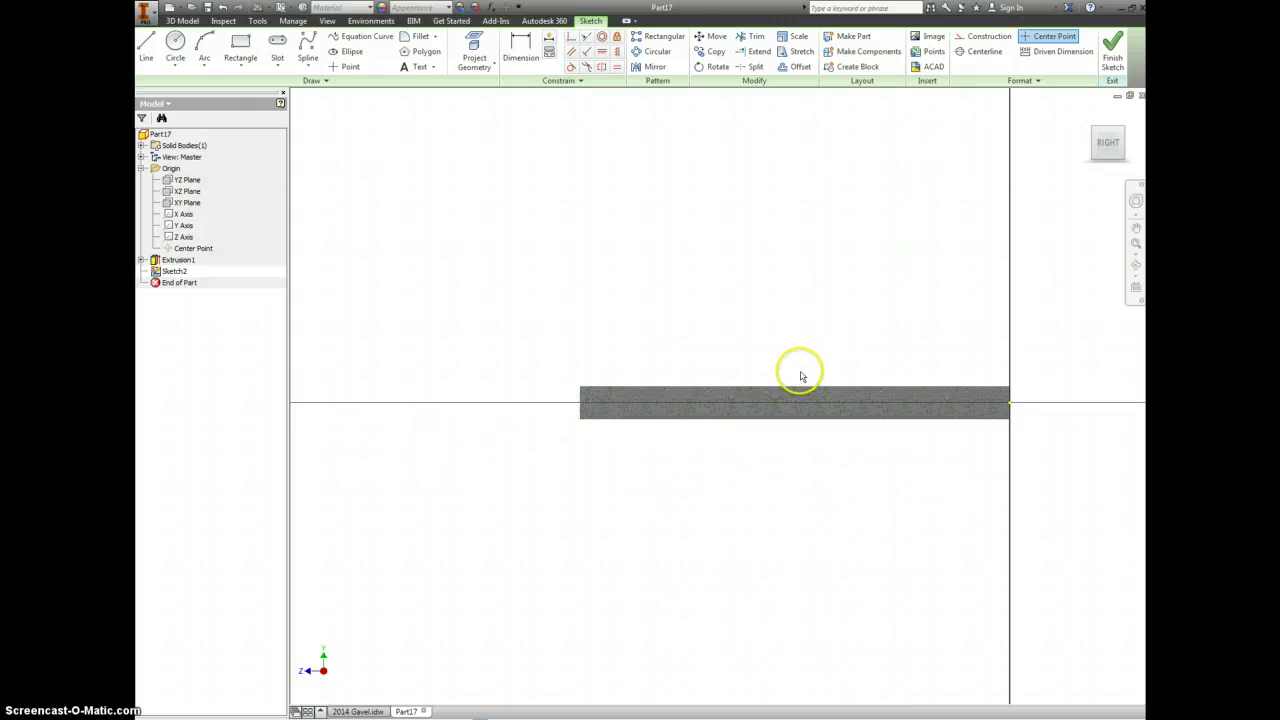
pyautogui.moveTo(800, 372); pyautogui.dragTo(700, 352, button='middle')
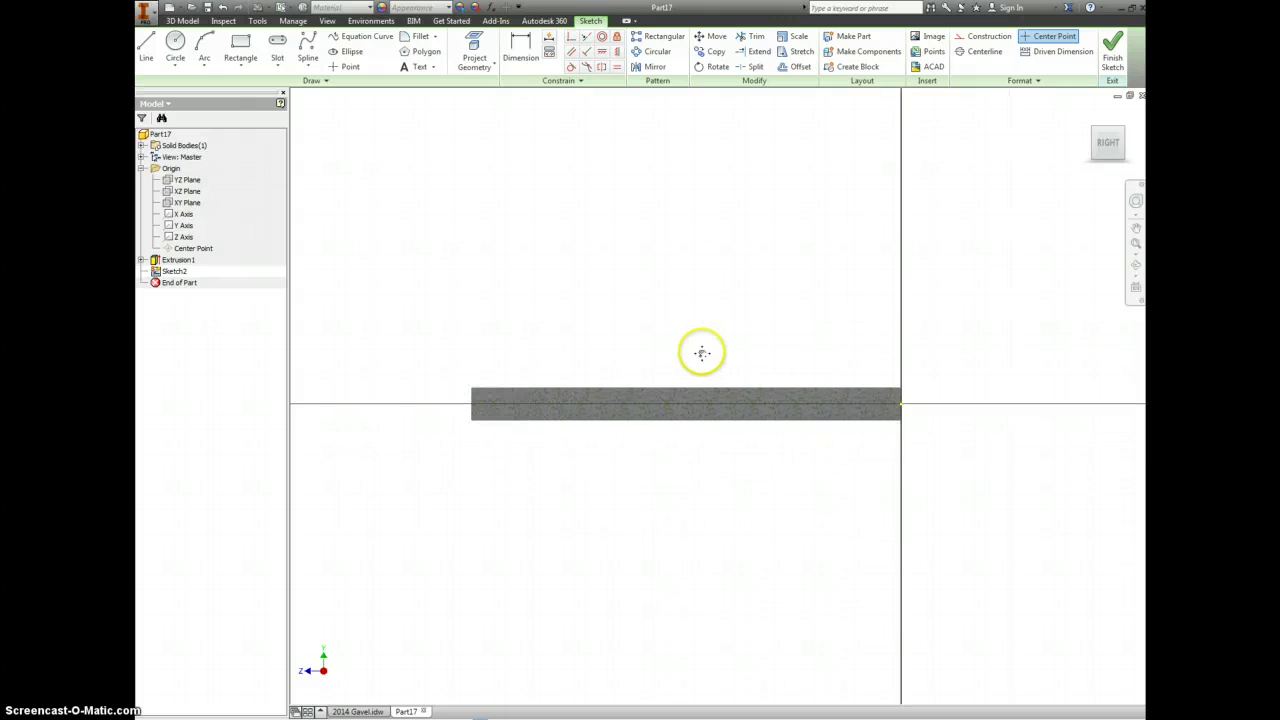
pyautogui.click(240, 45)
pyautogui.click(487, 368)
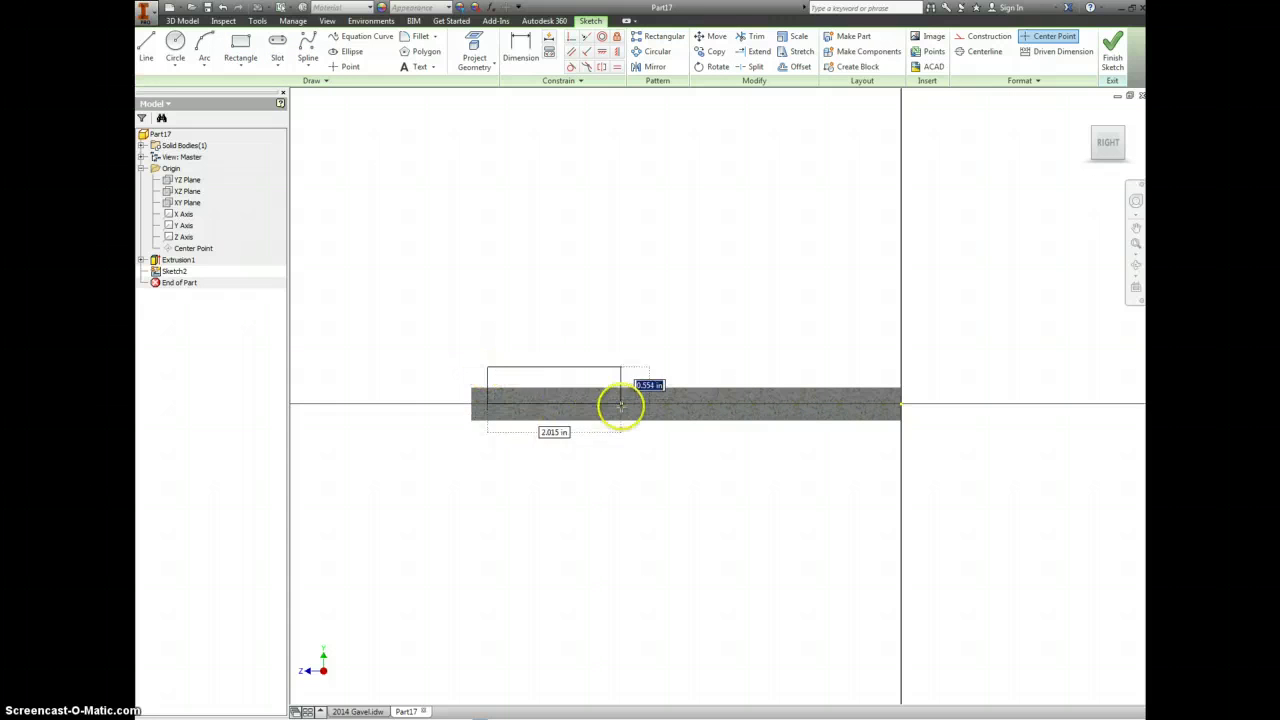
pyautogui.click(682, 392)
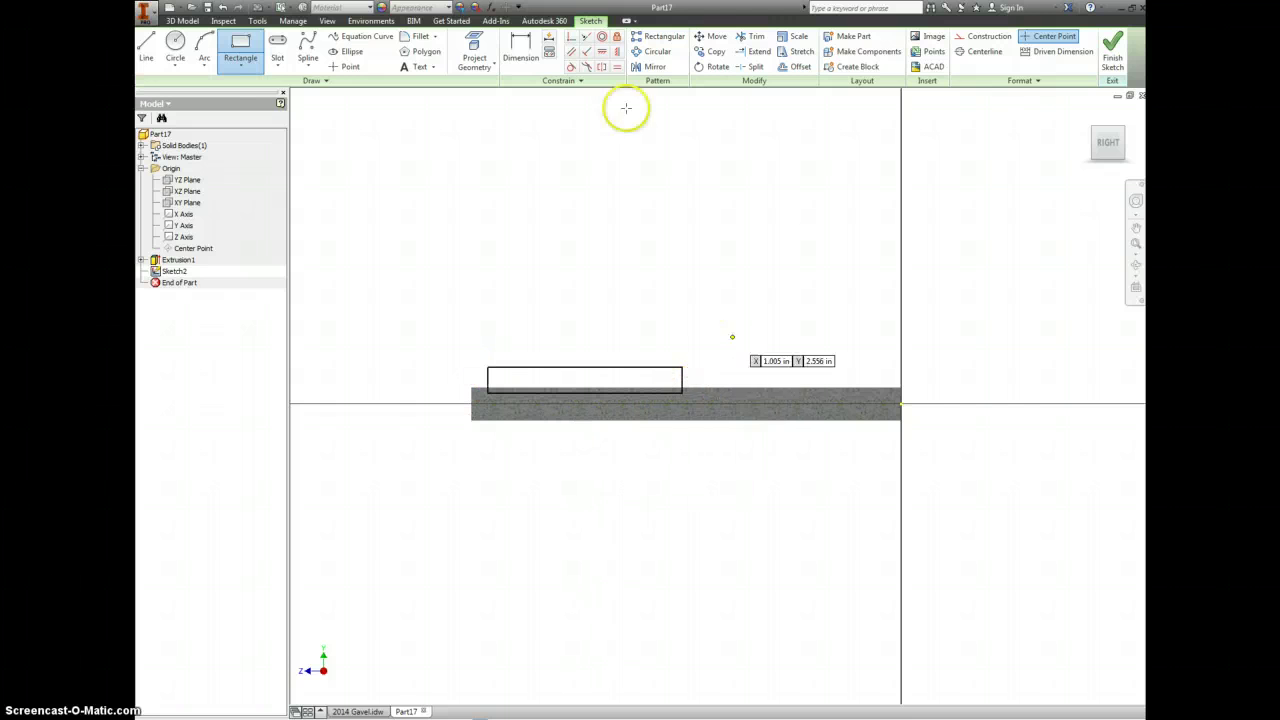
# Dimension the rectangle's far vertical edge 6.125 in from the origin end of the rod
pyautogui.click(511, 48)
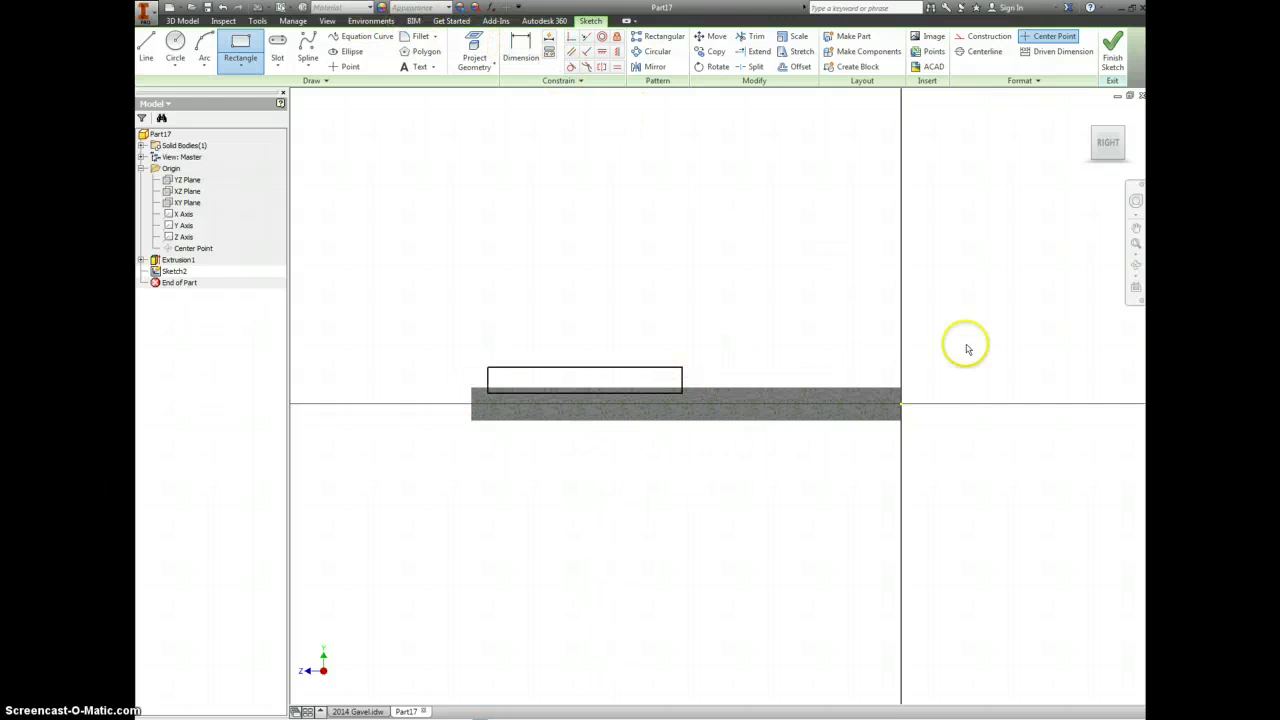
pyautogui.click(900, 400)
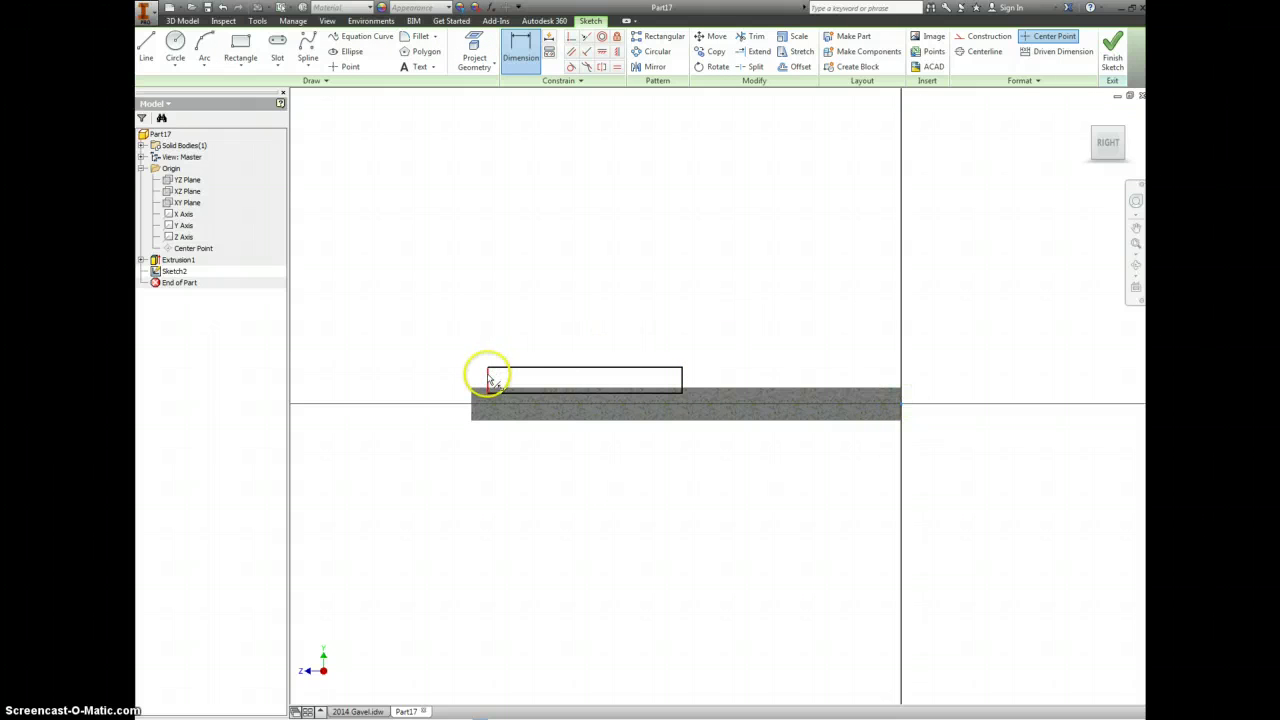
pyautogui.click(487, 369)
pyautogui.click(632, 331)
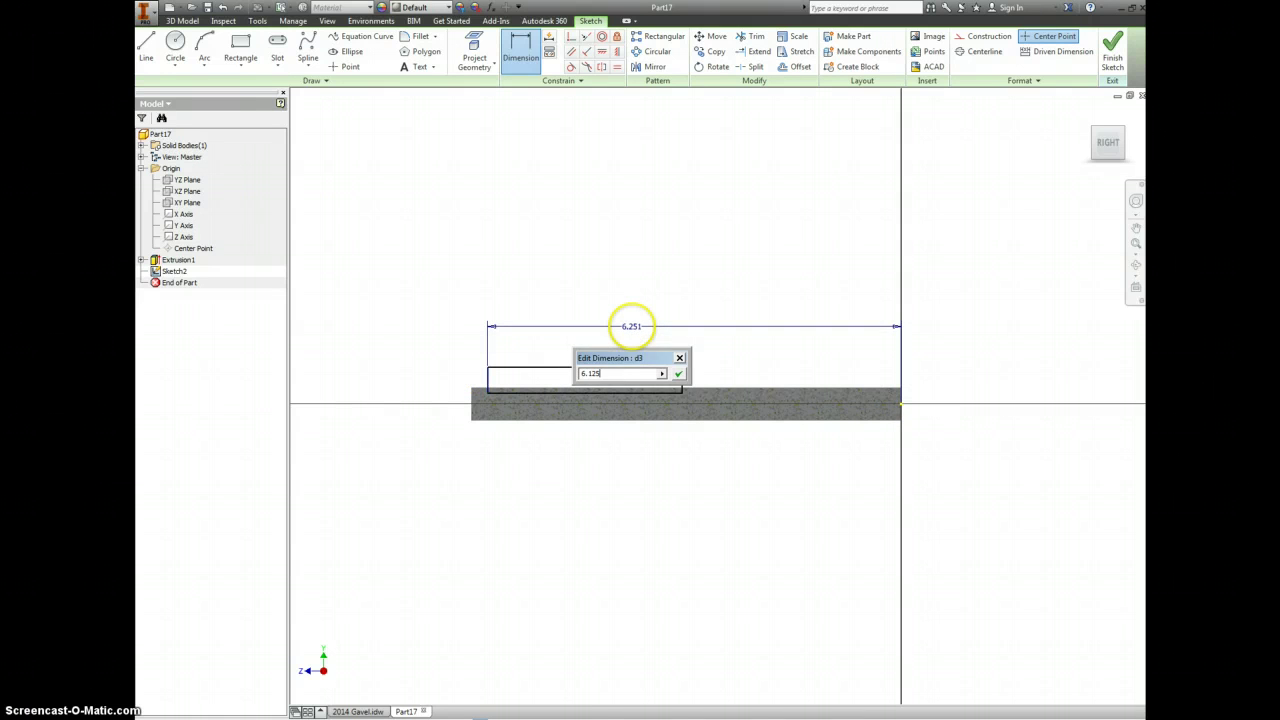
pyautogui.press('Return')
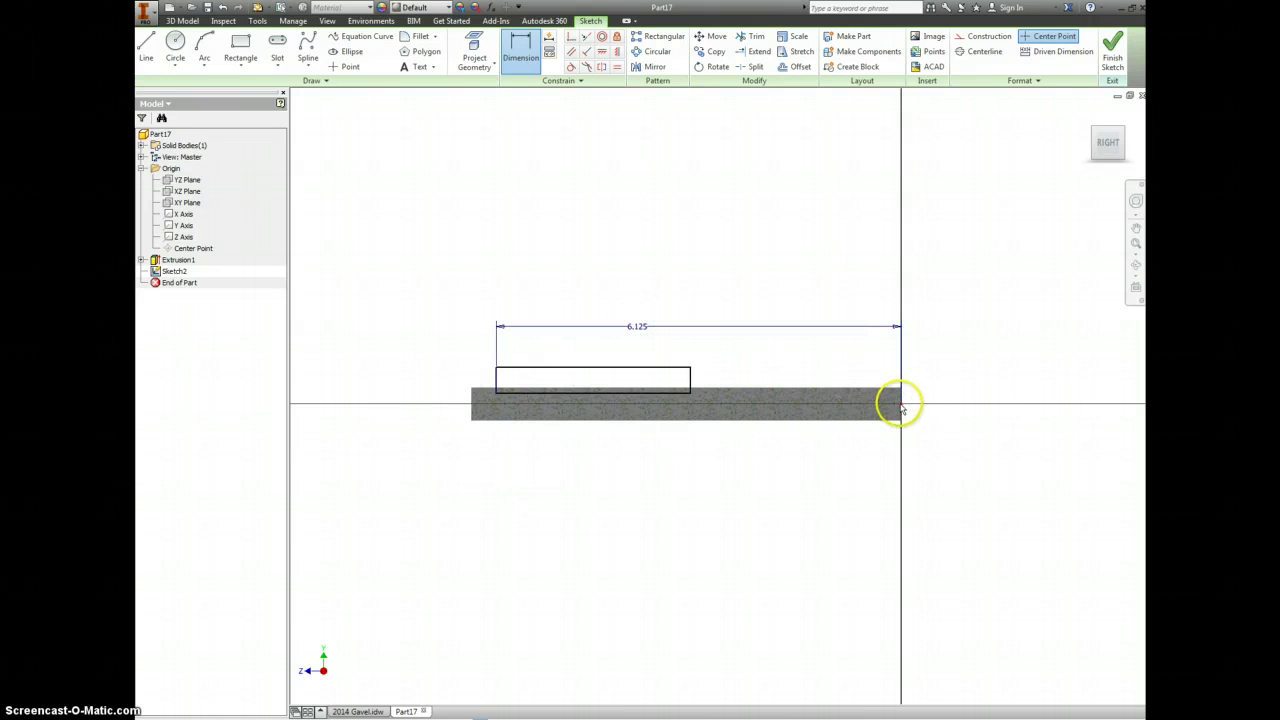
# Dimension the rectangle's near vertical edge 3.45 in from the origin, consulting the 2014 Gavel drawing for the handle lengths
pyautogui.click(697, 382)
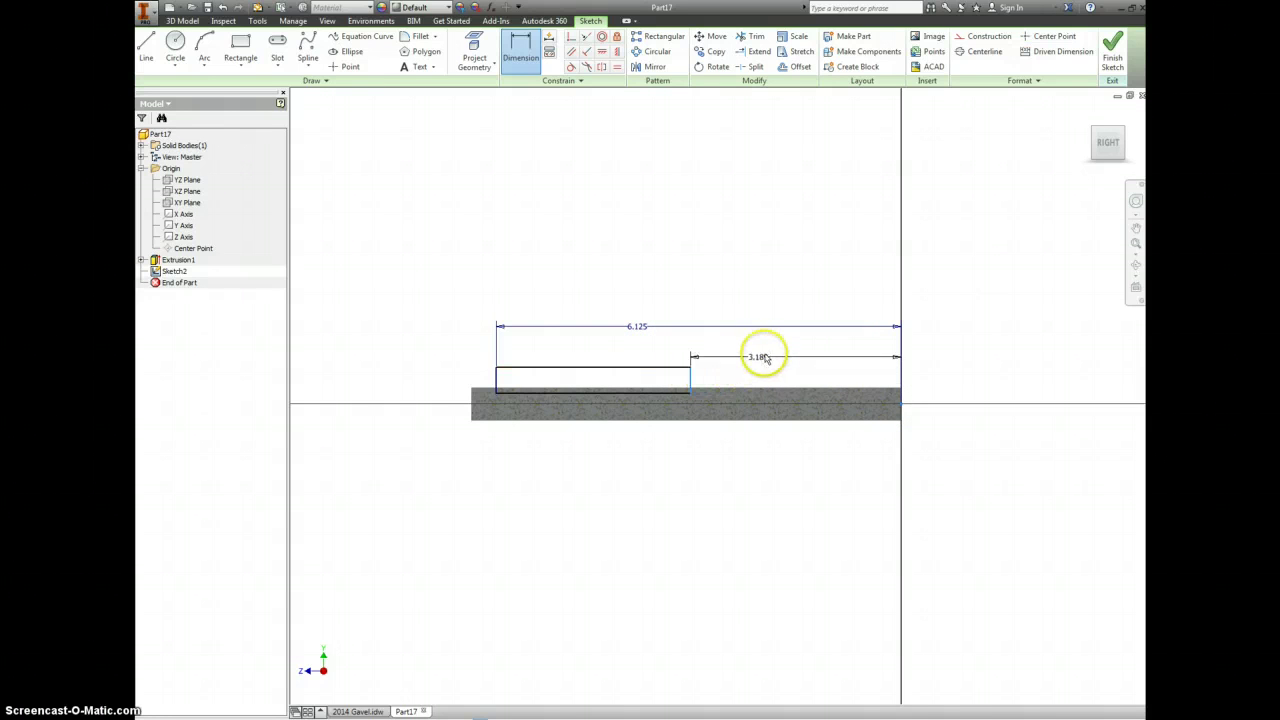
pyautogui.click(777, 347)
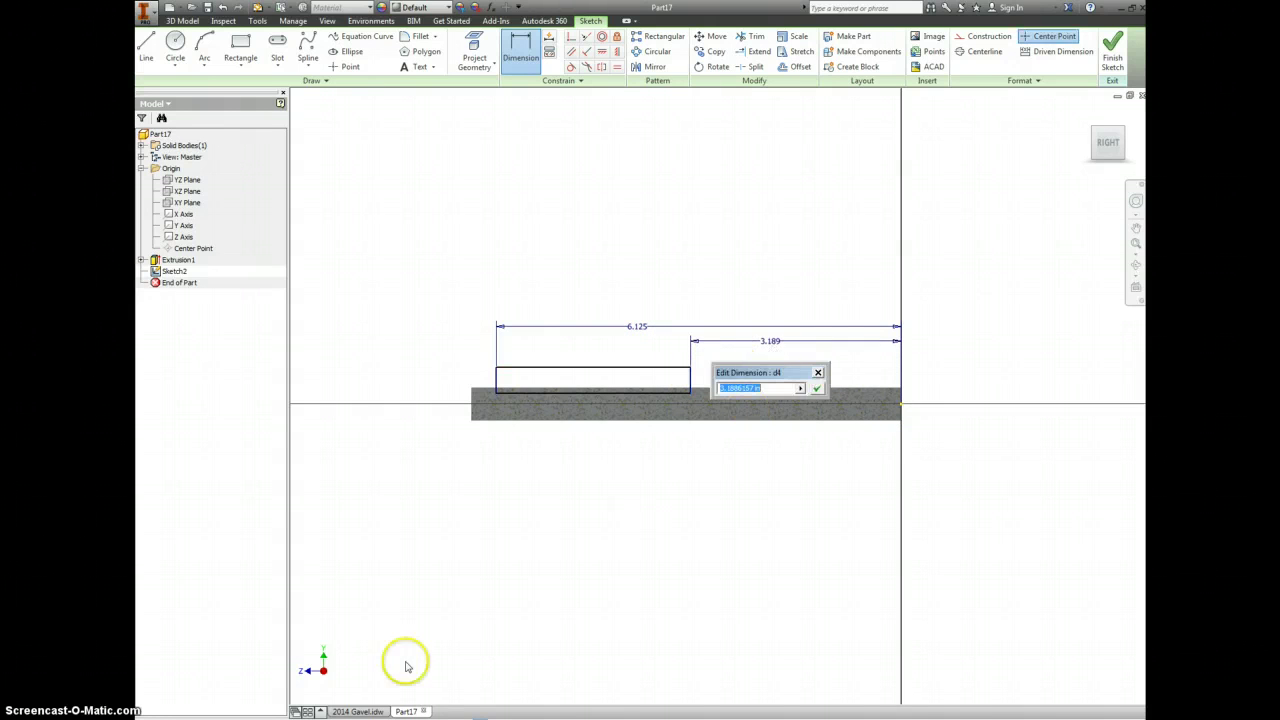
pyautogui.click(358, 710)
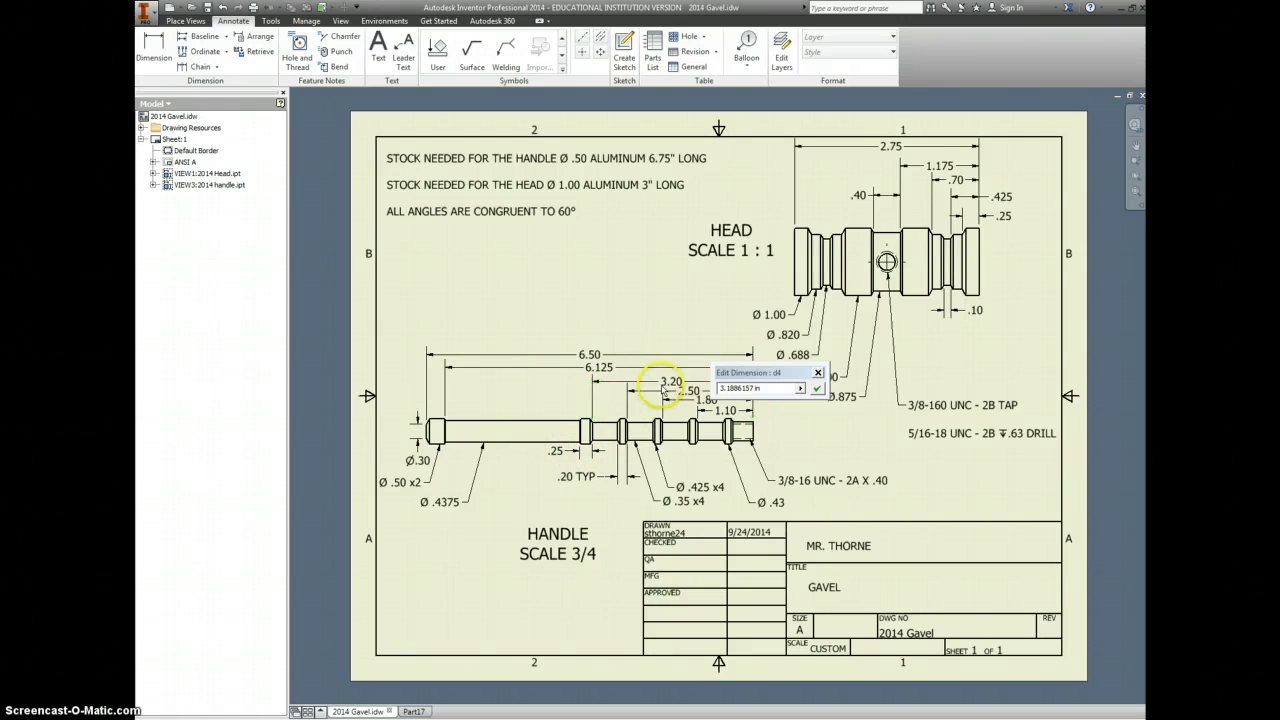
pyautogui.click(752, 388)
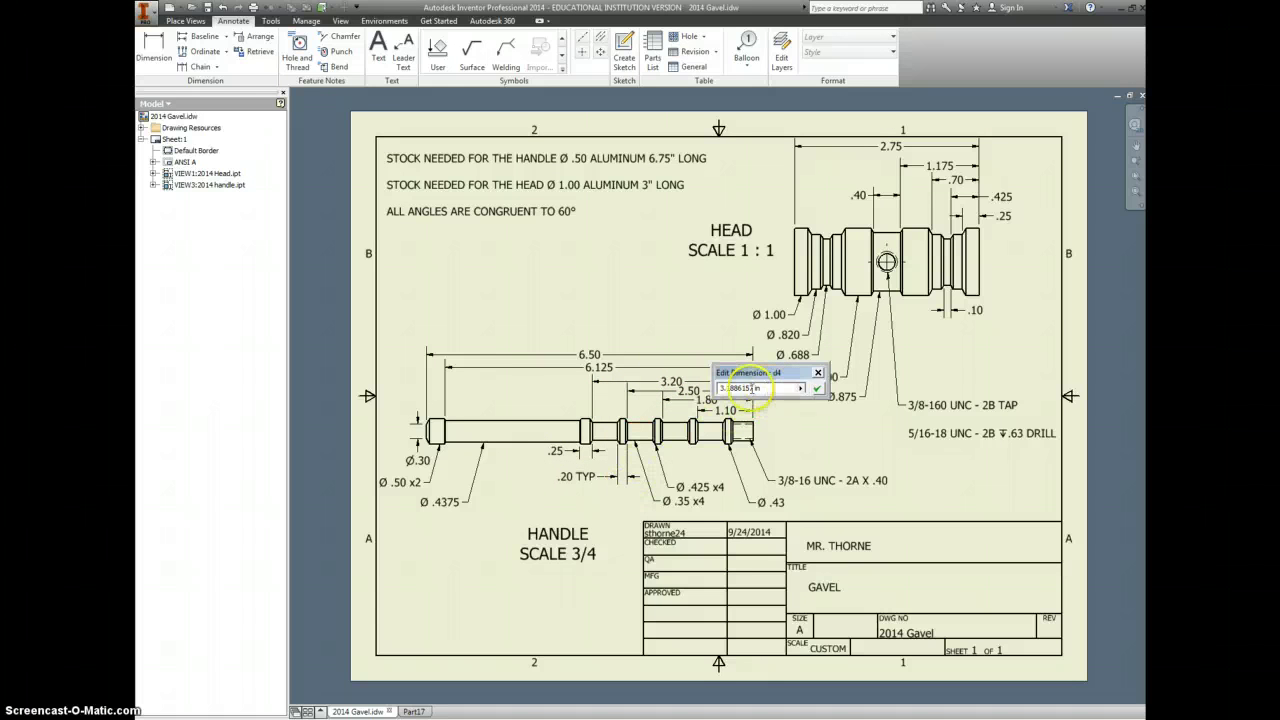
pyautogui.moveTo(760, 388); pyautogui.dragTo(664, 382)
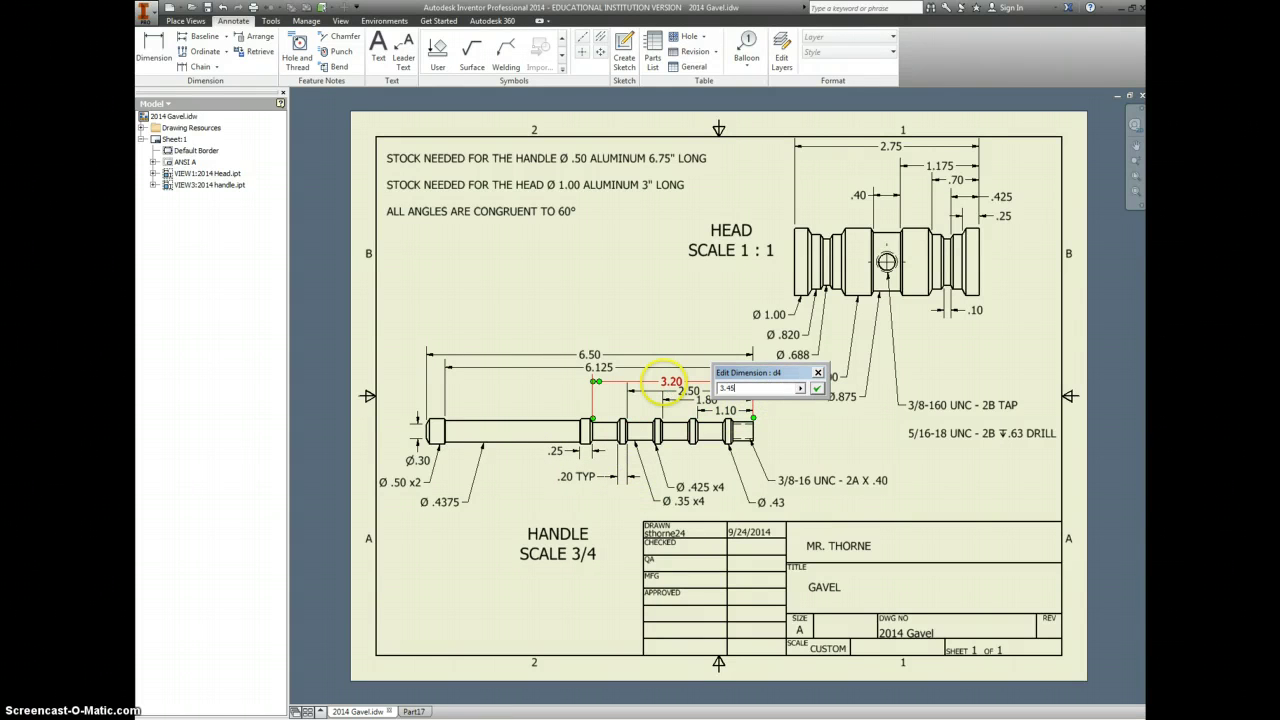
pyautogui.press('Return')
pyautogui.click(454, 660)
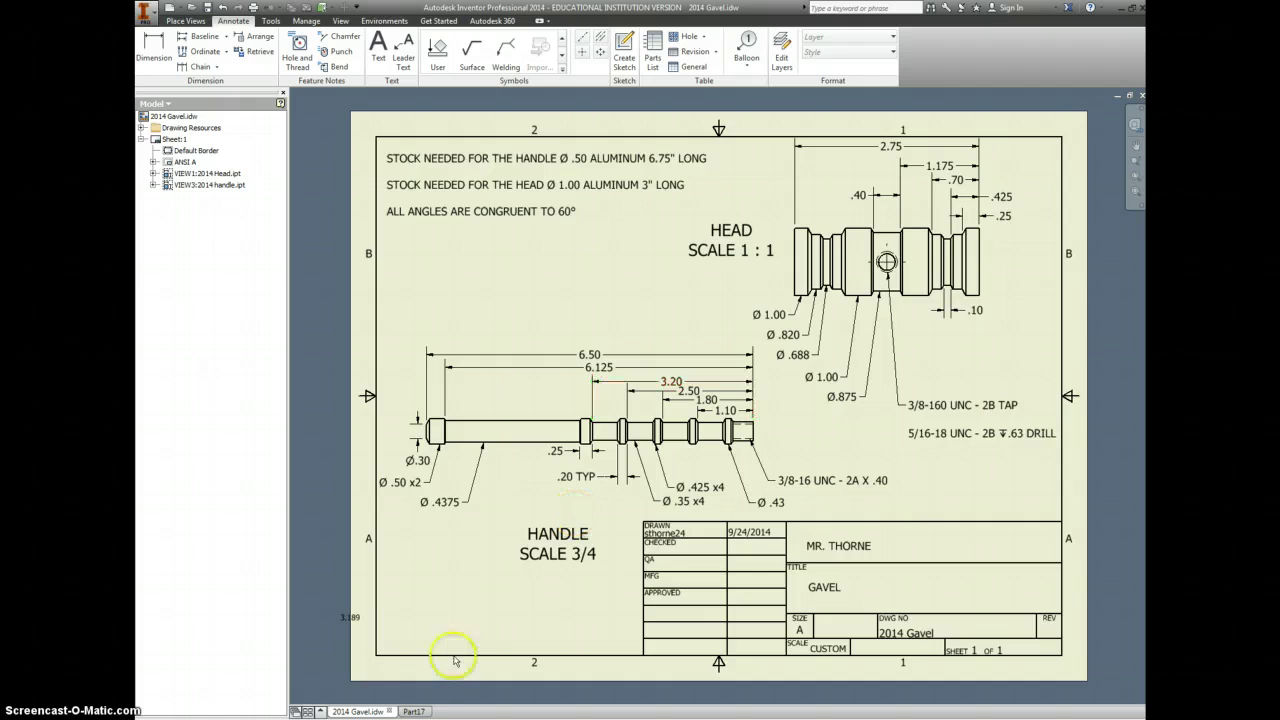
pyautogui.click(414, 711)
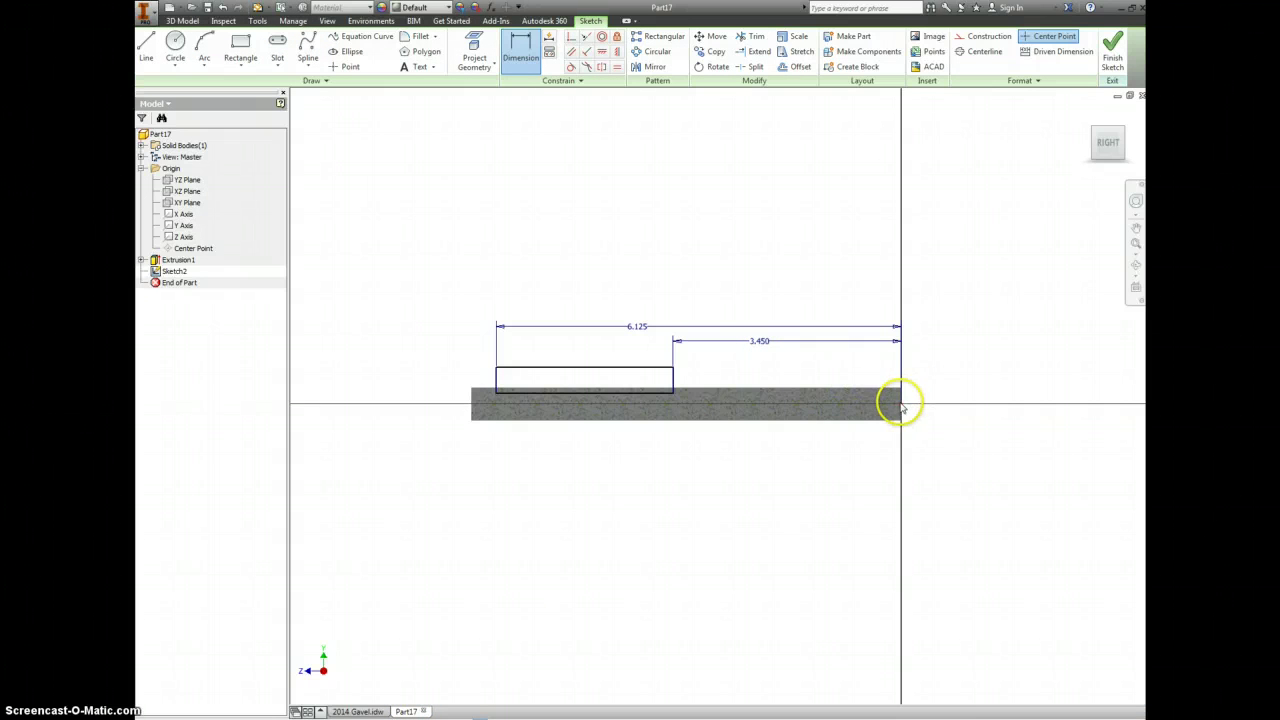
# Dimension the rectangle's bottom edge from the rod's centre at half the .4375 in handle diameter given in the 2014 Gavel drawing
pyautogui.click(700, 400)
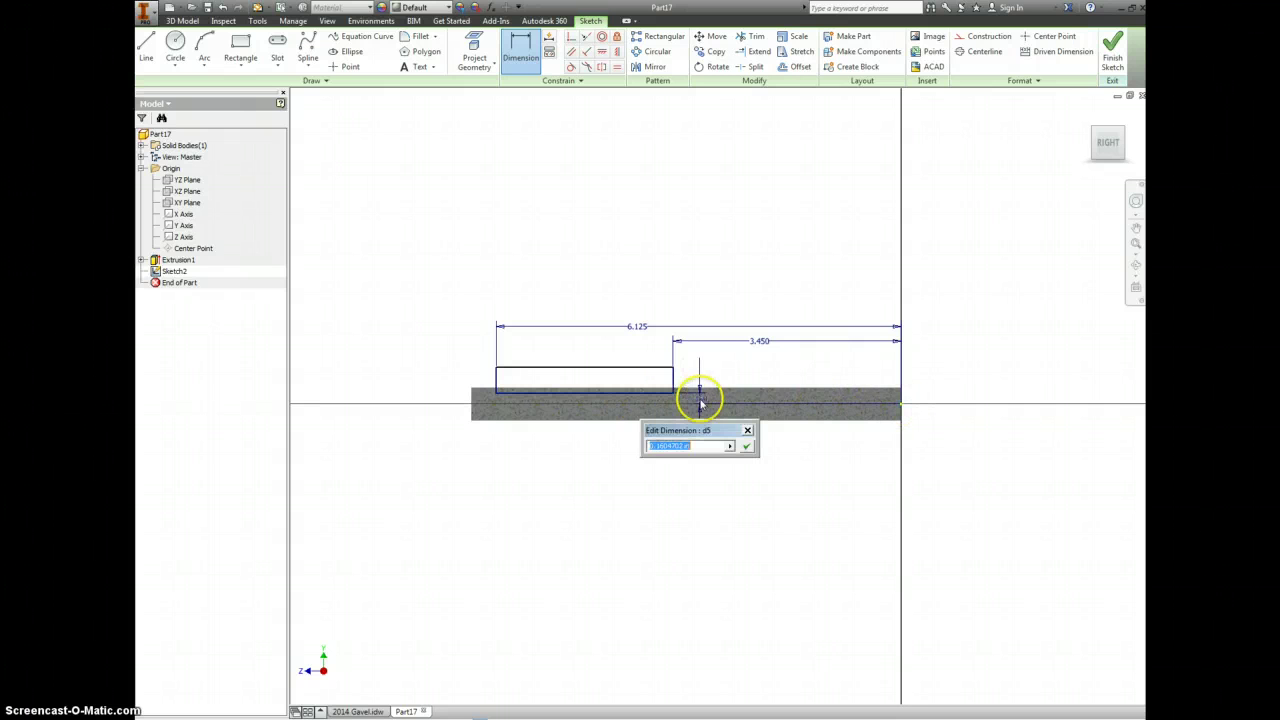
pyautogui.click(358, 711)
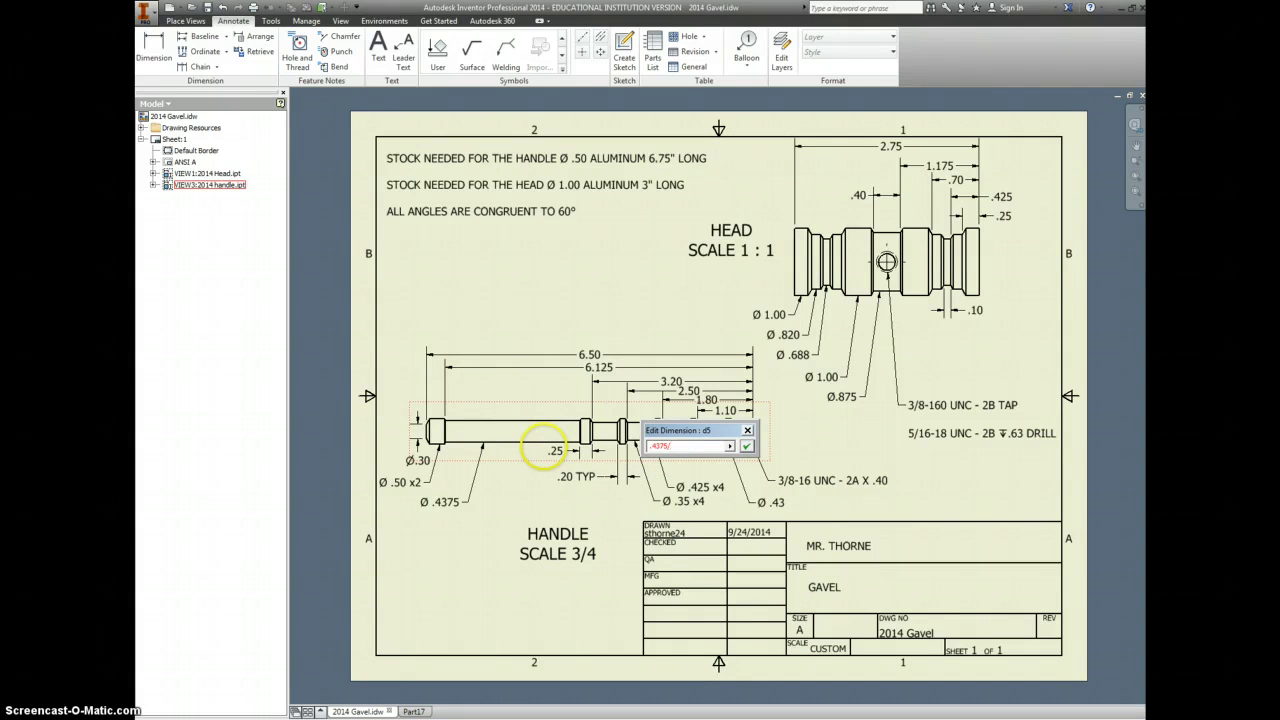
pyautogui.press('Return')
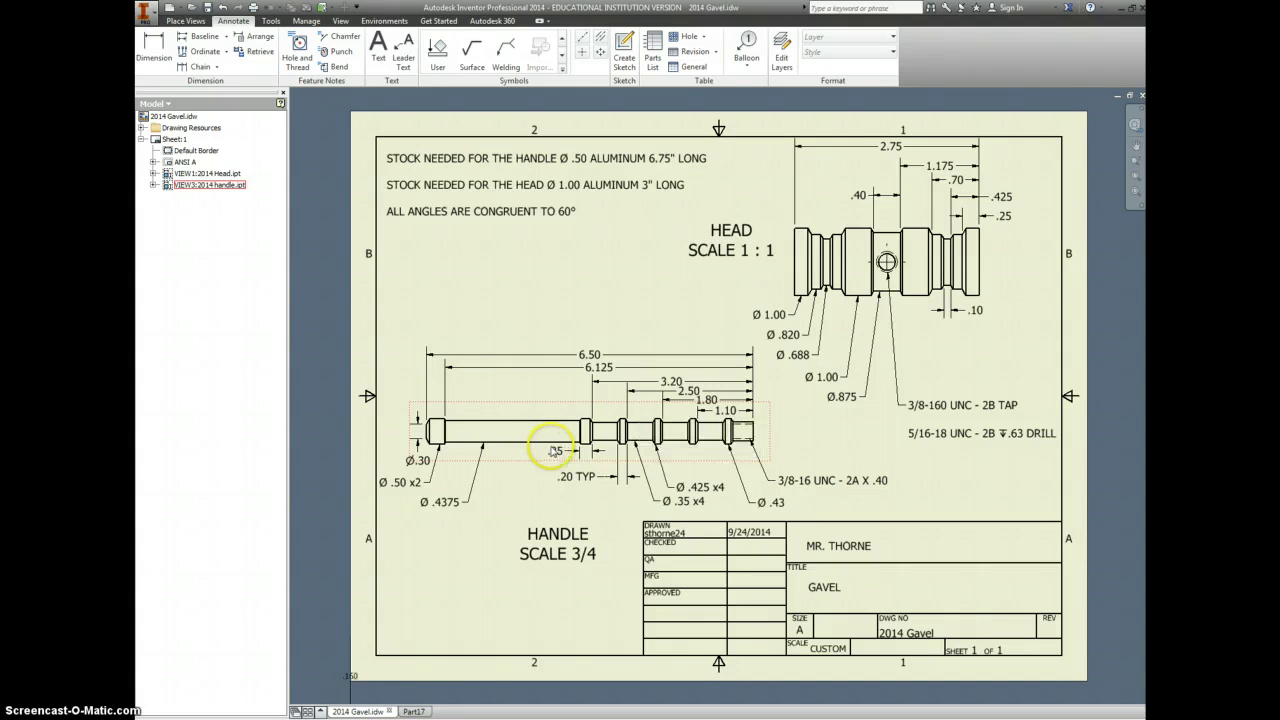
# Back in the part sketch, draw two lines forming a triangle on the rectangle's far end, the lower one at 30° from its bottom corner
pyautogui.click(425, 709)
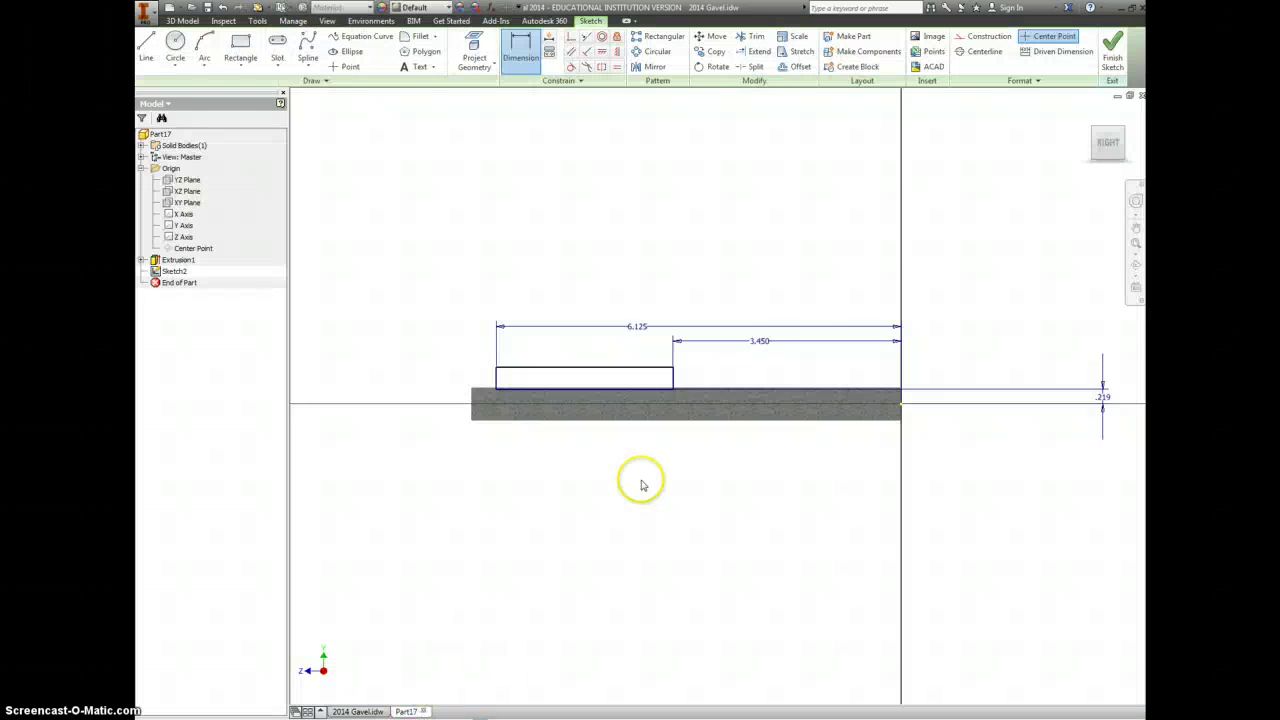
pyautogui.scroll(3, 607, 390)
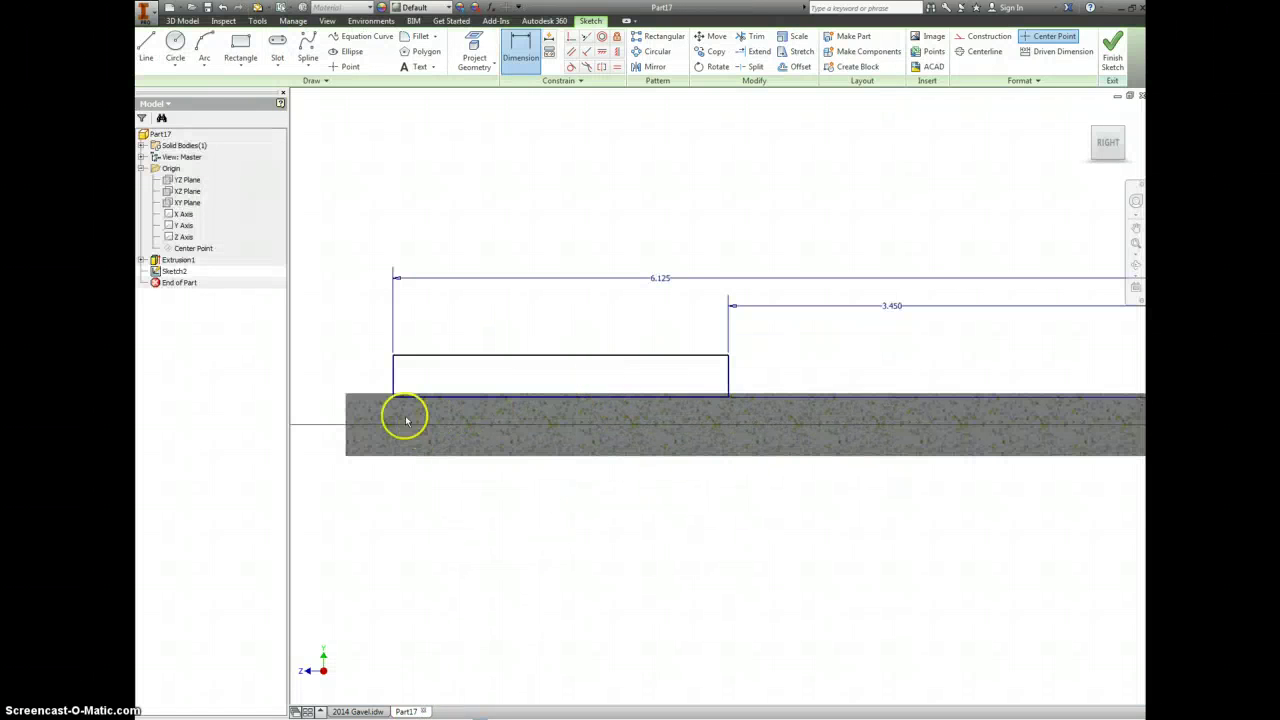
pyautogui.scroll(3, 405, 420)
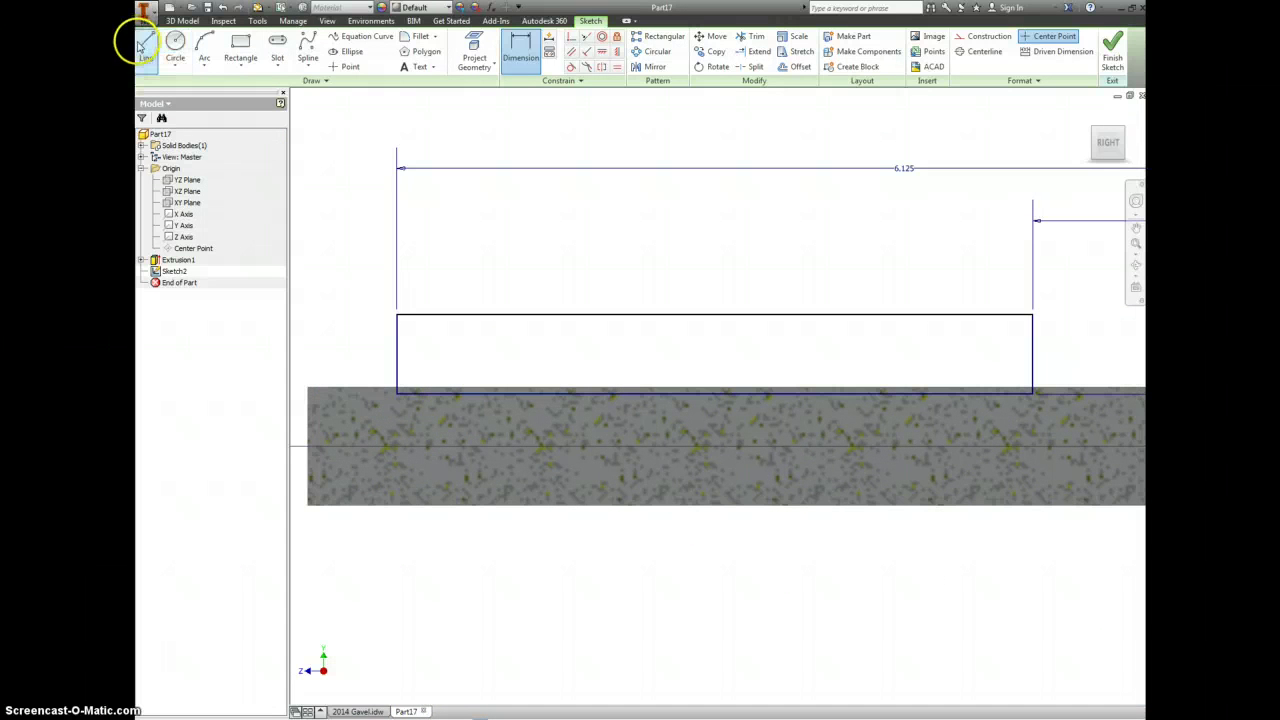
pyautogui.click(140, 47)
pyautogui.click(392, 393)
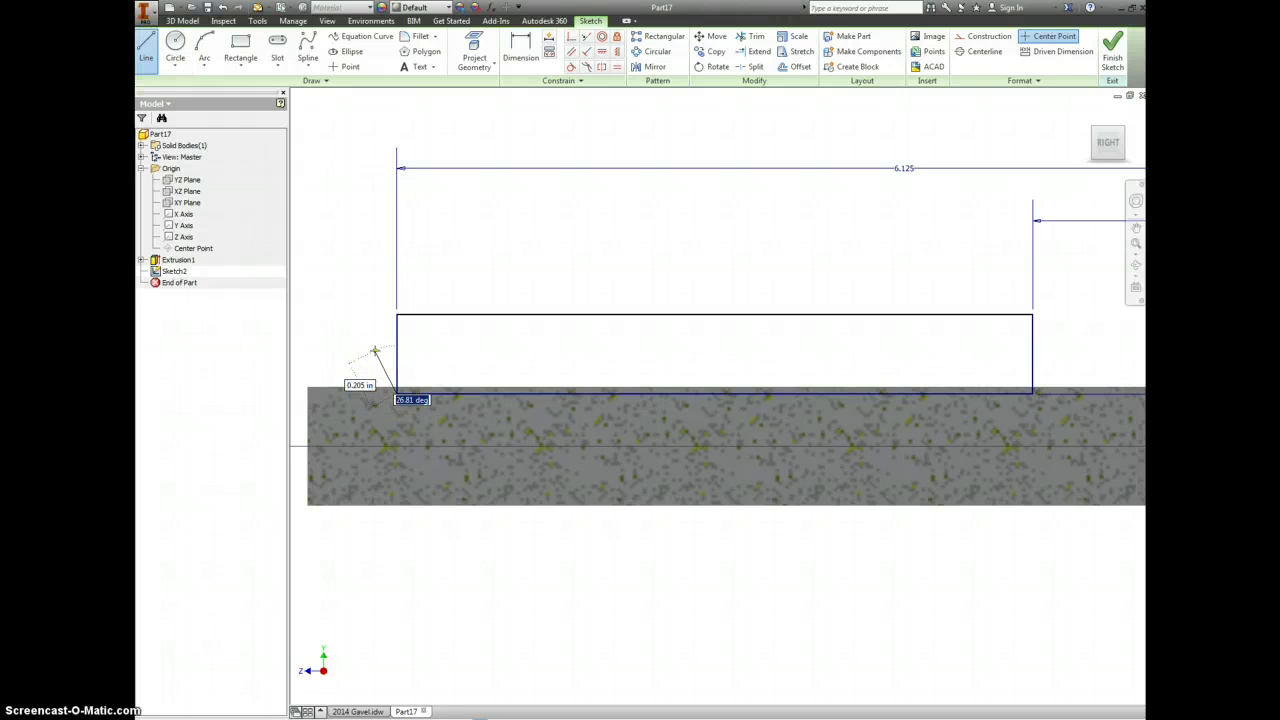
pyautogui.press('Return')
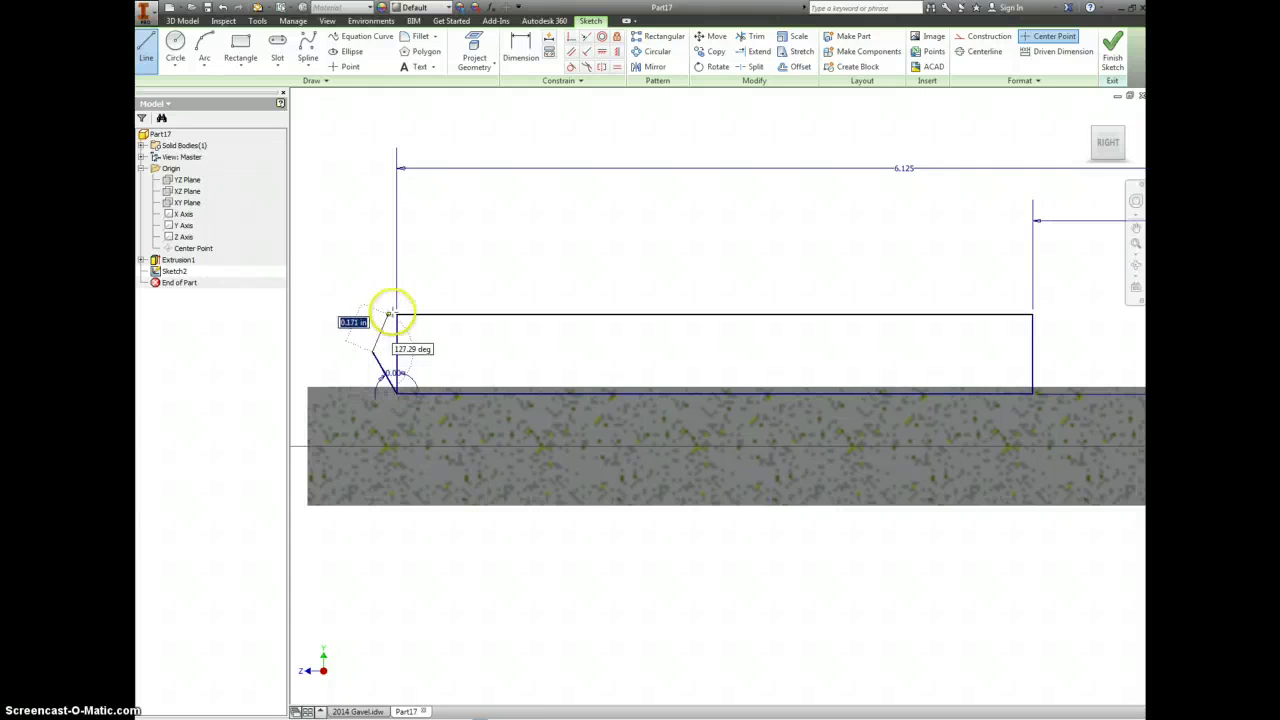
pyautogui.click(397, 314)
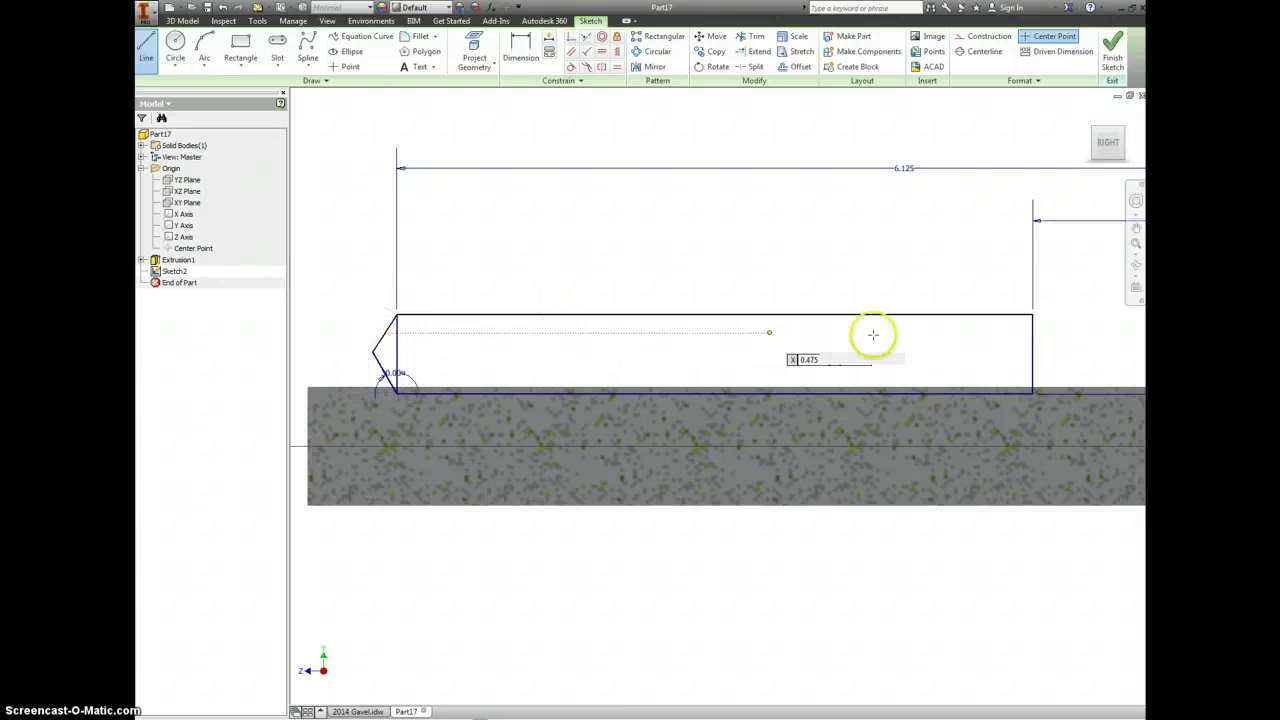
# Add a matching triangle on the rectangle's near end, its lower line at 30° from the bottom corner, and finish the sketch
pyautogui.click(1031, 392)
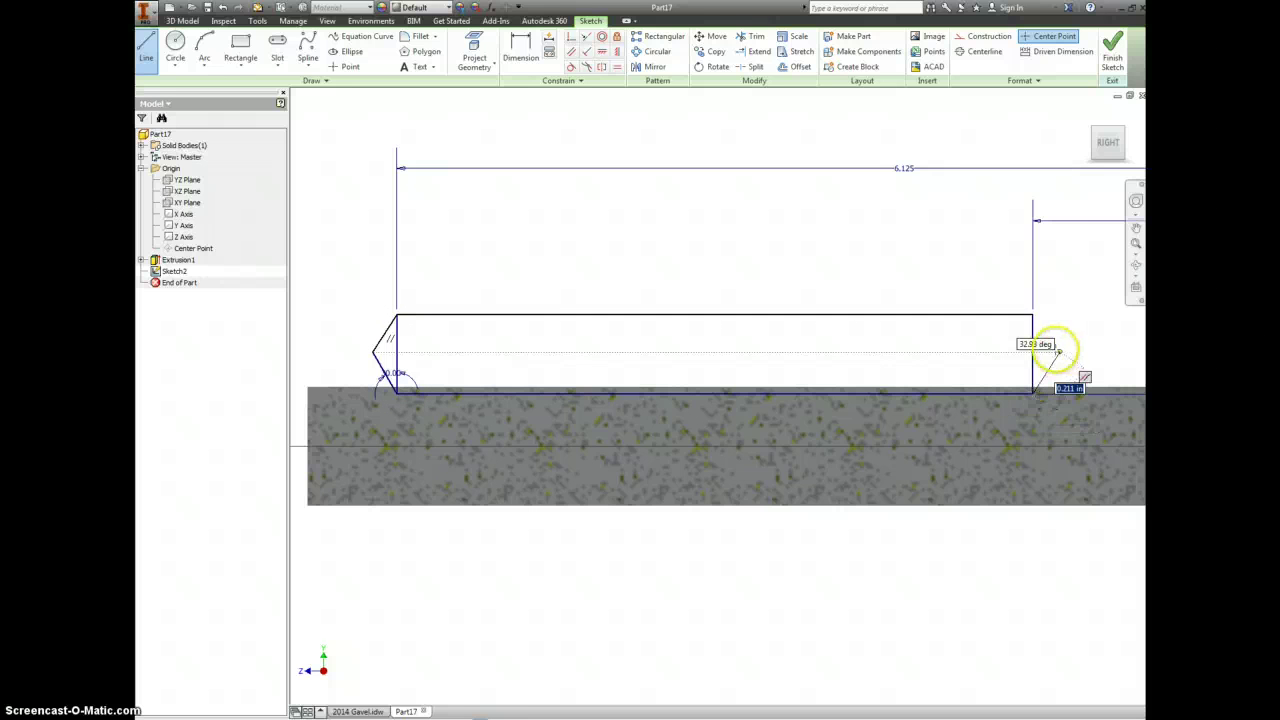
pyautogui.write('3')
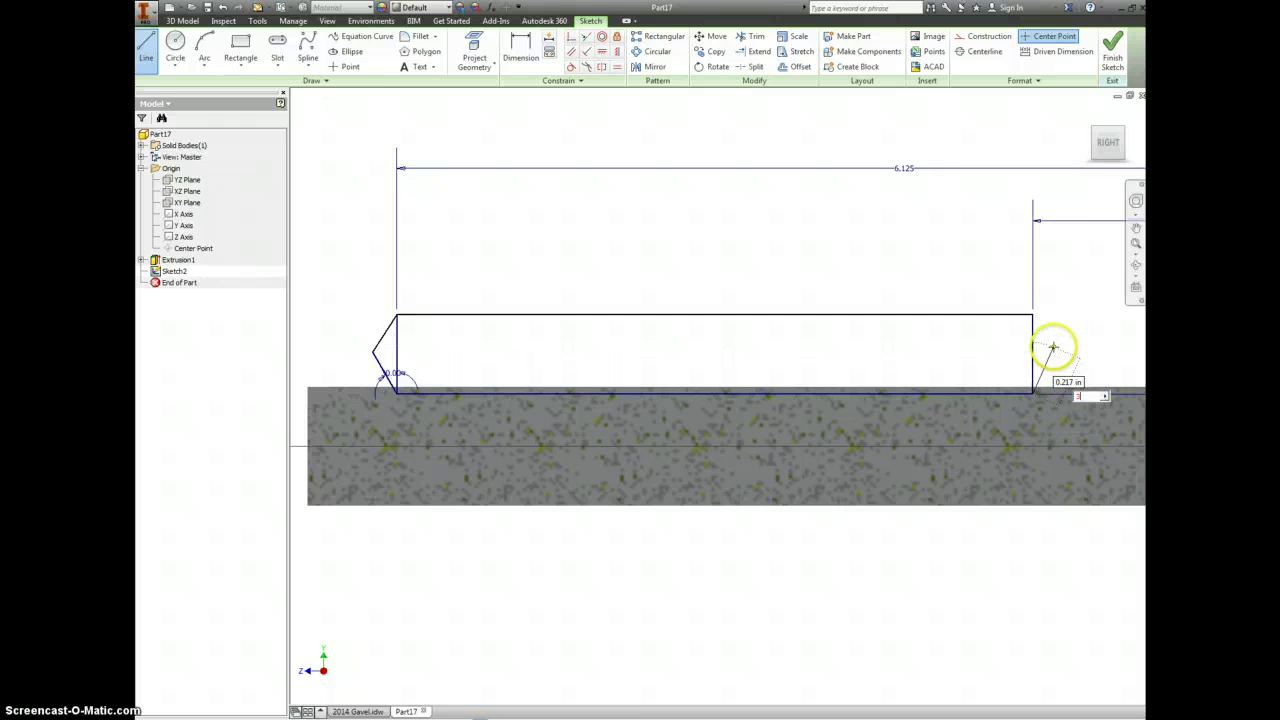
pyautogui.write('0')
pyautogui.press('Return')
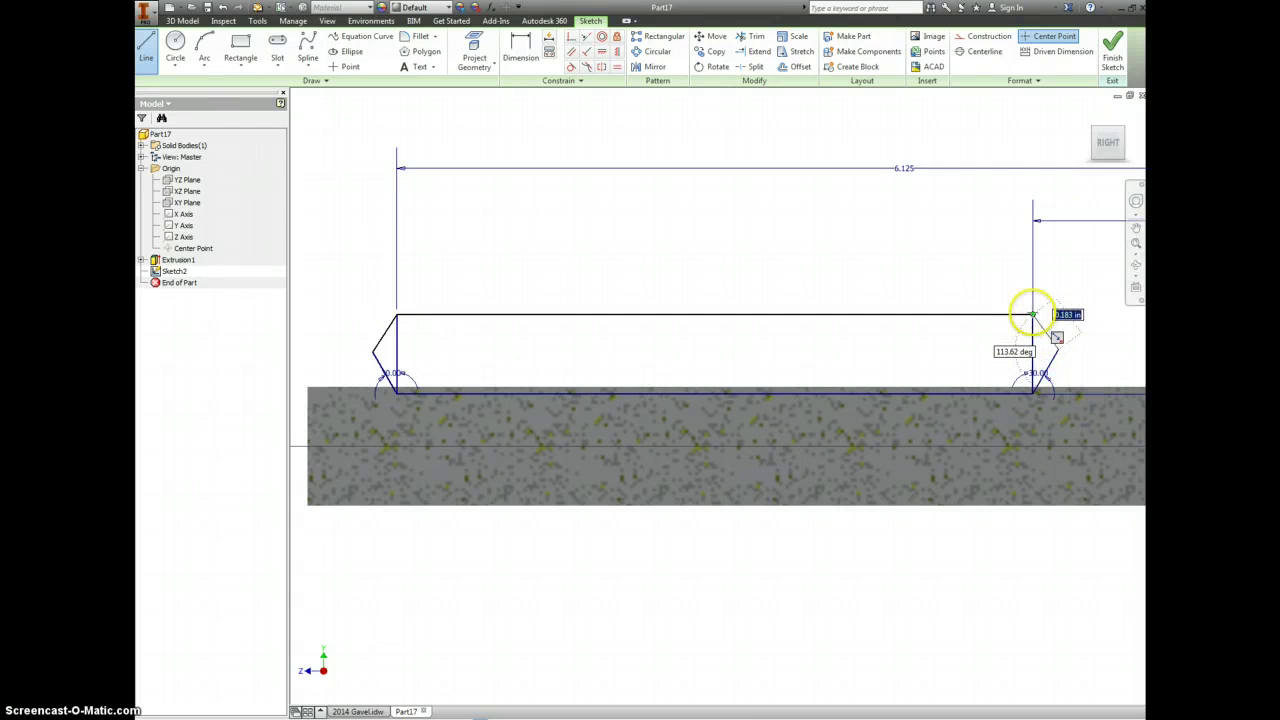
pyautogui.click(1031, 314)
pyautogui.click(1116, 60)
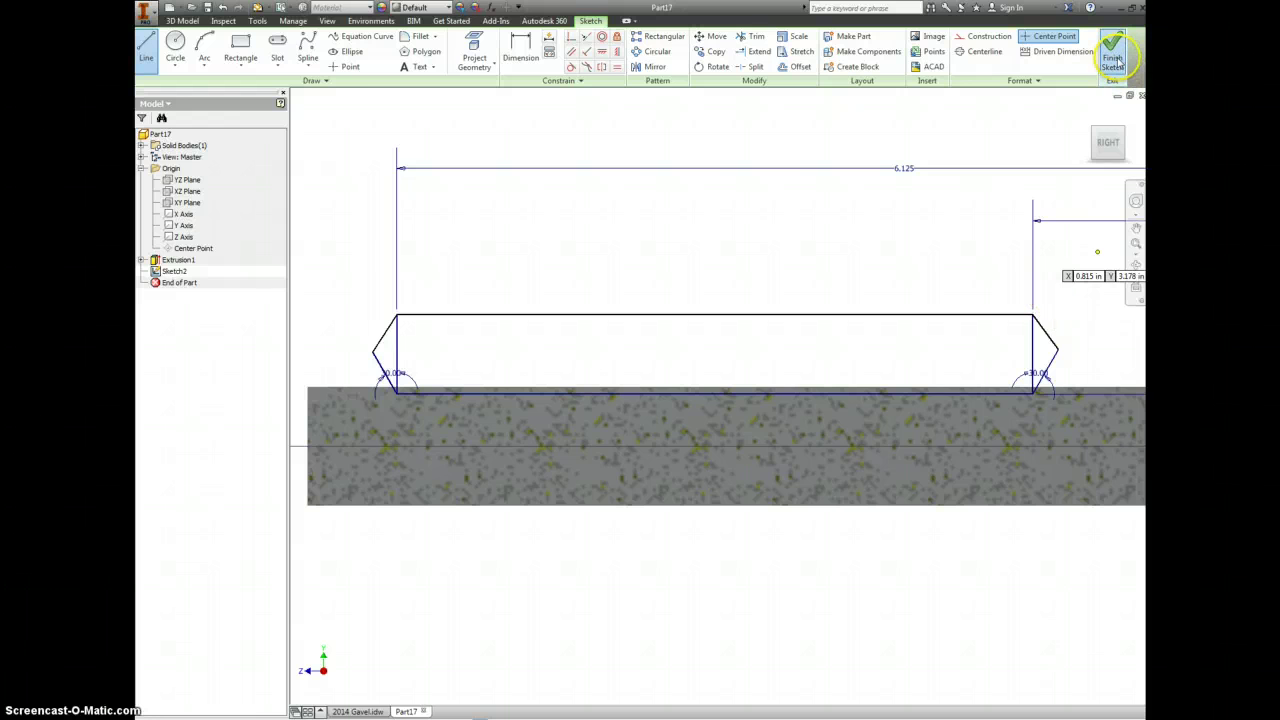
# Revolve-cut the rectangle and both triangular end regions a full turn around the Z axis
pyautogui.click(265, 55)
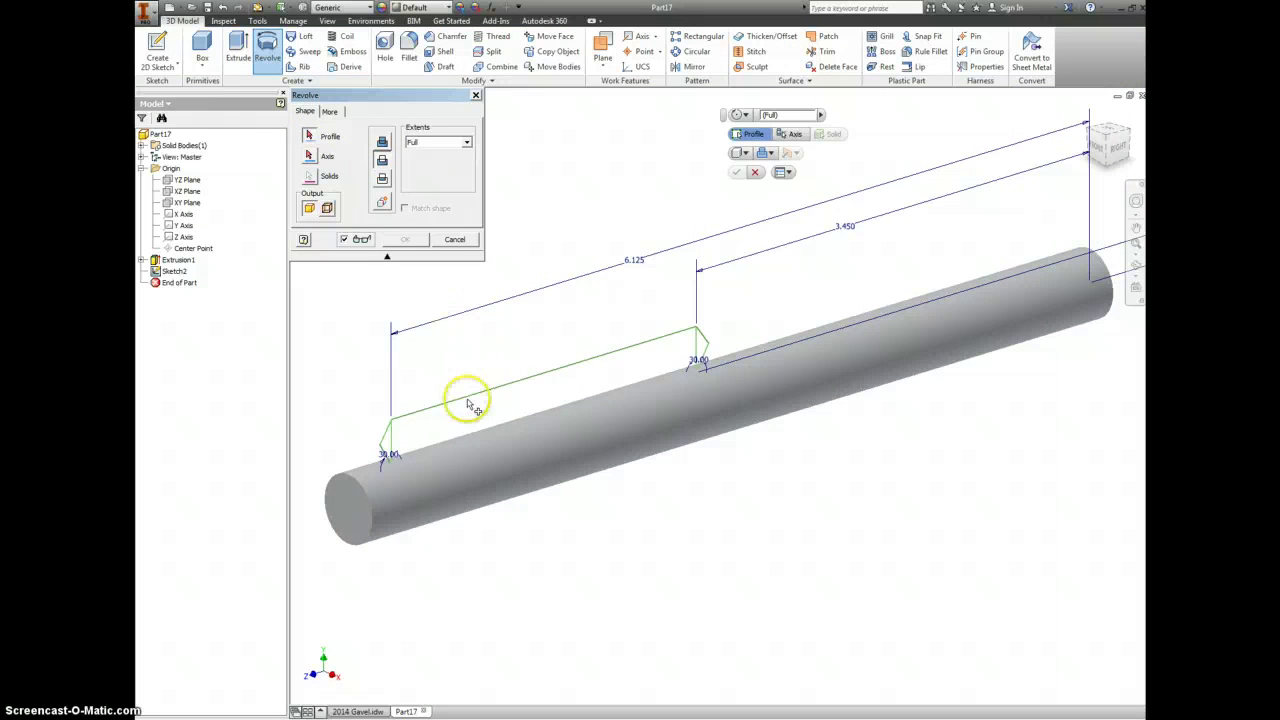
pyautogui.click(395, 438)
pyautogui.click(389, 438)
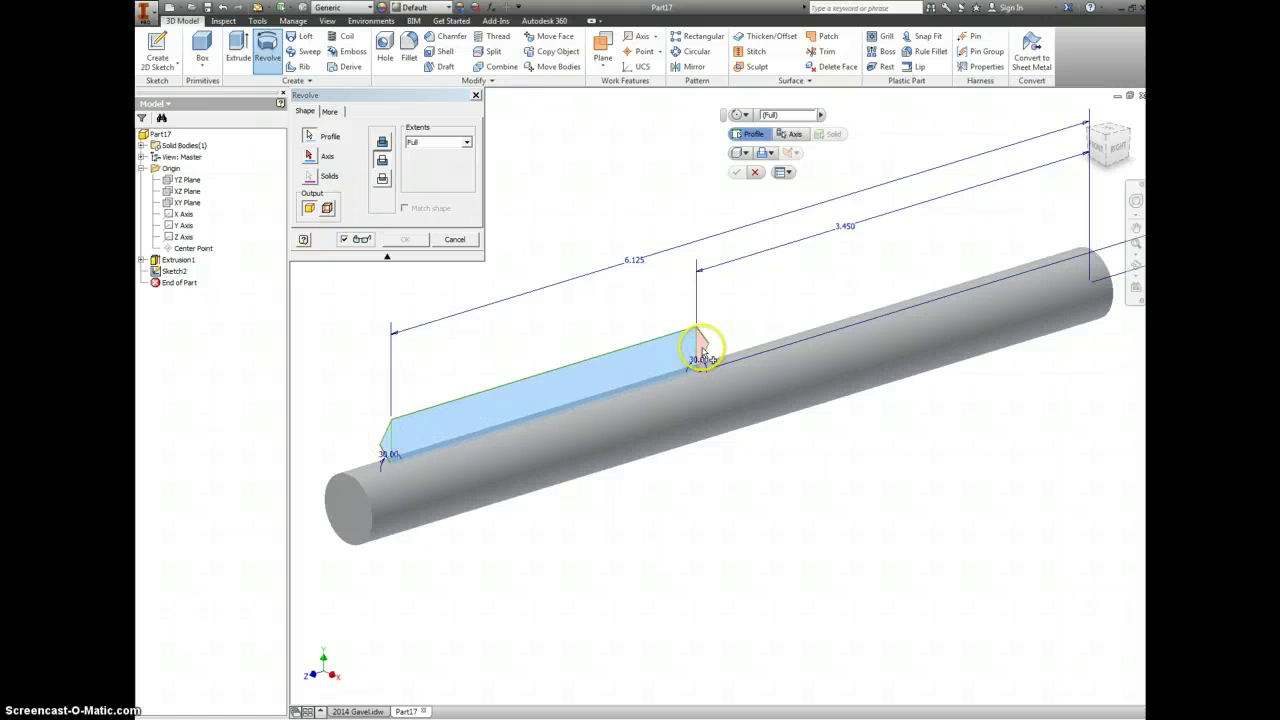
pyautogui.click(703, 347)
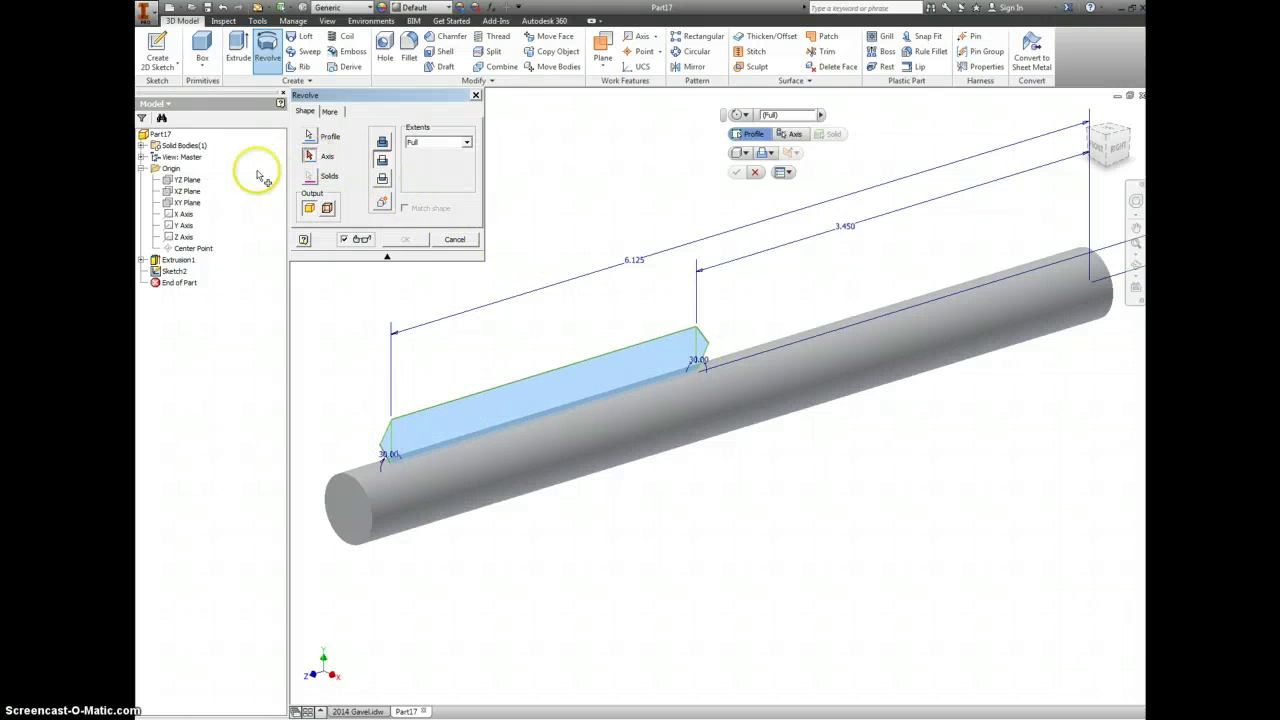
pyautogui.click(183, 237)
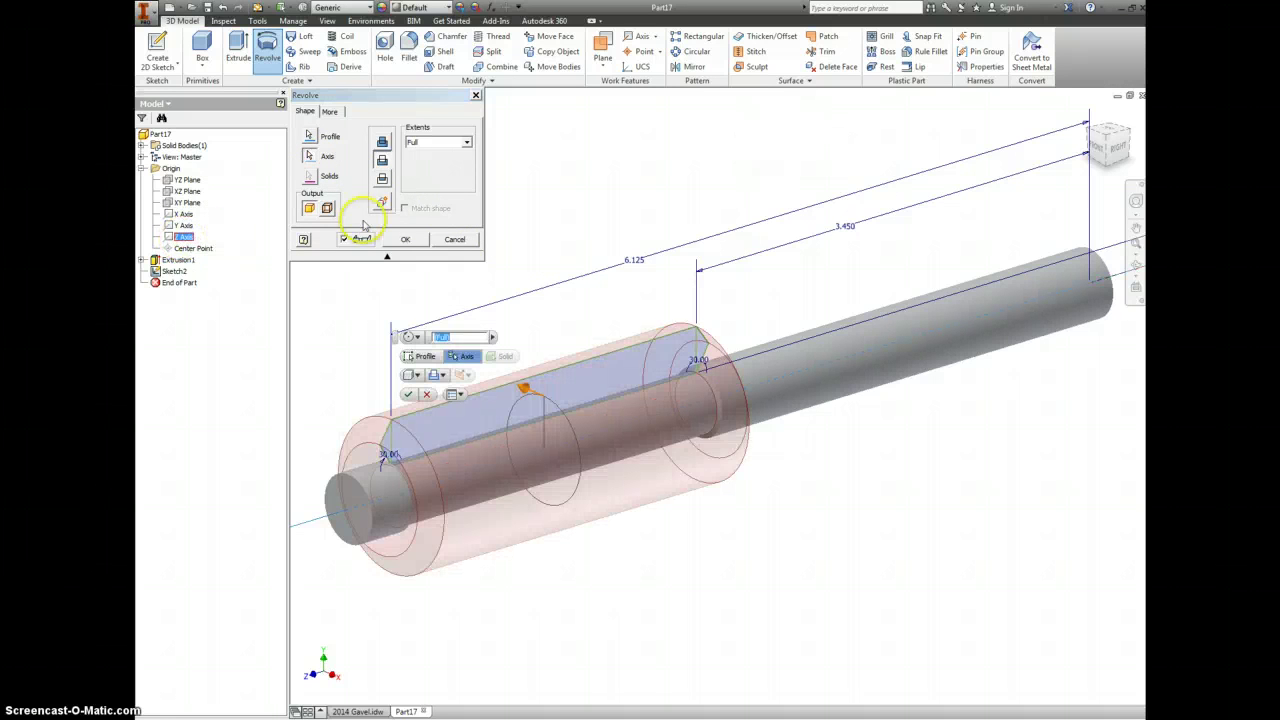
pyautogui.click(405, 240)
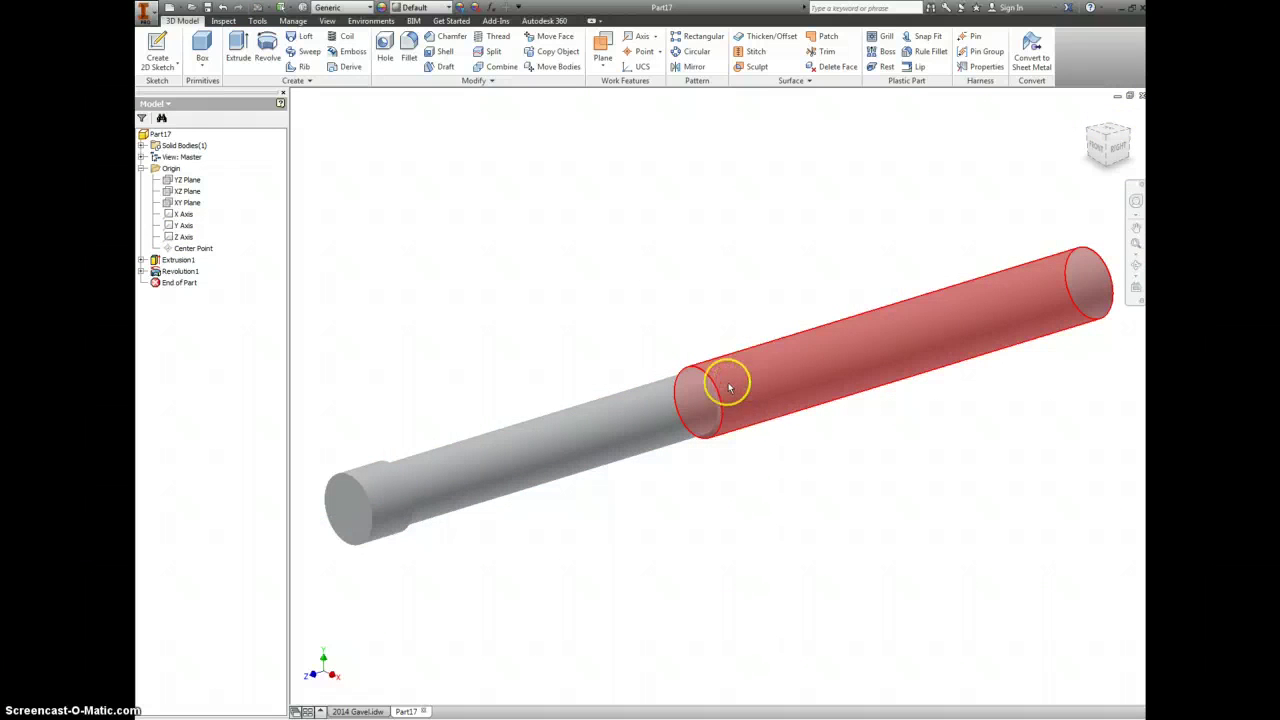
# Consult the 2014 Gavel drawing, then start a sketch on the part's YZ plane with the handle horizontal and graphics sliced
pyautogui.click(357, 711)
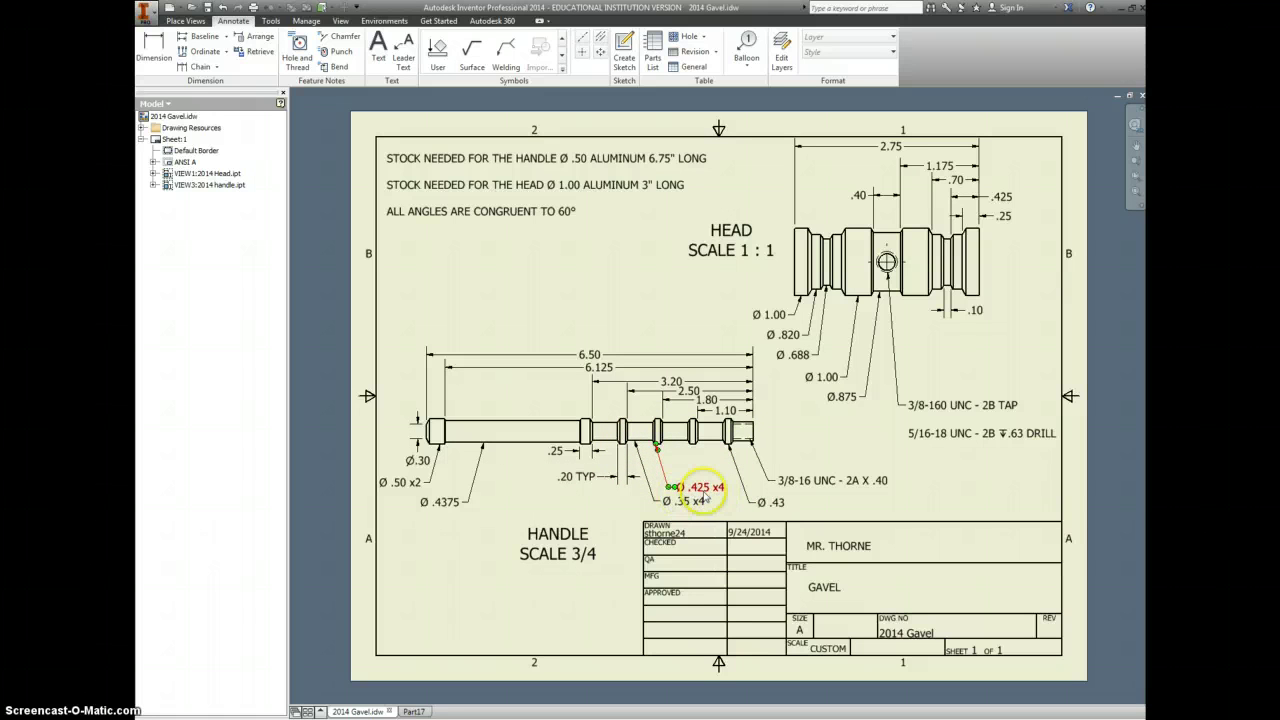
pyautogui.click(410, 712)
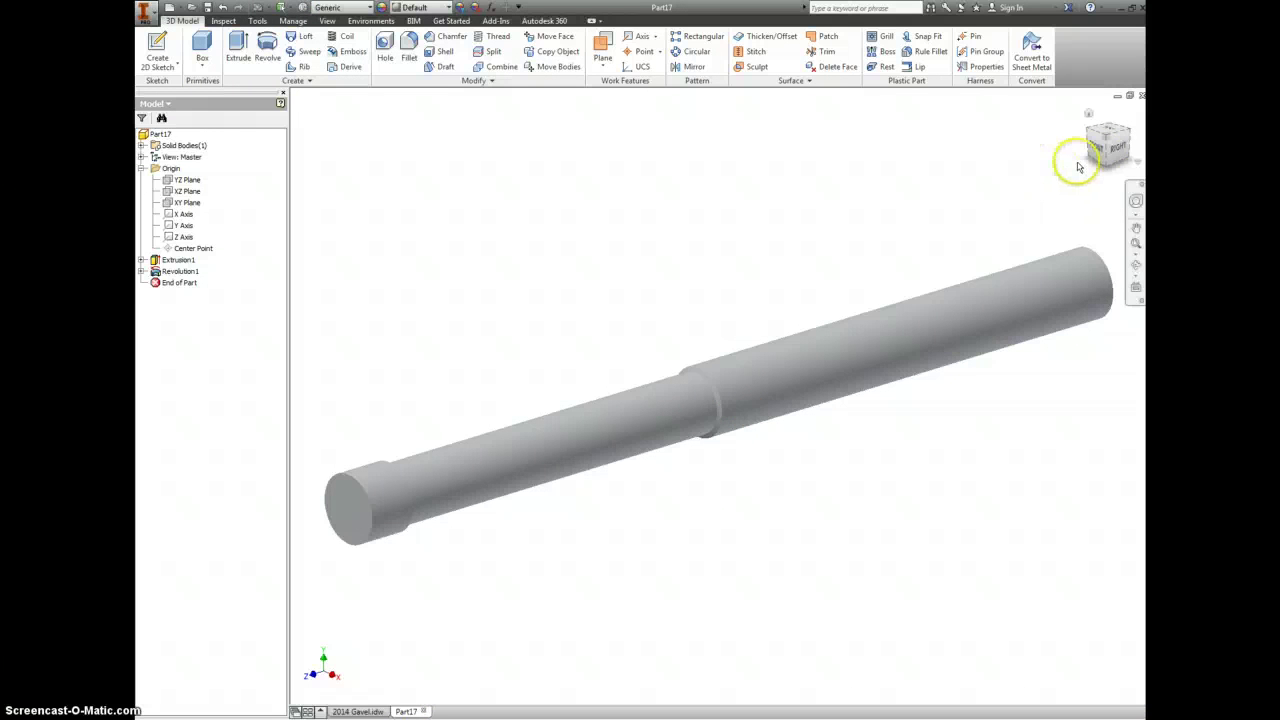
pyautogui.rightClick(186, 180)
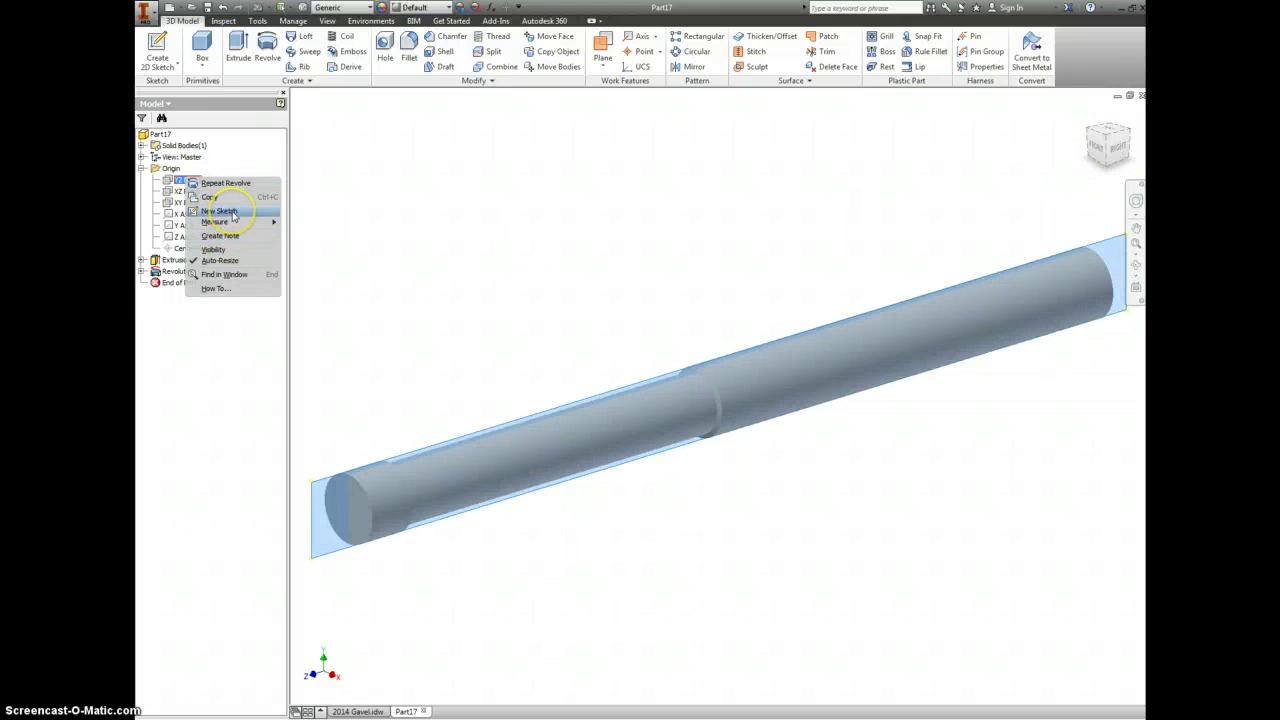
pyautogui.click(220, 211)
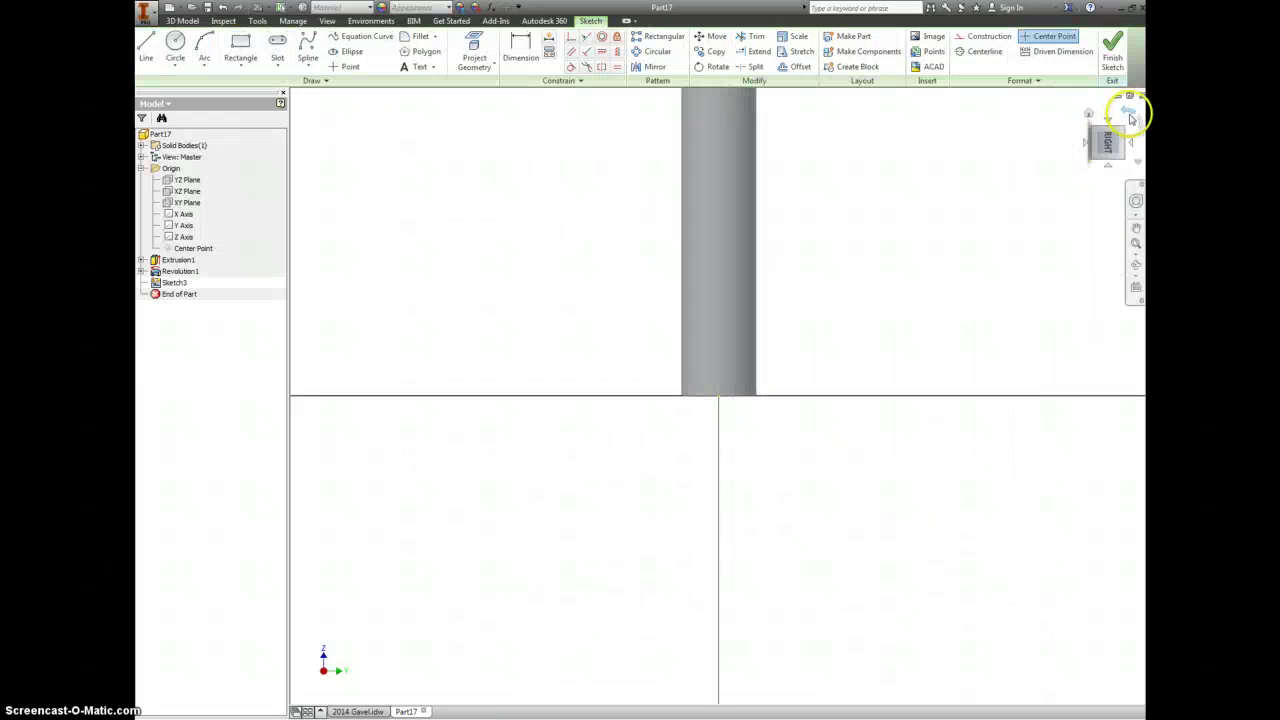
pyautogui.click(1129, 106)
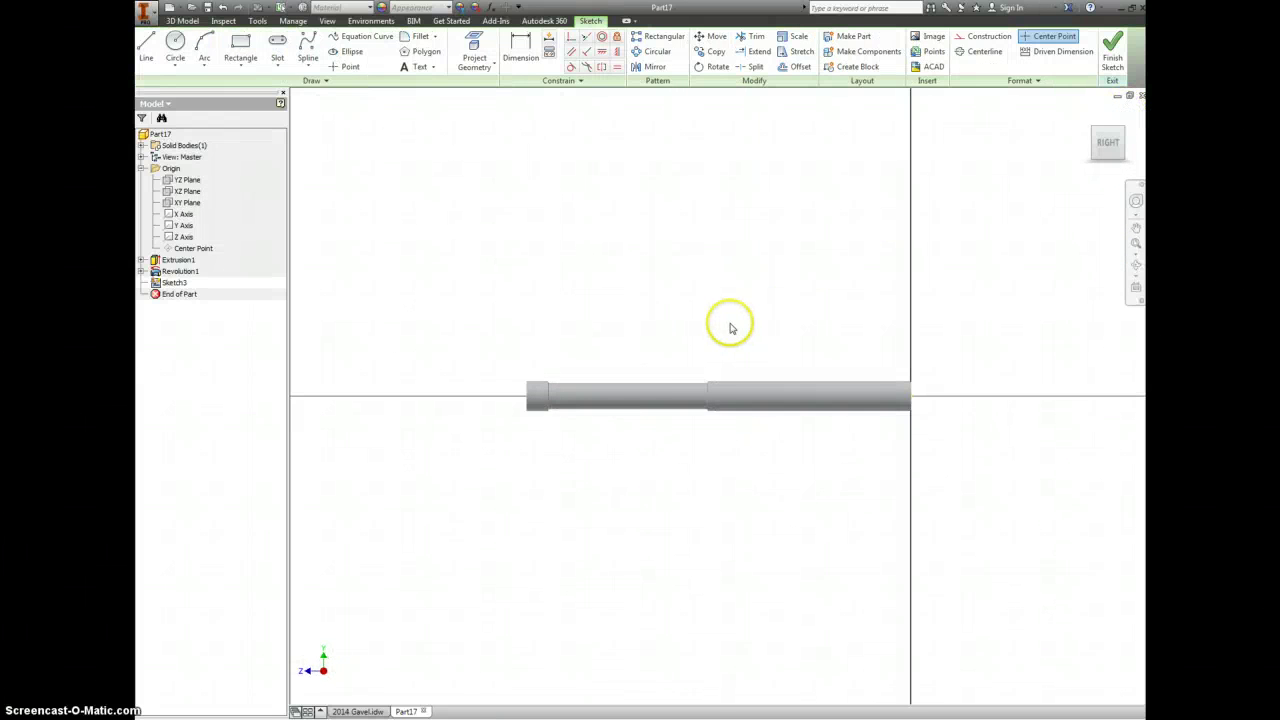
pyautogui.rightClick(730, 328)
pyautogui.click(727, 476)
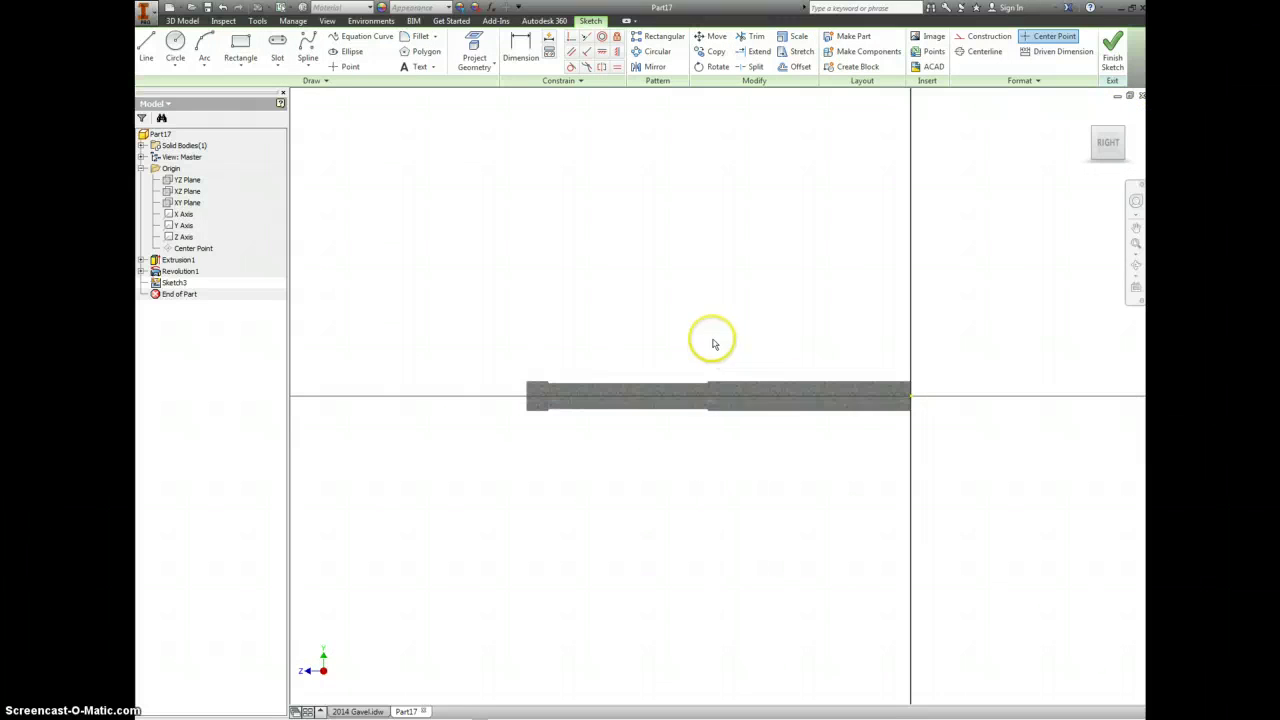
# Sketch a two-point rectangle overlapping the thick section's upper edge, from about 3.24 in from the origin to just past the rod's origin end
pyautogui.rightClick(743, 343)
pyautogui.click(789, 322)
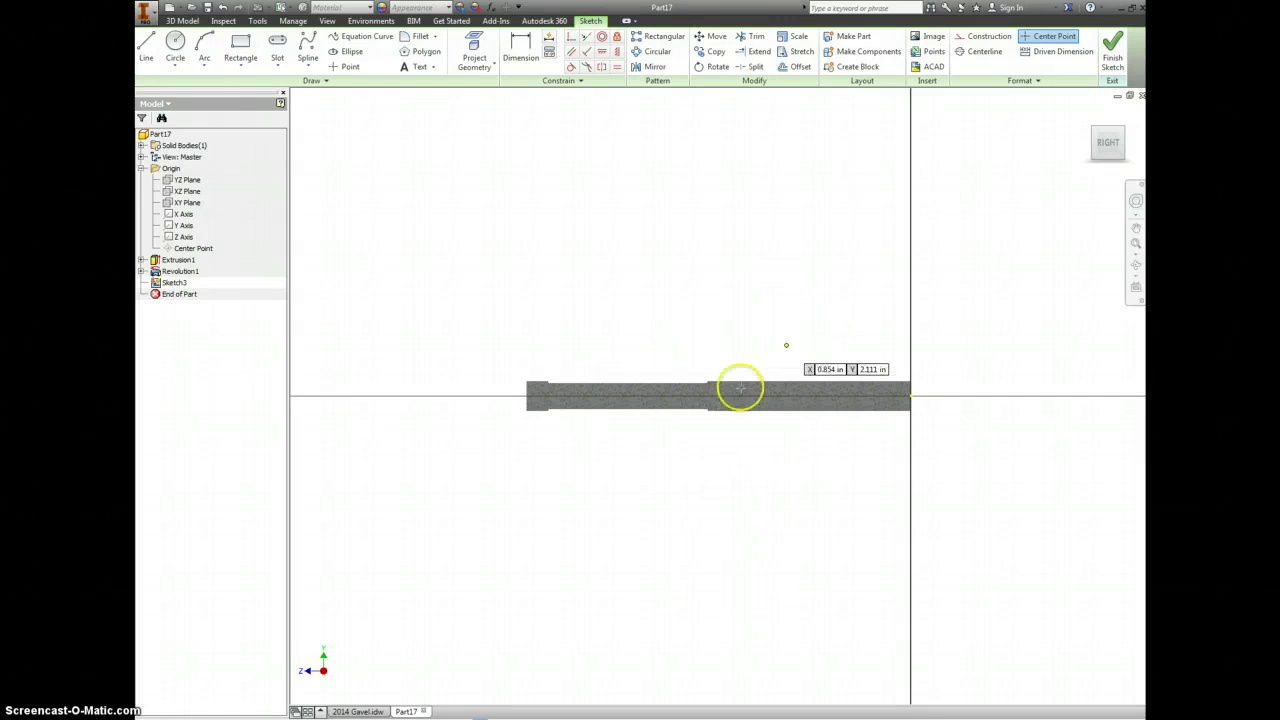
pyautogui.scroll(3, 740, 388)
pyautogui.click(703, 358)
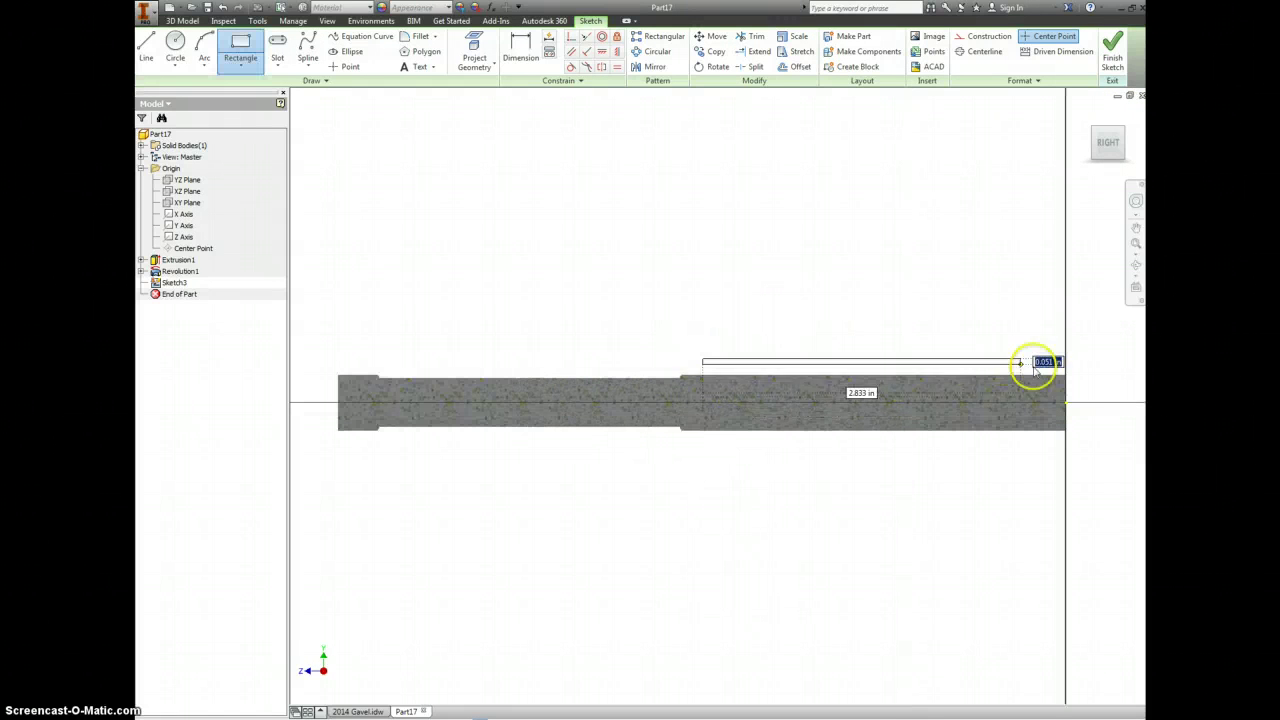
pyautogui.click(1068, 379)
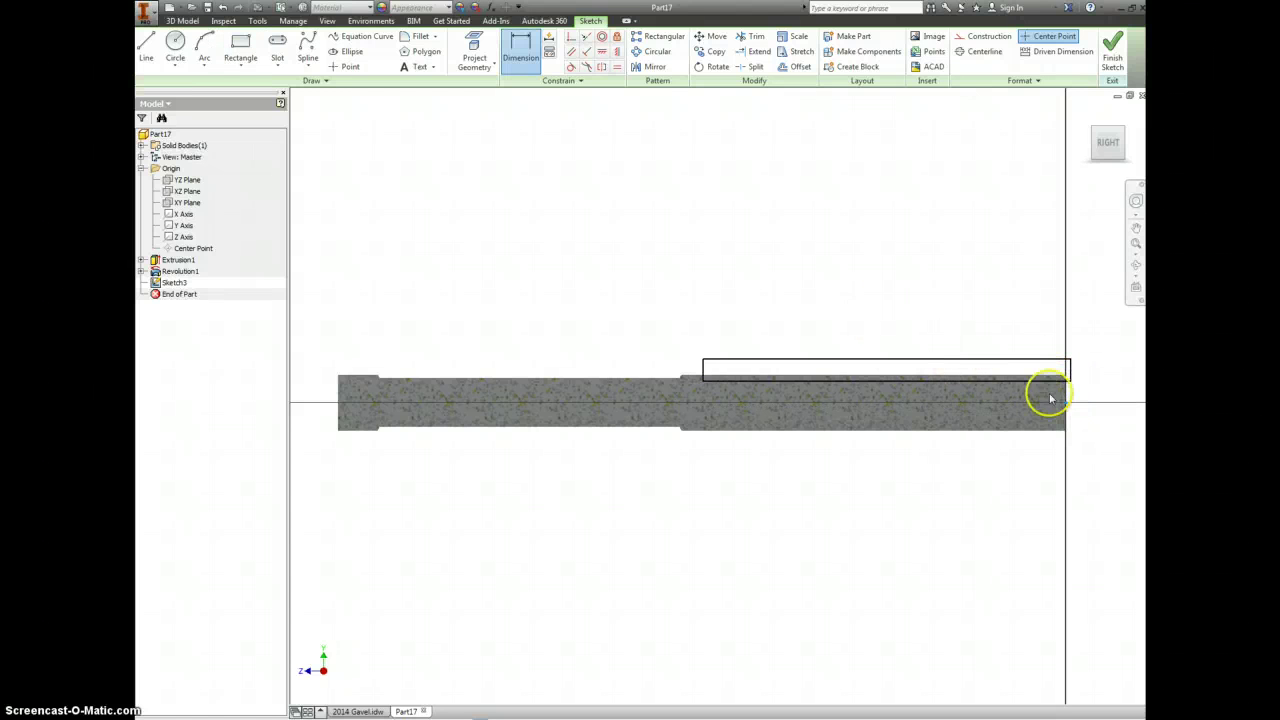
# Dimension the rectangle's bottom edge from the rod's centre as .425/2, taking the diameter from the 2014 Gavel drawing
pyautogui.click(1045, 386)
pyautogui.click(1081, 390)
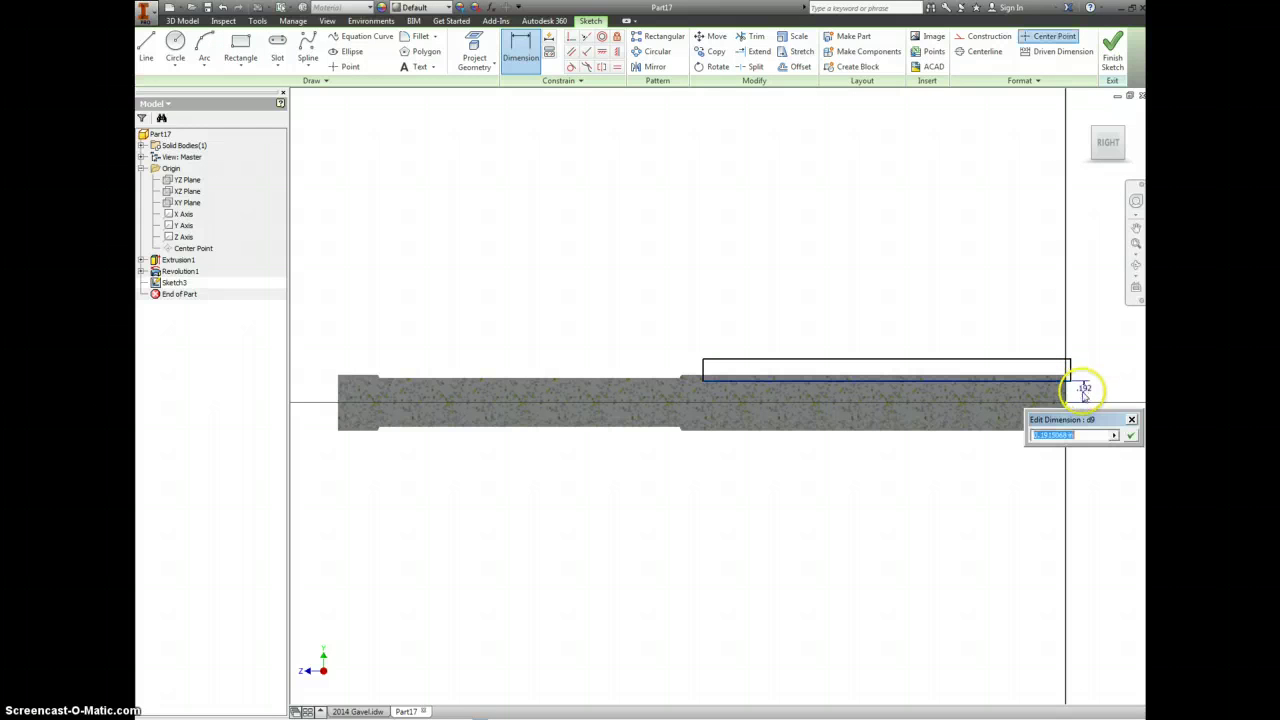
pyautogui.click(359, 711)
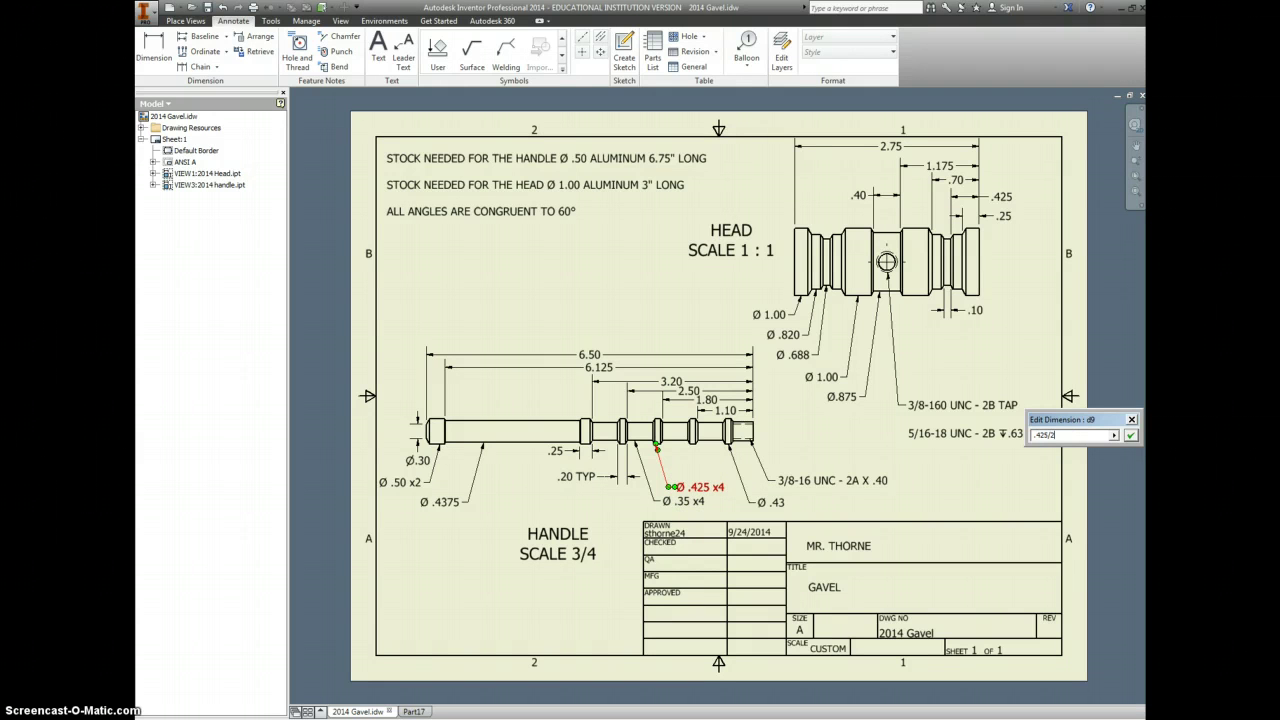
pyautogui.press('Escape')
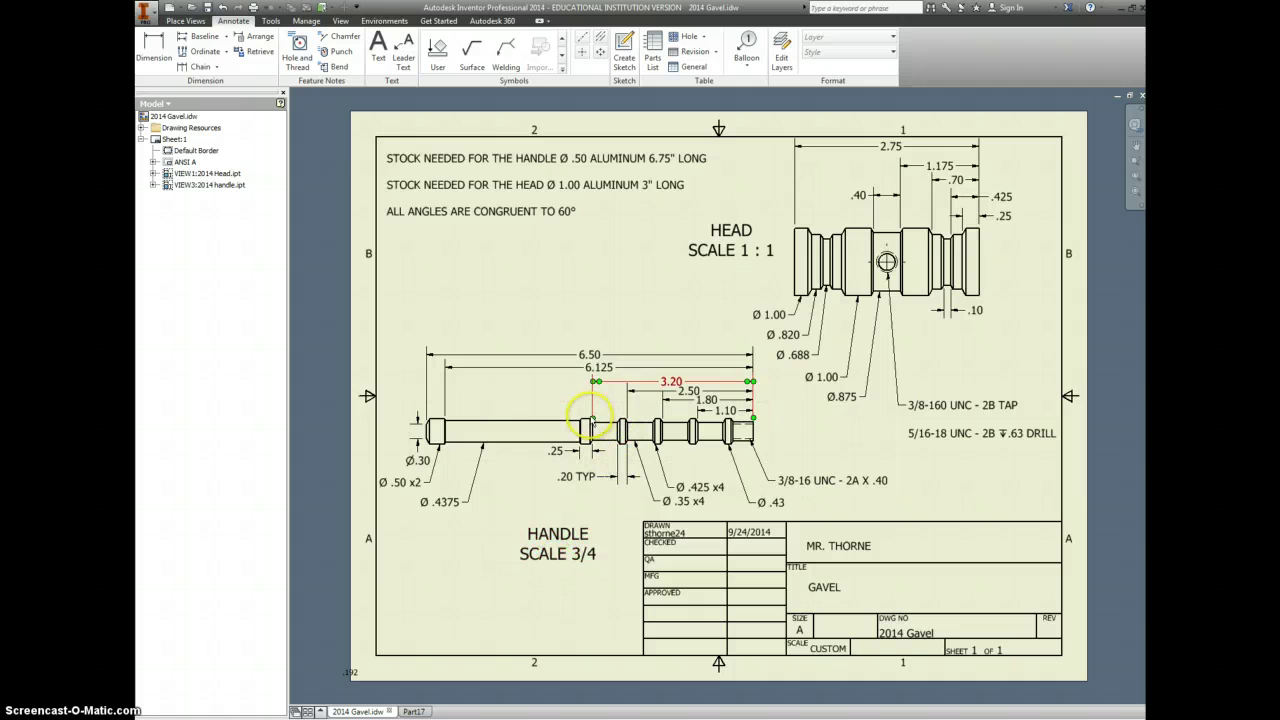
# Return to the part sketch and dimension the rectangle's far vertical edge 3.2 in from the origin
pyautogui.click(413, 712)
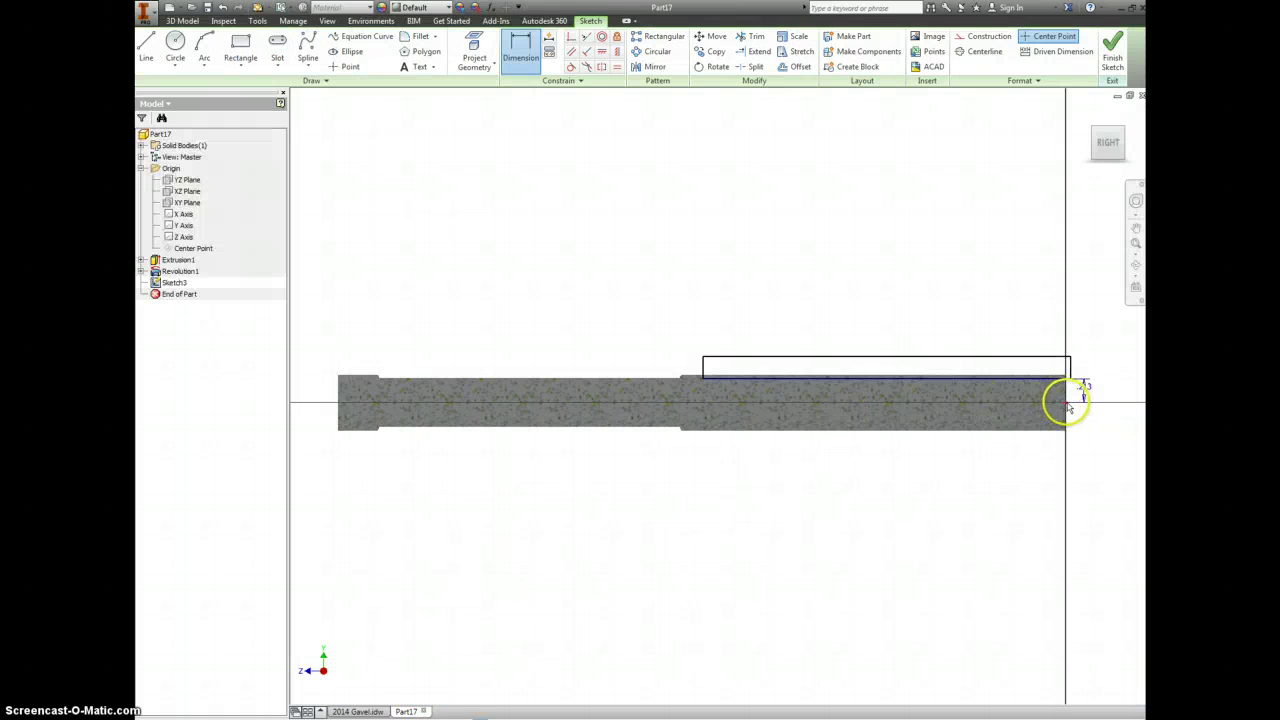
pyautogui.click(706, 364)
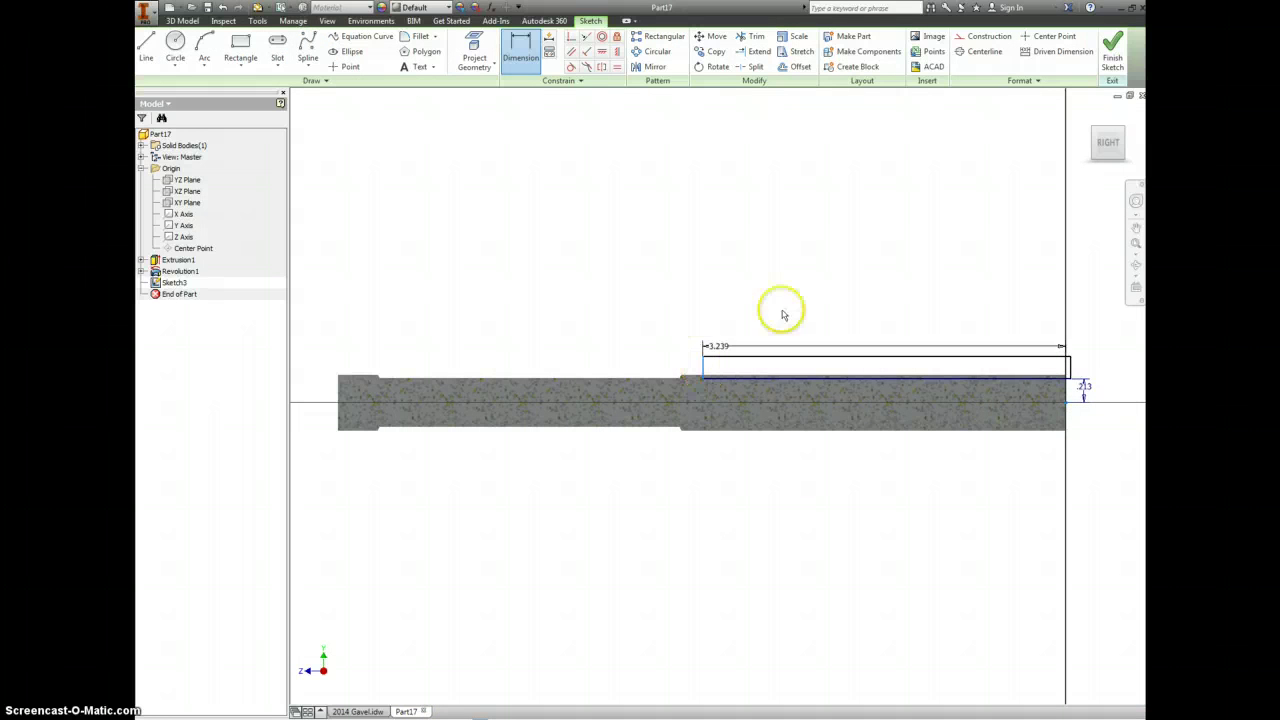
pyautogui.click(861, 306)
pyautogui.write('3.')
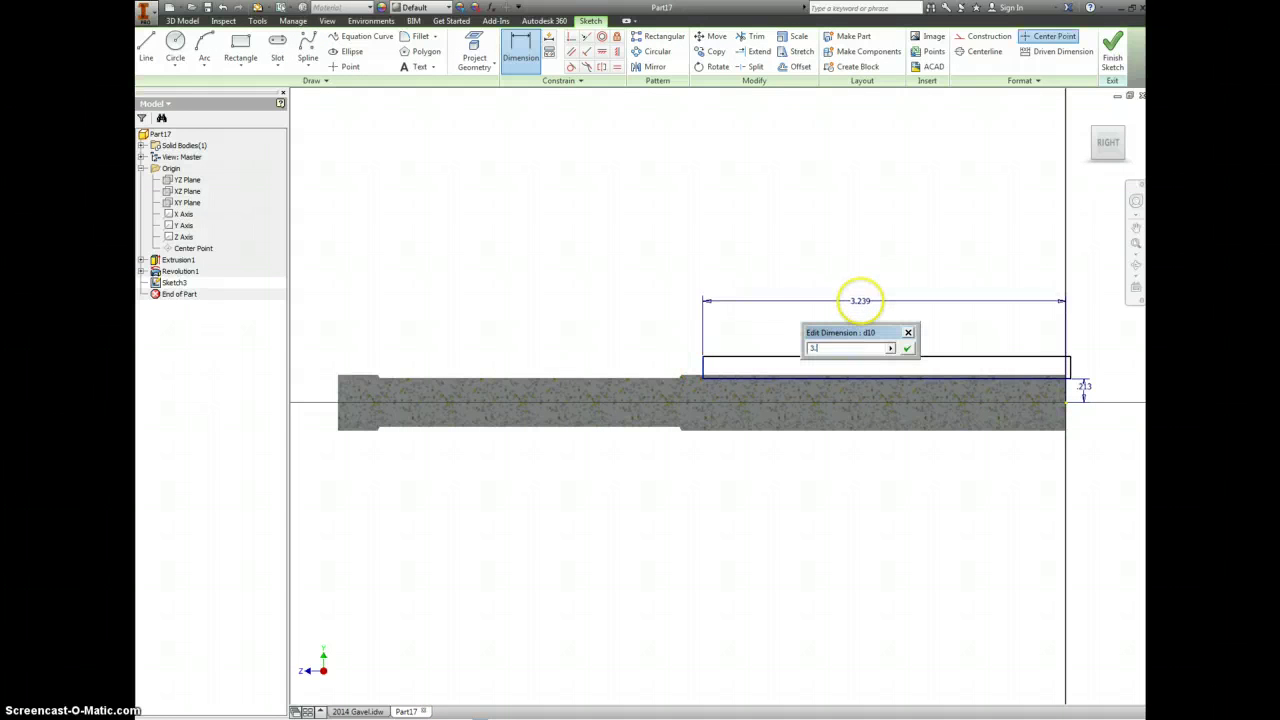
pyautogui.write('2')
pyautogui.press('Return')
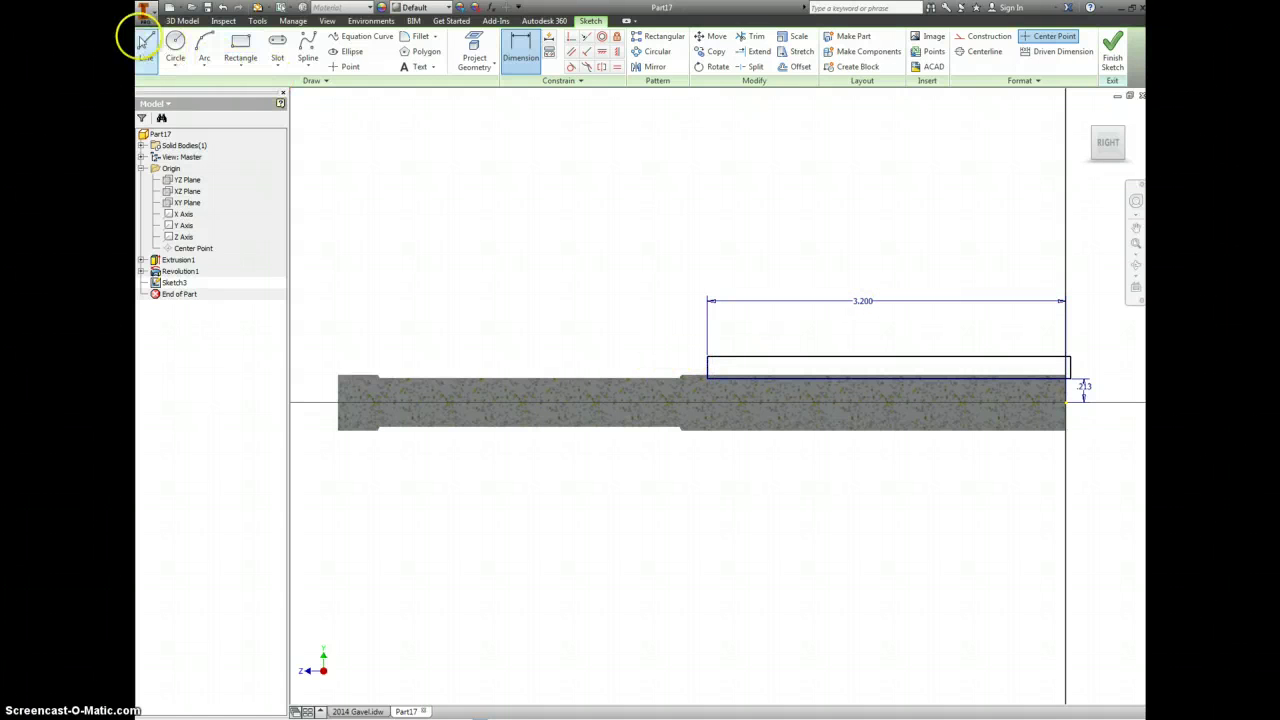
# Draw a two-line triangle on the rectangle's far end, its lower line at 30° from the bottom corner, and finish the sketch
pyautogui.click(146, 45)
pyautogui.click(707, 377)
pyautogui.scroll(4, 706, 374)
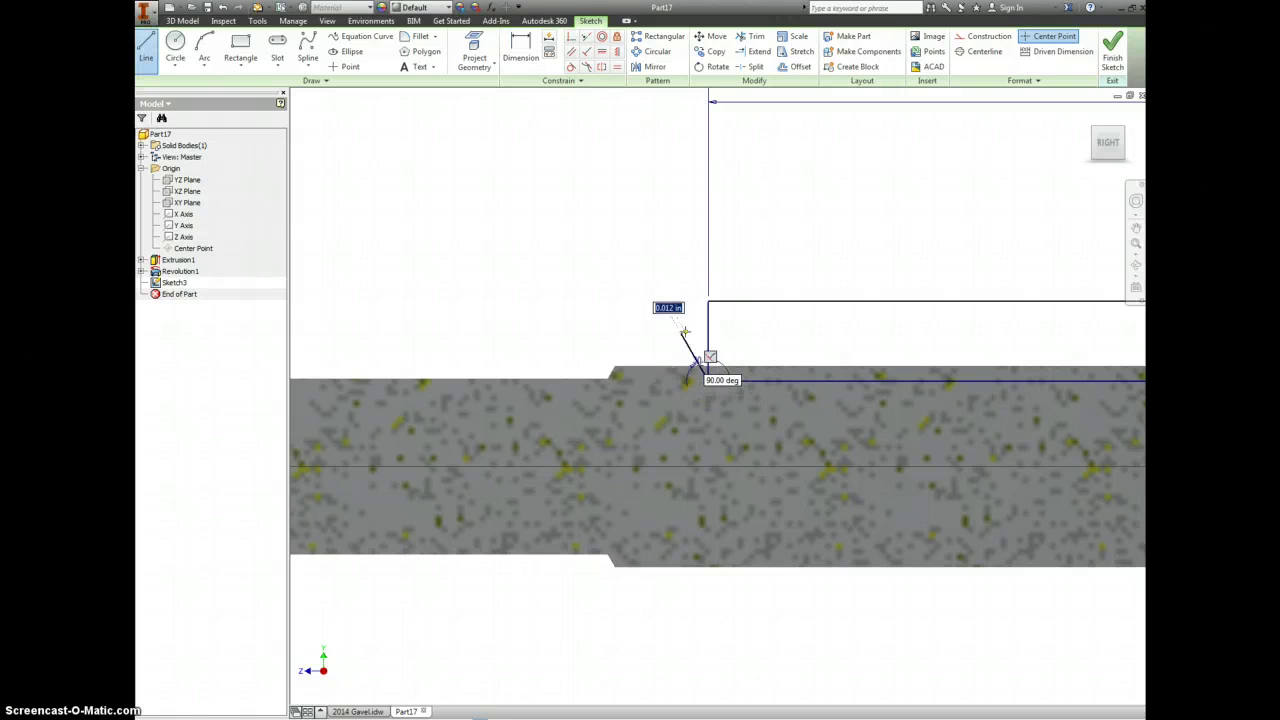
pyautogui.click(694, 290)
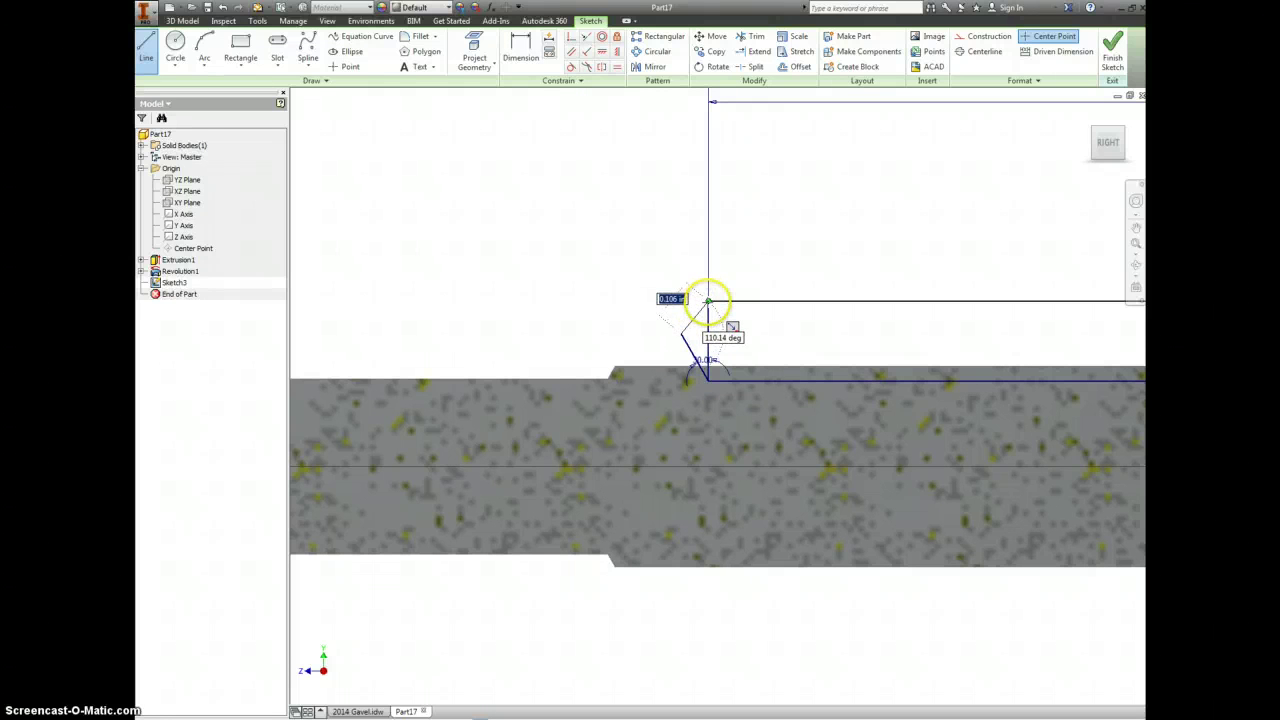
pyautogui.click(707, 300)
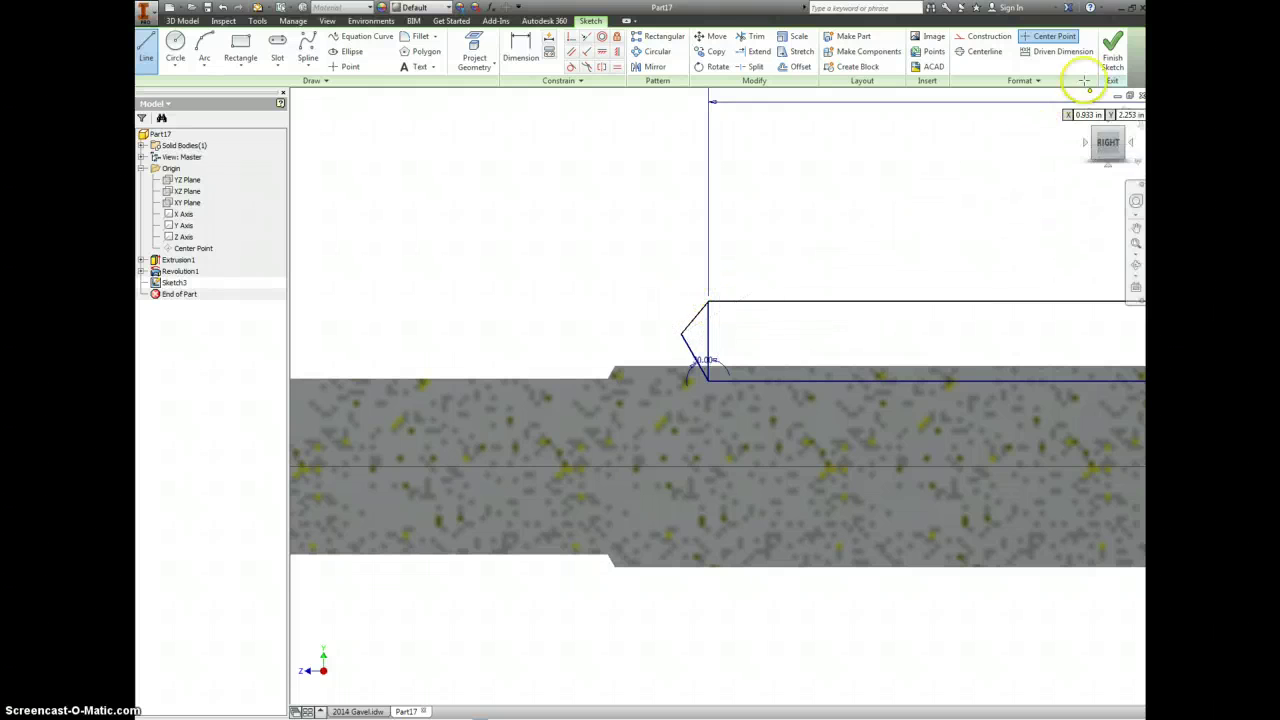
pyautogui.click(1110, 50)
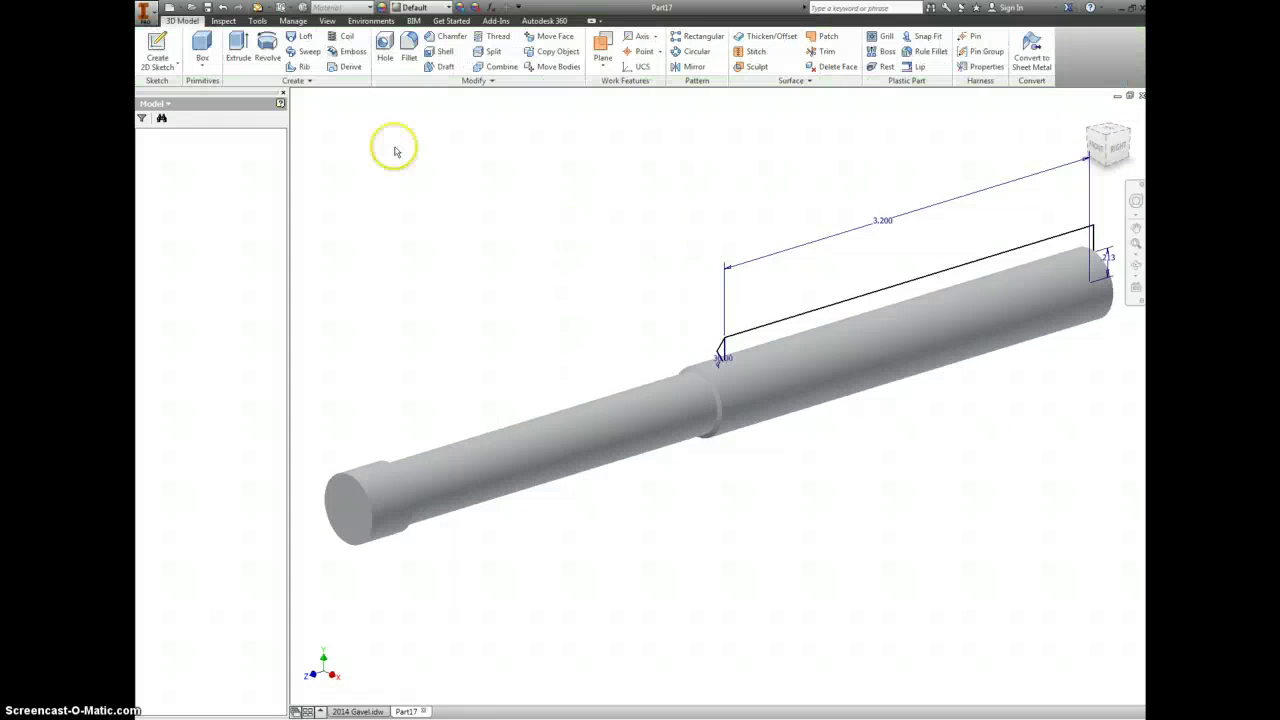
# Revolve-cut the 3.2 in long profile fully around the Z axis and show the handle from its right side
pyautogui.click(266, 48)
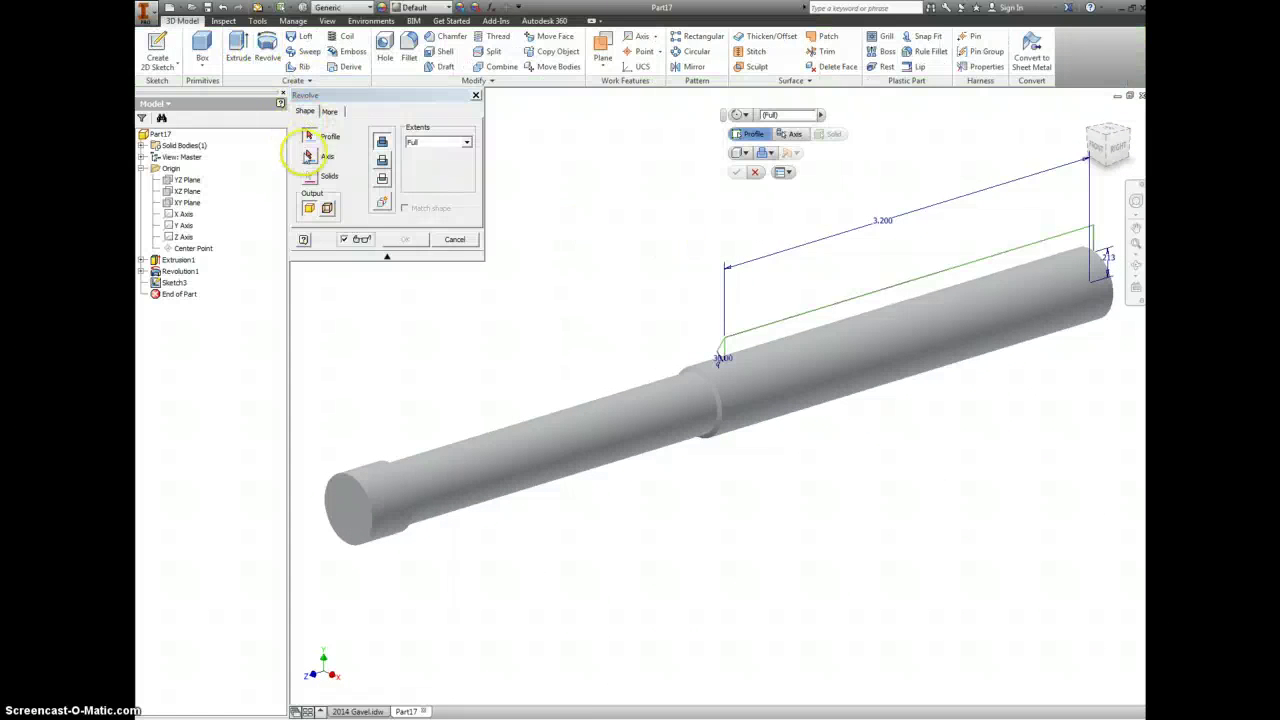
pyautogui.click(745, 343)
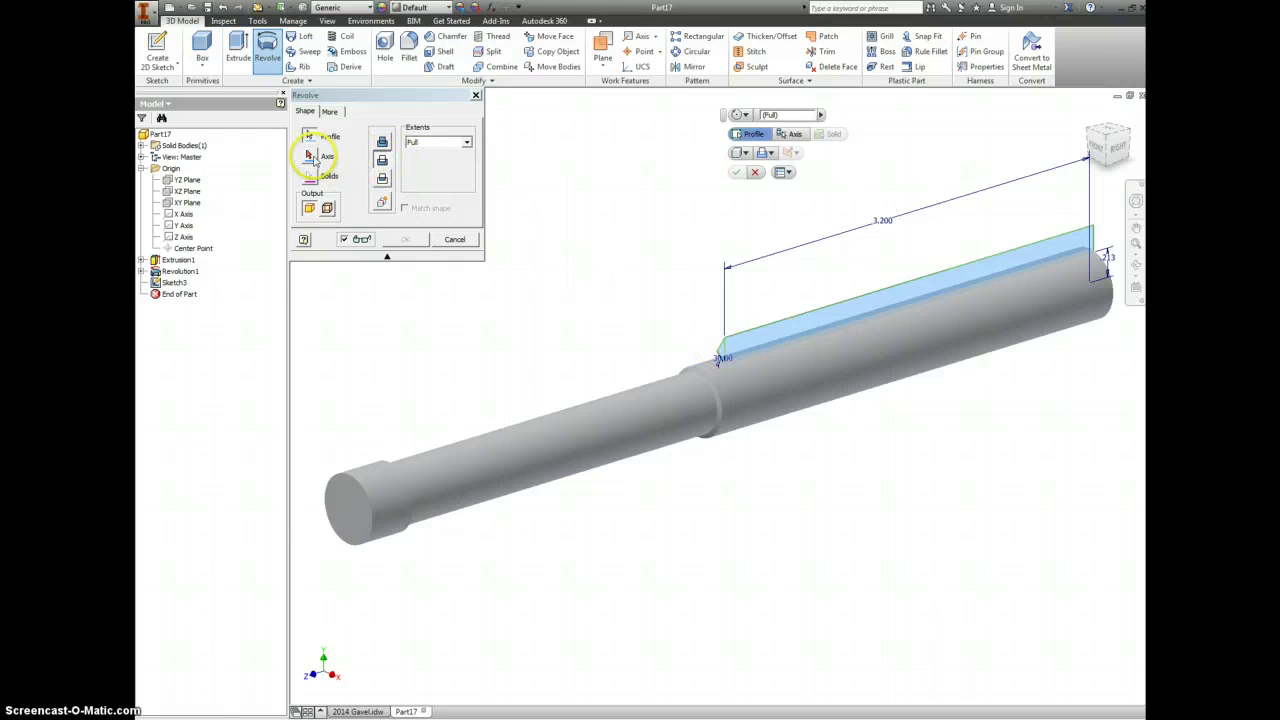
pyautogui.click(310, 156)
pyautogui.click(184, 237)
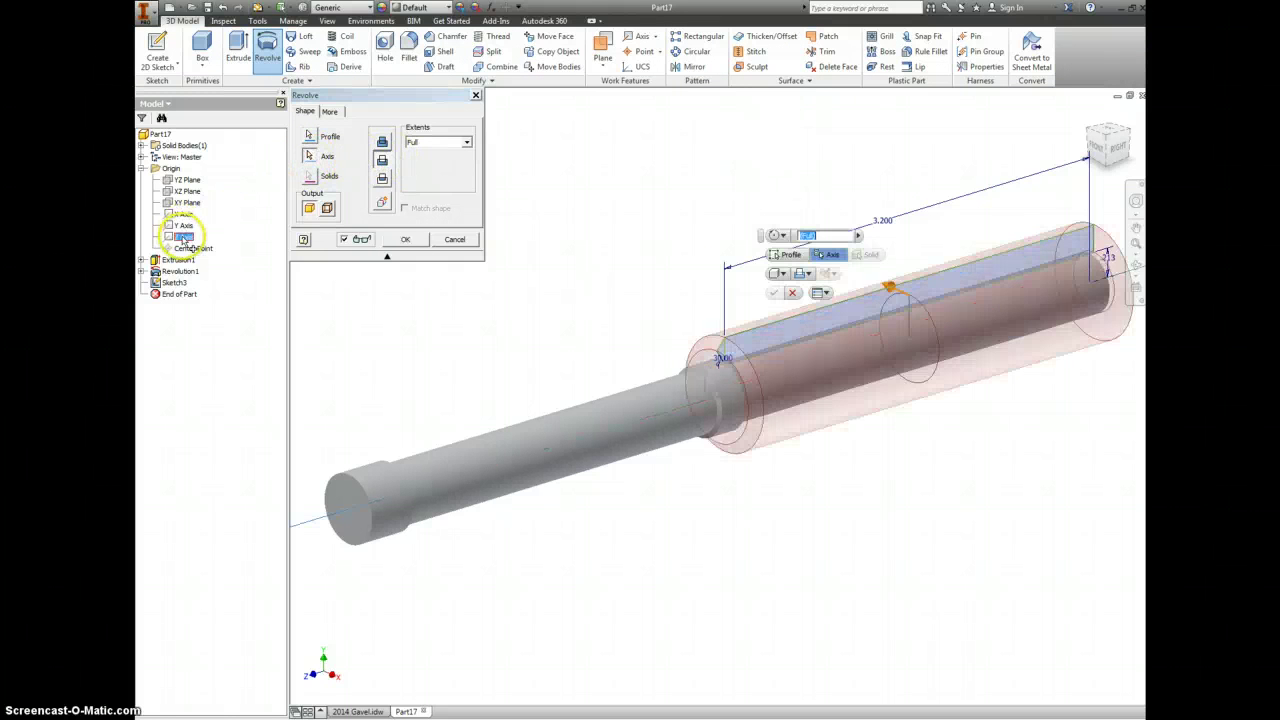
pyautogui.click(405, 240)
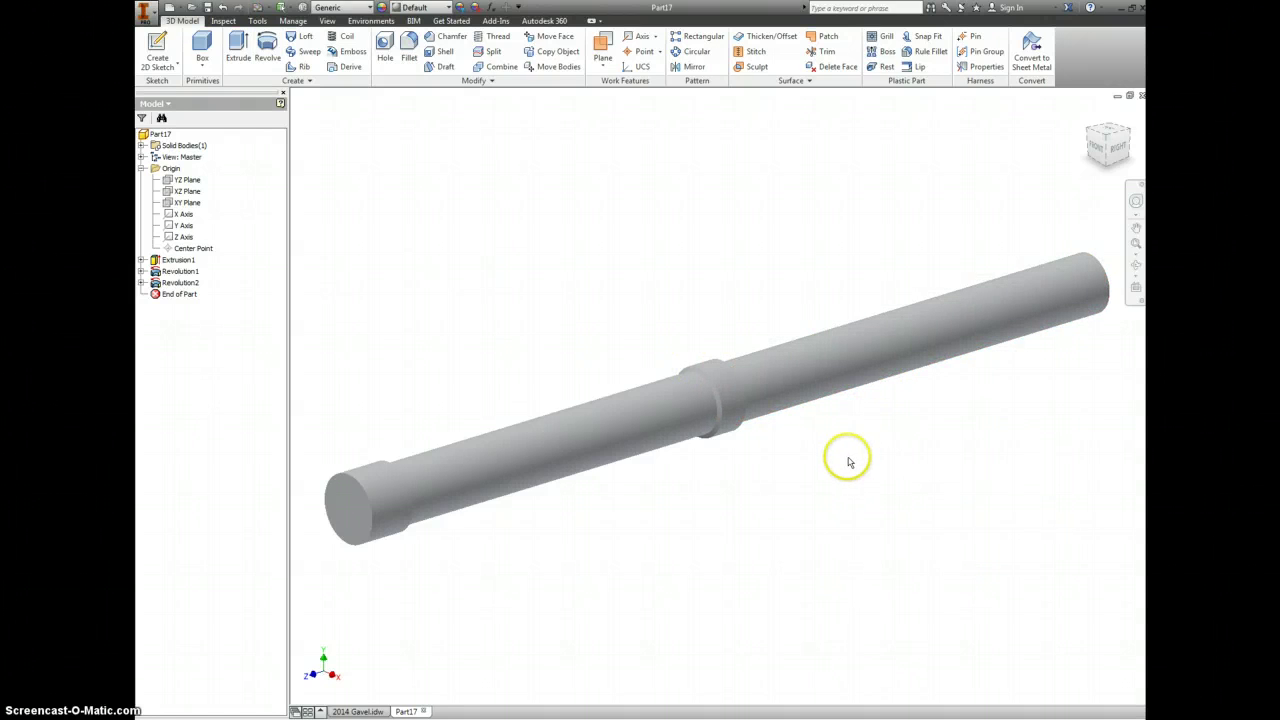
pyautogui.click(1117, 150)
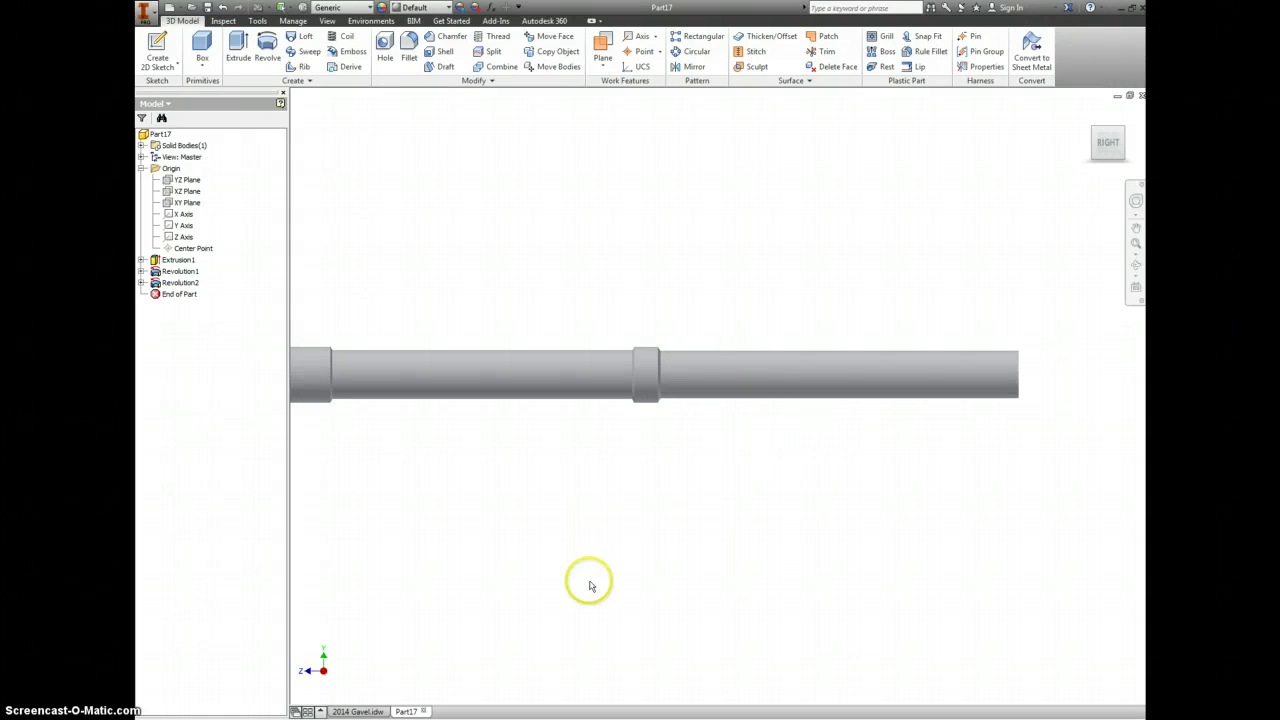
# Check the end diameter on the 2014 Gavel drawing and set the last cut sketch's distance from the rod's centre to .43/2
pyautogui.click(356, 711)
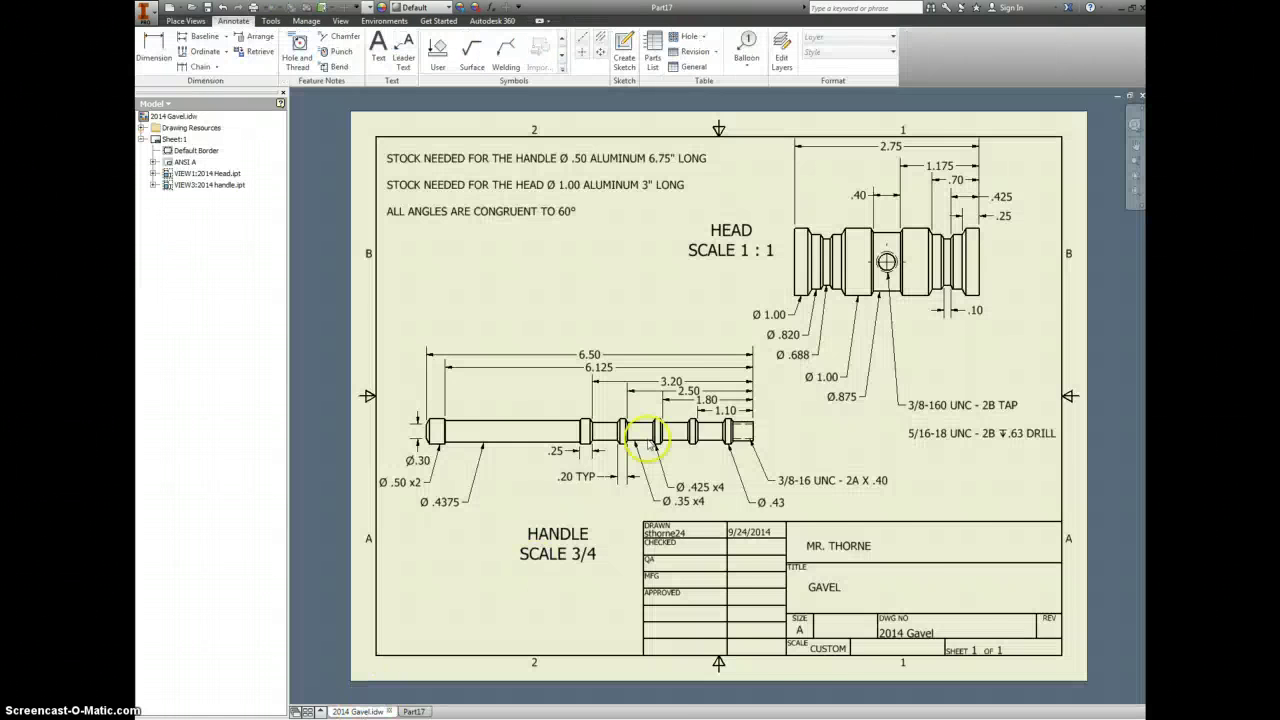
pyautogui.scroll(4, 623, 434)
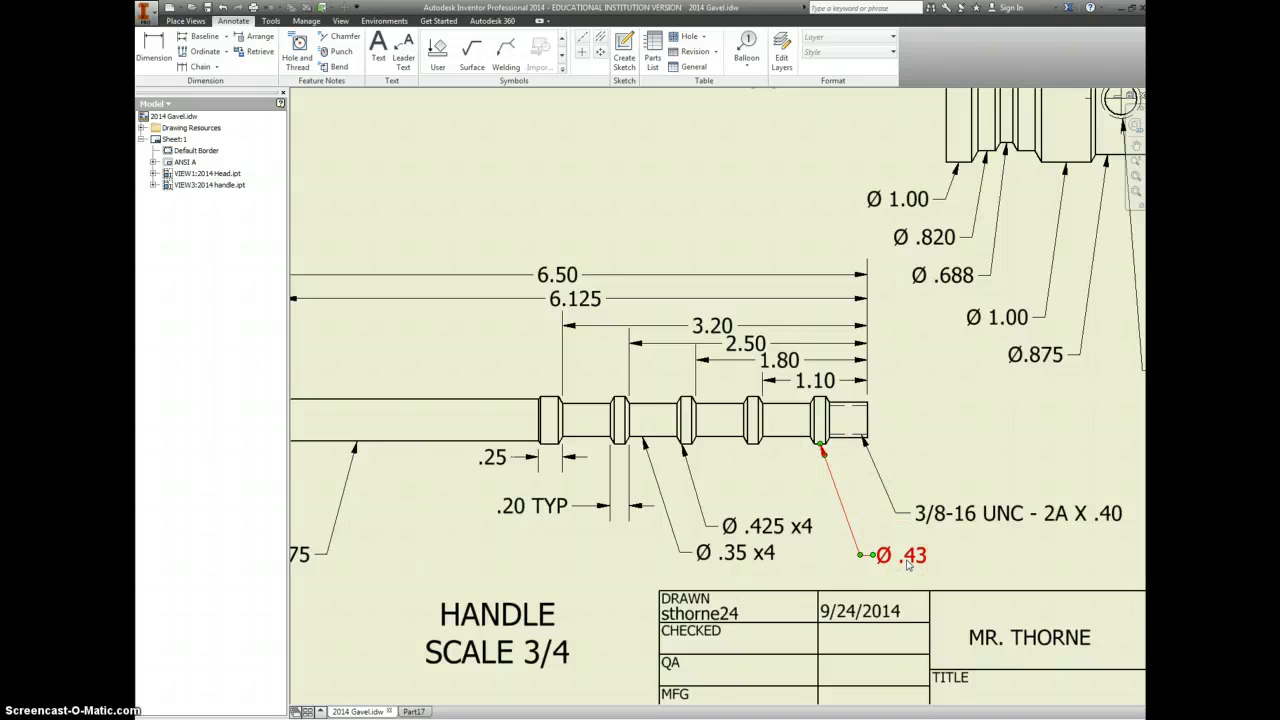
pyautogui.click(893, 543)
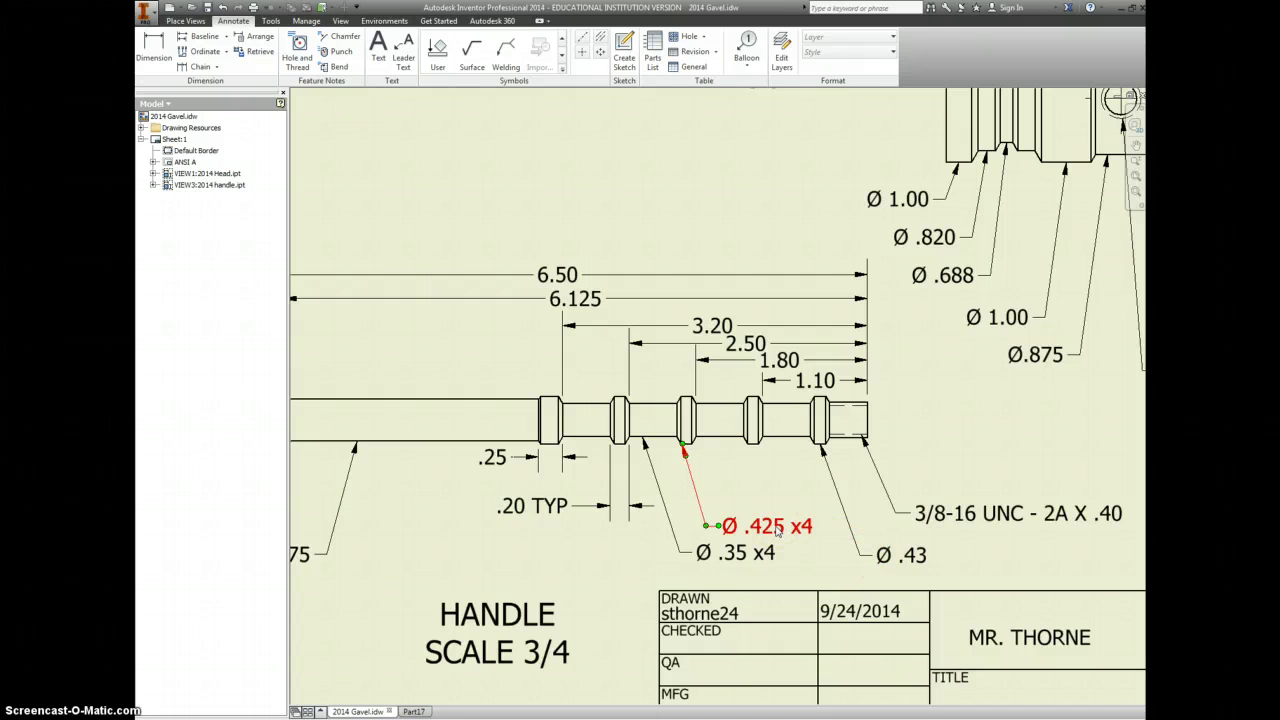
pyautogui.click(413, 711)
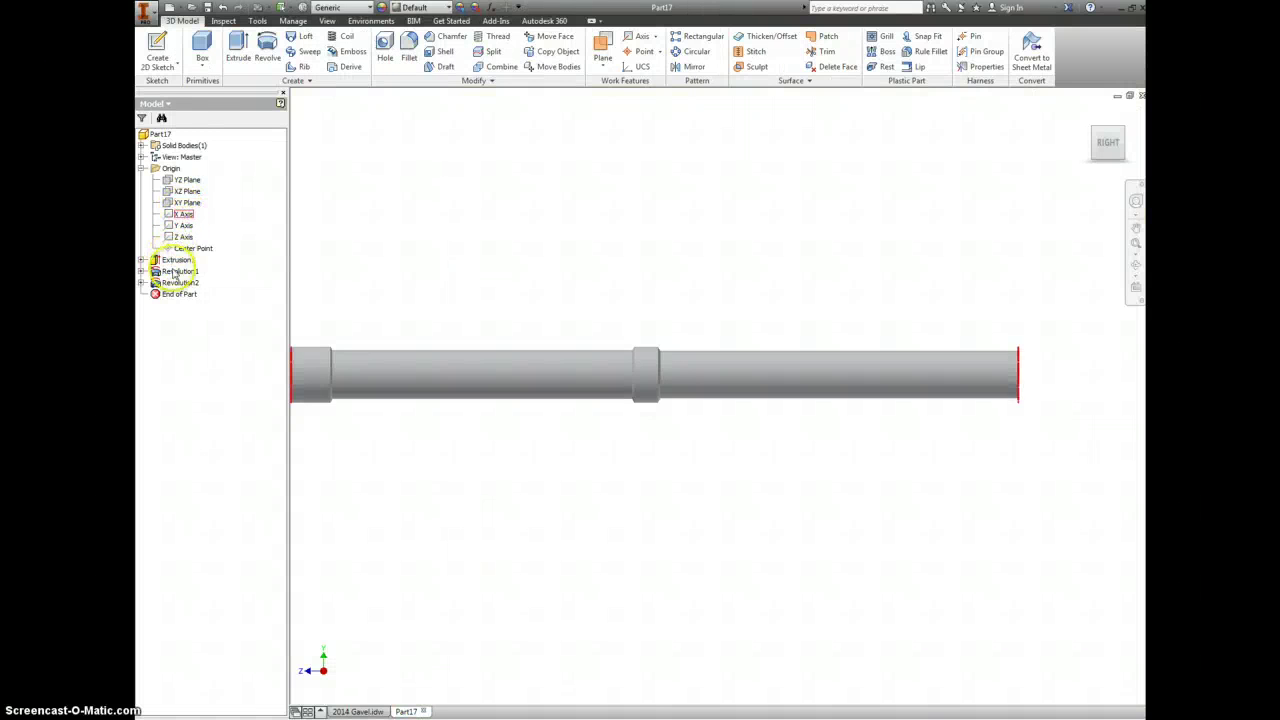
pyautogui.click(142, 283)
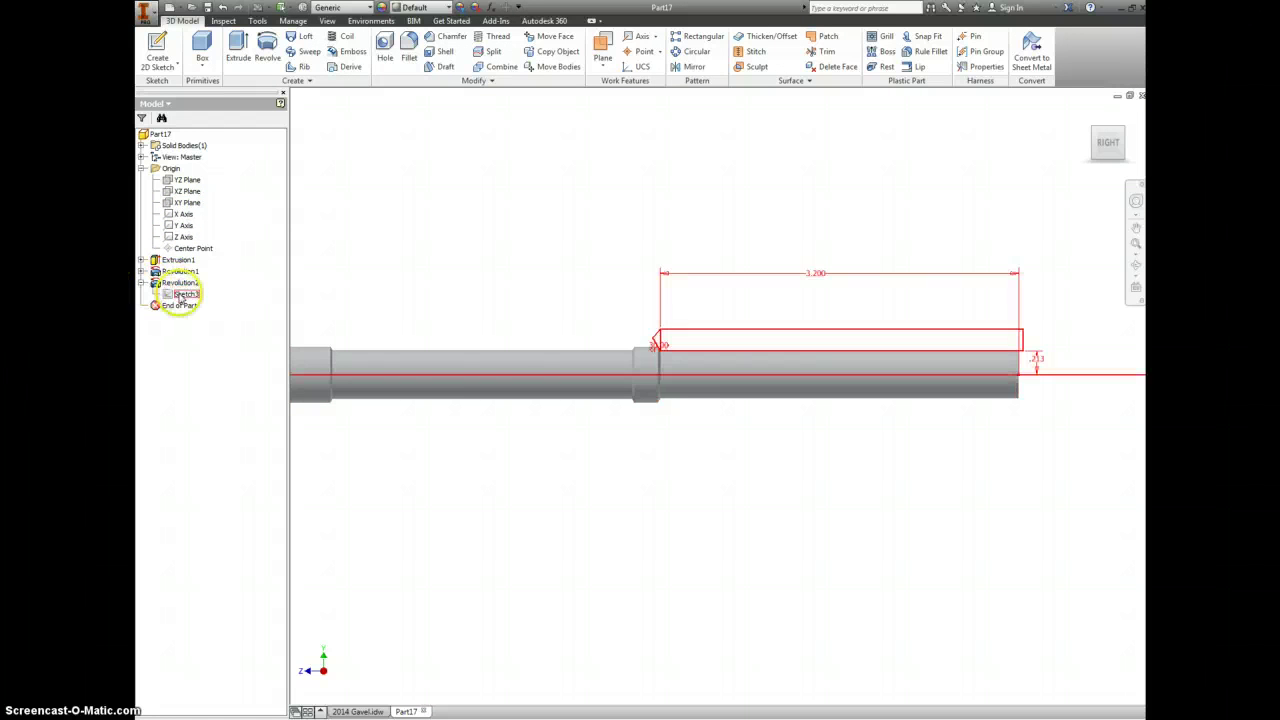
pyautogui.doubleClick(178, 292)
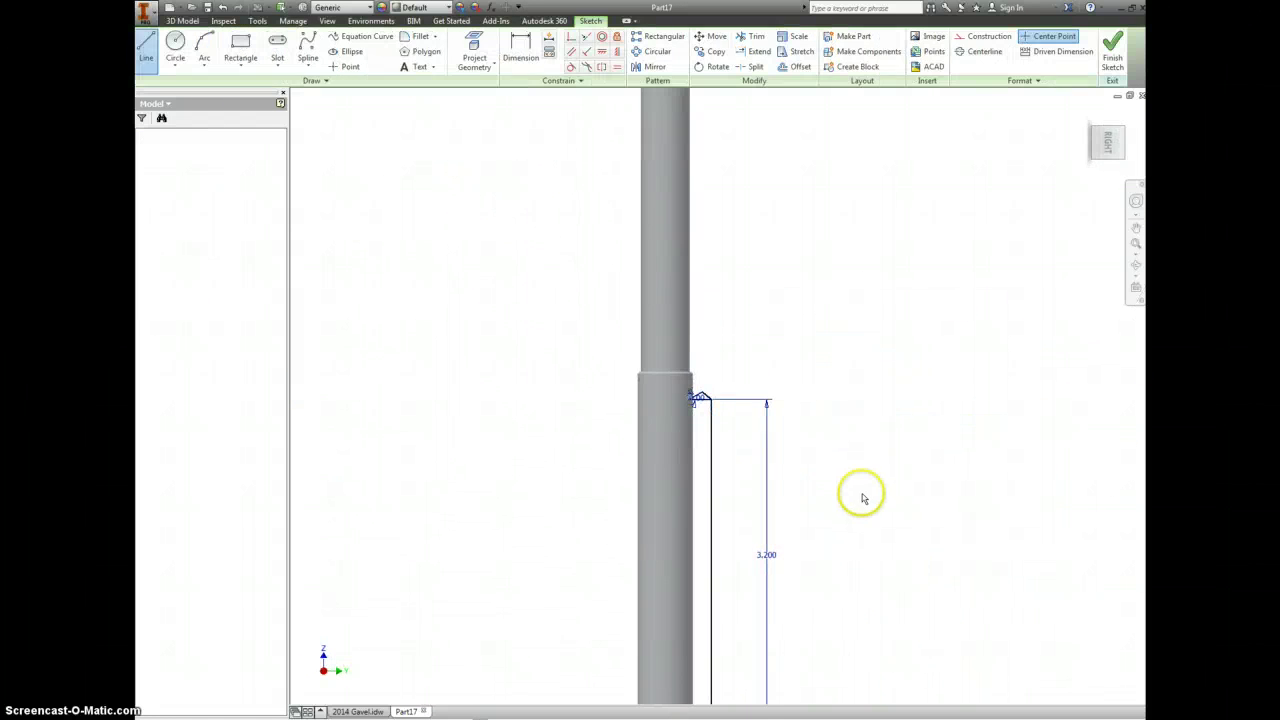
pyautogui.scroll(-3, 862, 496)
pyautogui.moveTo(862, 493); pyautogui.dragTo(863, 448, button='middle')
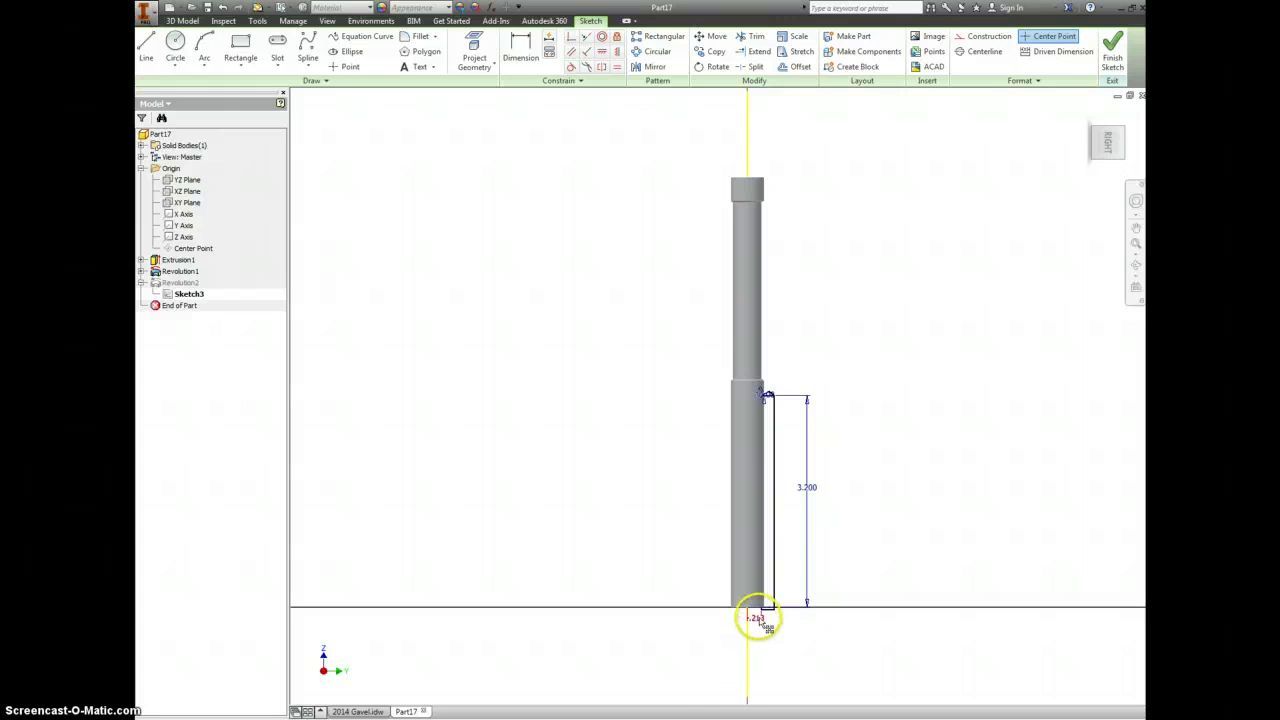
pyautogui.doubleClick(758, 619)
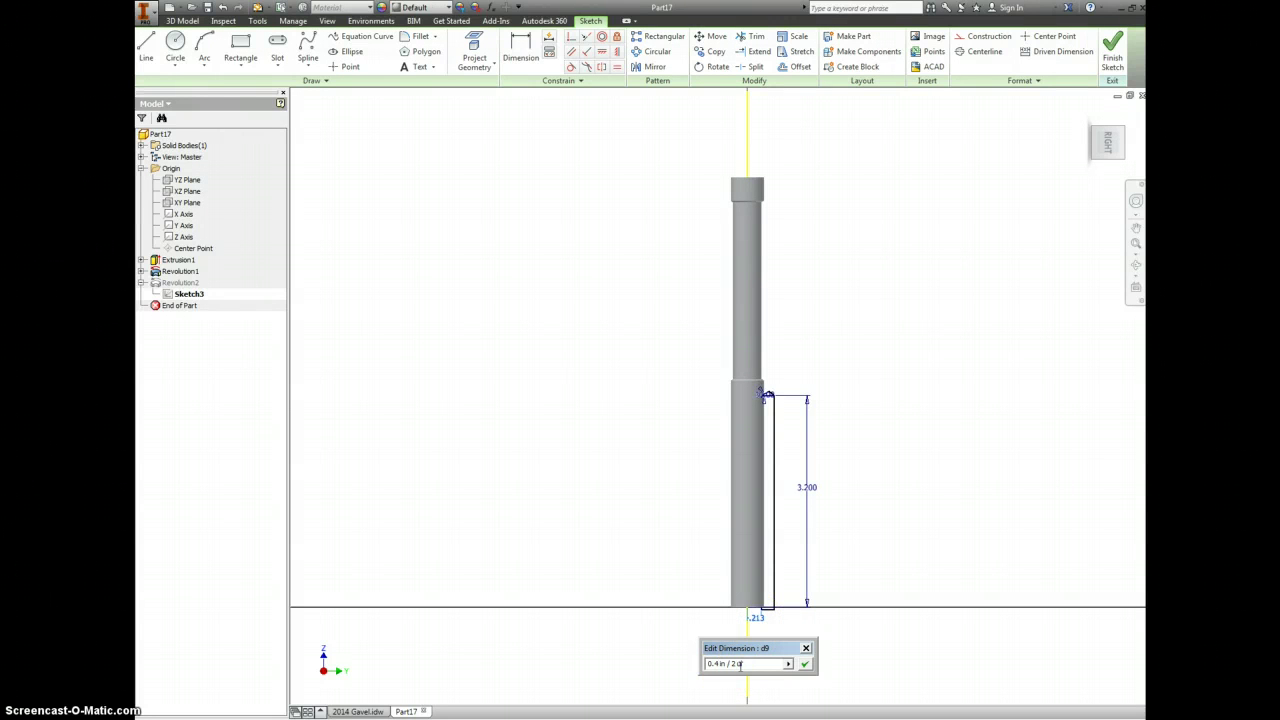
pyautogui.press('Return')
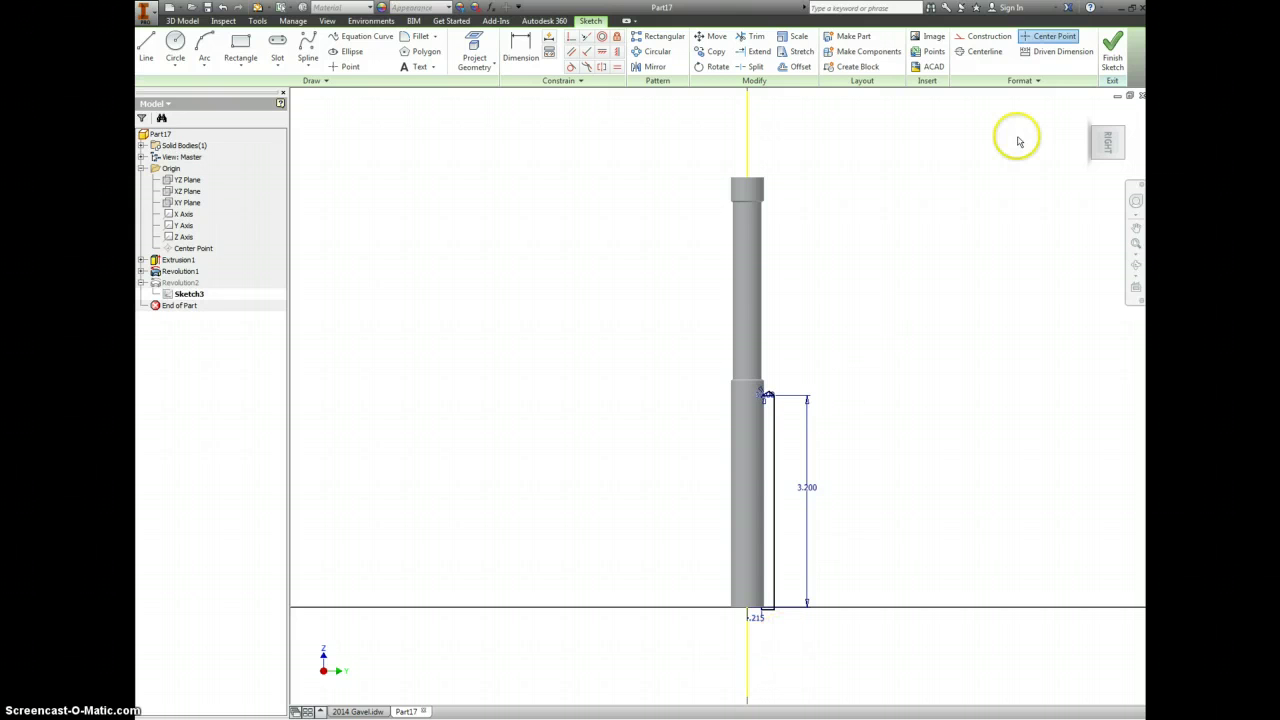
pyautogui.click(1116, 42)
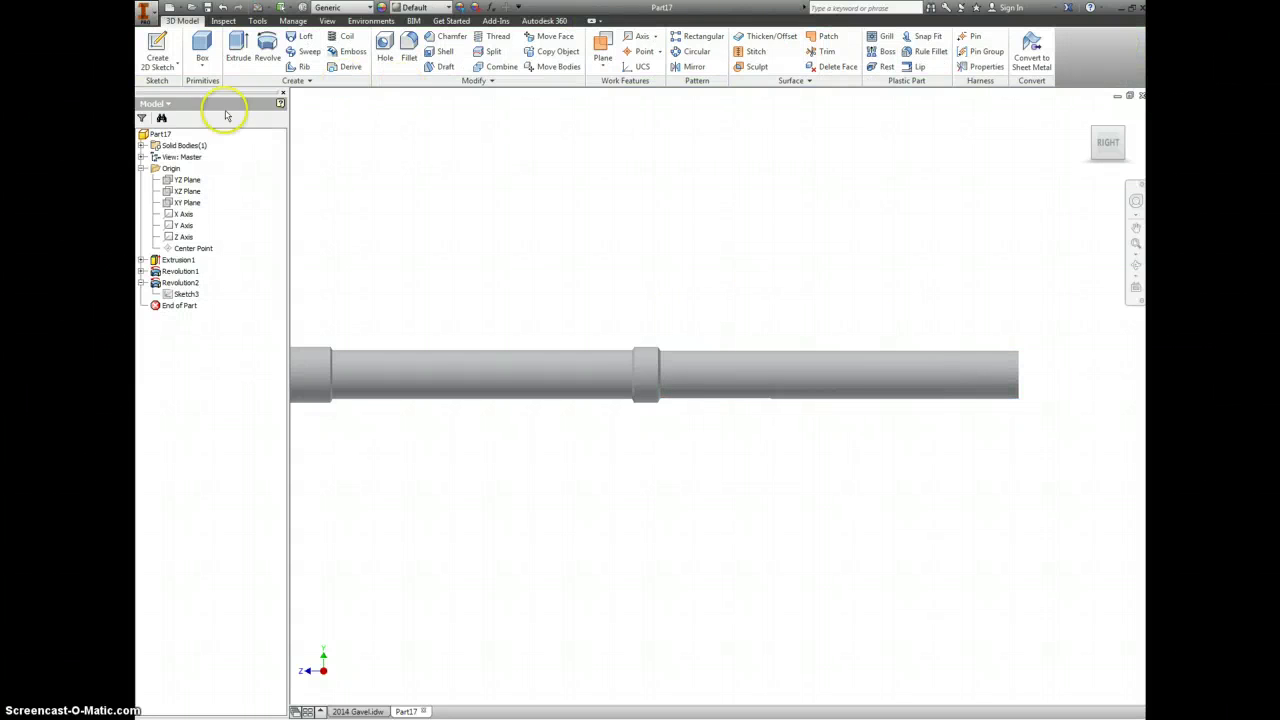
# Start a new sketch on the YZ plane and slice the graphics at the sketch plane
pyautogui.rightClick(183, 186)
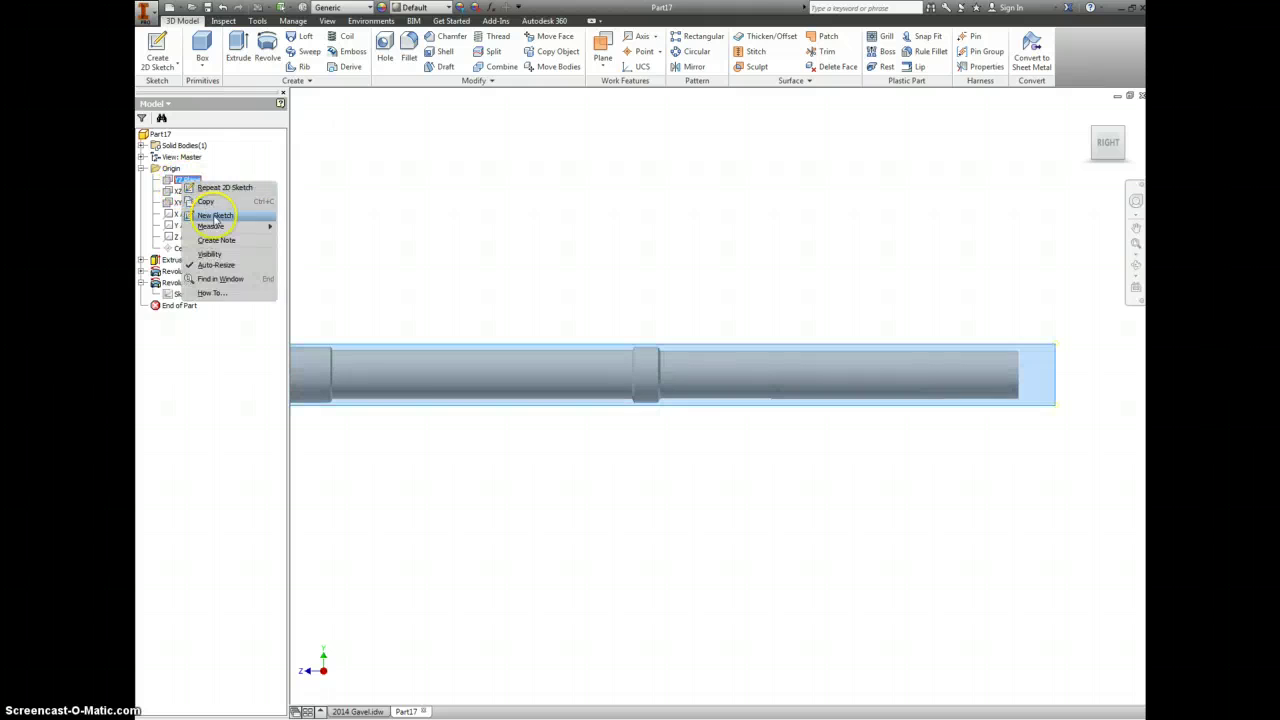
pyautogui.click(214, 220)
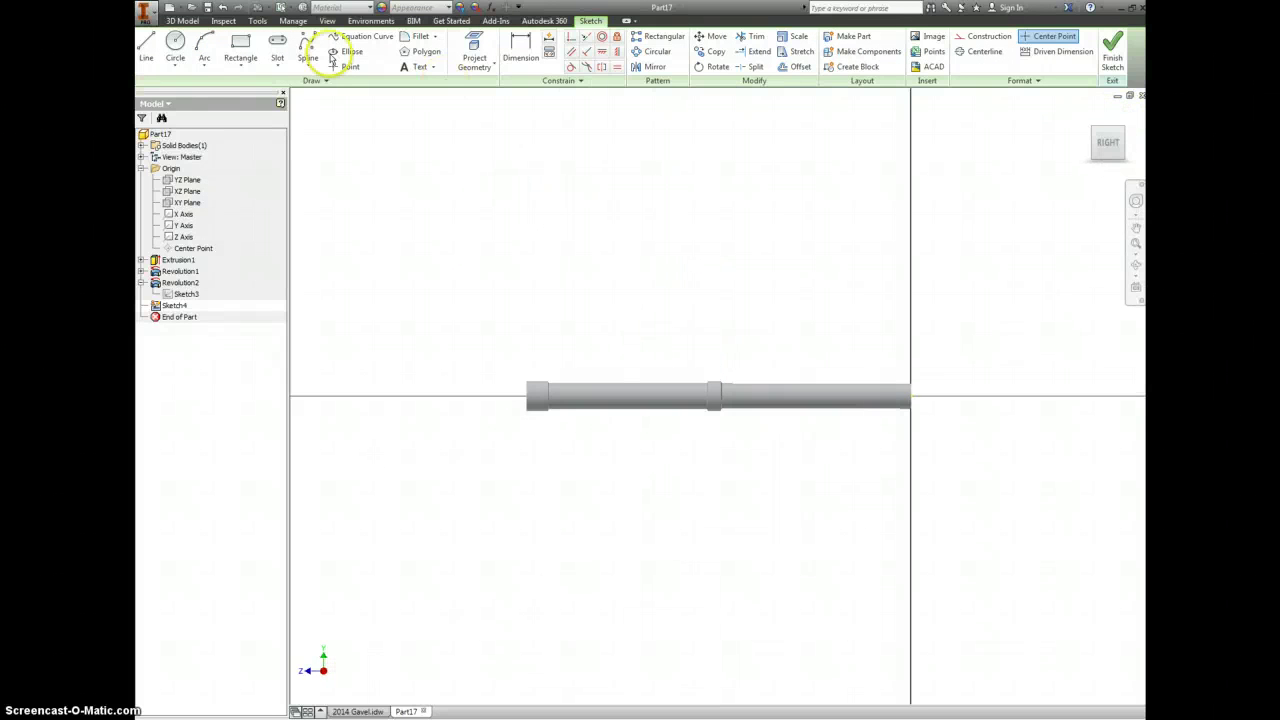
pyautogui.click(147, 44)
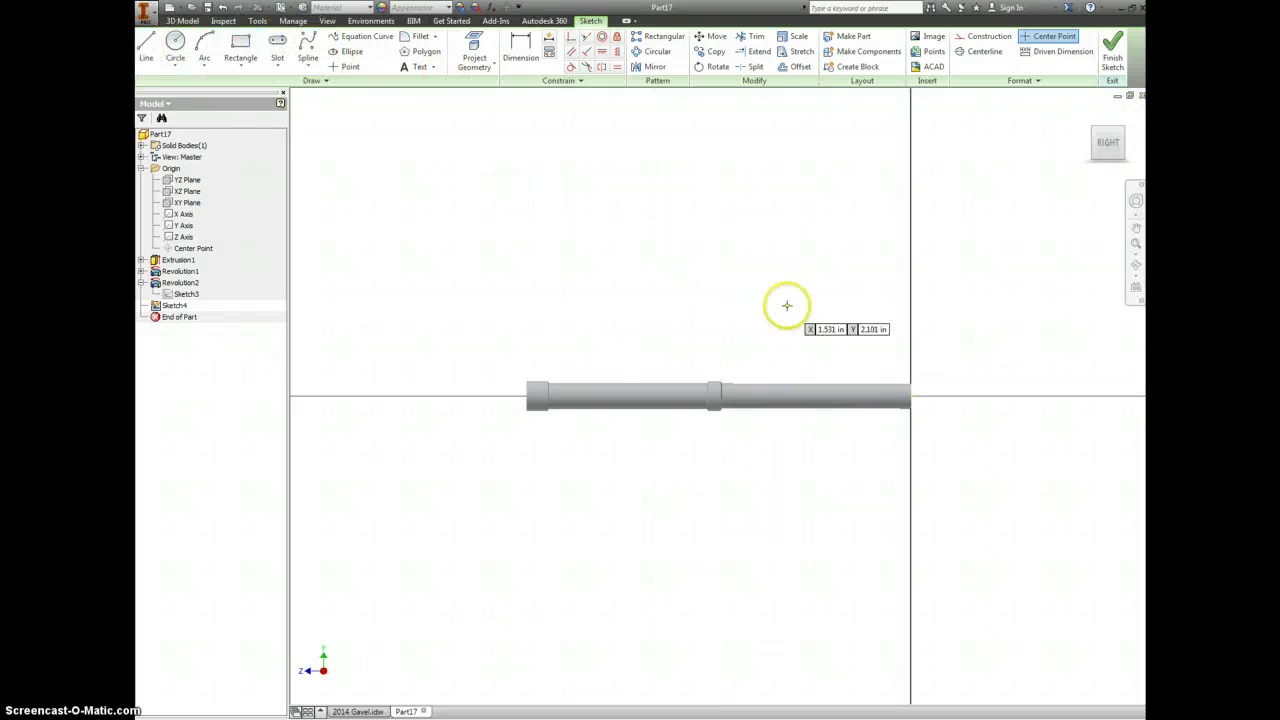
pyautogui.scroll(-5, 734, 380)
pyautogui.scroll(2, 740, 382)
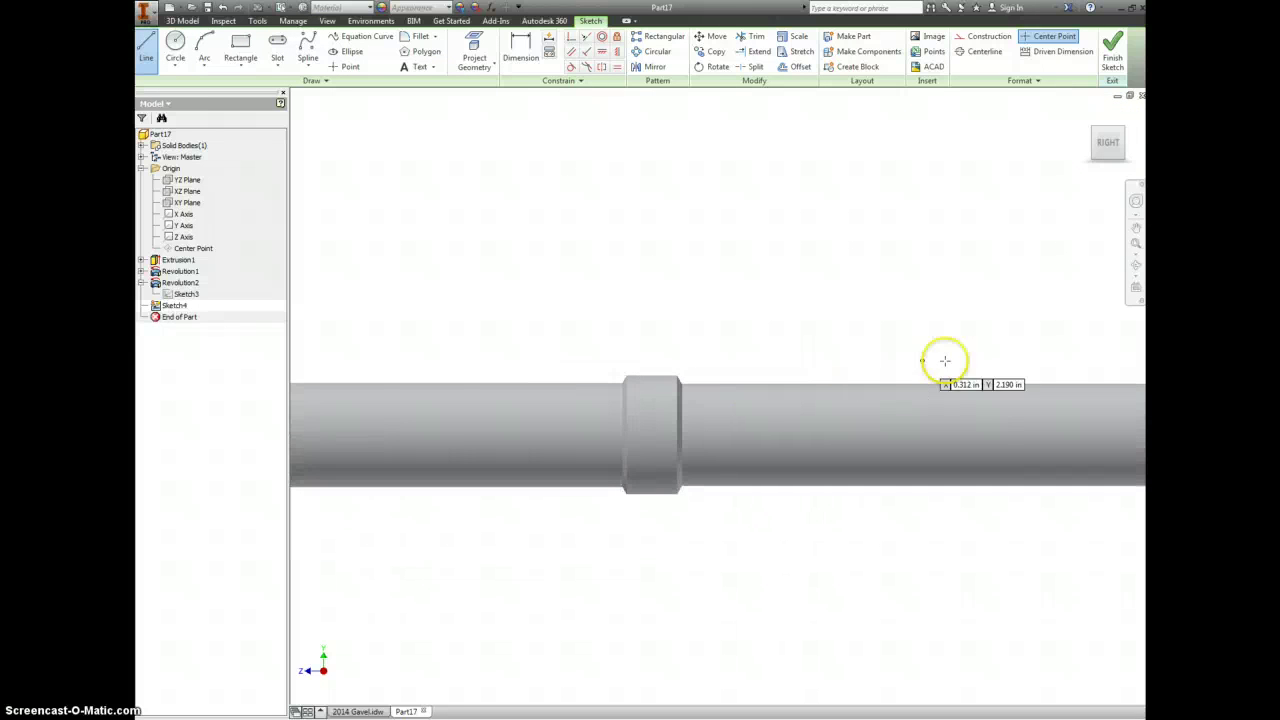
pyautogui.moveTo(943, 357); pyautogui.dragTo(810, 332, button='middle')
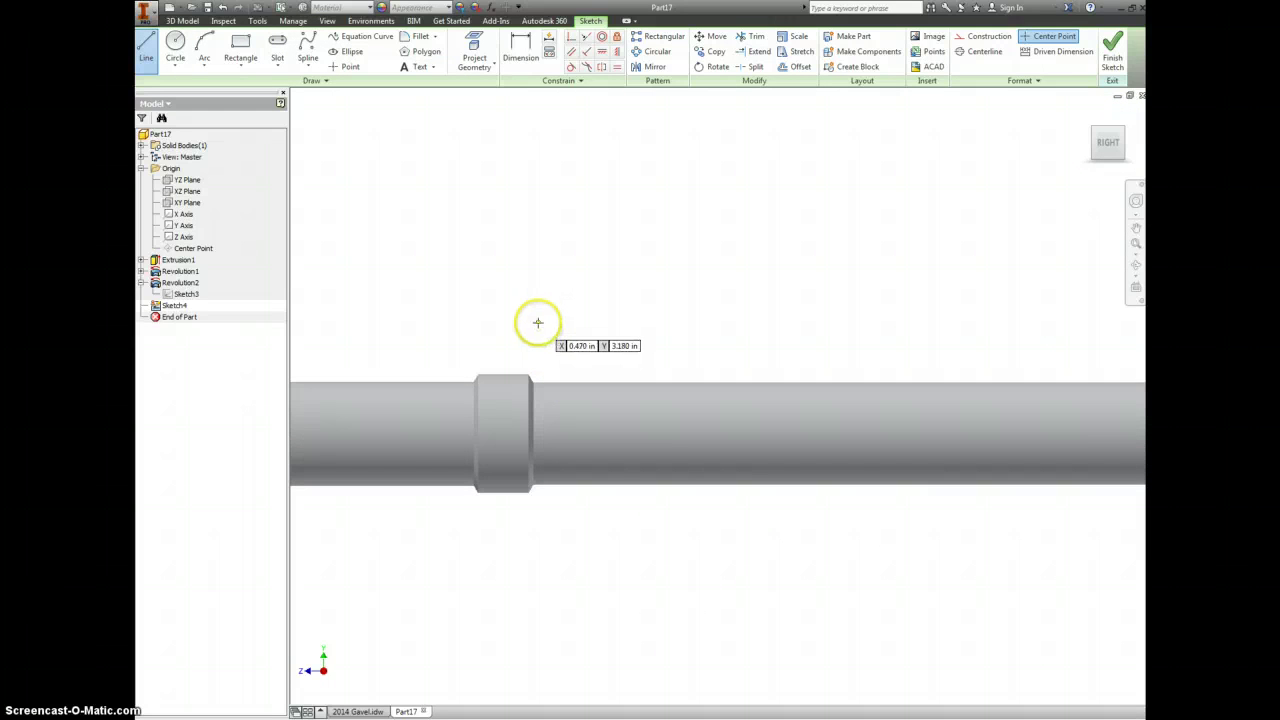
pyautogui.rightClick(566, 188)
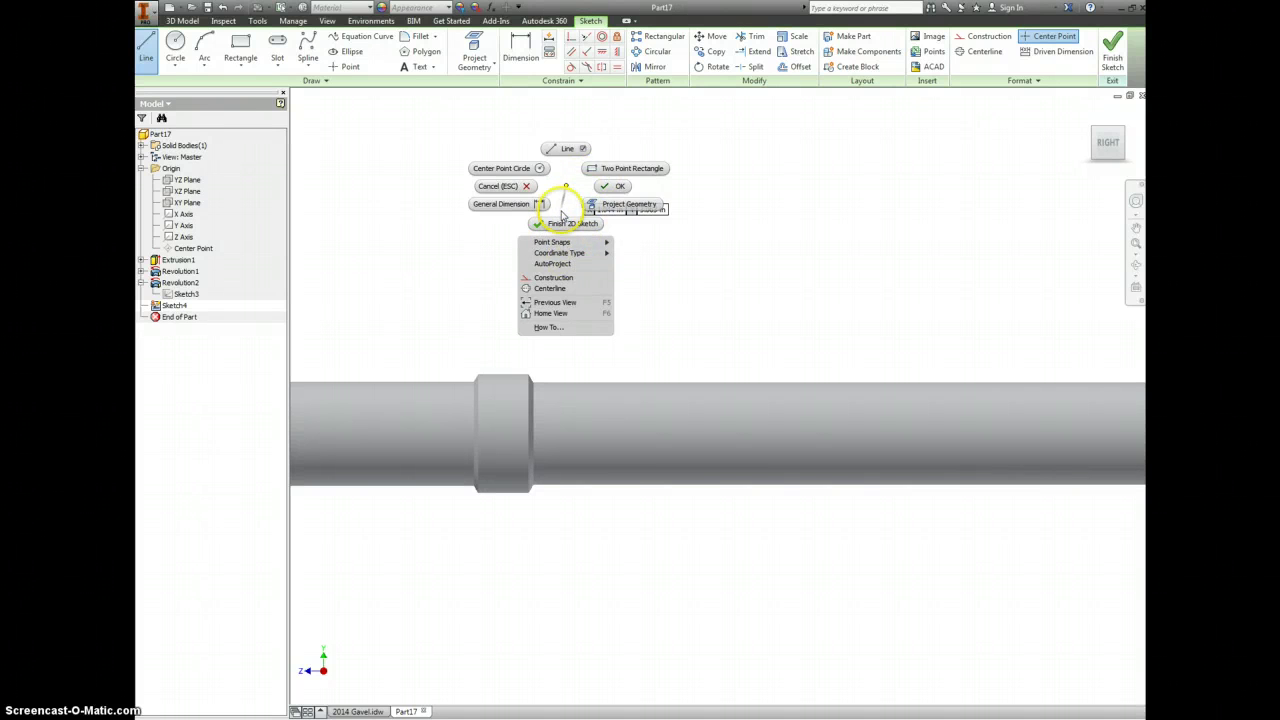
pyautogui.press('Escape')
pyautogui.press('Escape')
pyautogui.rightClick(602, 231)
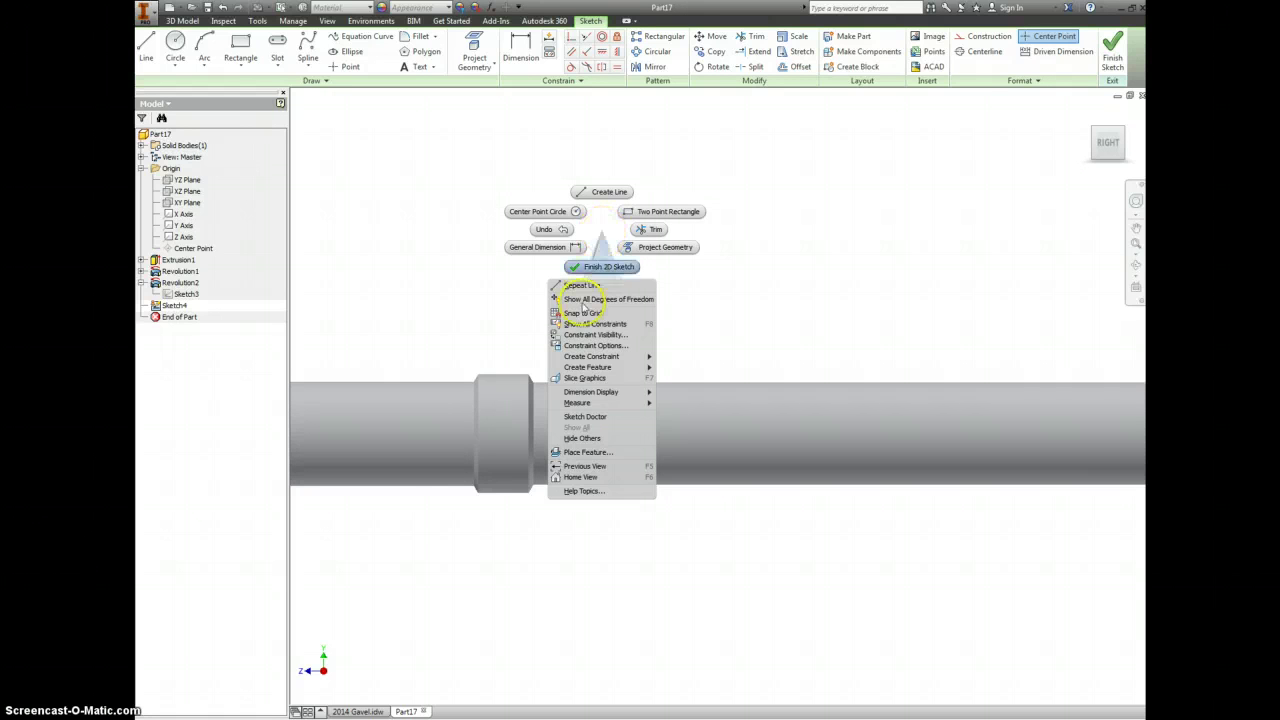
pyautogui.click(590, 377)
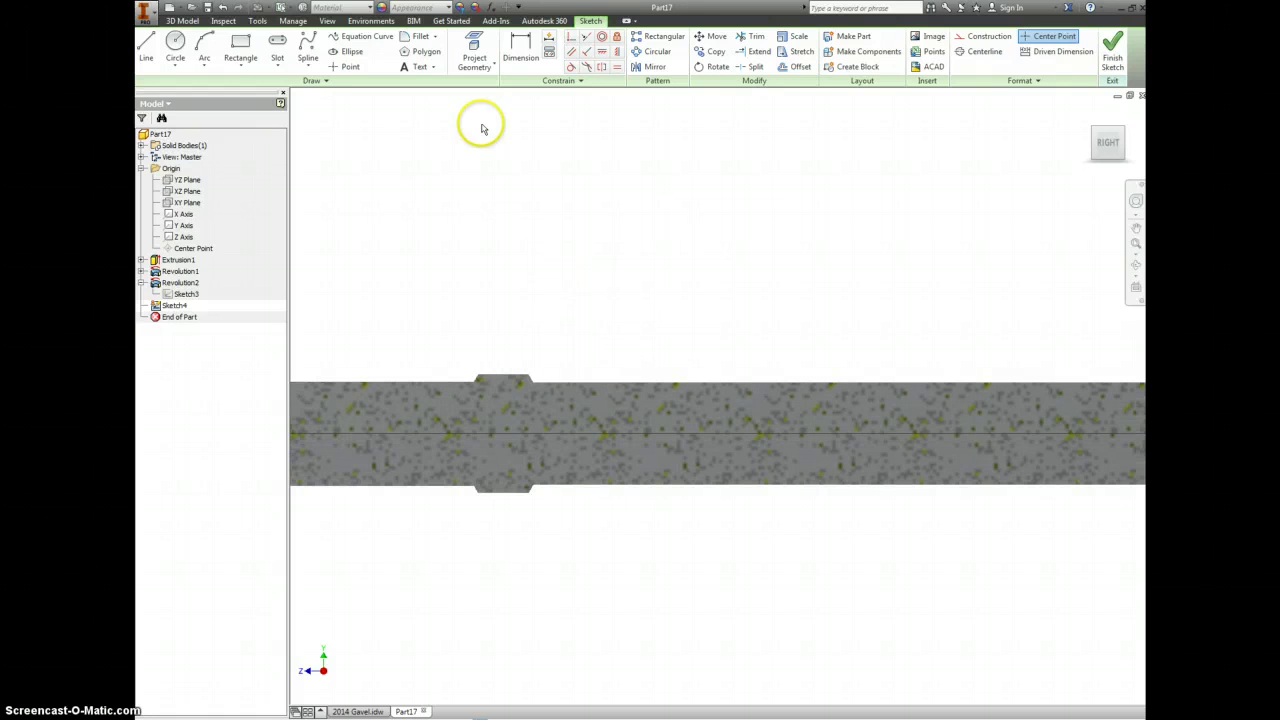
# Project the collar's origin-side shoulder edge and draw a two-point rectangle from it toward the origin, its lower edge about .16 in from the axis
pyautogui.click(473, 45)
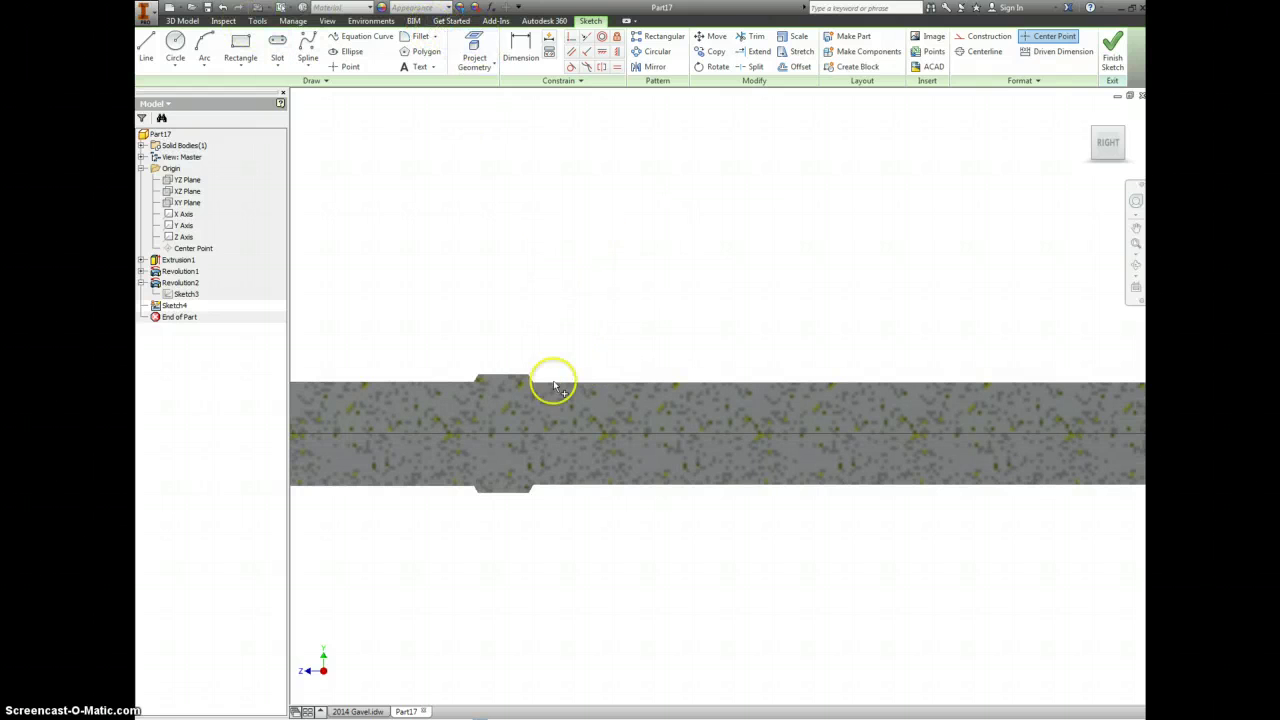
pyautogui.click(550, 380)
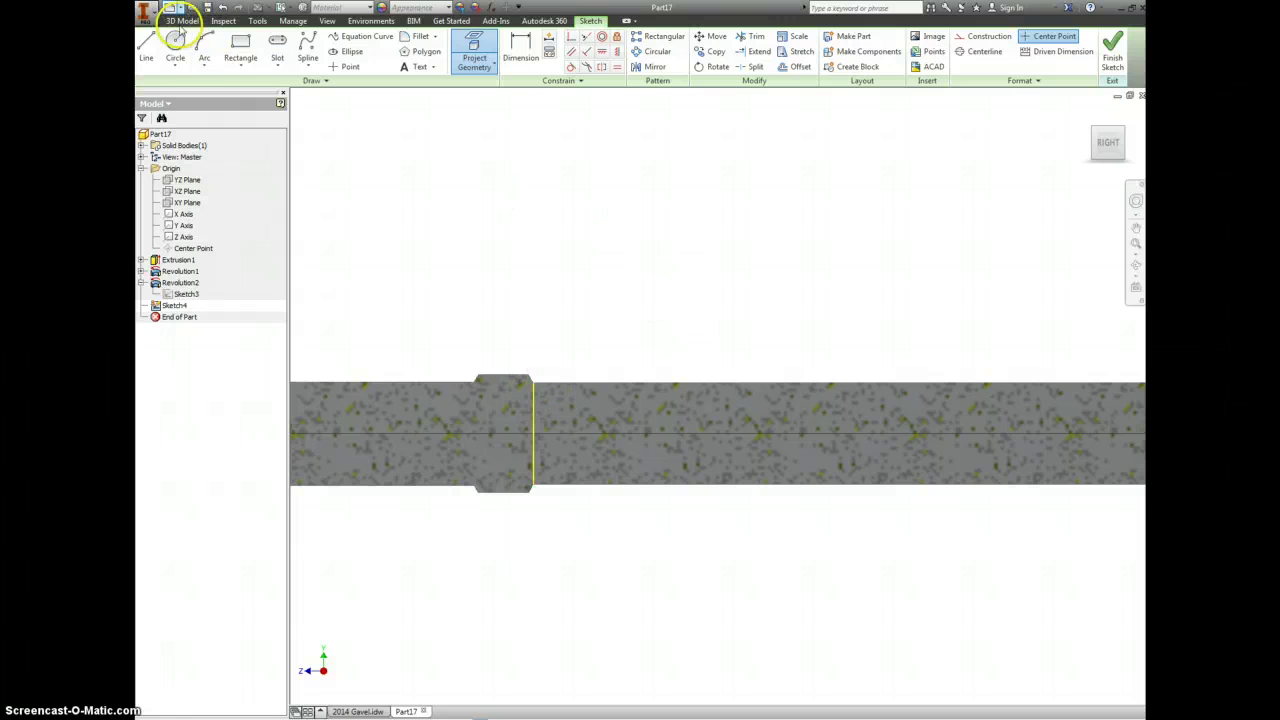
pyautogui.press('r')
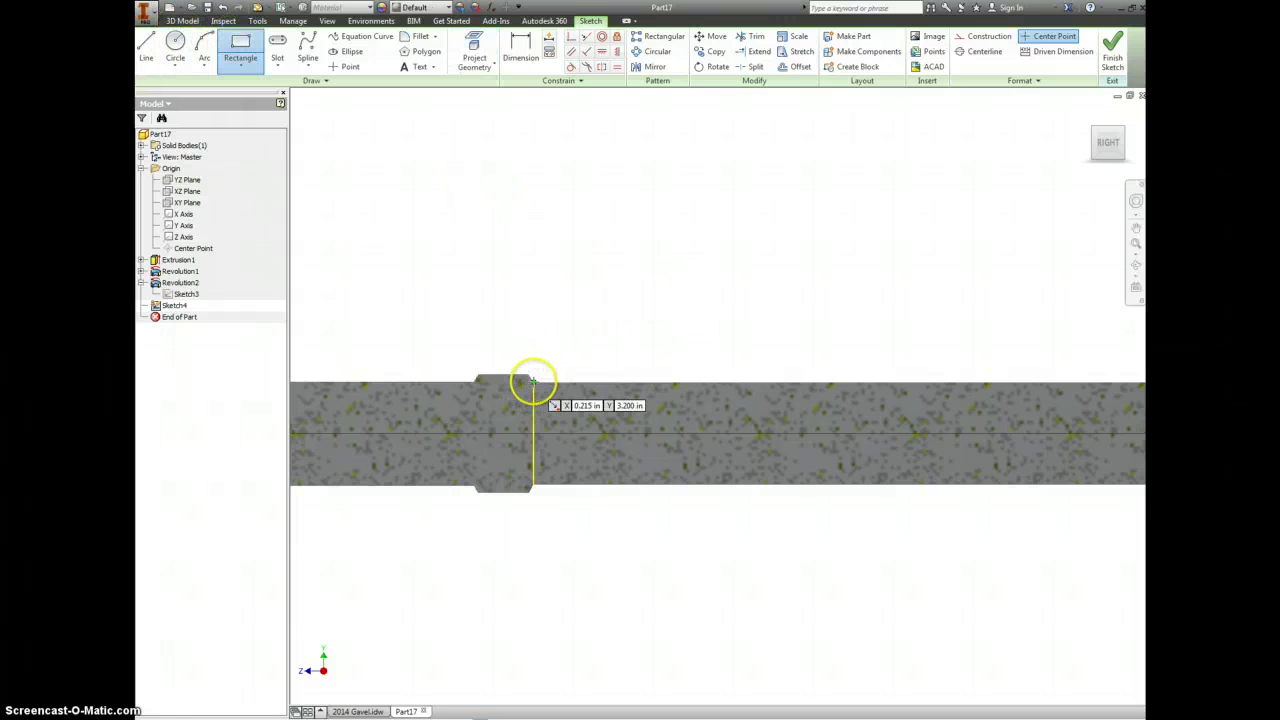
pyautogui.click(534, 331)
pyautogui.scroll(-5, 1000, 410)
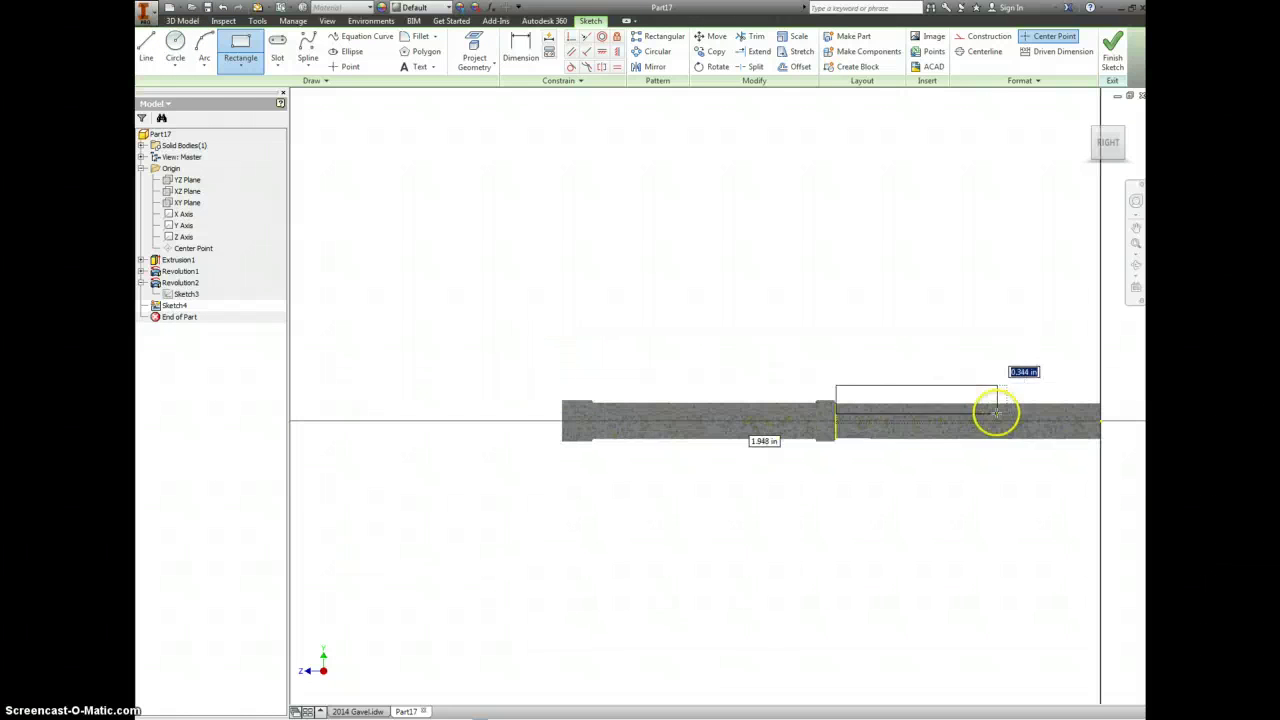
pyautogui.click(1057, 408)
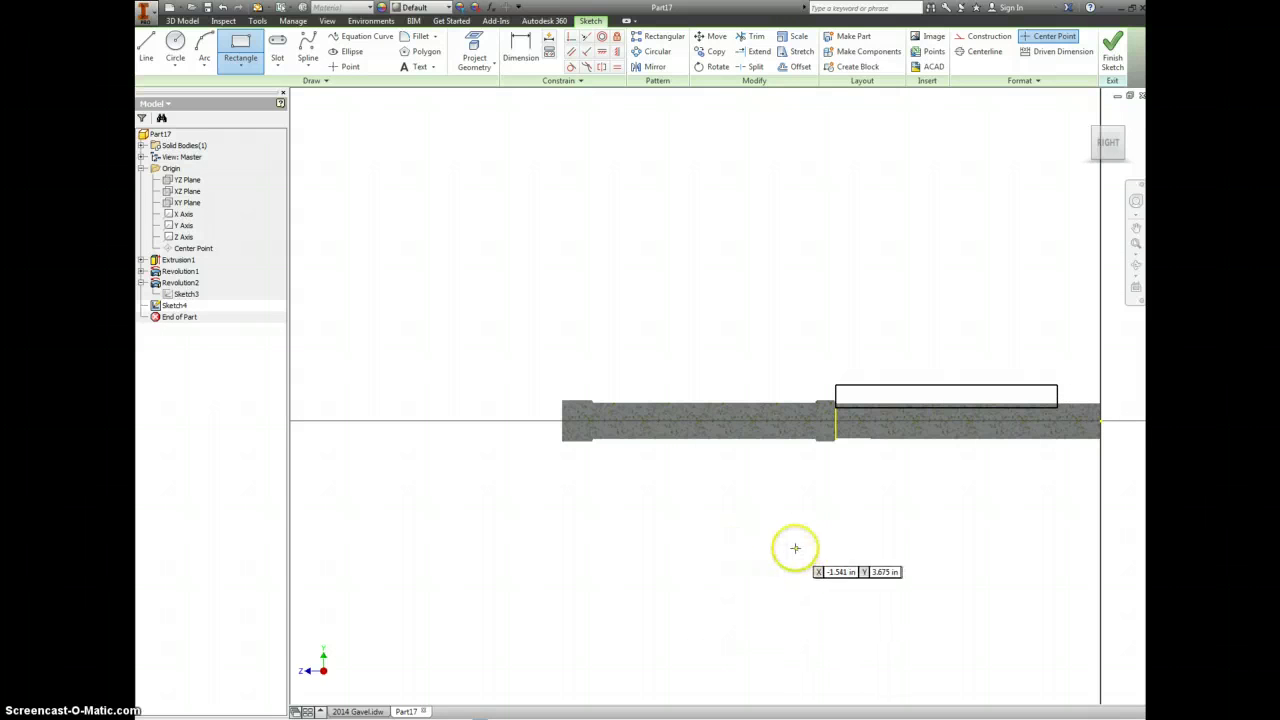
# Dimension the rectangle's lower edge .425/2 from the rod's centre and inspect its origin-side corner against the rod's surface
pyautogui.press('d')
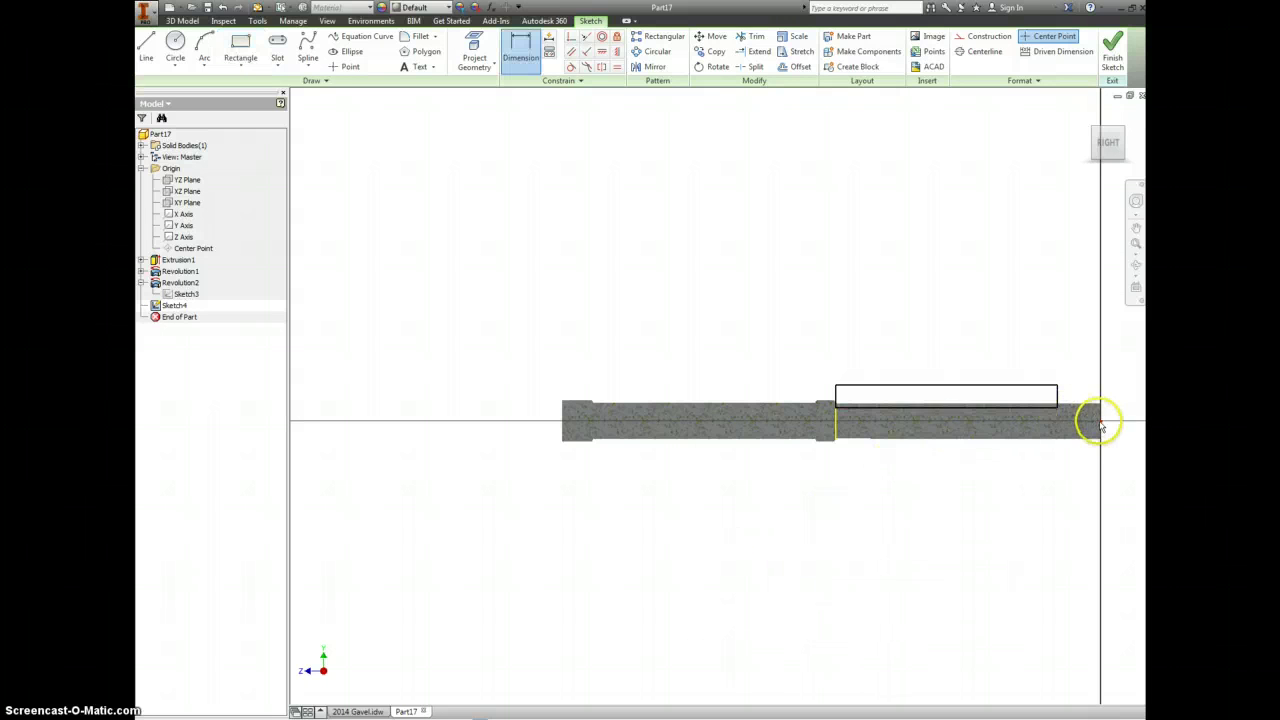
pyautogui.click(1034, 406)
pyautogui.click(1123, 414)
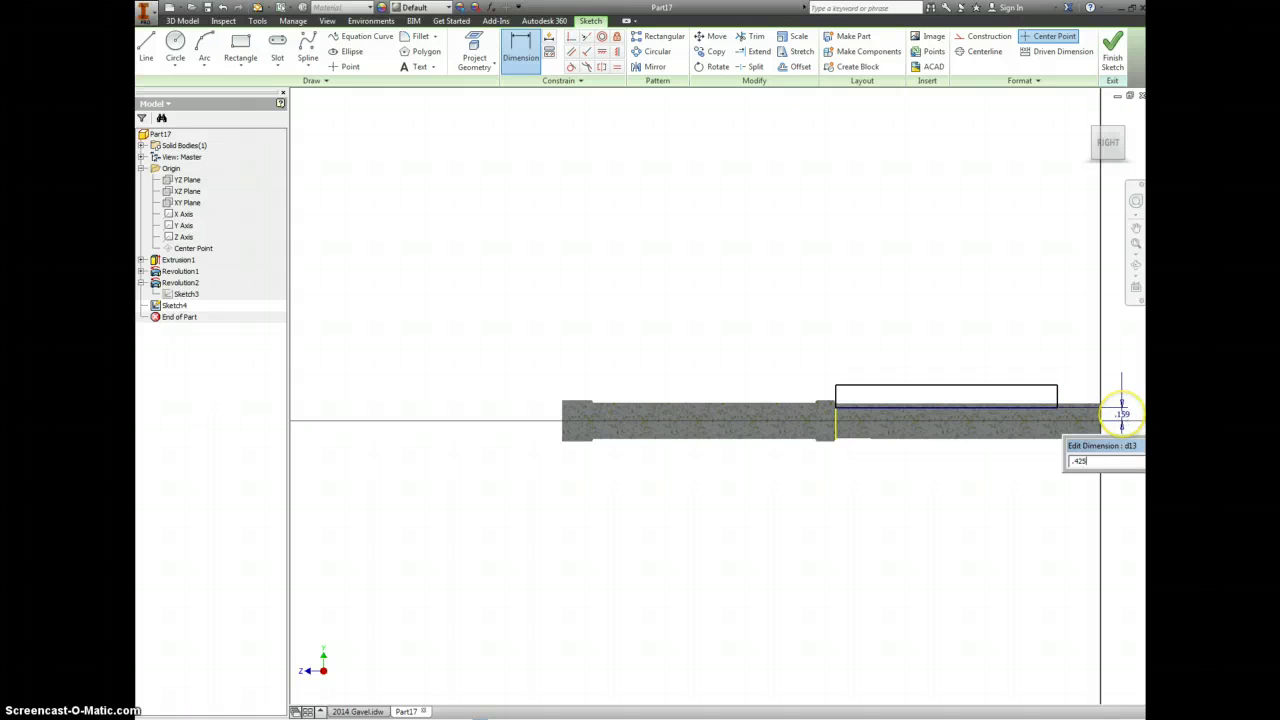
pyautogui.write('.425')
pyautogui.press('Return')
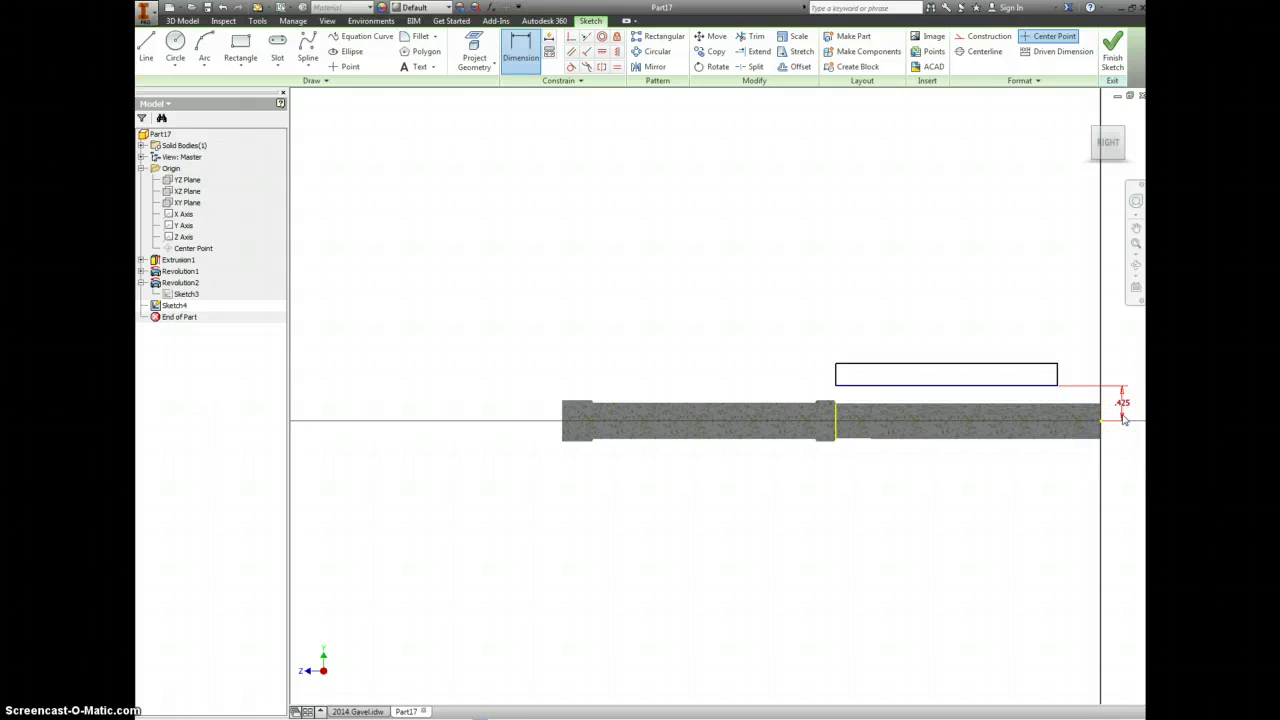
pyautogui.doubleClick(1122, 410)
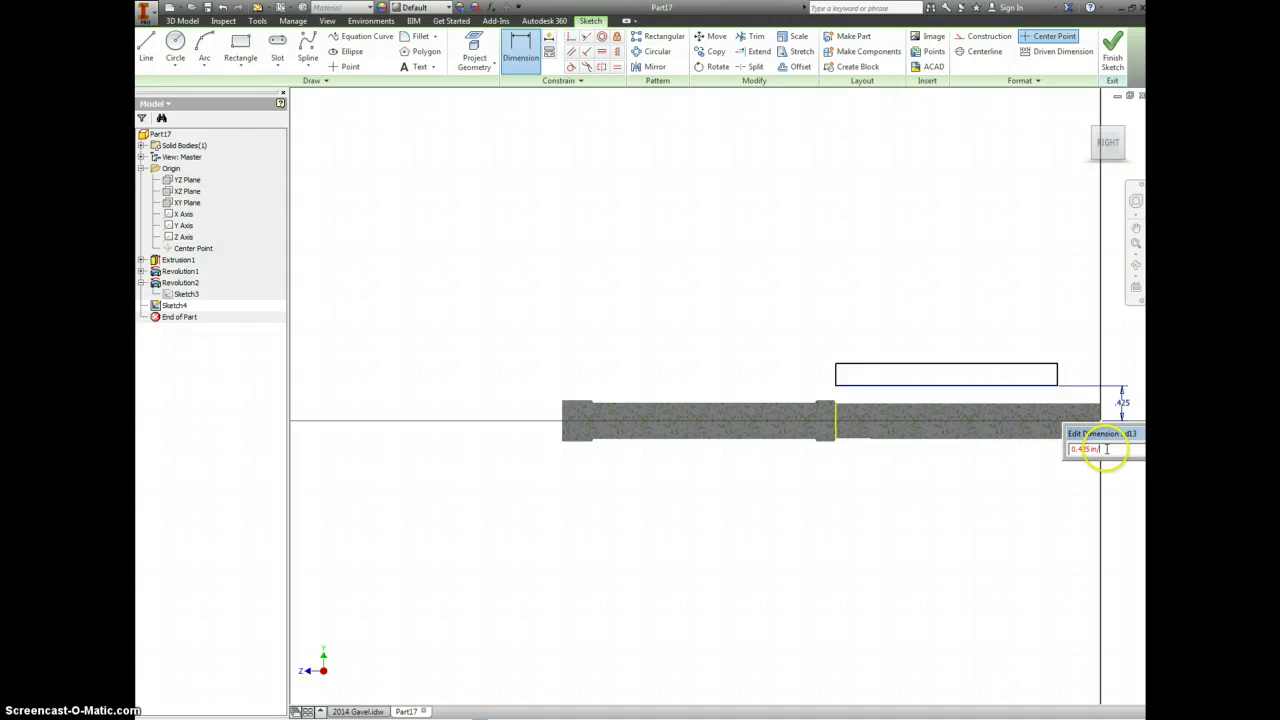
pyautogui.write('/2')
pyautogui.press('Return')
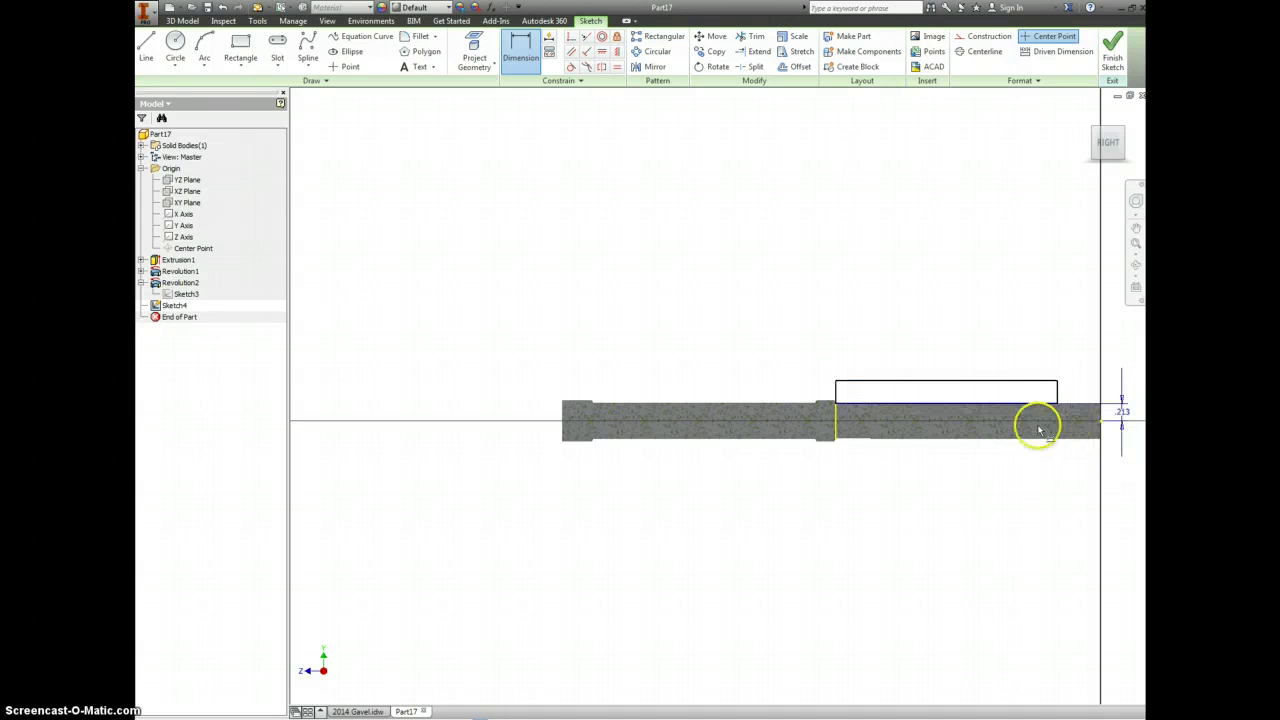
pyautogui.scroll(4, 1005, 410)
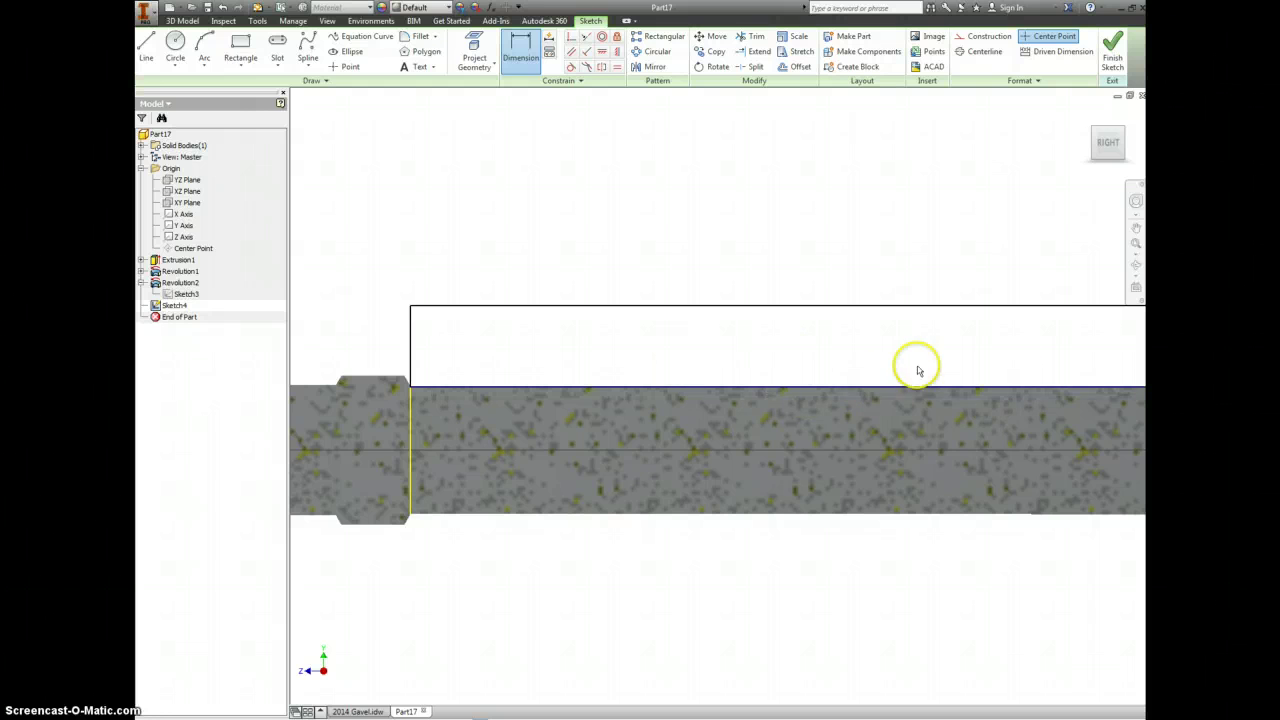
pyautogui.moveTo(970, 373)
pyautogui.mouseDown(button='middle')
pyautogui.moveTo(826, 421)
pyautogui.moveTo(750, 420)
pyautogui.mouseUp(button='middle')
pyautogui.scroll(4, 985, 440)
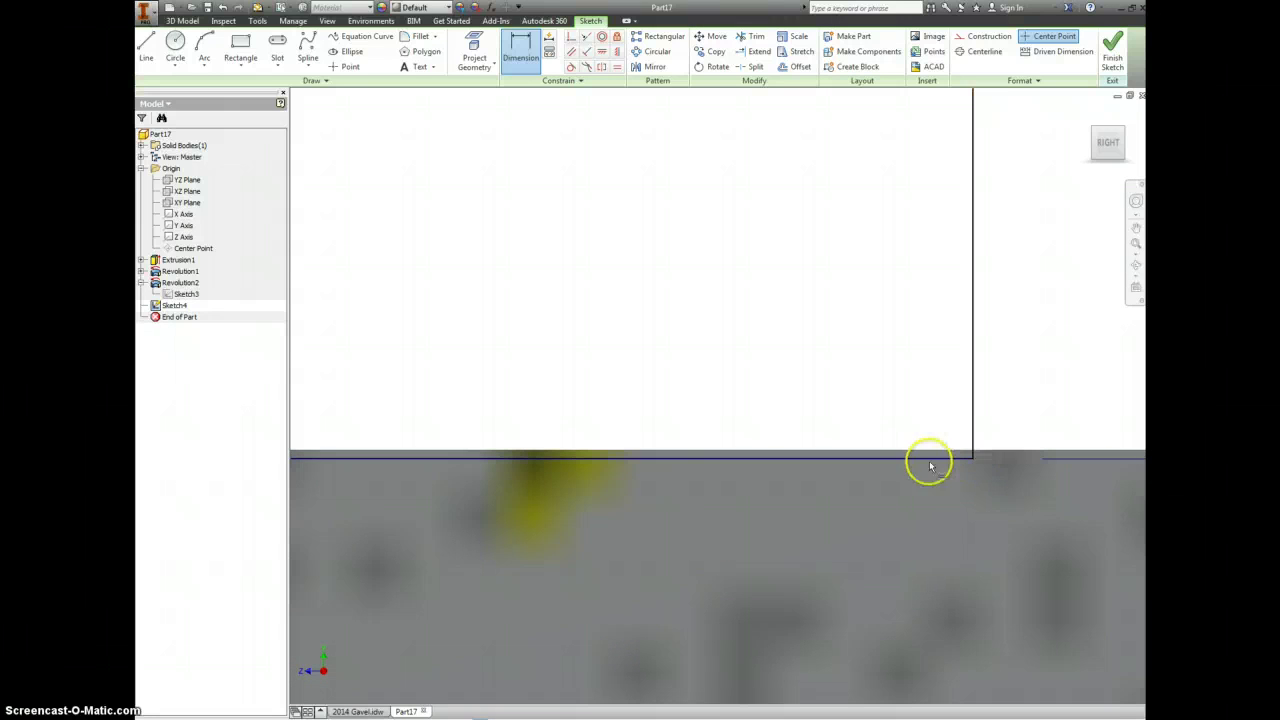
# Draw a sloped line about .06 in long from the rectangle's lower collar-side corner over the collar's shoulder and connect it to the upper corner
pyautogui.scroll(-3, 950, 448)
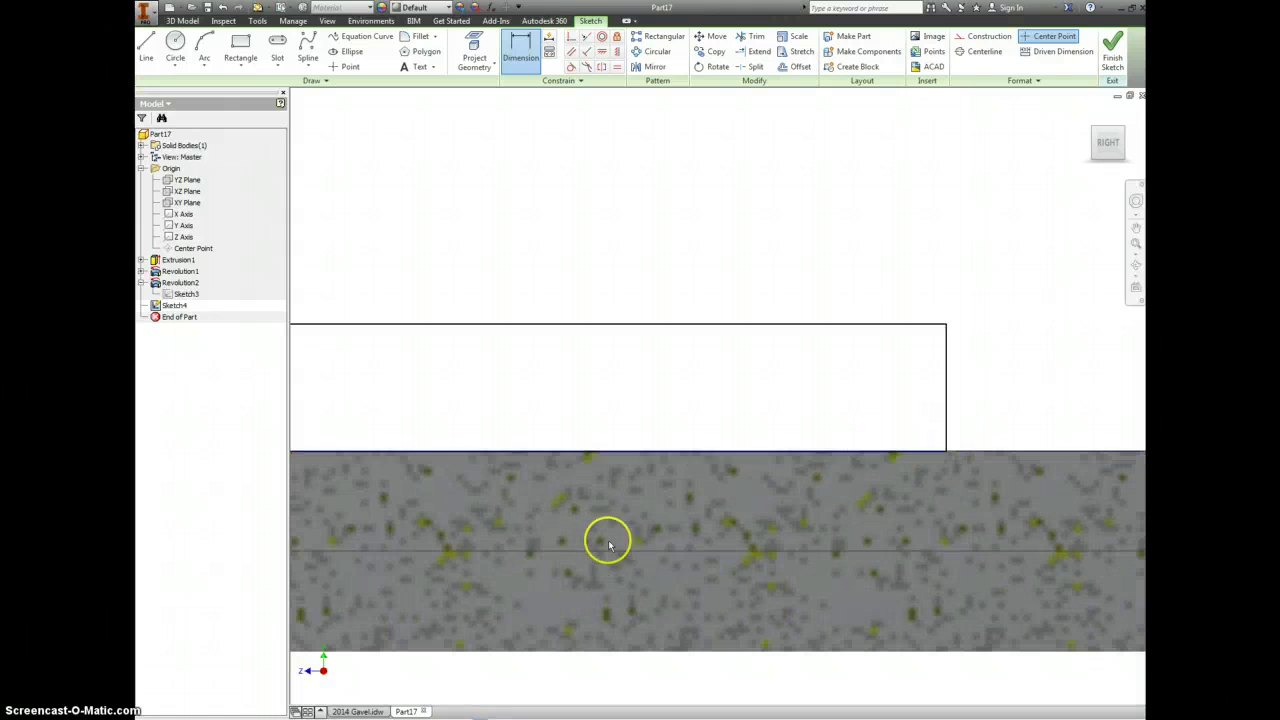
pyautogui.scroll(-3, 600, 538)
pyautogui.scroll(2, 623, 491)
pyautogui.scroll(3, 563, 477)
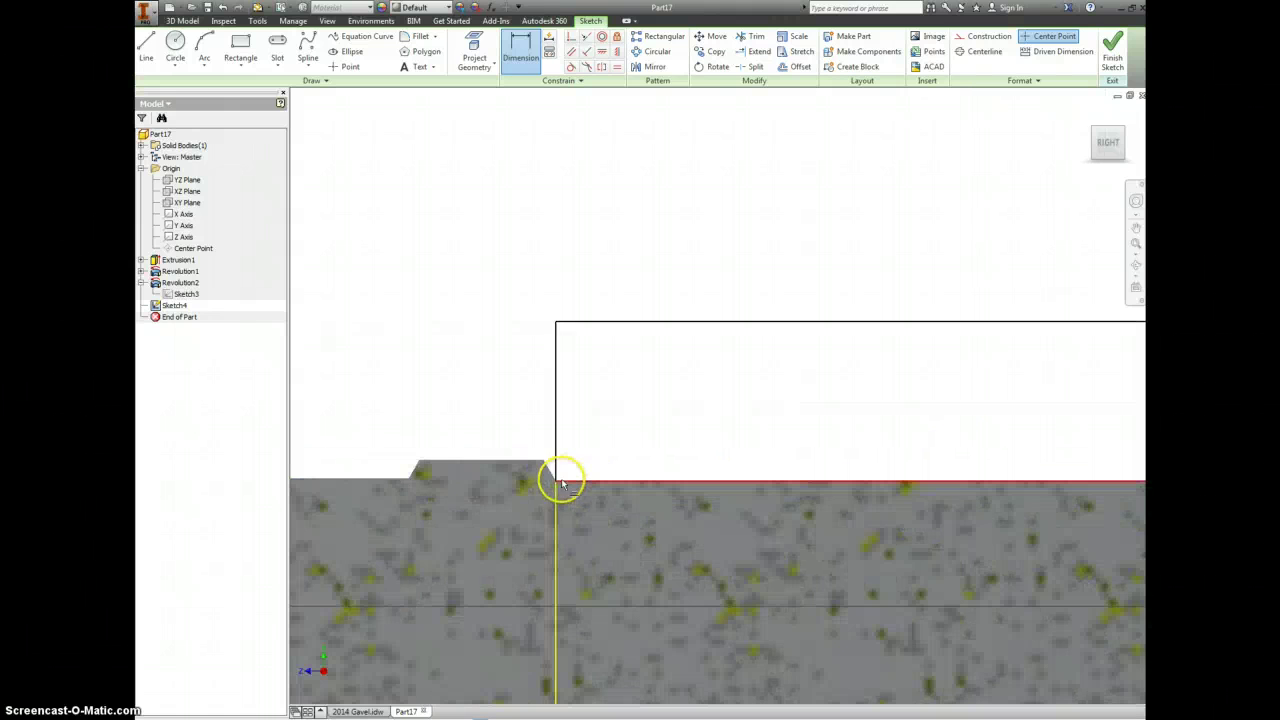
pyautogui.scroll(2, 555, 483)
pyautogui.scroll(-3, 555, 483)
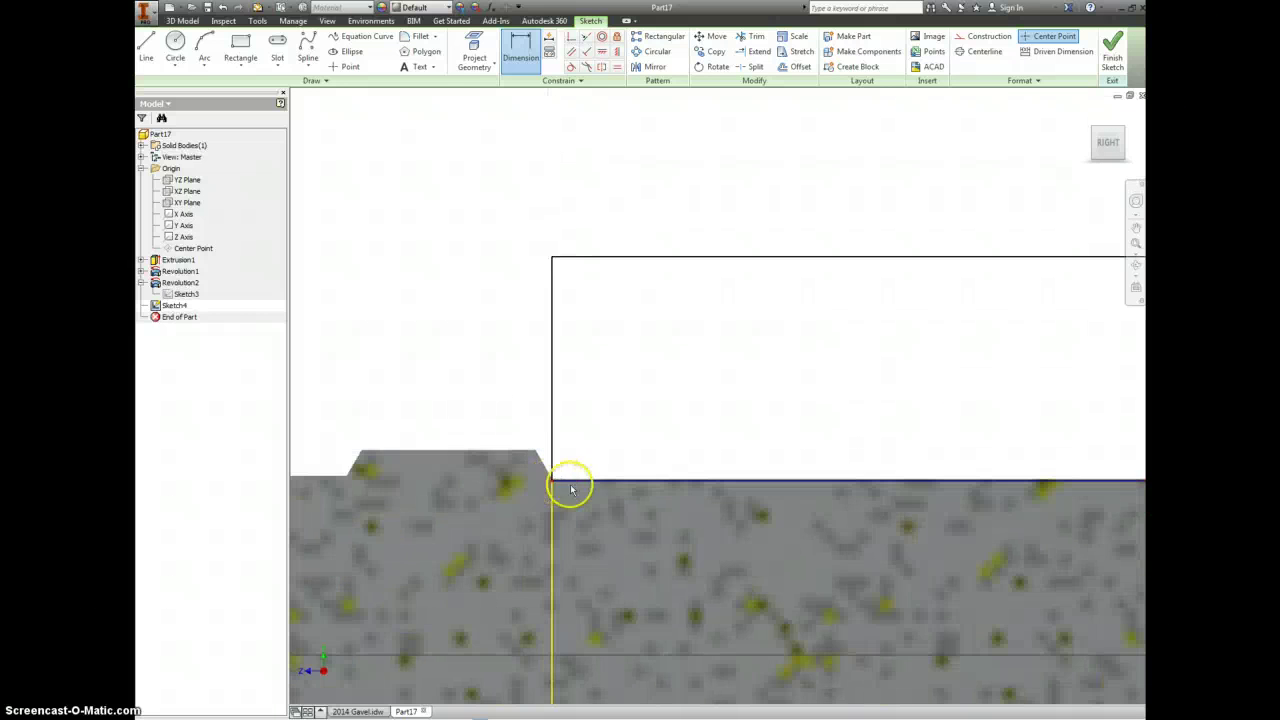
pyautogui.scroll(4, 551, 486)
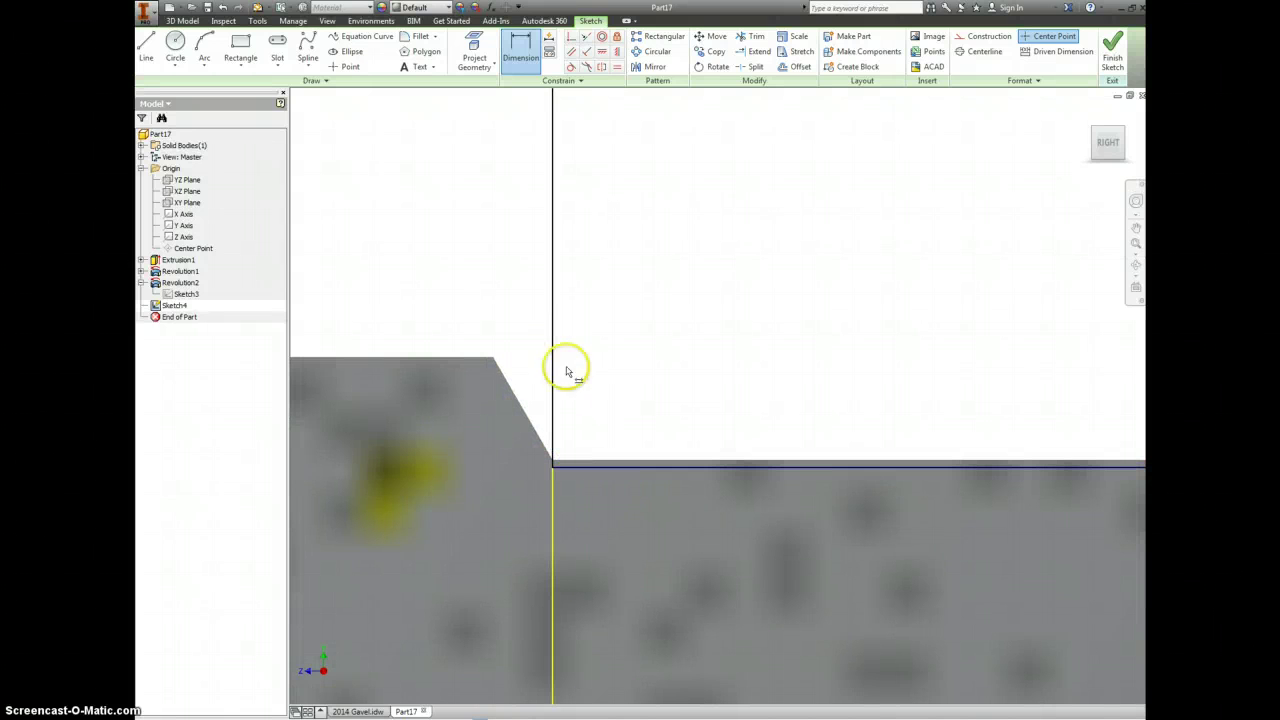
pyautogui.click(146, 44)
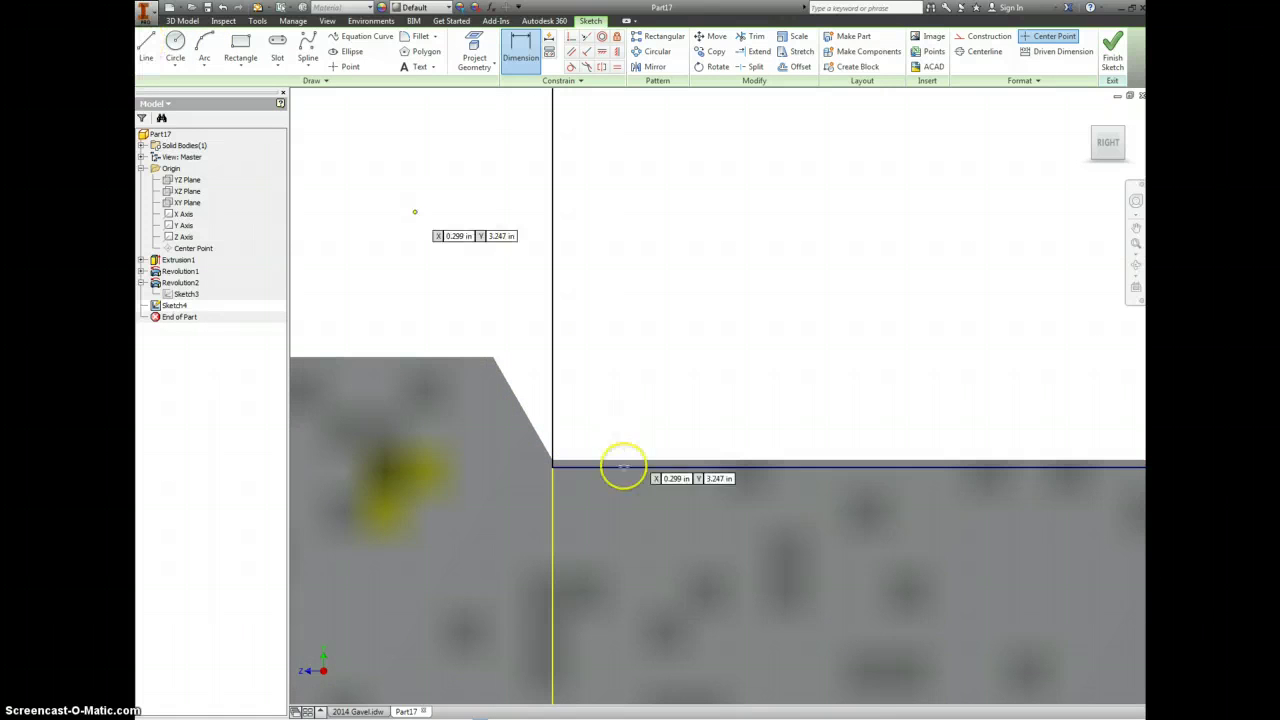
pyautogui.click(551, 464)
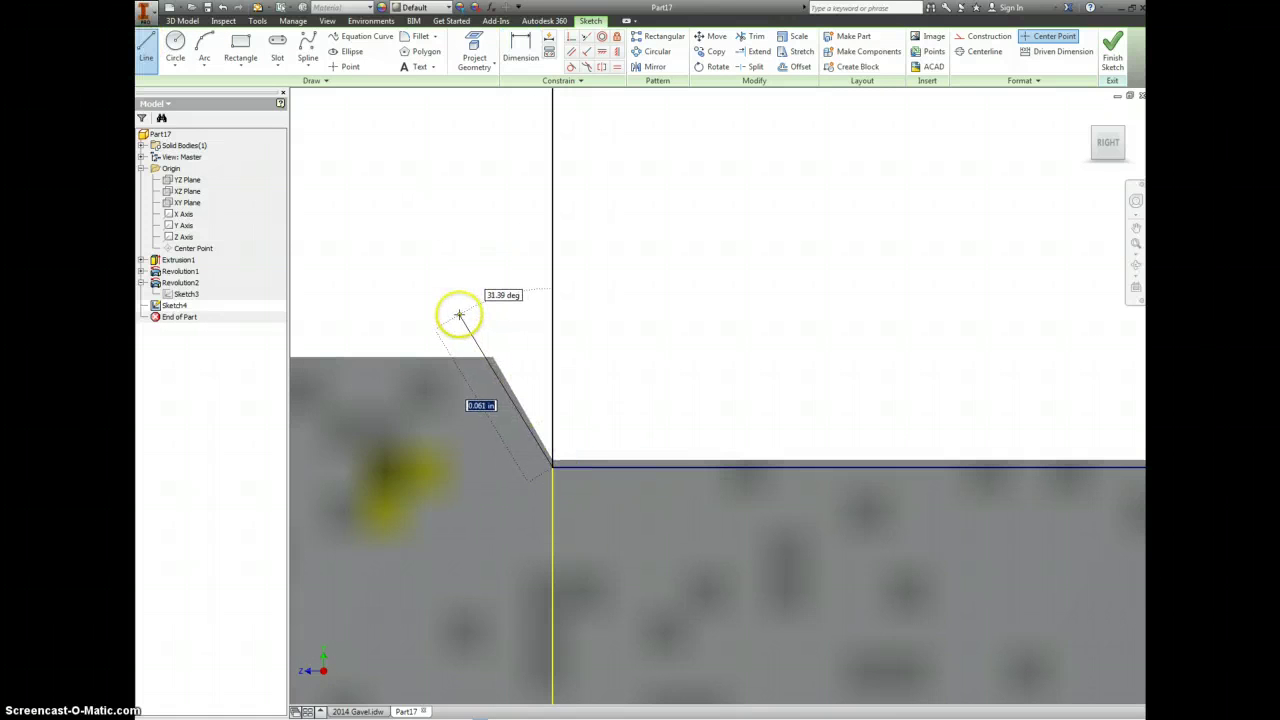
pyautogui.click(458, 314)
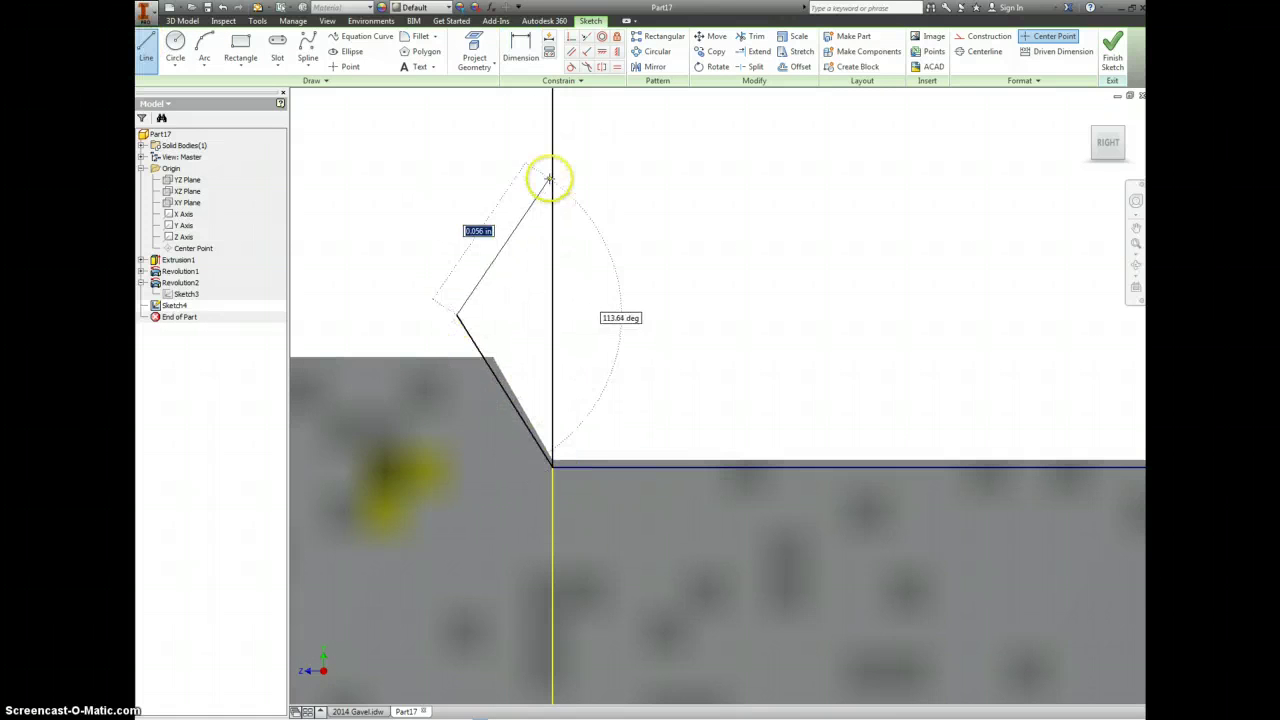
pyautogui.scroll(2, 545, 165)
pyautogui.scroll(2, 545, 163)
pyautogui.moveTo(543, 137); pyautogui.dragTo(514, 334, button='middle')
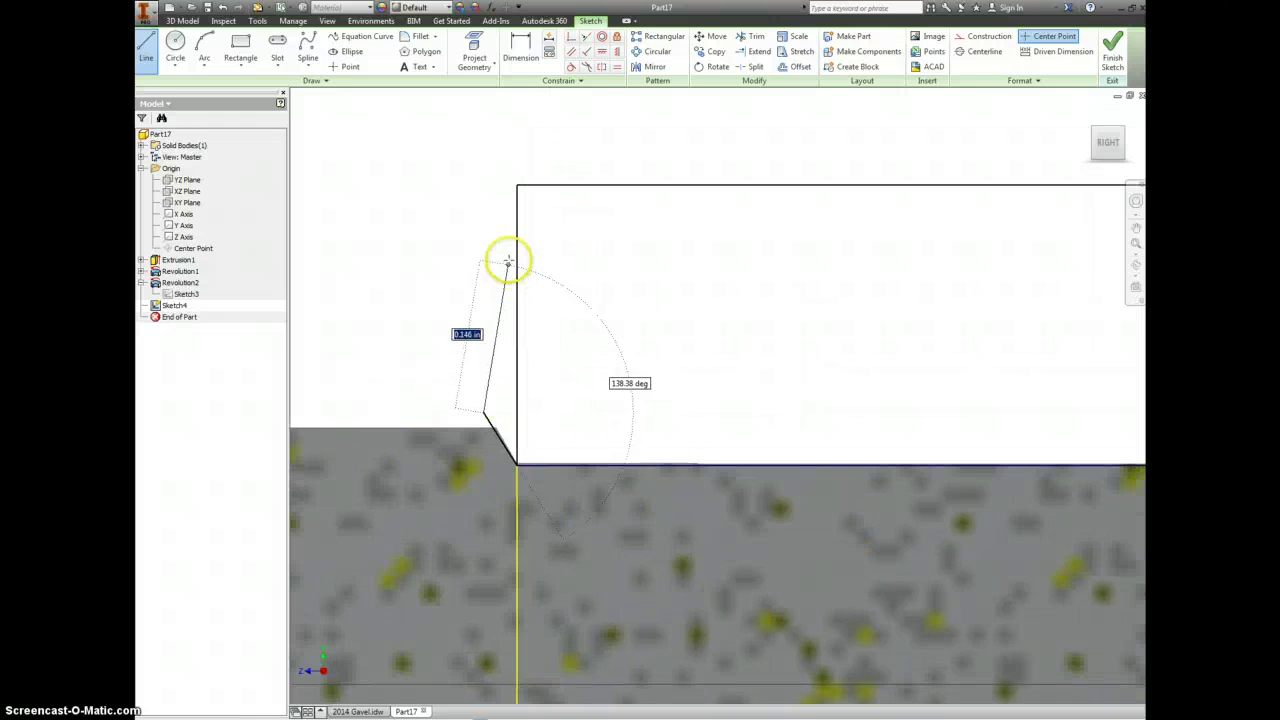
pyautogui.click(516, 186)
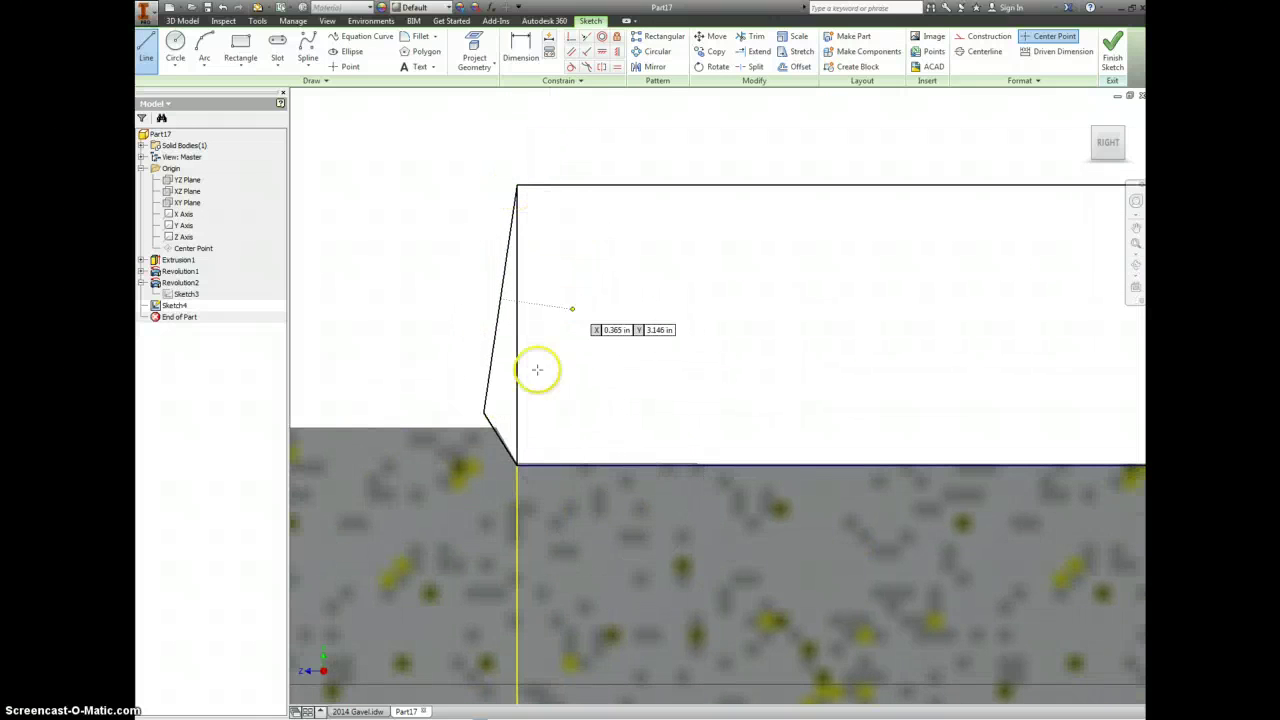
# Dimension the angle between the sloped line and the rectangle's collar-side edge as 30 degrees and inspect its fit against the shoulder
pyautogui.press('d')
pyautogui.click(517, 397)
pyautogui.click(488, 427)
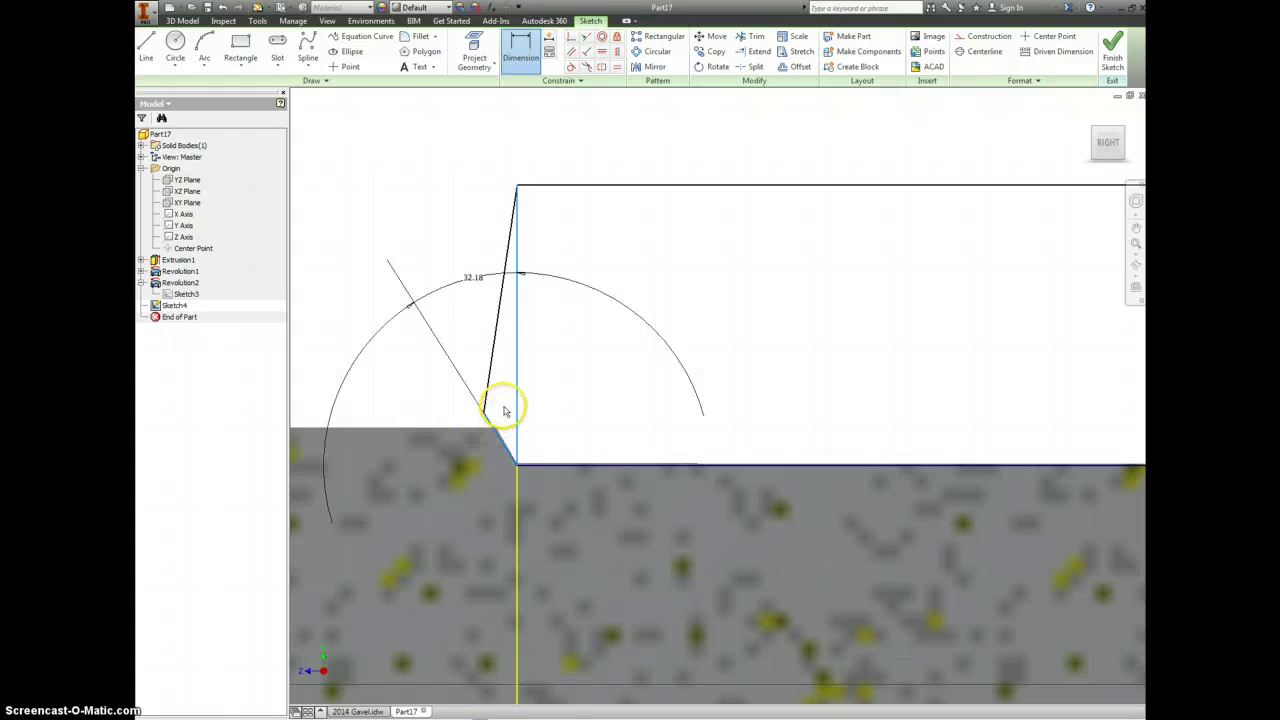
pyautogui.click(503, 407)
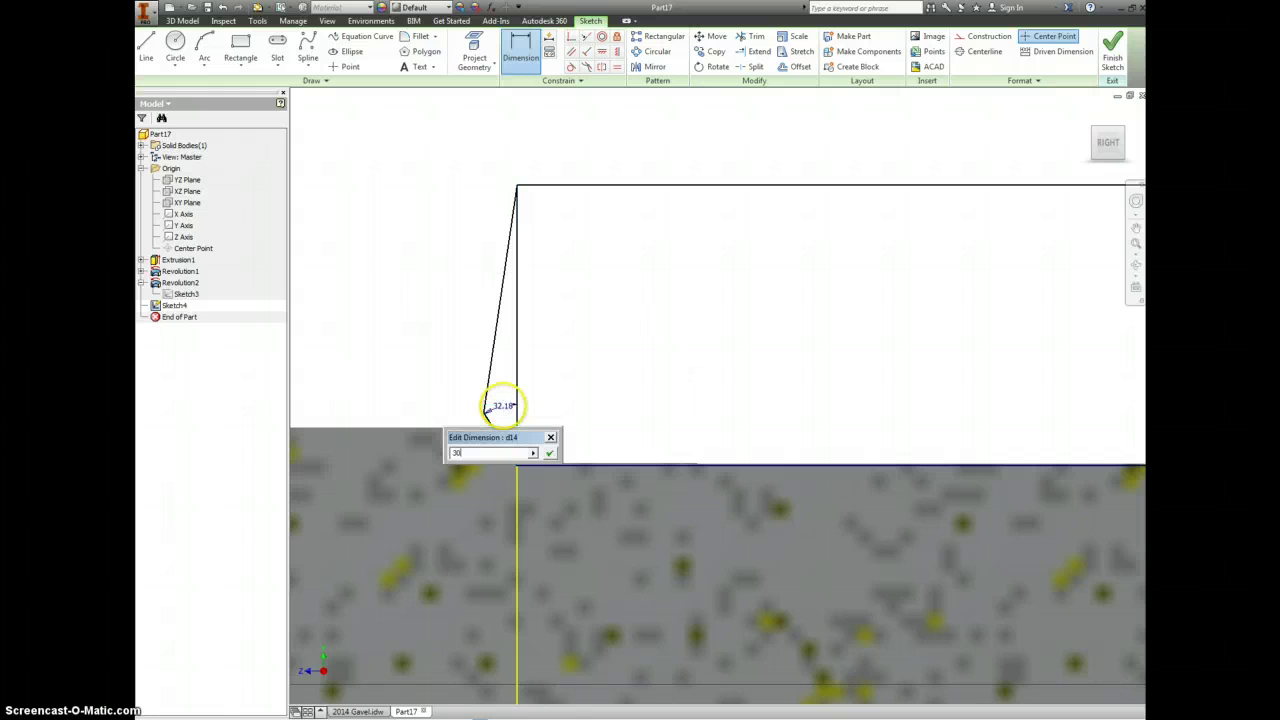
pyautogui.write('30')
pyautogui.press('Return')
pyautogui.scroll(2, 505, 440)
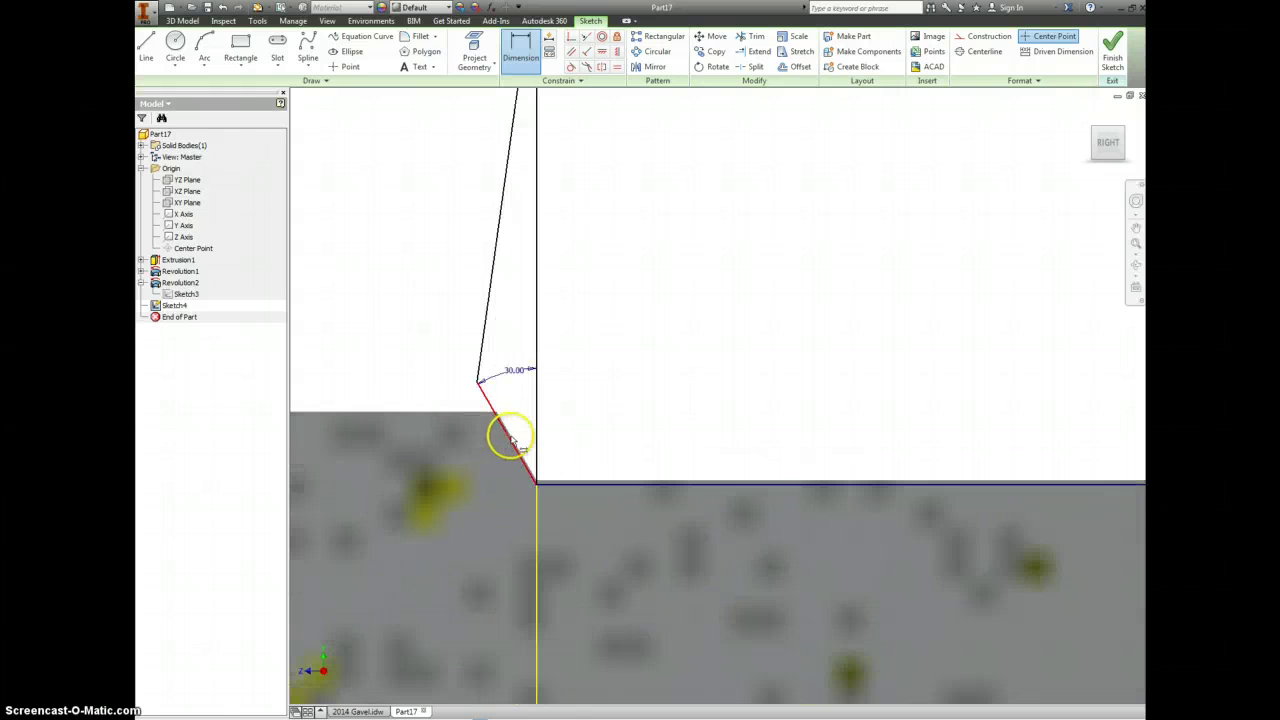
pyautogui.scroll(2, 510, 440)
pyautogui.scroll(-2, 602, 459)
pyautogui.scroll(-2, 720, 466)
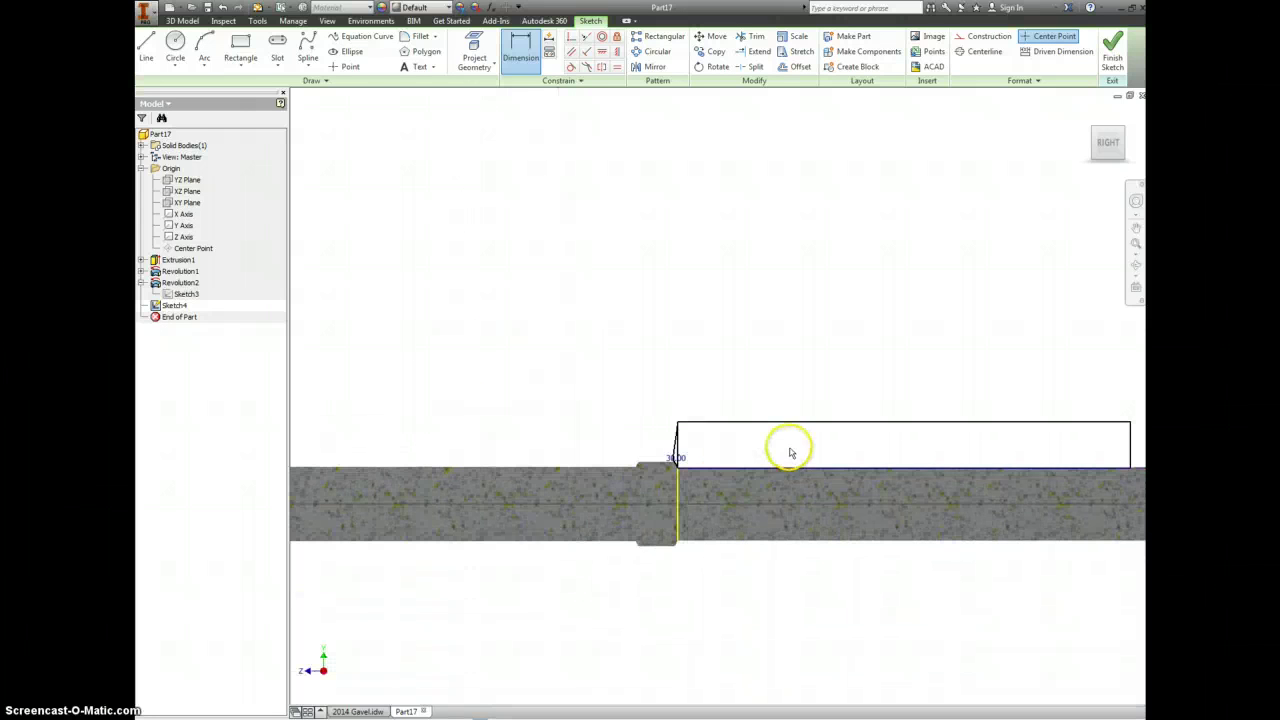
# Check the end lengths on the 2014 Gavel drawing and dimension the rectangle's free end .6 in from the rod's end face
pyautogui.scroll(-1, 603, 423)
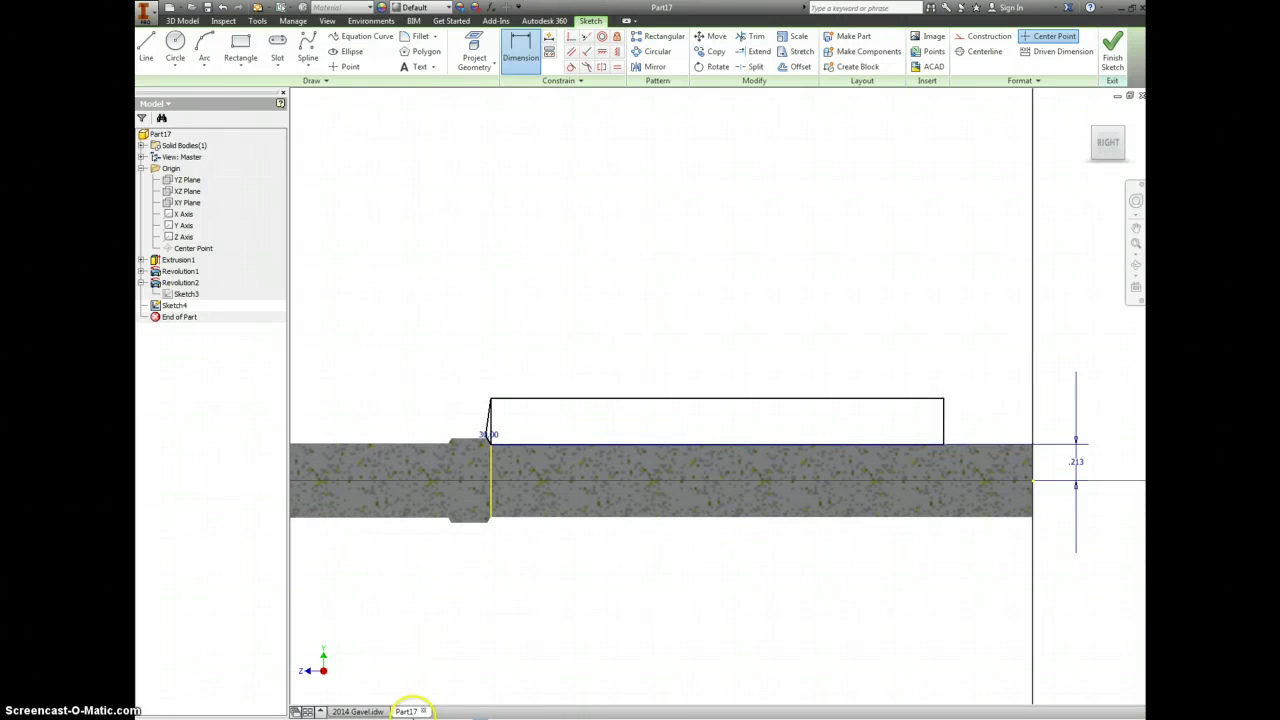
pyautogui.click(370, 711)
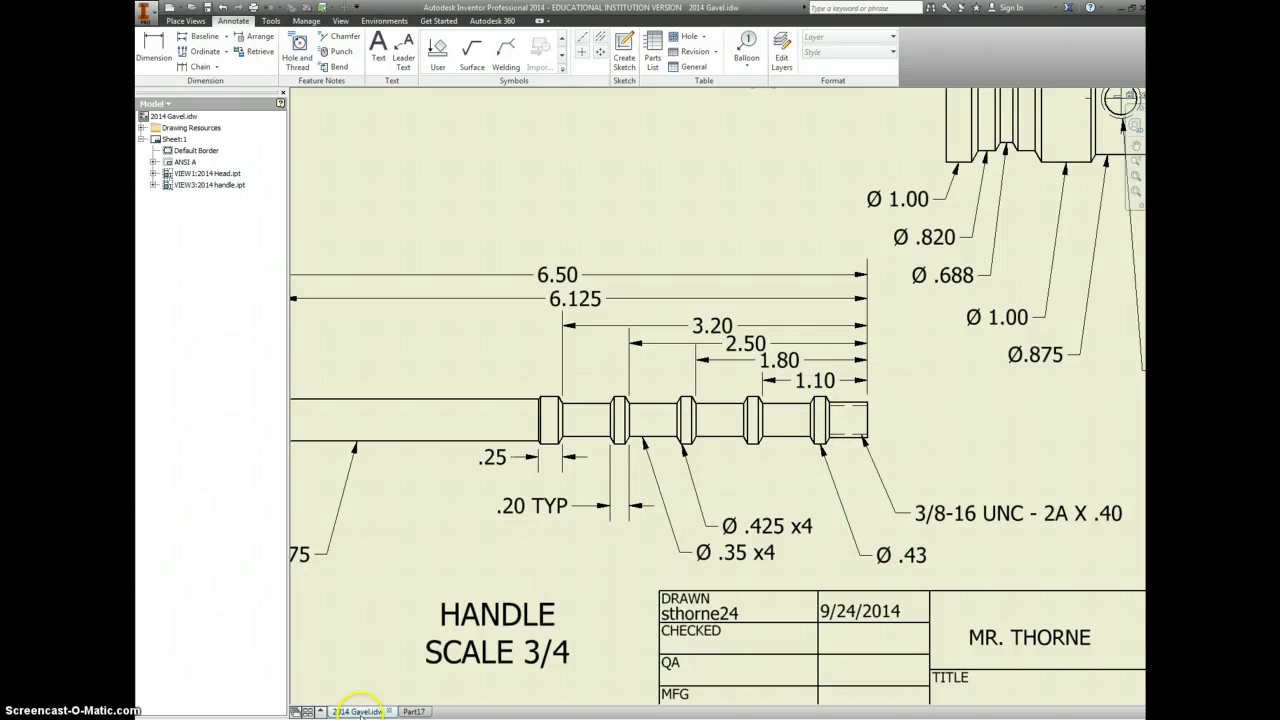
pyautogui.click(412, 711)
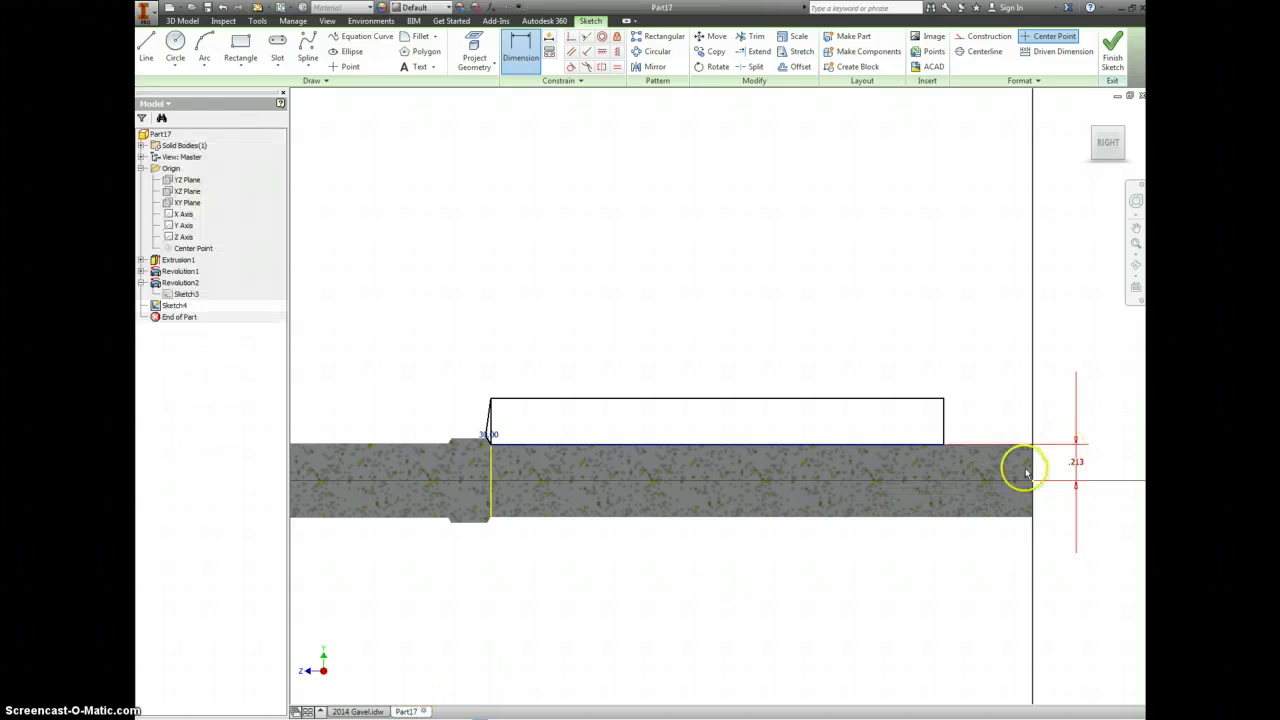
pyautogui.click(1033, 462)
pyautogui.click(942, 428)
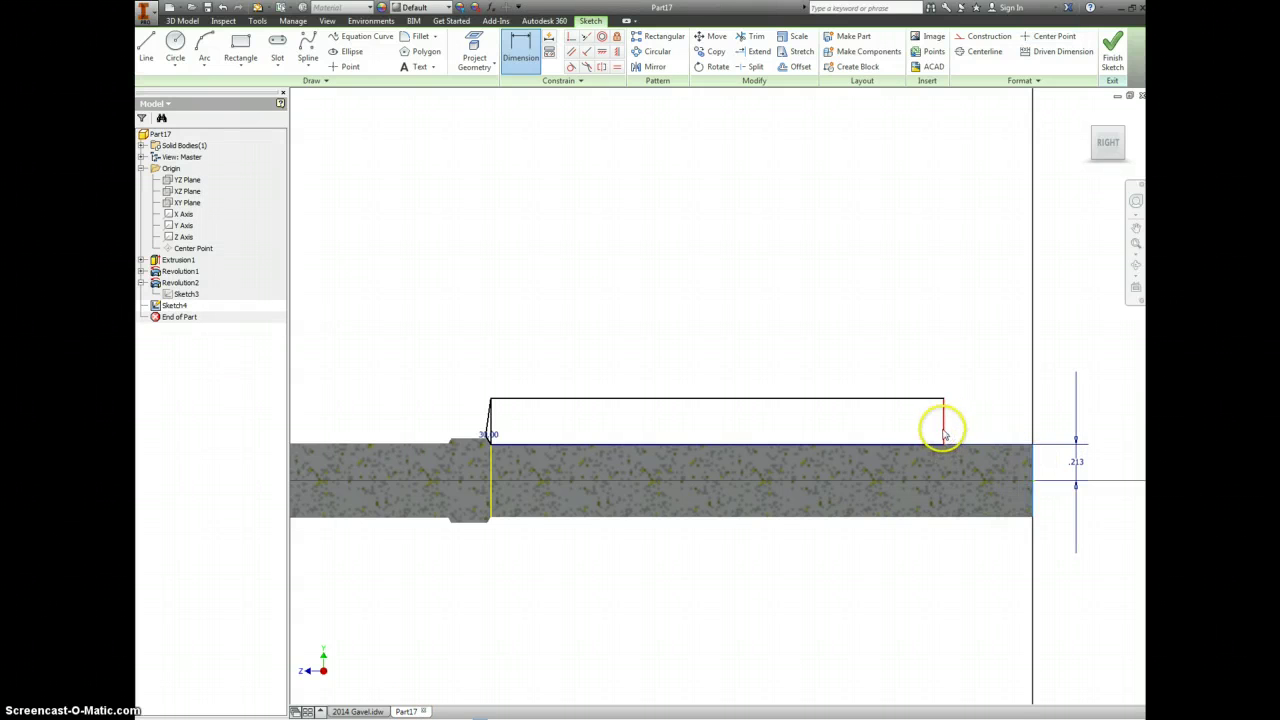
pyautogui.click(975, 365)
pyautogui.write('.')
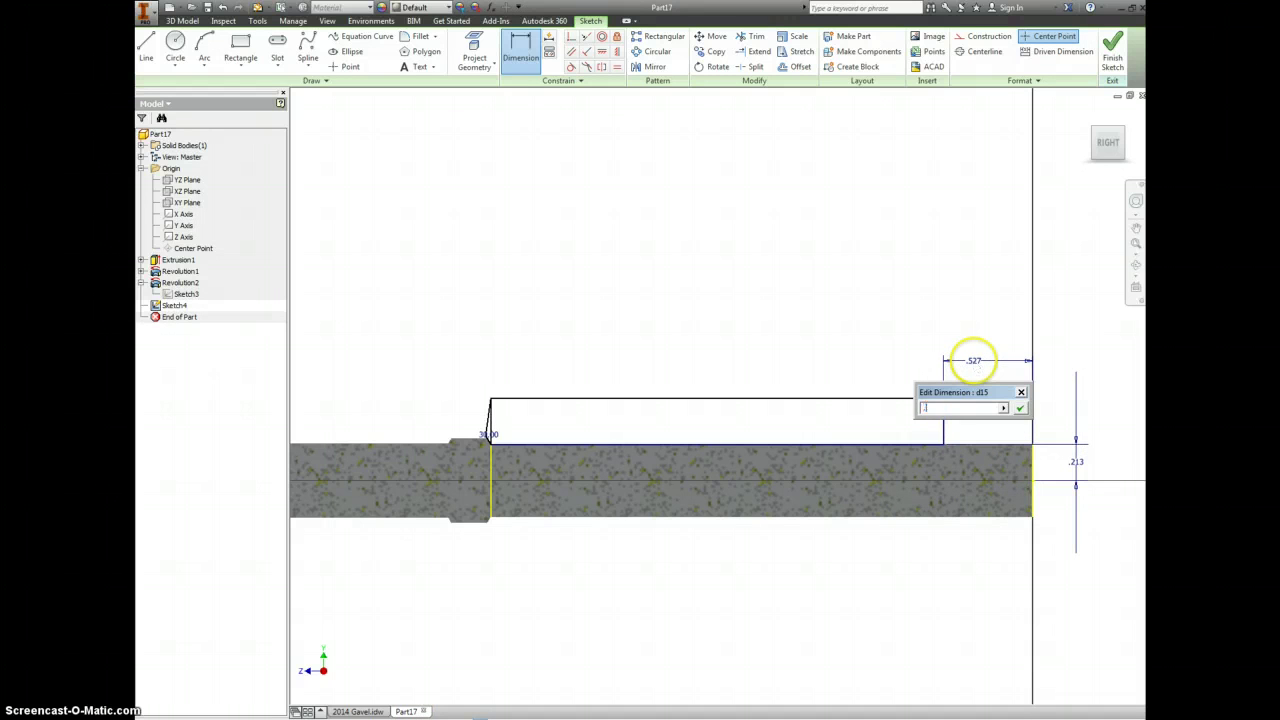
pyautogui.write('6')
pyautogui.press('Return')
# Draw an outward line at 30 degrees from the rectangle's lower free-end corner and connect it to the upper corner
pyautogui.scroll(5, 937, 434)
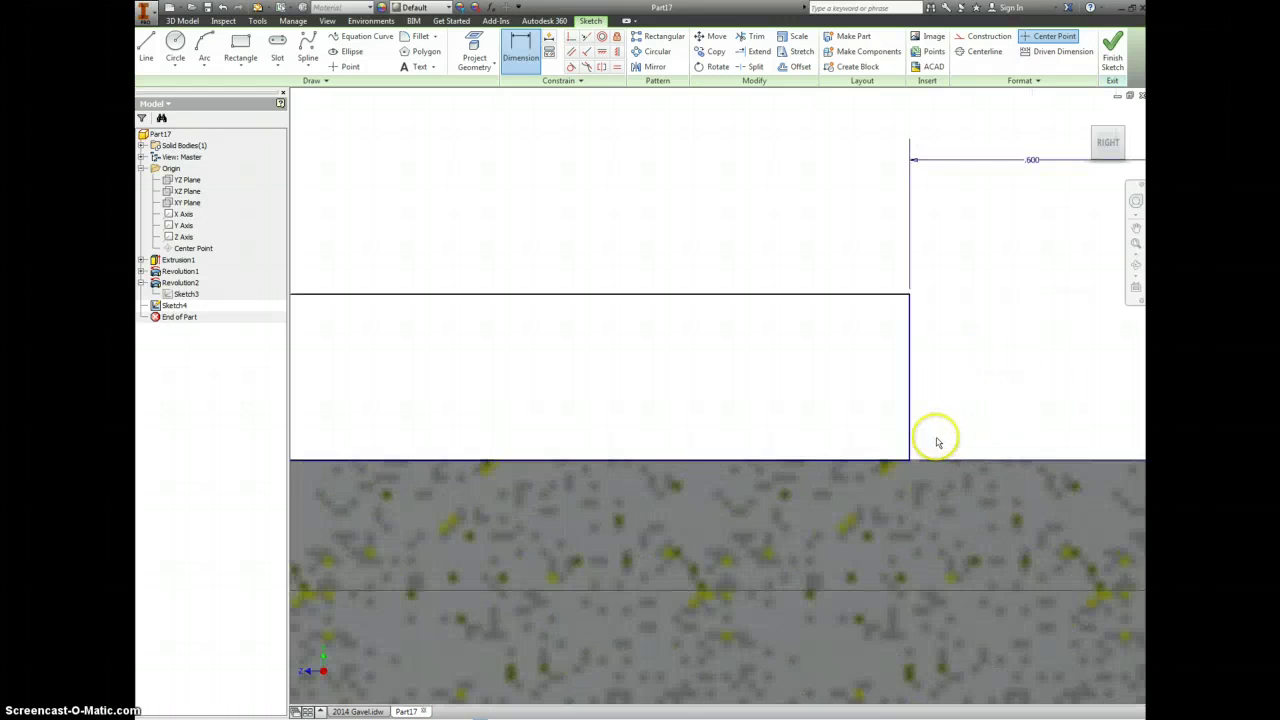
pyautogui.rightClick(928, 428)
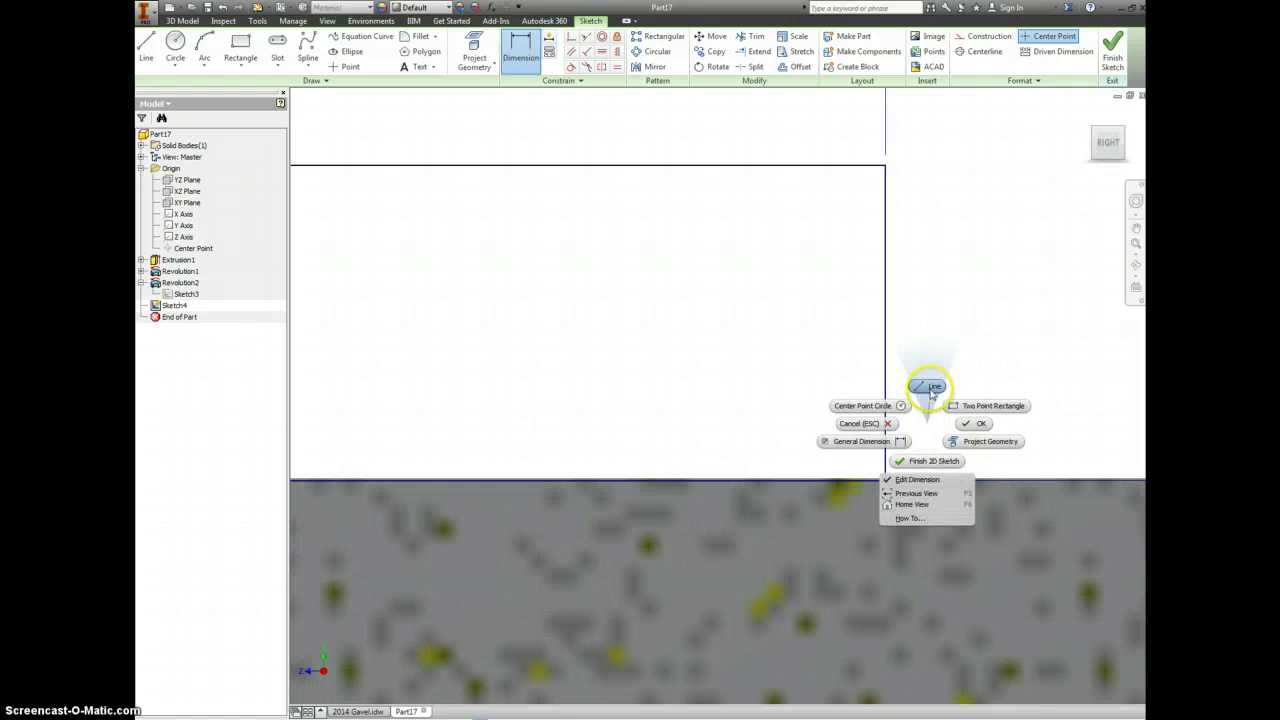
pyautogui.click(929, 386)
pyautogui.click(885, 481)
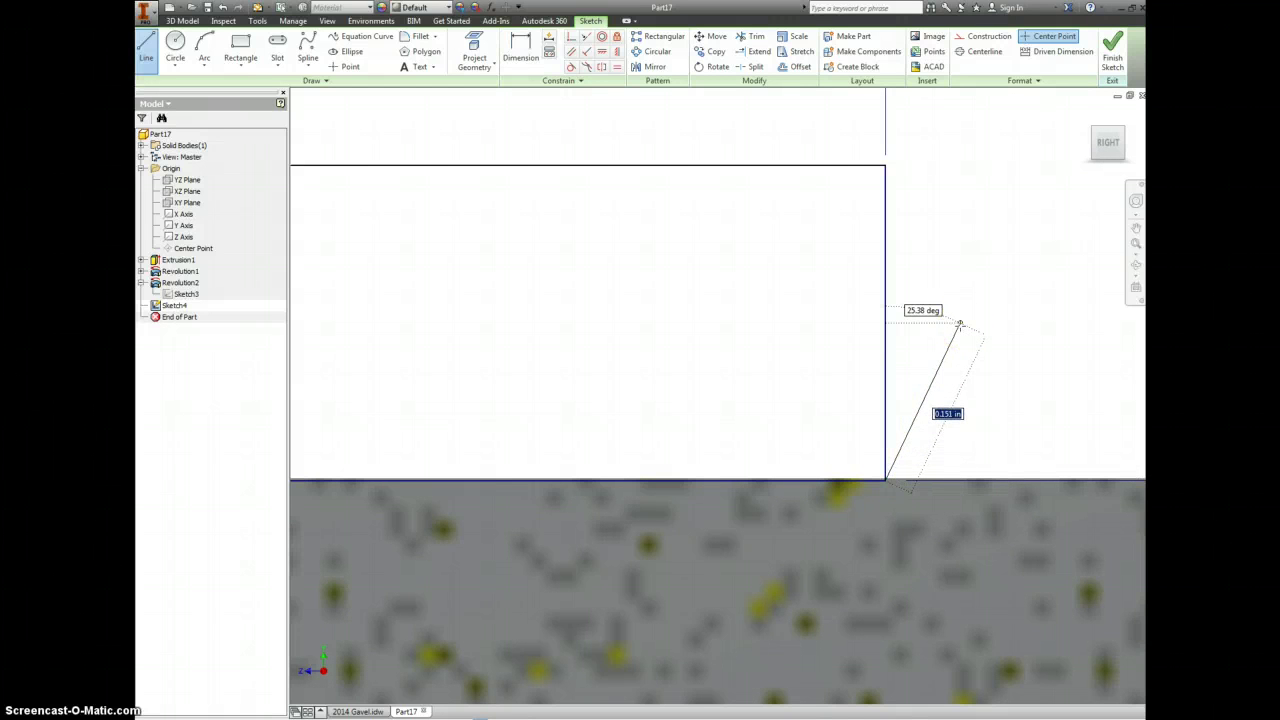
pyautogui.write('30')
pyautogui.press('Tab')
pyautogui.click(968, 331)
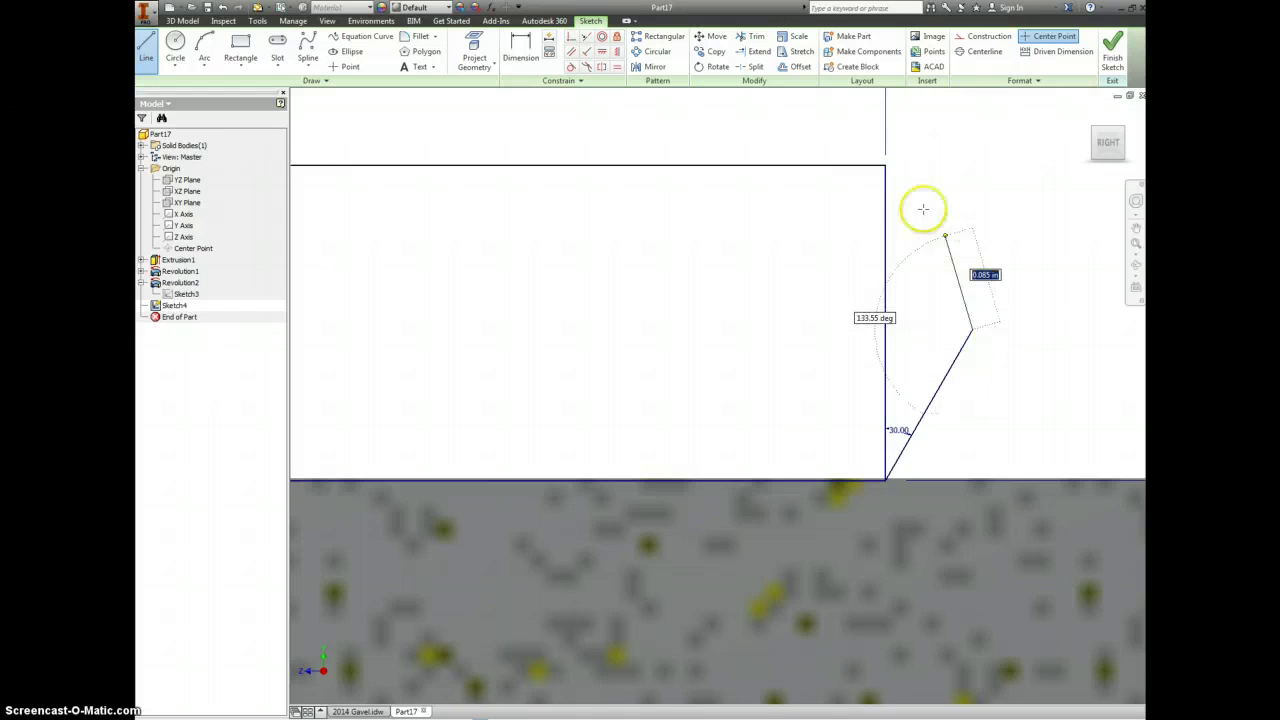
pyautogui.click(885, 165)
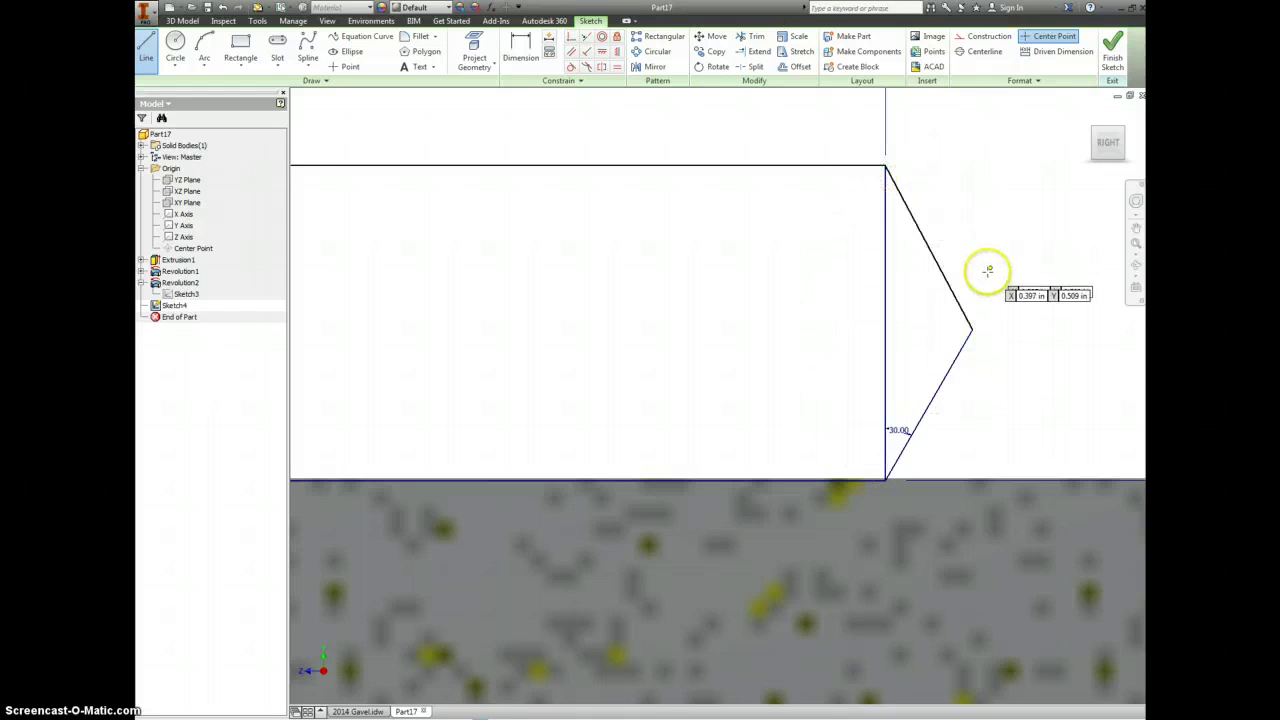
pyautogui.scroll(-3, 971, 286)
# Finish the sketch and revolve-cut the rectangle with both angled end triangles fully around the Z axis
pyautogui.click(1108, 55)
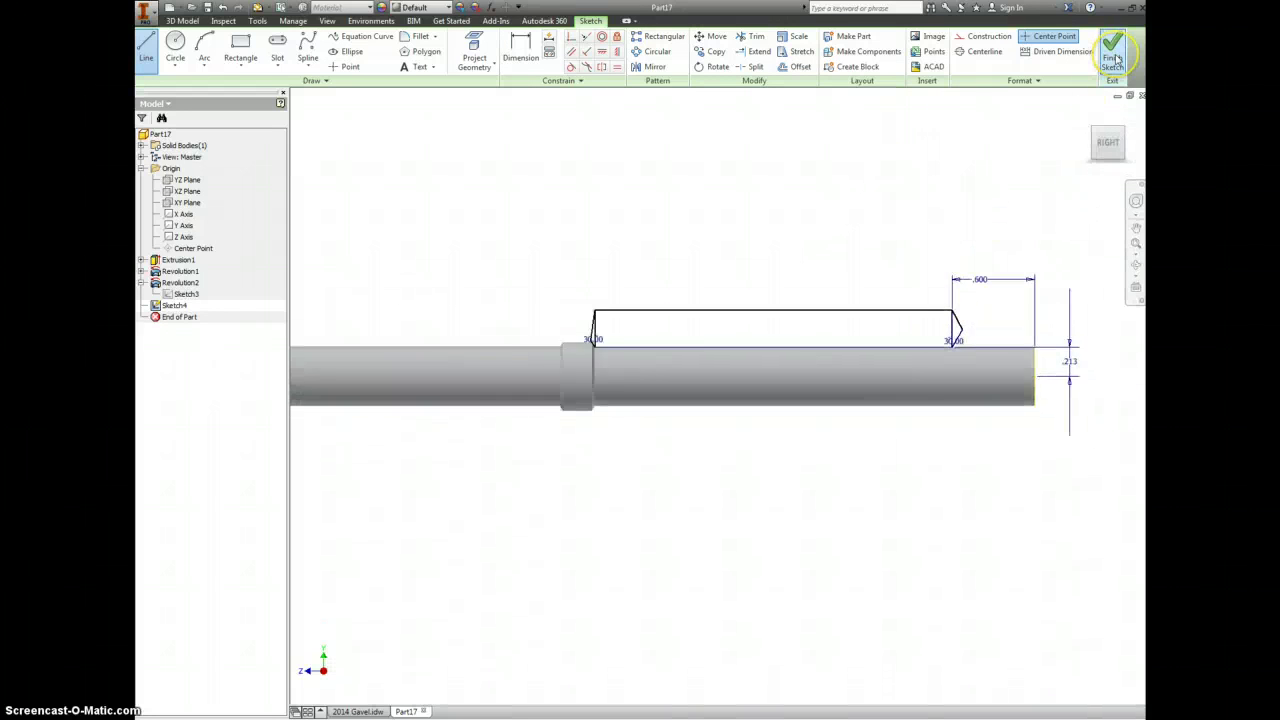
pyautogui.click(267, 45)
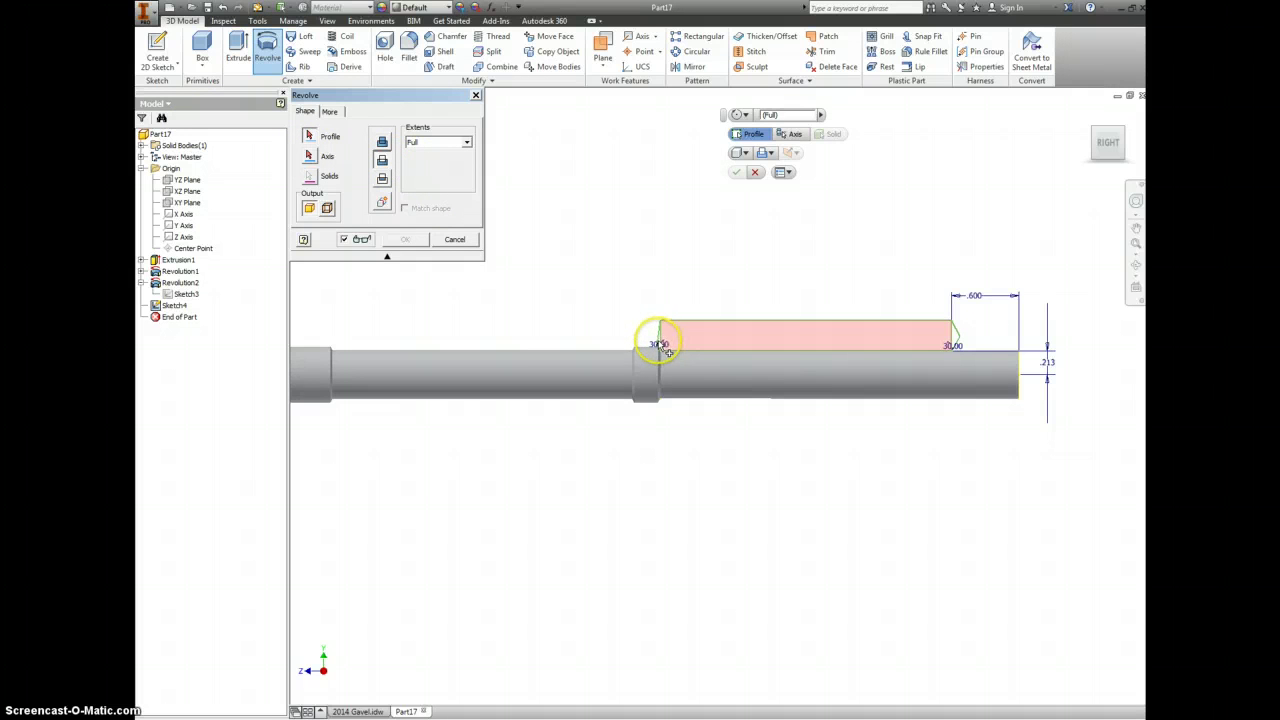
pyautogui.scroll(-5, 661, 340)
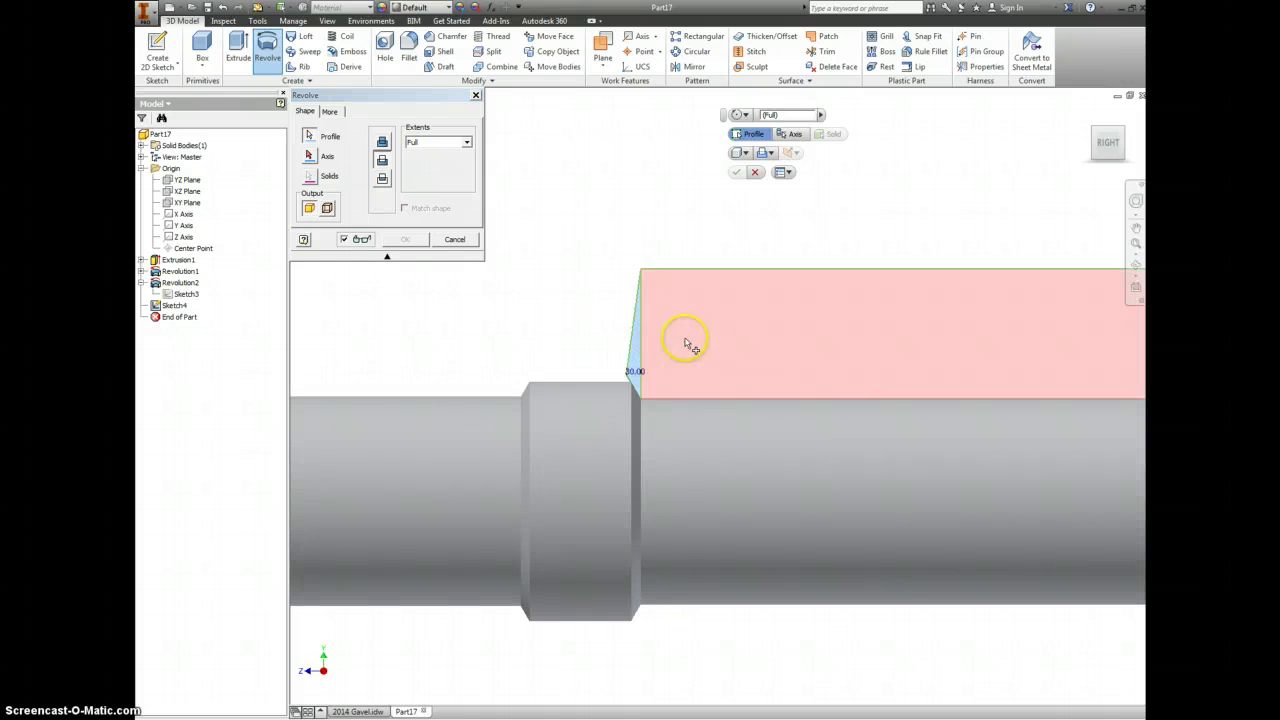
pyautogui.click(880, 302)
pyautogui.scroll(3, 937, 308)
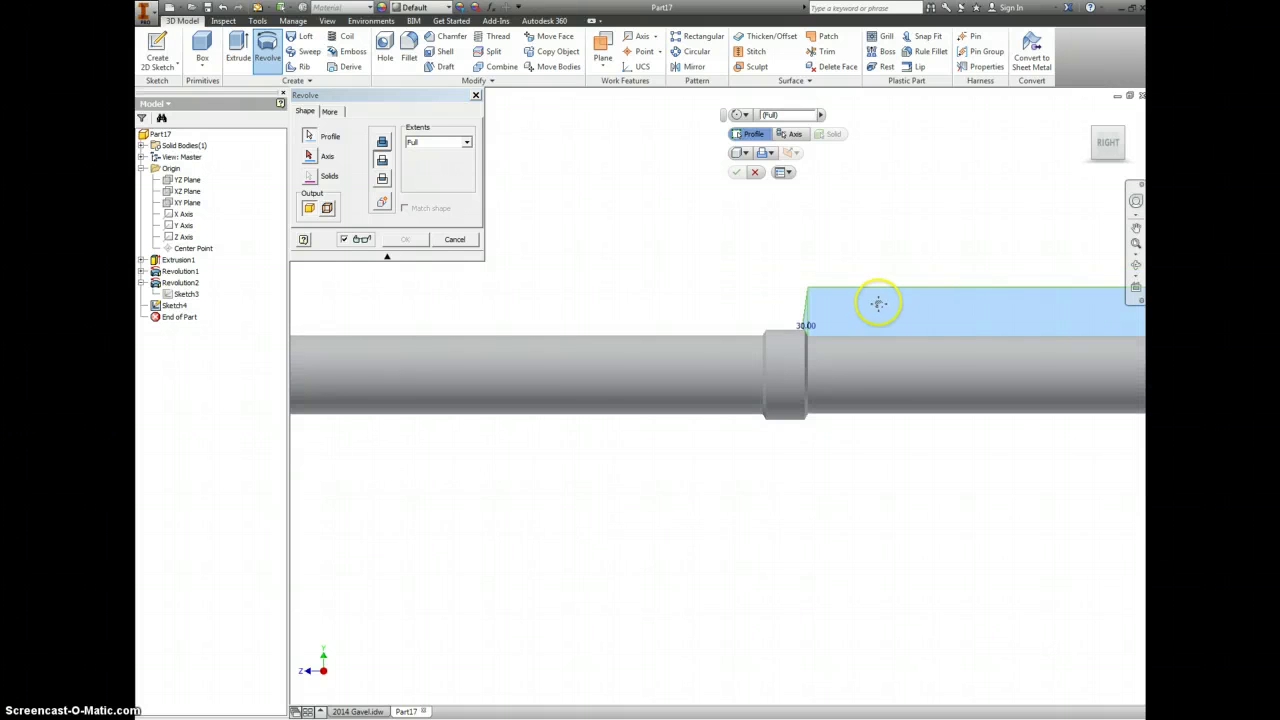
pyautogui.moveTo(878, 303); pyautogui.dragTo(676, 292, button='middle')
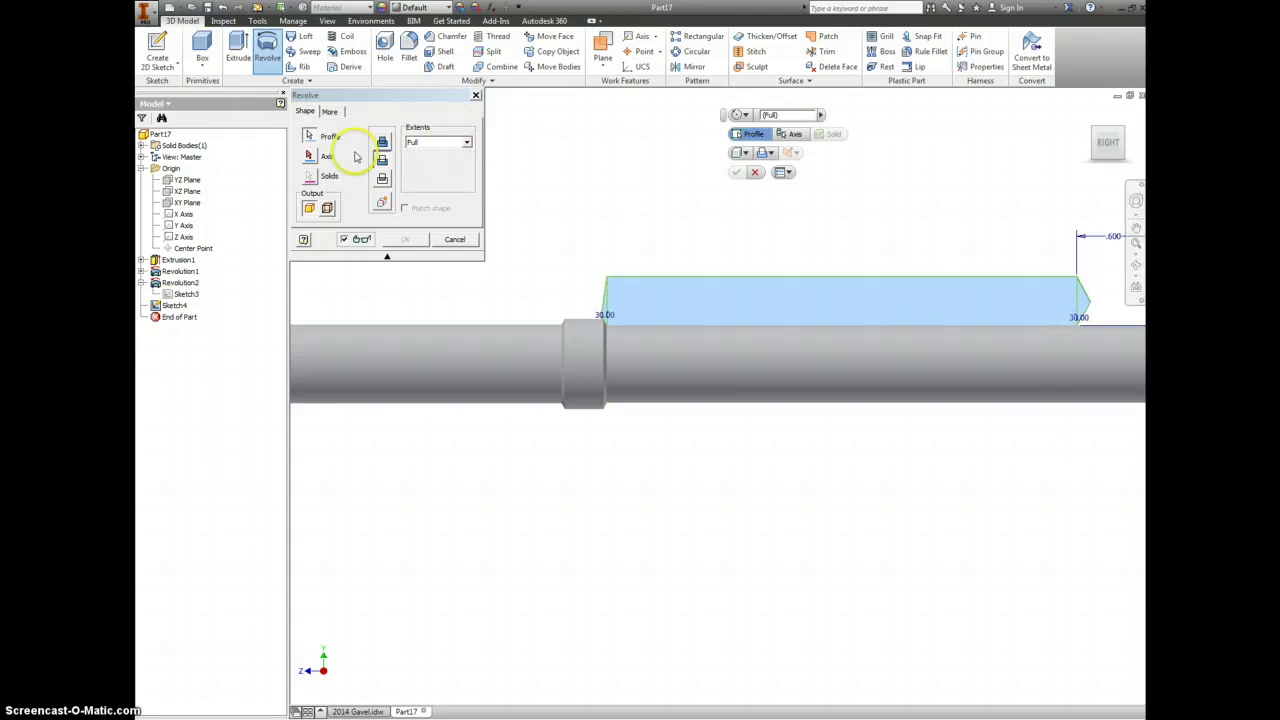
pyautogui.click(309, 156)
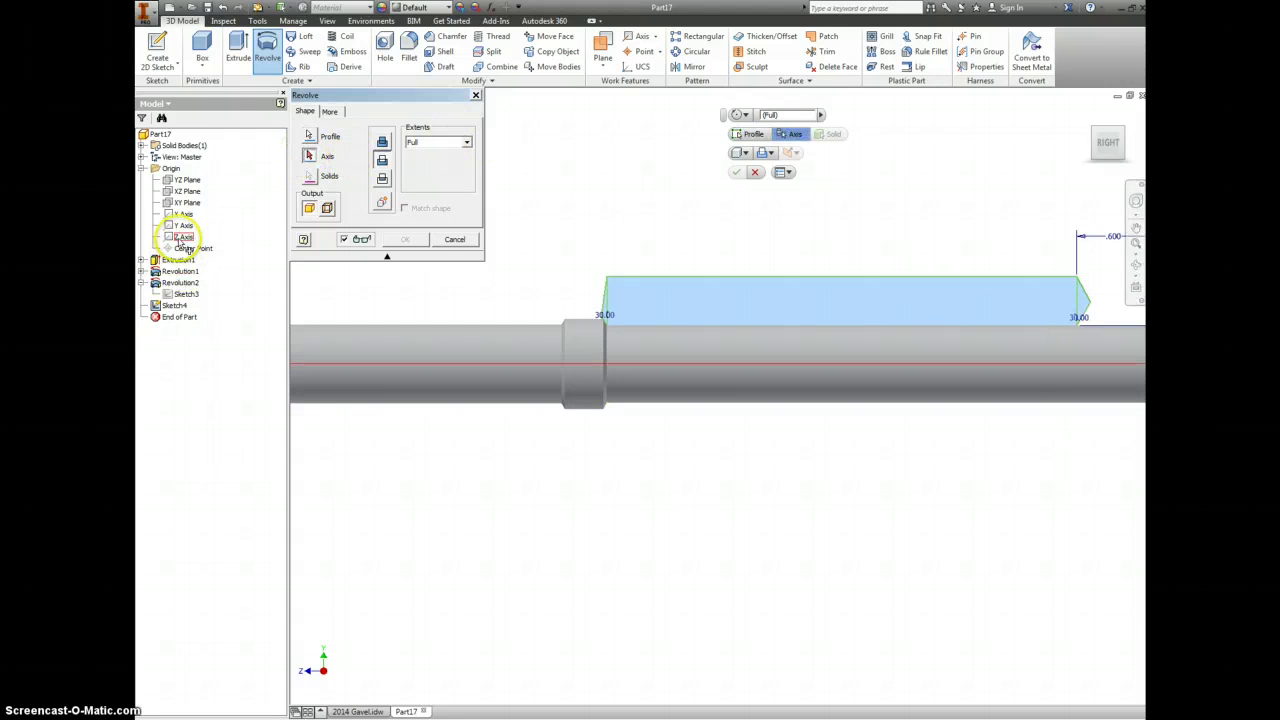
pyautogui.click(185, 236)
pyautogui.click(407, 240)
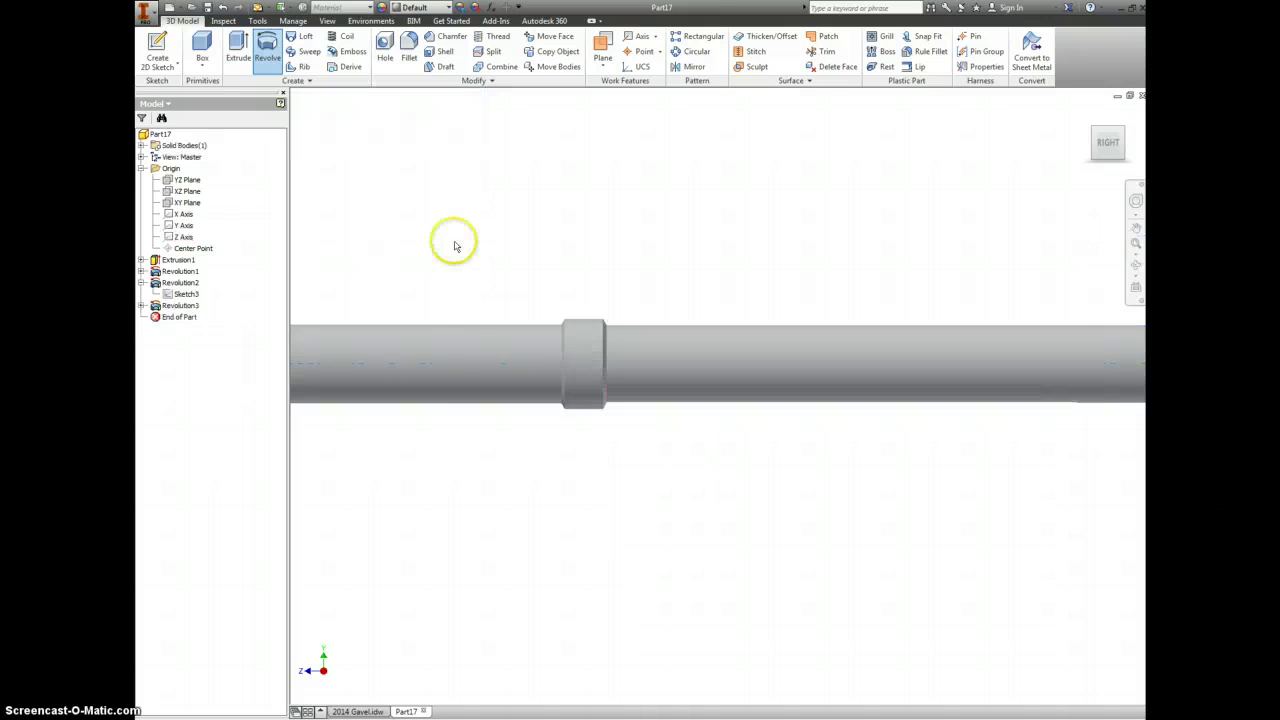
# Inspect the new cut along the rod and check the ring and groove dimensions on the 2014 Gavel drawing
pyautogui.scroll(2, 1068, 338)
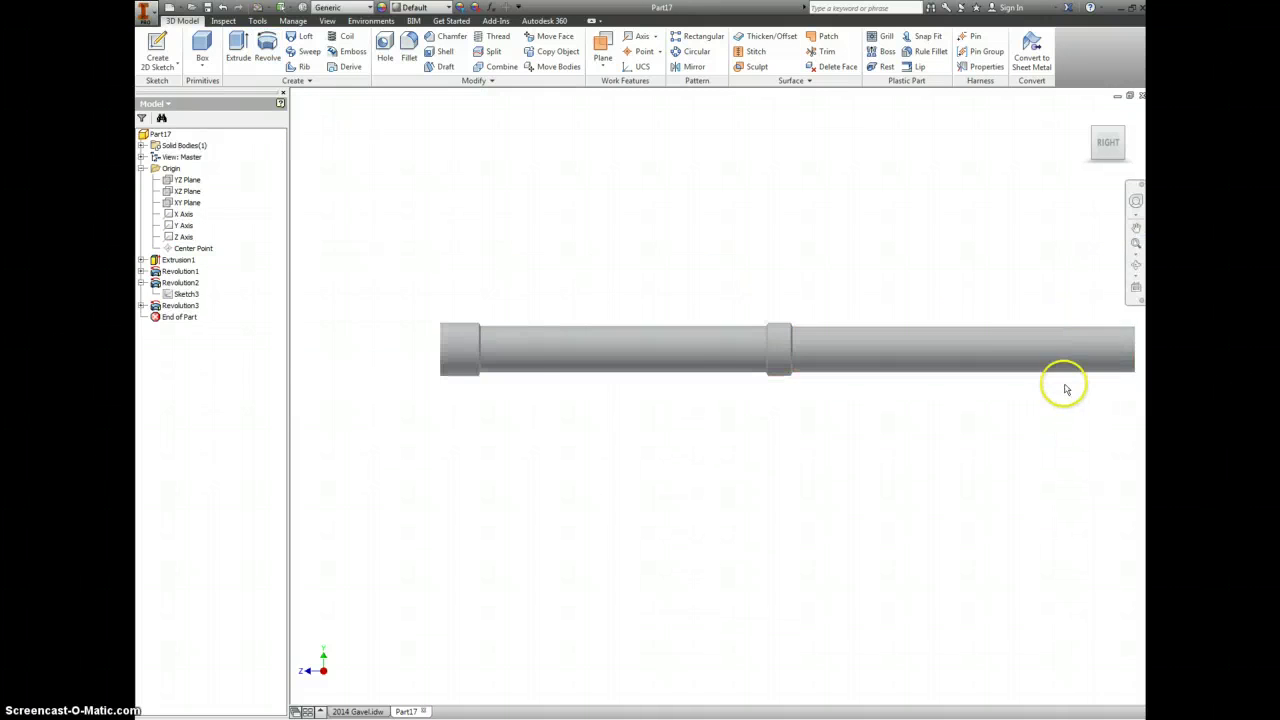
pyautogui.scroll(-3, 1080, 365)
pyautogui.scroll(-3, 1040, 258)
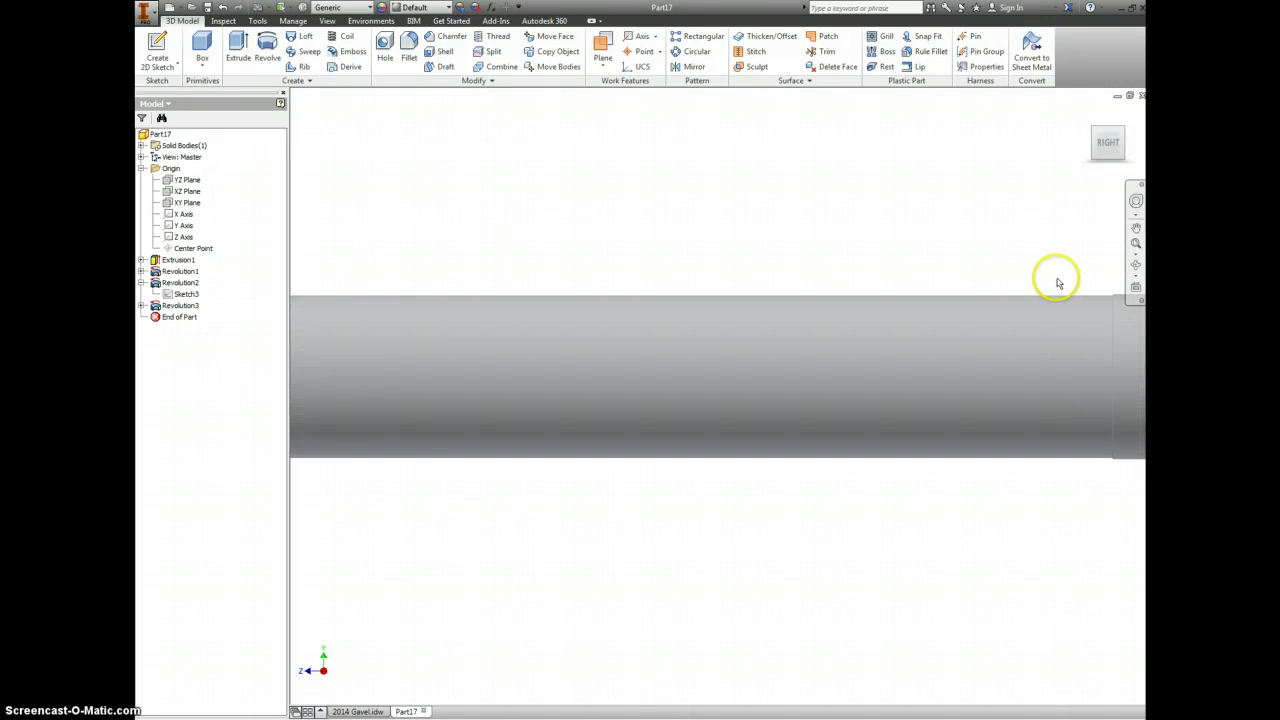
pyautogui.scroll(2, 1057, 277)
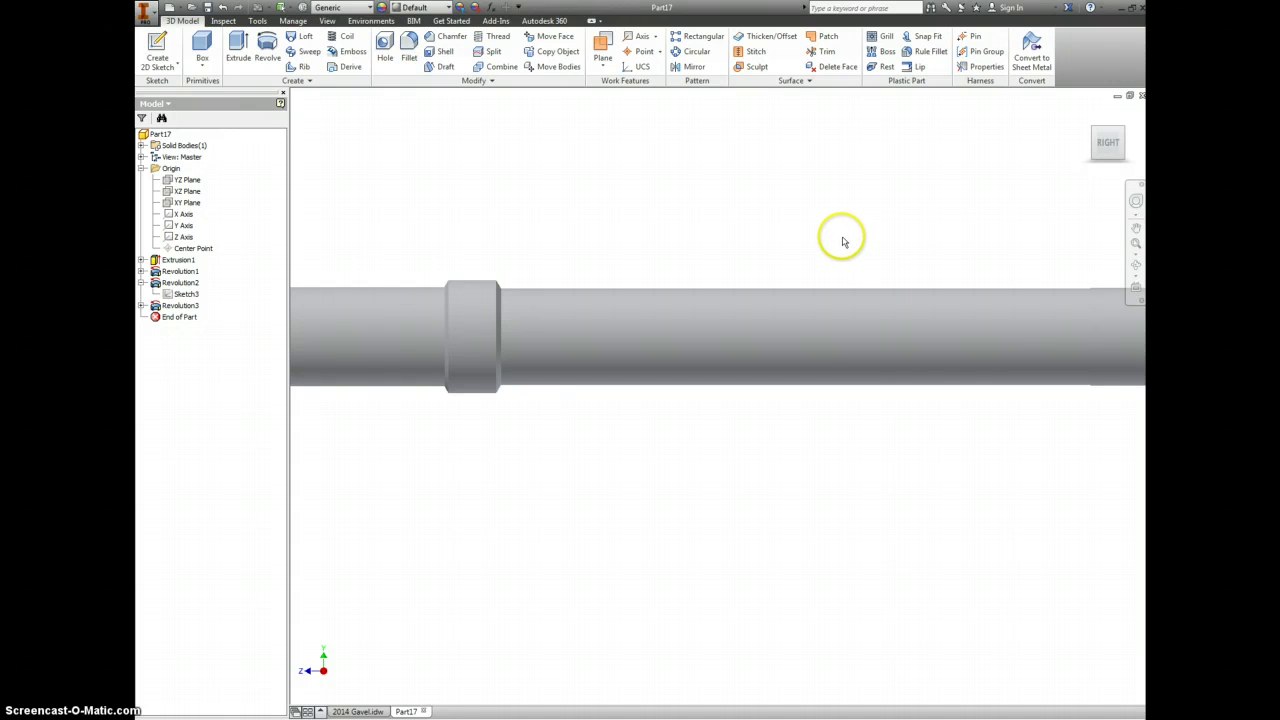
pyautogui.click(378, 710)
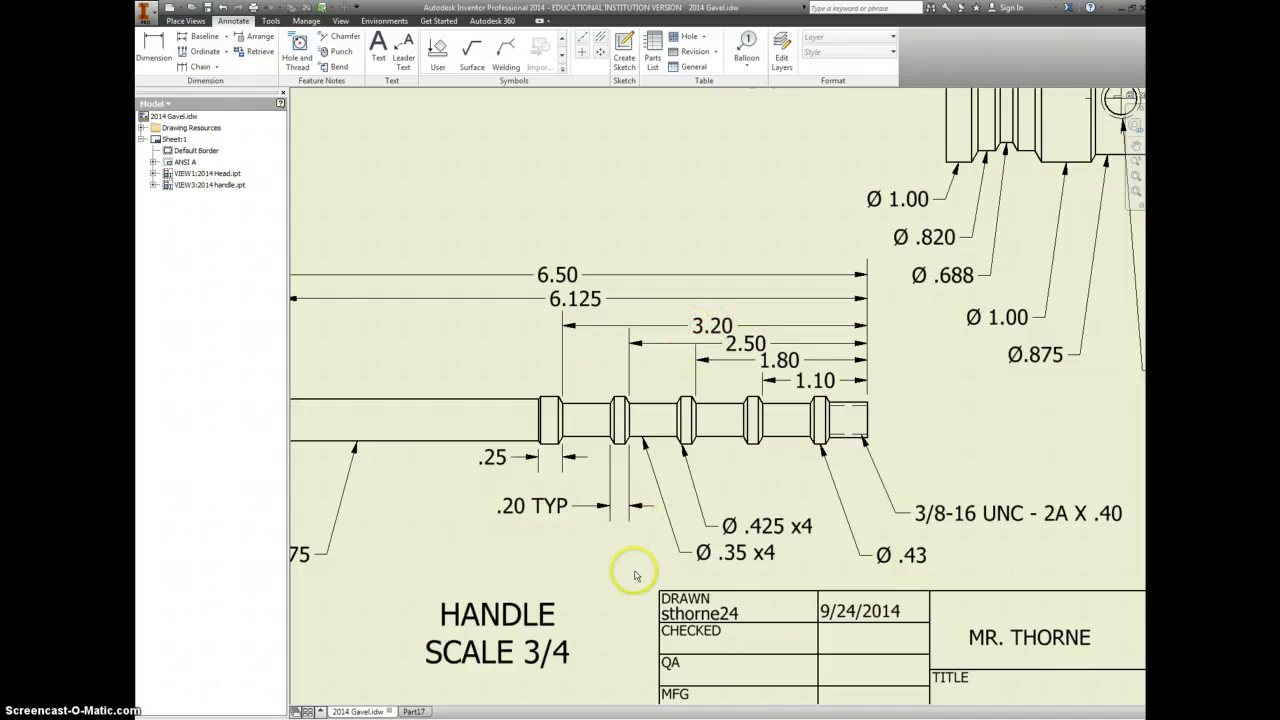
pyautogui.click(412, 711)
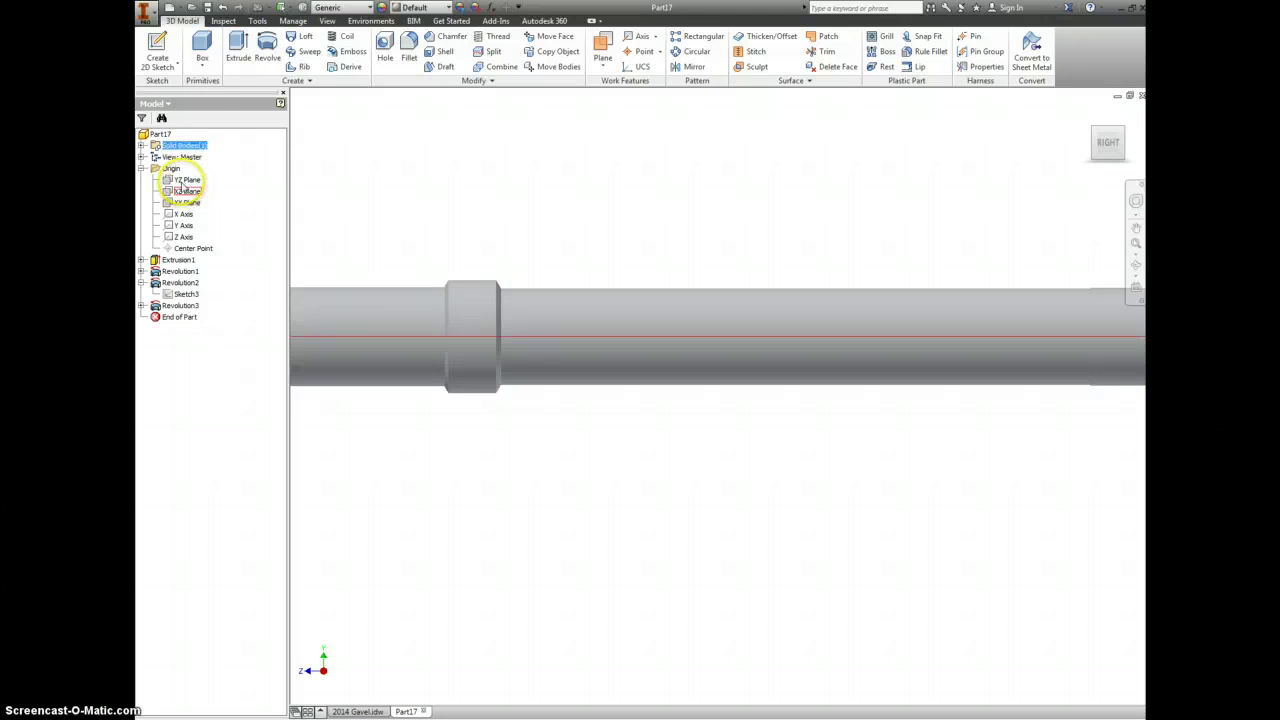
# Start a new sketch on the YZ plane and slice the rod's graphics at the sketch plane
pyautogui.rightClick(176, 160)
pyautogui.click(212, 223)
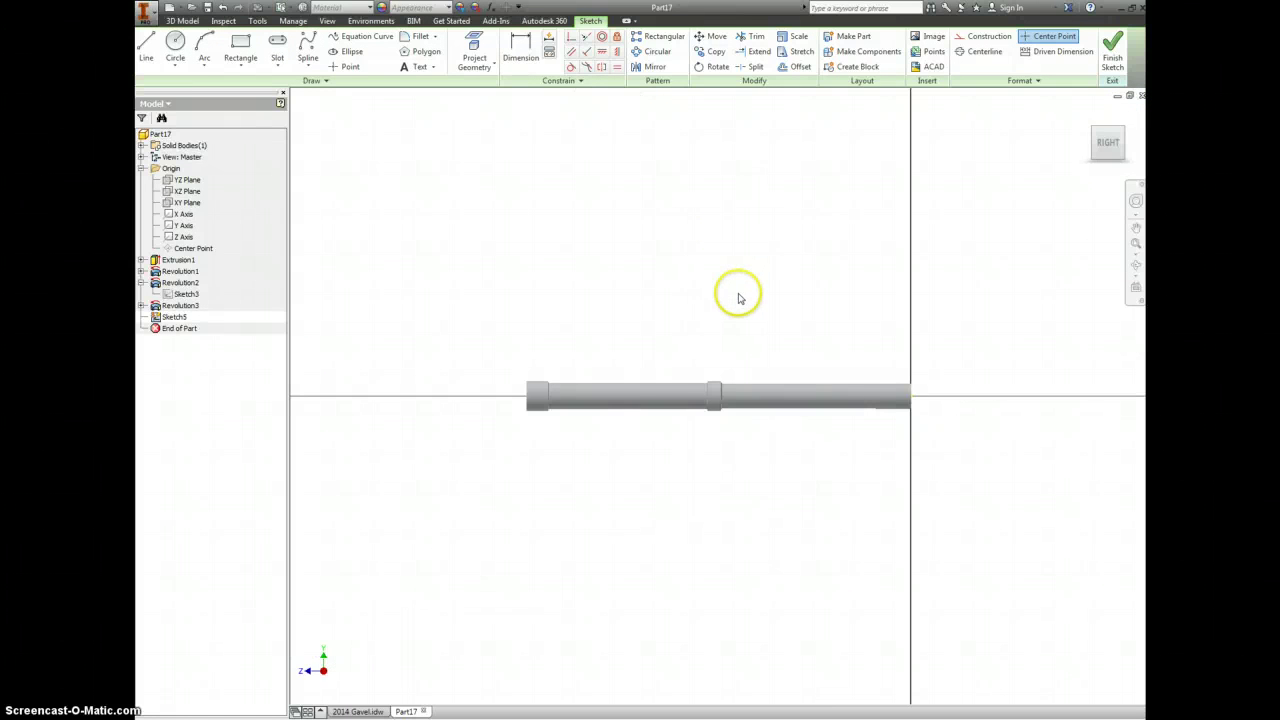
pyautogui.rightClick(737, 291)
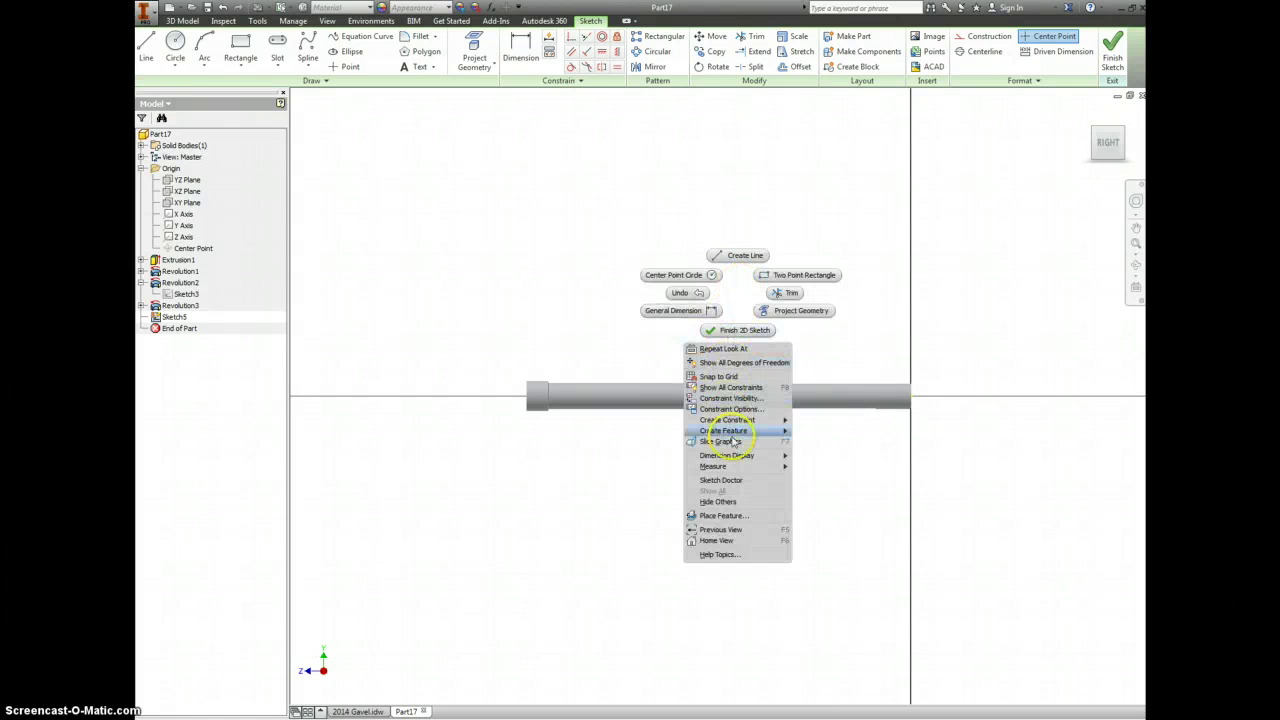
pyautogui.click(728, 441)
pyautogui.scroll(5, 742, 373)
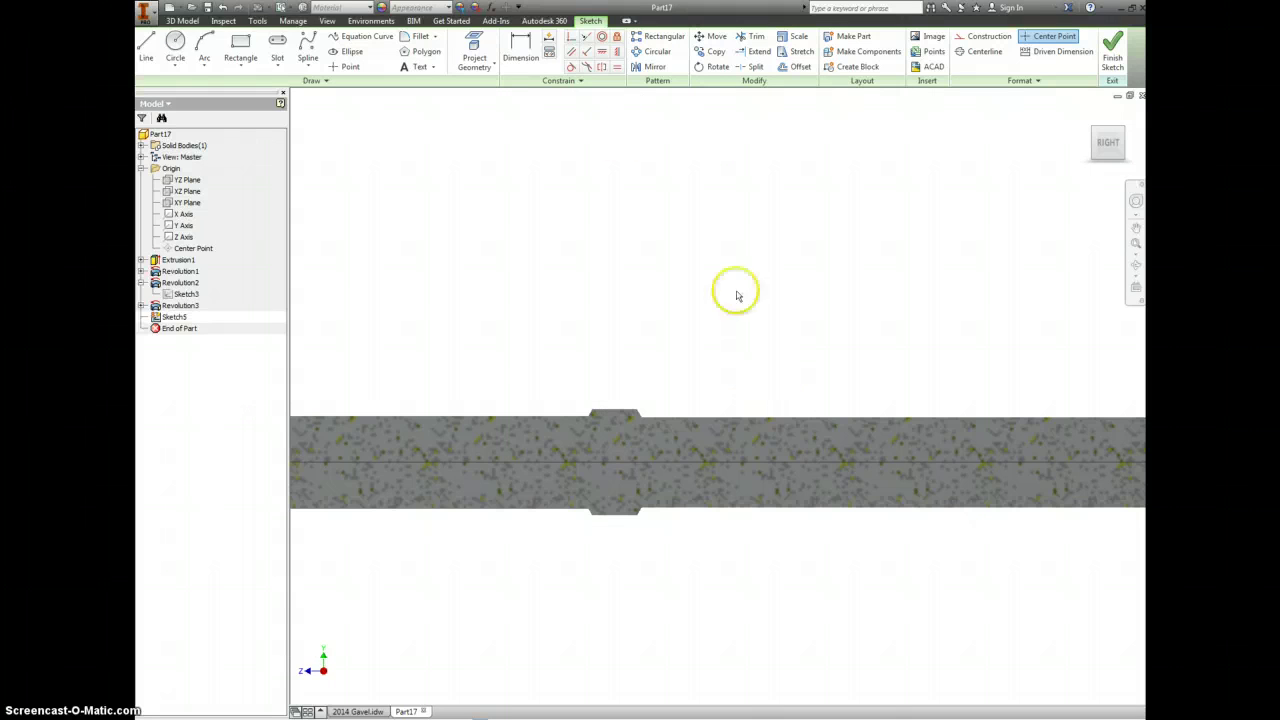
# Sketch a rectangle about 1.0 by 0.5 in overlapping the rod's upper edge, between the middle ring and the end face at the origin
pyautogui.click(240, 45)
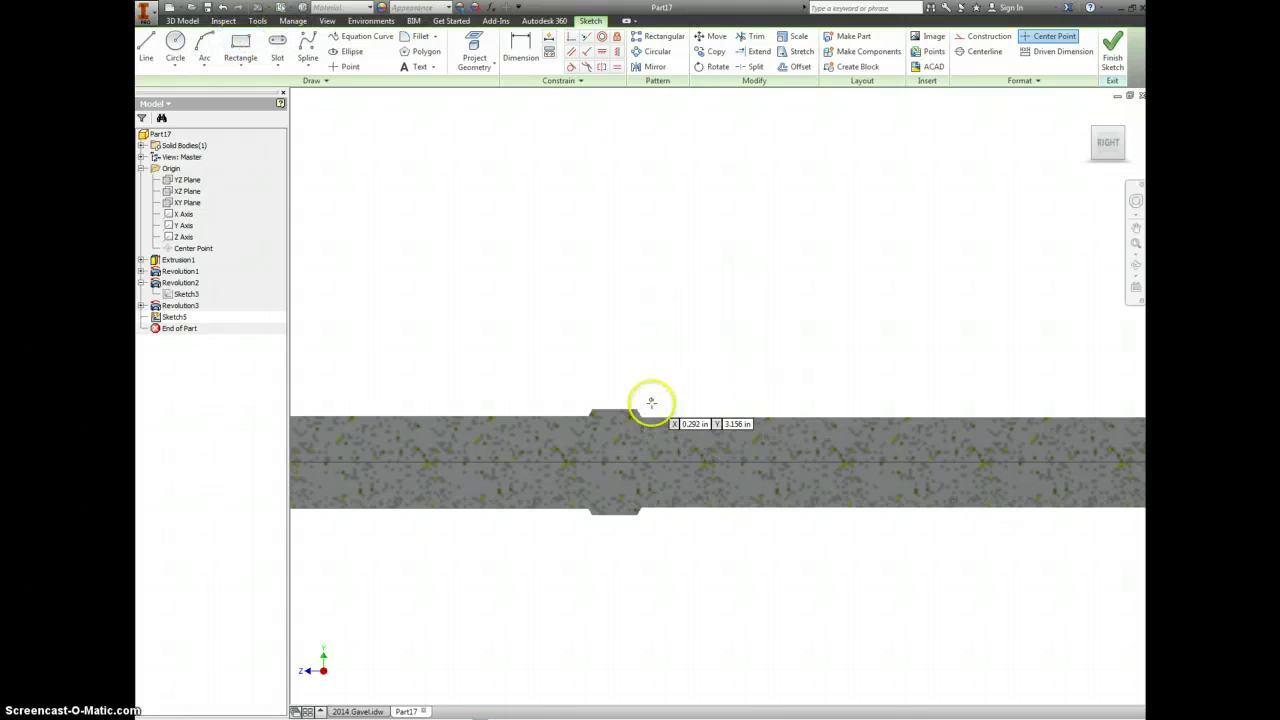
pyautogui.click(671, 328)
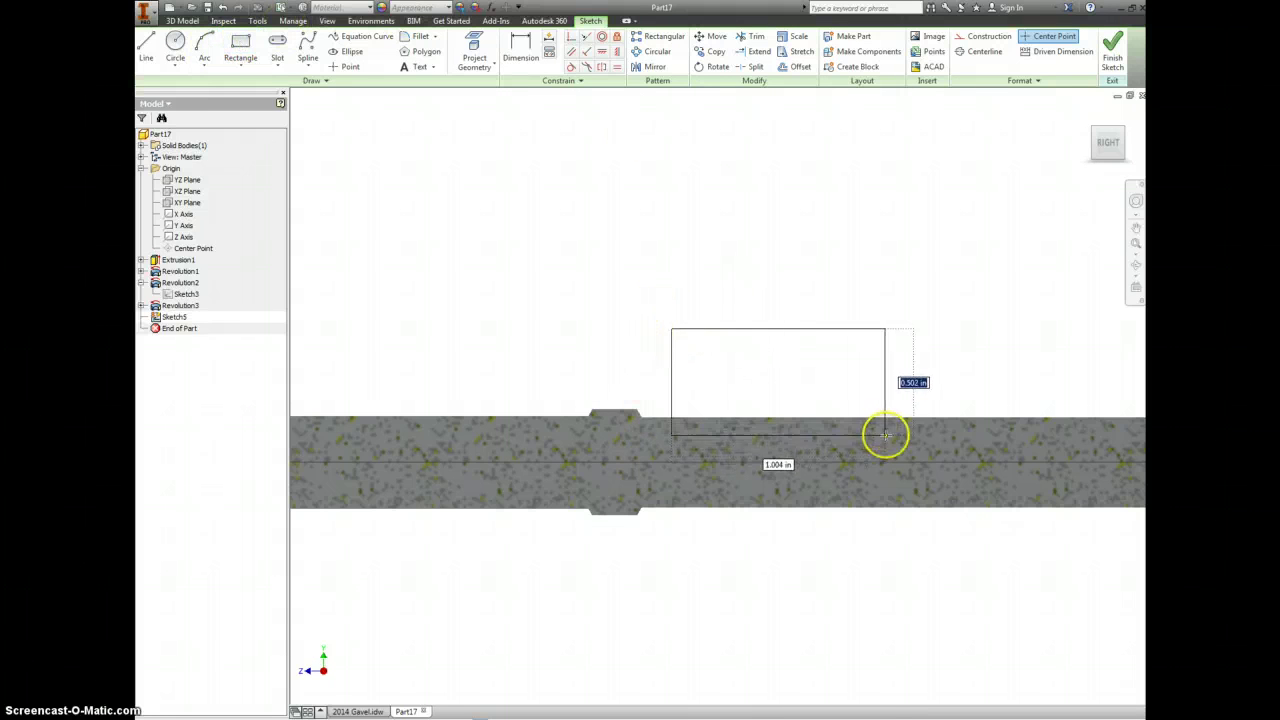
pyautogui.click(884, 433)
pyautogui.scroll(-5, 940, 412)
pyautogui.moveTo(831, 359); pyautogui.dragTo(800, 346, button='middle')
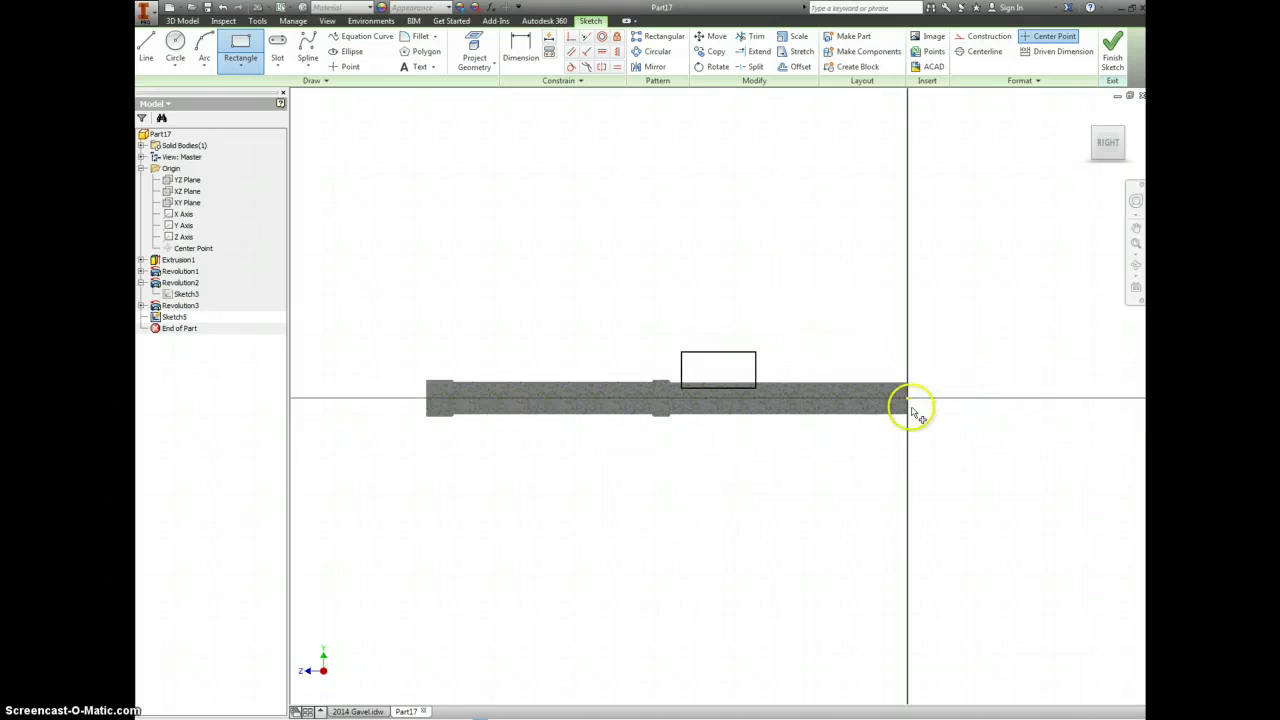
# Dimension the rectangle's lower edge .35/2 in from the rod's centre axis
pyautogui.press('d')
pyautogui.click(738, 388)
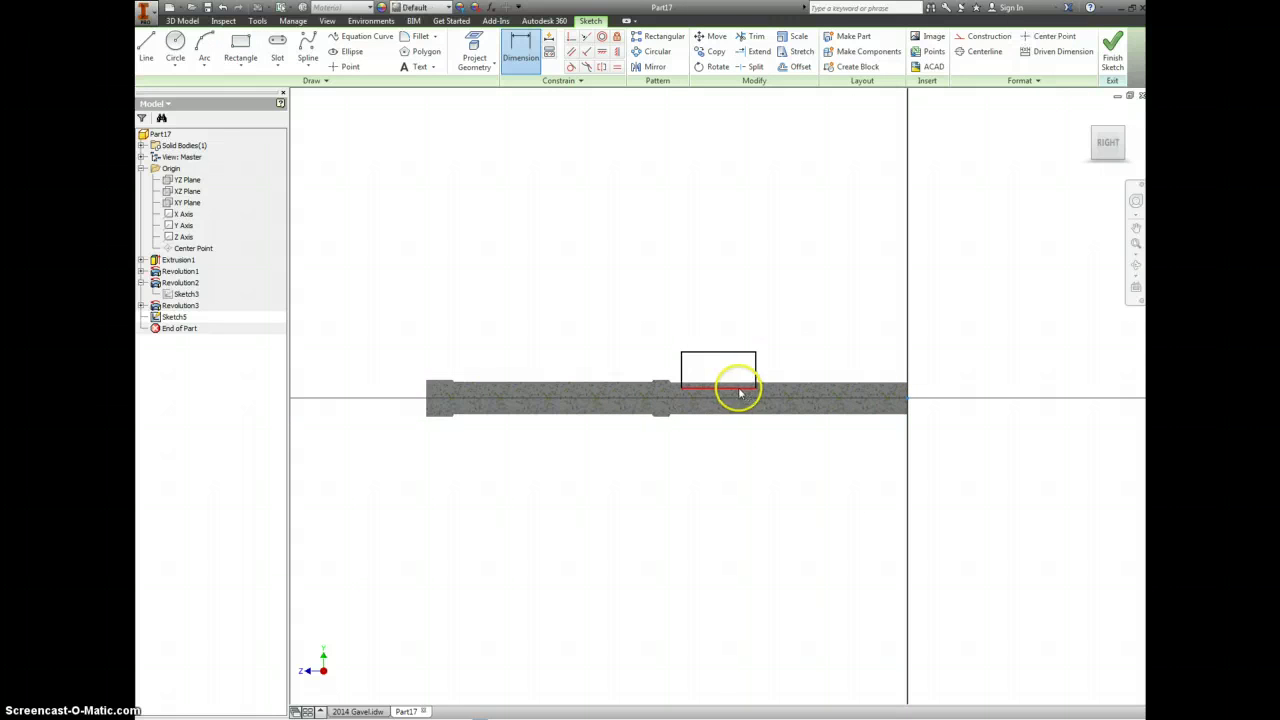
pyautogui.click(932, 395)
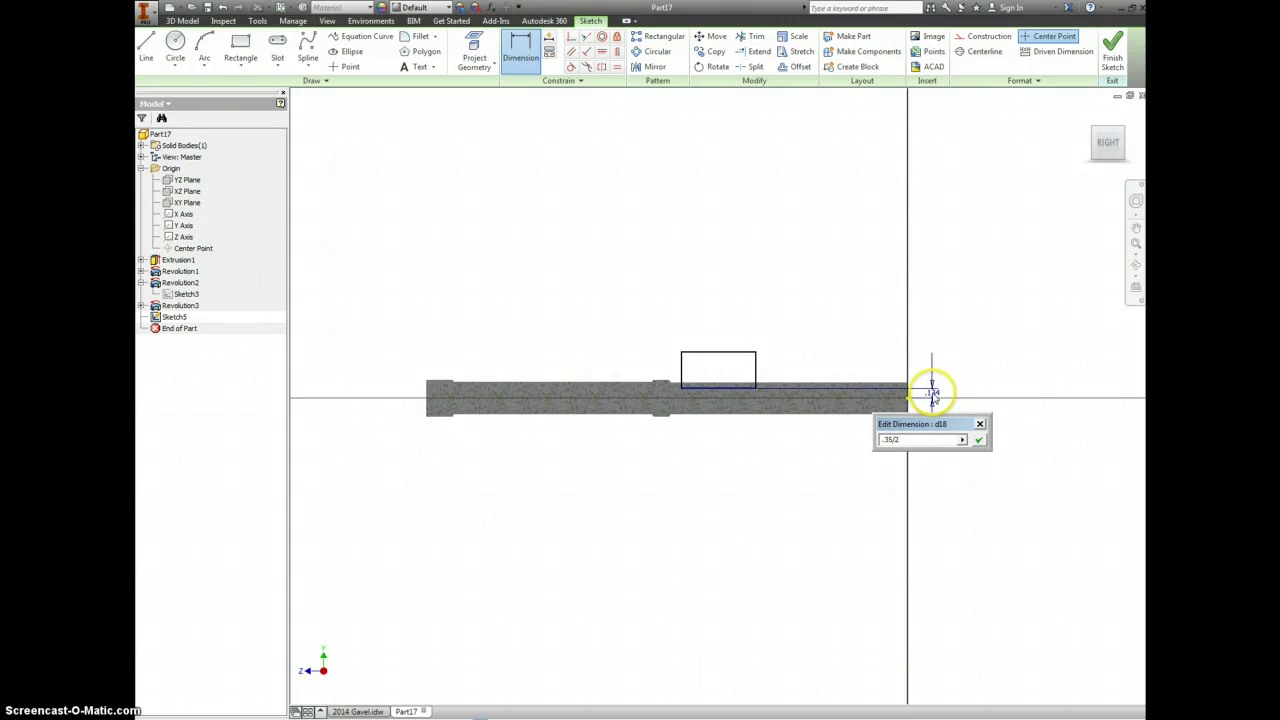
pyautogui.press('Return')
pyautogui.scroll(3, 698, 375)
pyautogui.scroll(-2, 919, 384)
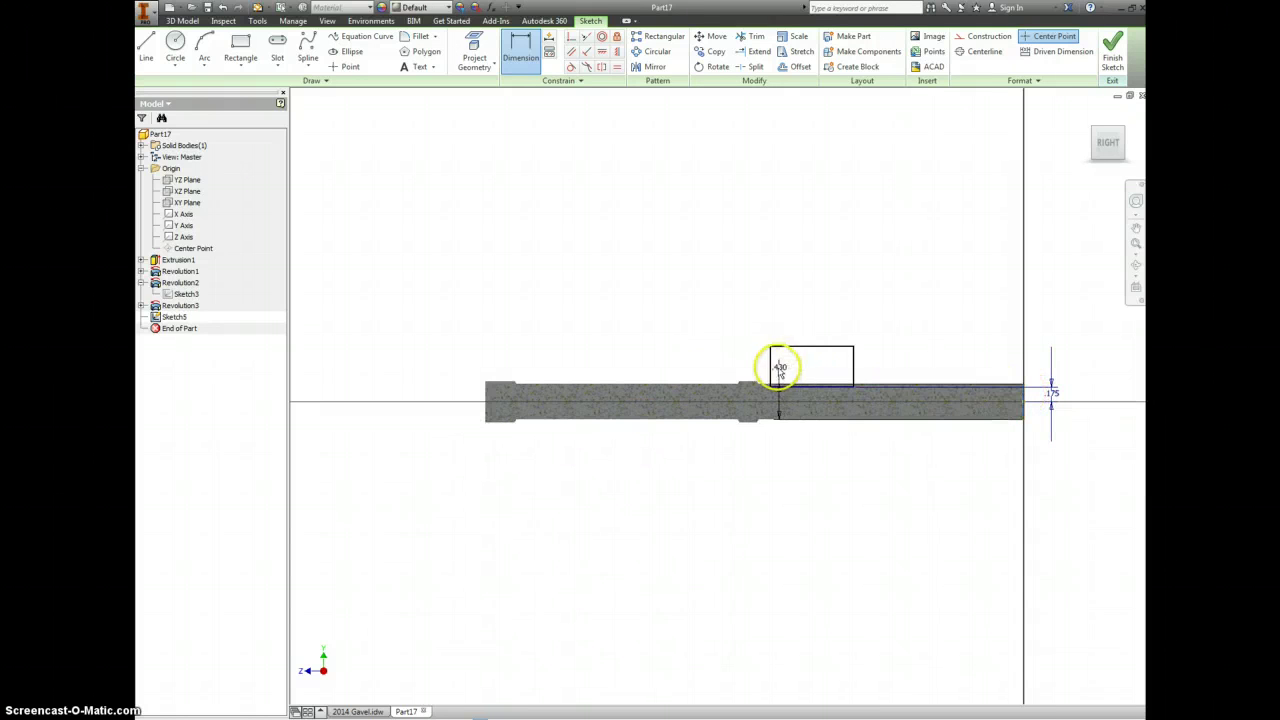
# Dimension the rectangle's near side edge 2.7 in and its far side edge 3.2 in from the rod's end face
pyautogui.click(846, 366)
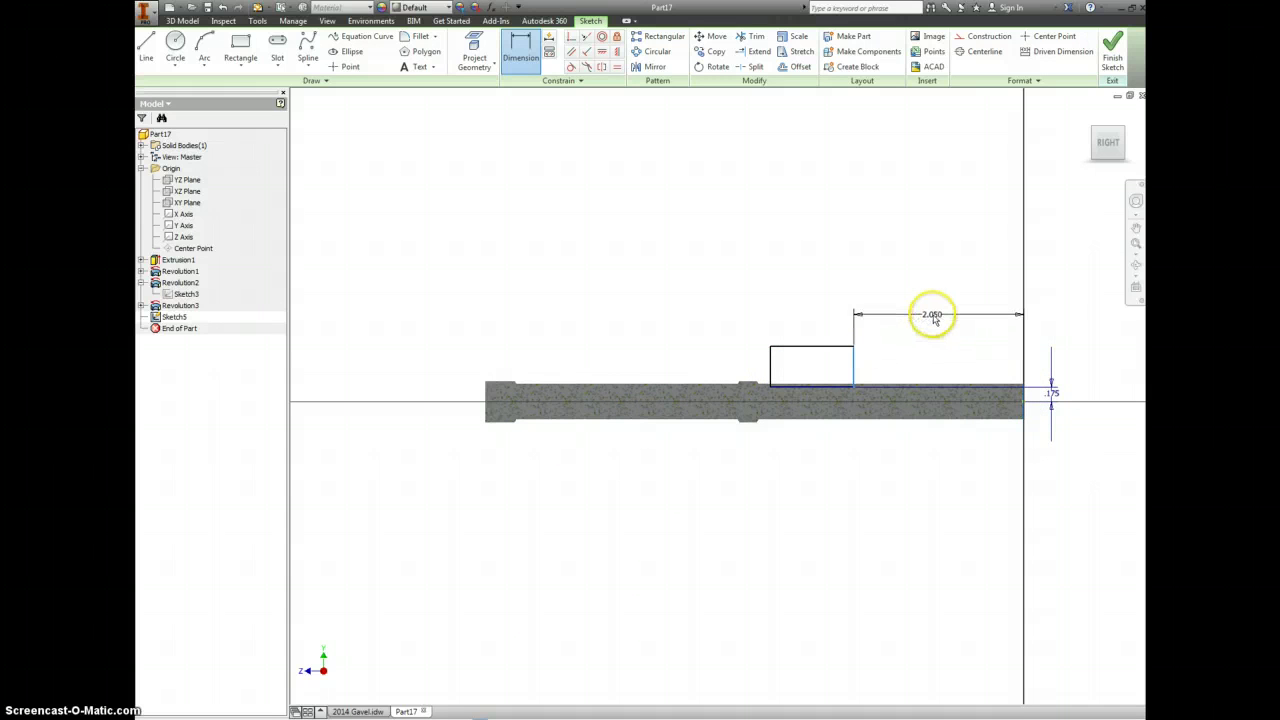
pyautogui.click(932, 317)
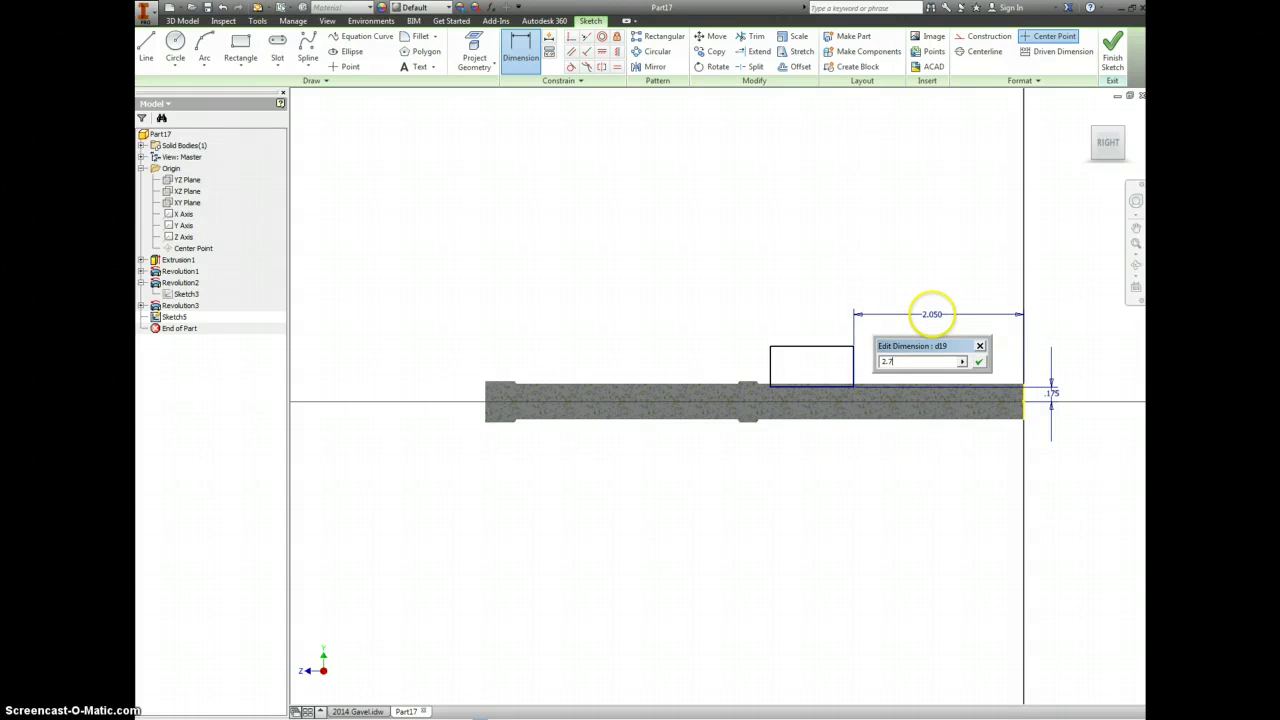
pyautogui.write('2.7')
pyautogui.press('Return')
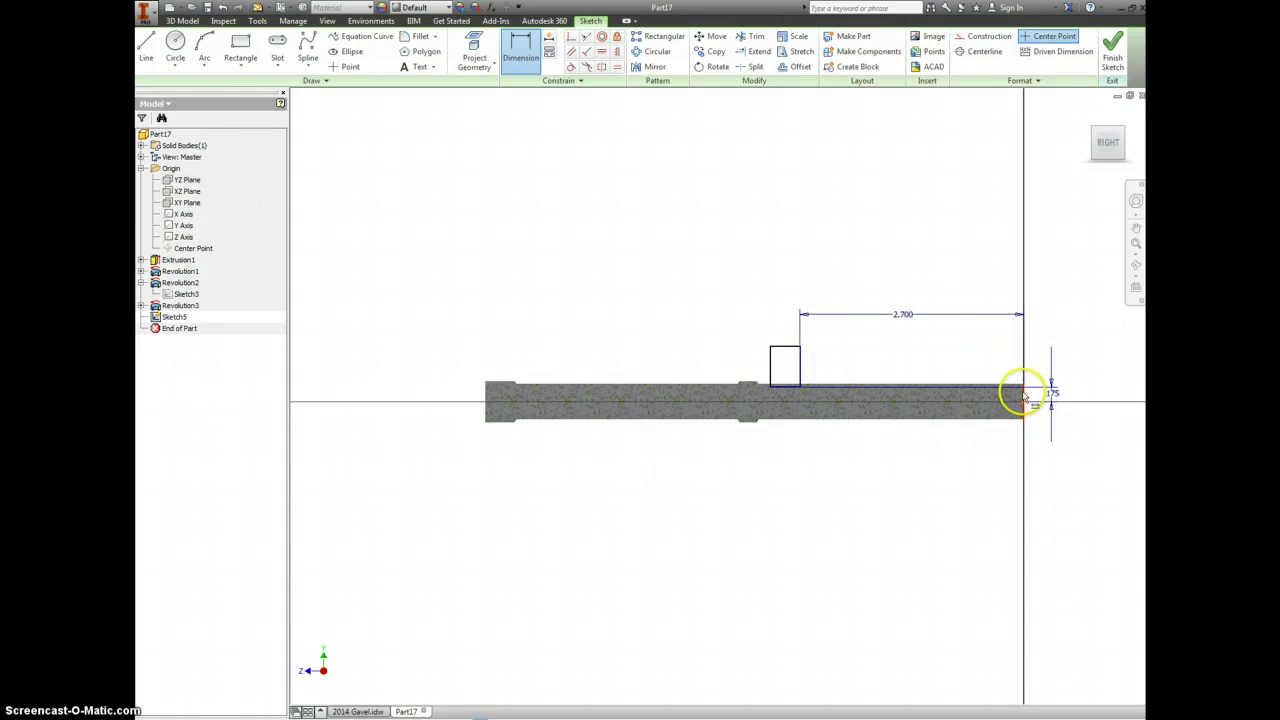
pyautogui.click(1021, 392)
pyautogui.click(771, 367)
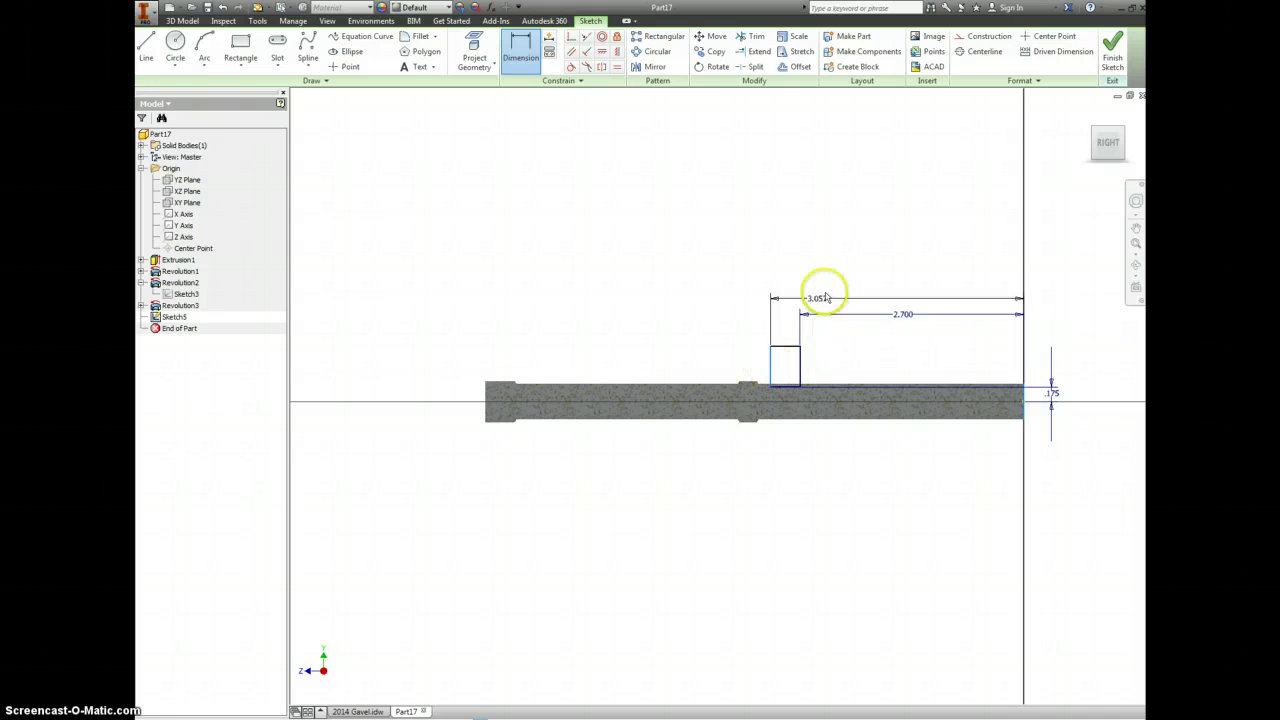
pyautogui.click(850, 285)
pyautogui.write('3.')
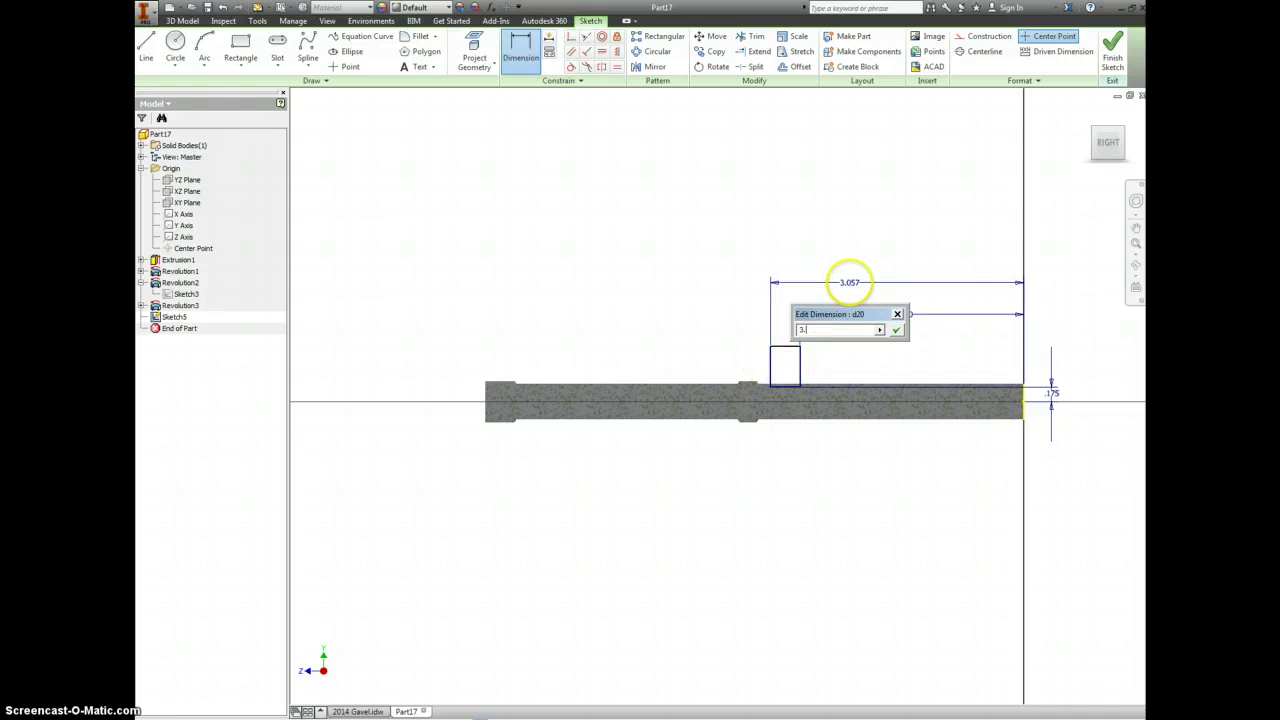
pyautogui.write('2')
pyautogui.press('Return')
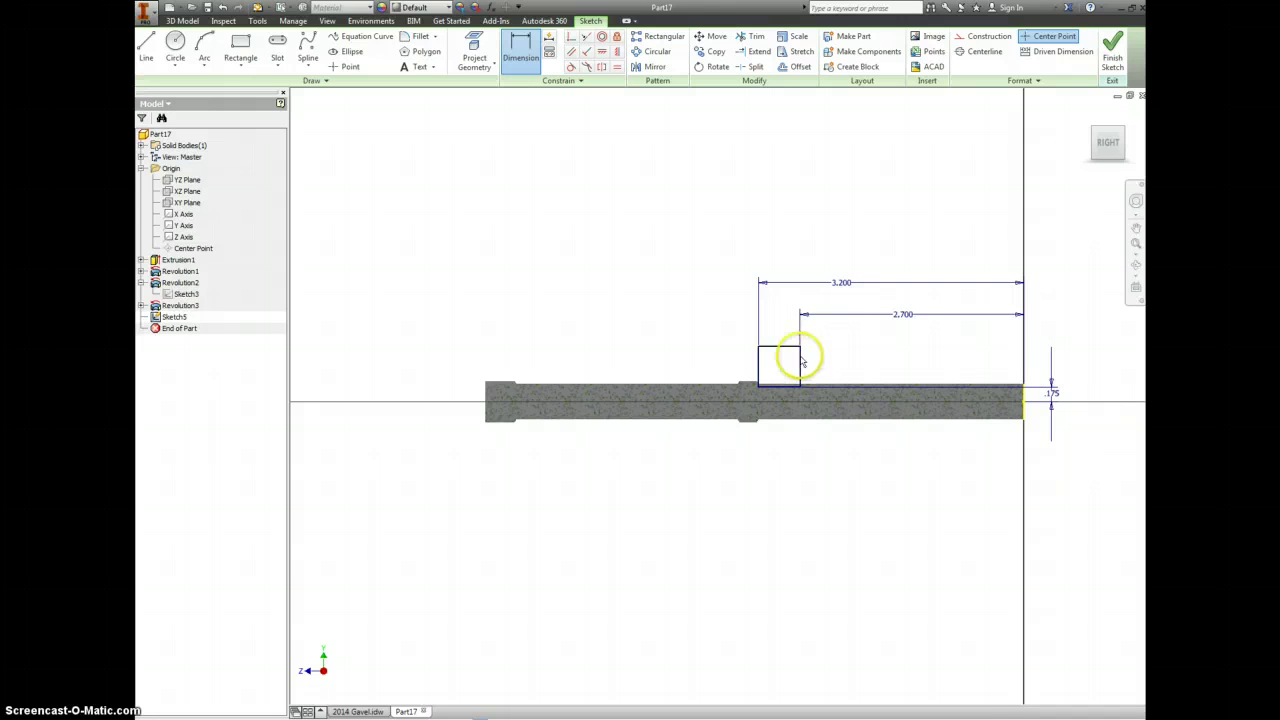
# Check the groove on the 2014 Gavel drawing and draw a 30-degree outward line from the rectangle's lower ring-side corner, closing it to the upper corner
pyautogui.click(378, 711)
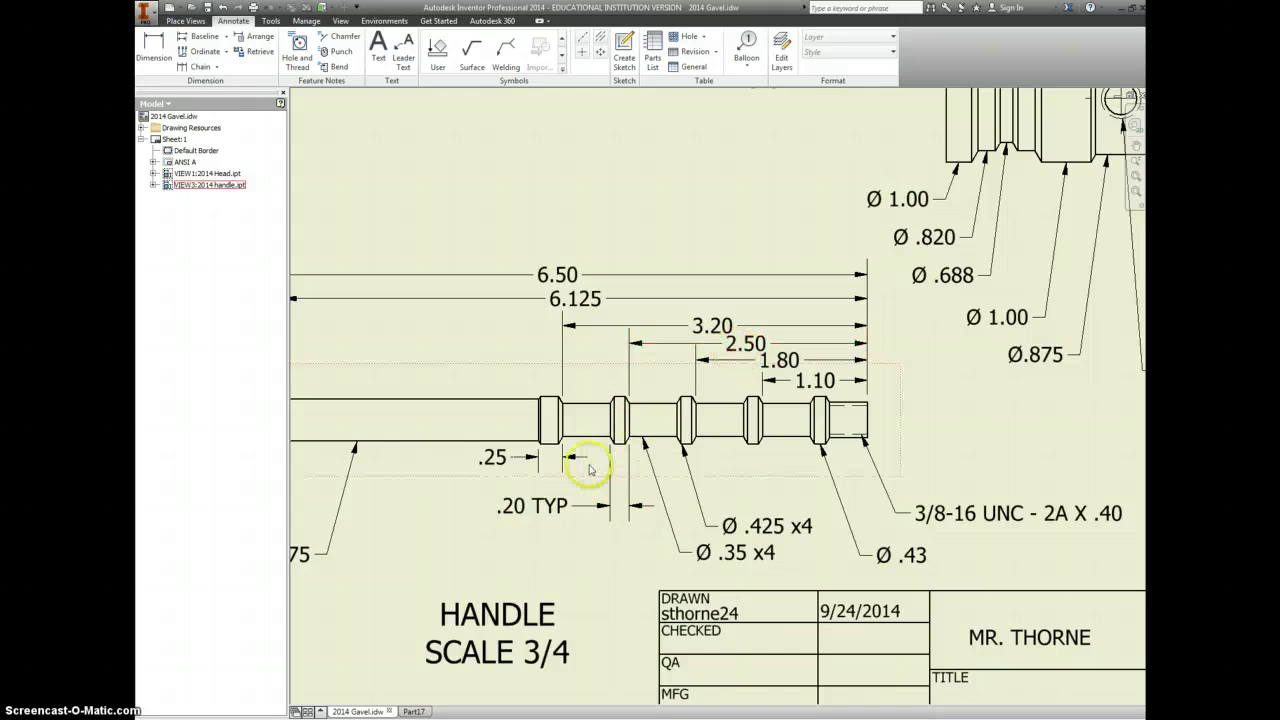
pyautogui.click(412, 711)
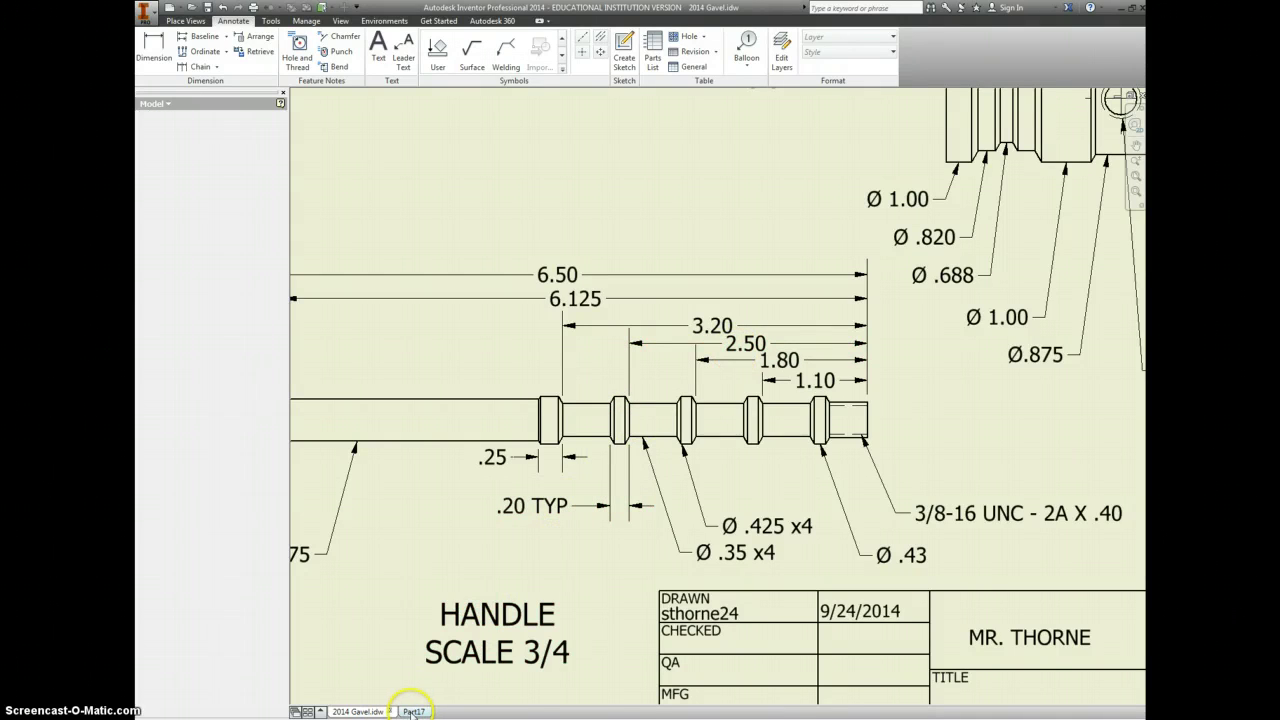
pyautogui.scroll(5, 790, 370)
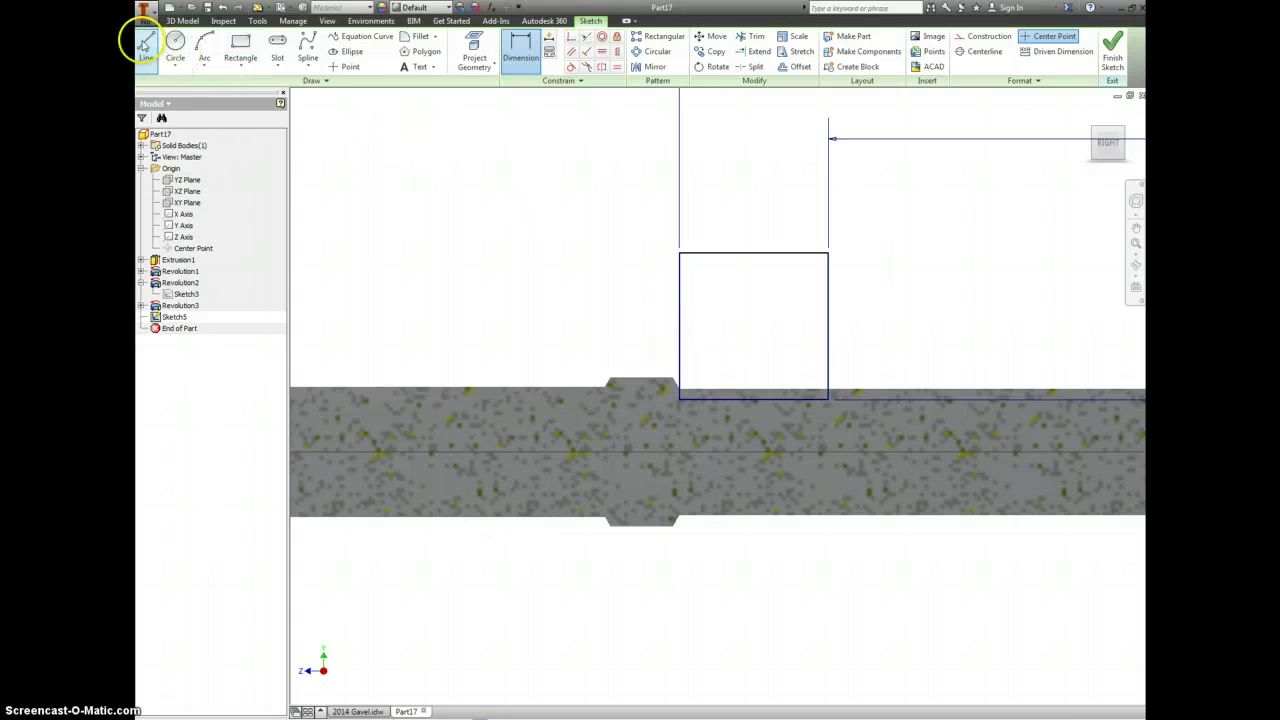
pyautogui.click(145, 45)
pyautogui.click(668, 392)
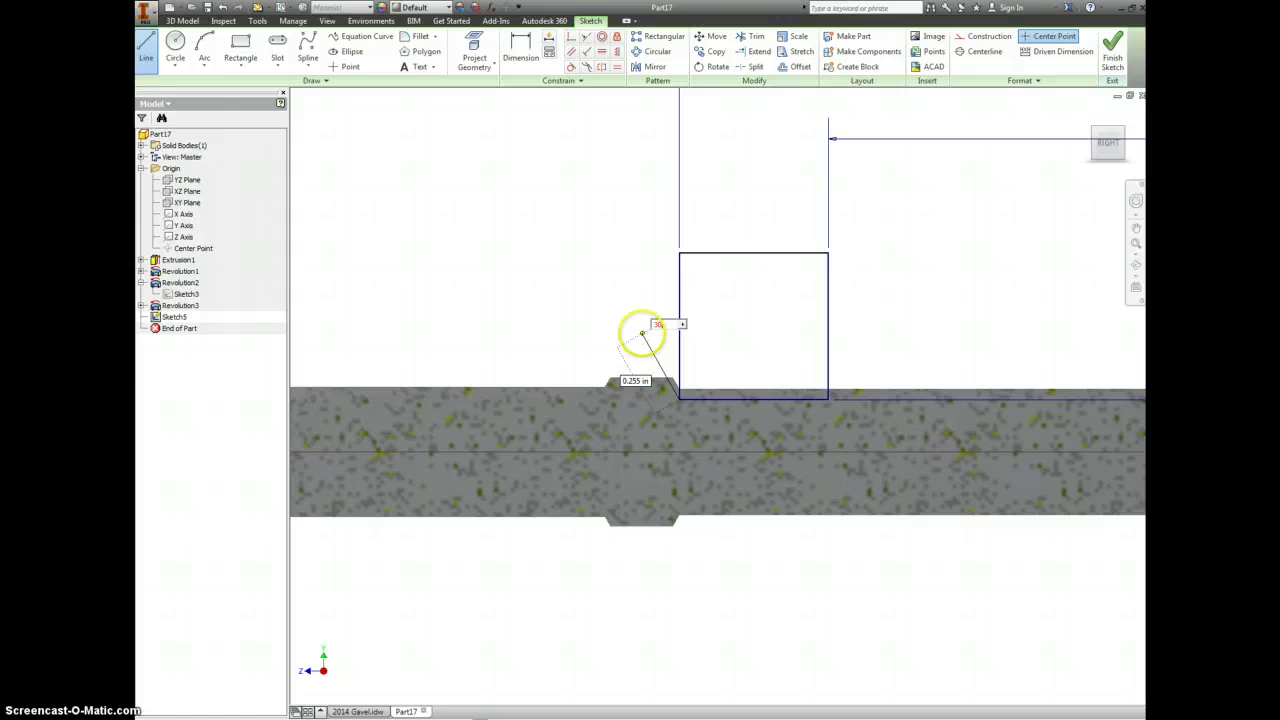
pyautogui.click(642, 333)
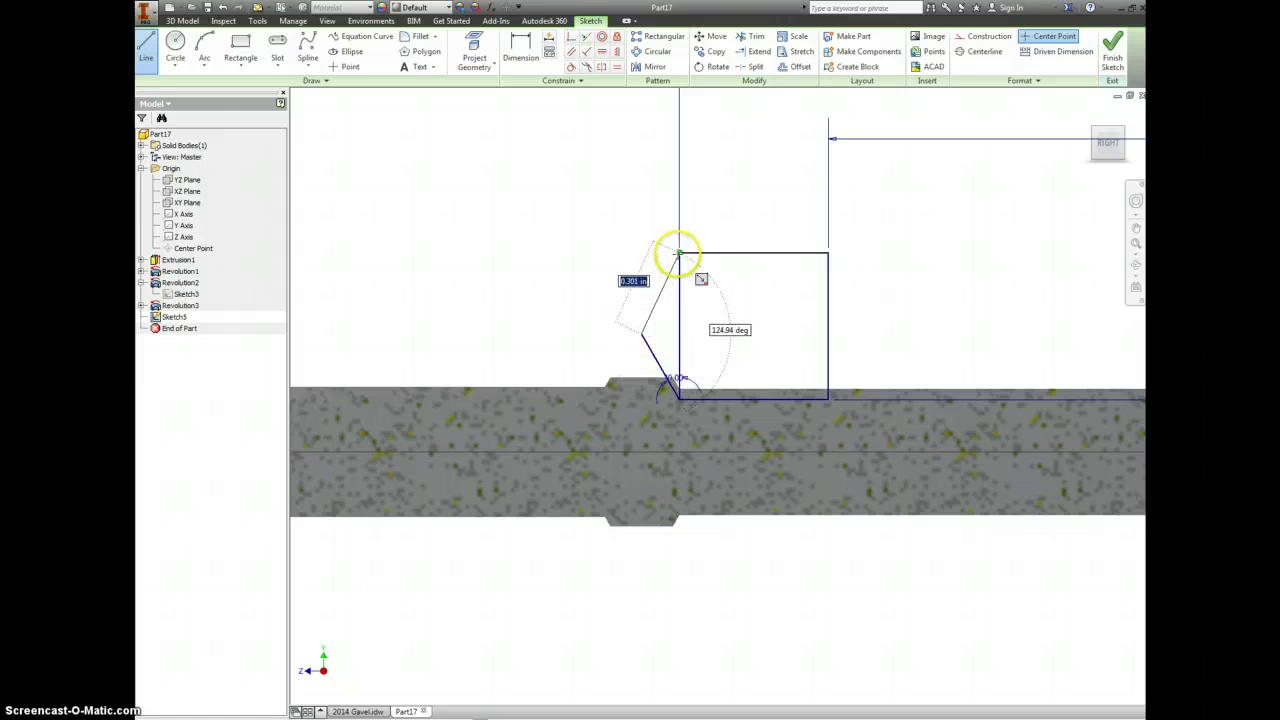
pyautogui.doubleClick(678, 255)
# Draw a 30-degree outward line from the rectangle's other lower corner and connect it to the upper corner
pyautogui.click(829, 398)
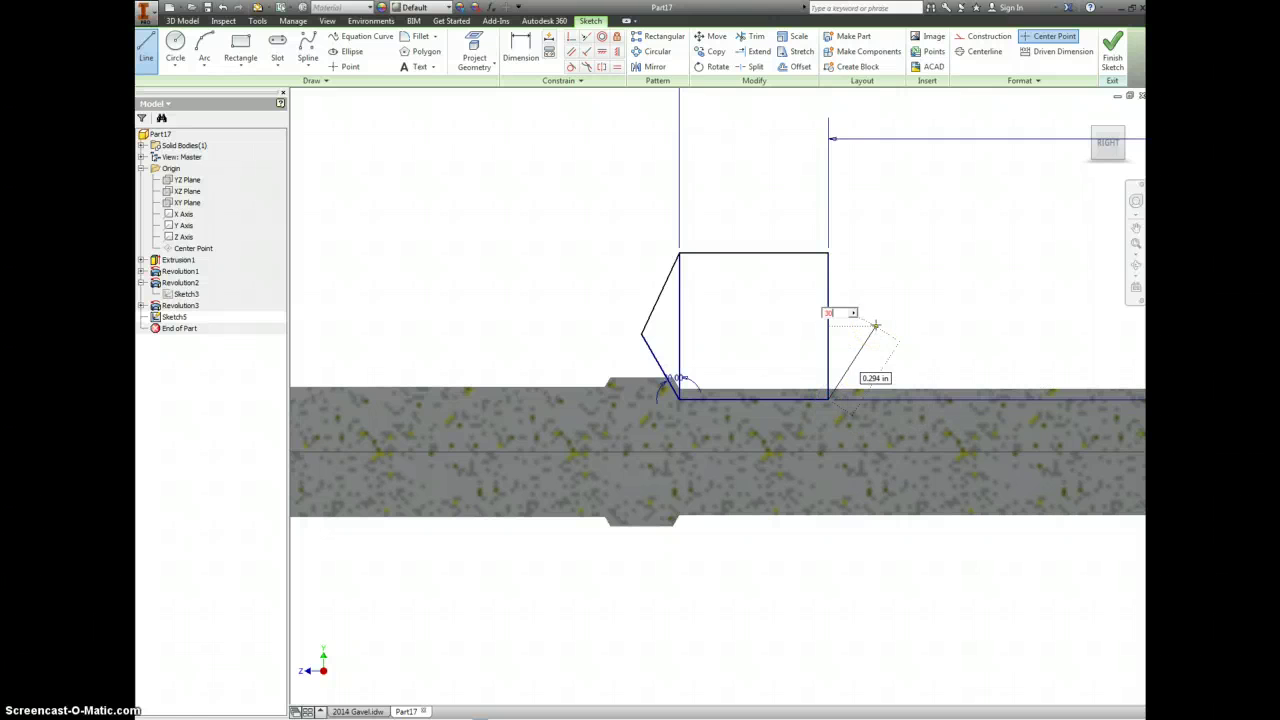
pyautogui.click(872, 325)
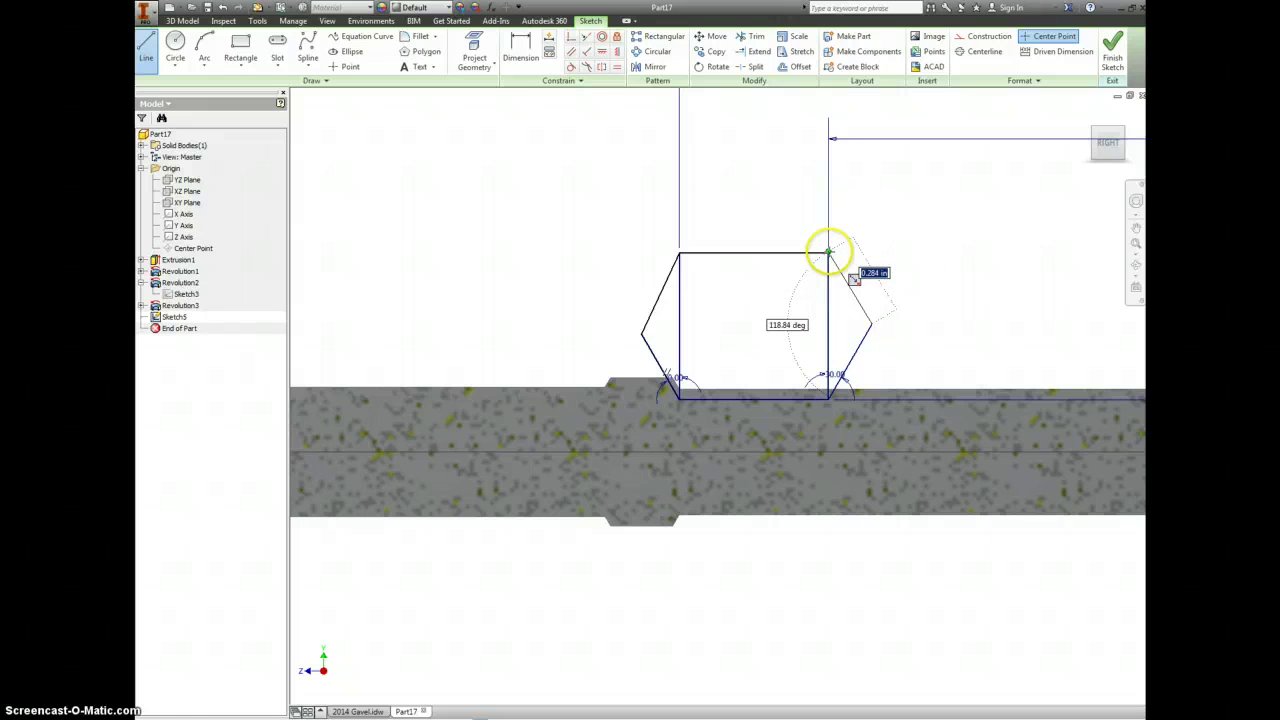
pyautogui.doubleClick(829, 251)
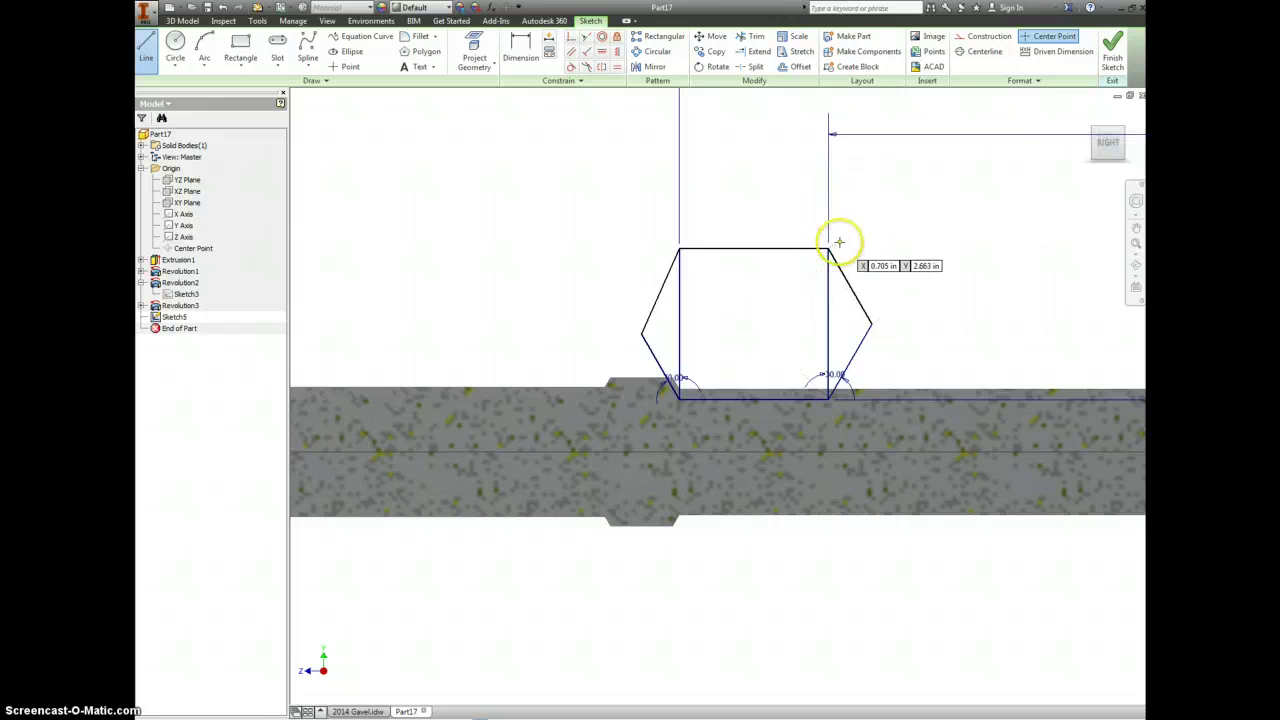
# Finish the sketch and revolve-cut the rectangle with both side triangles fully around the Z axis
pyautogui.click(1100, 62)
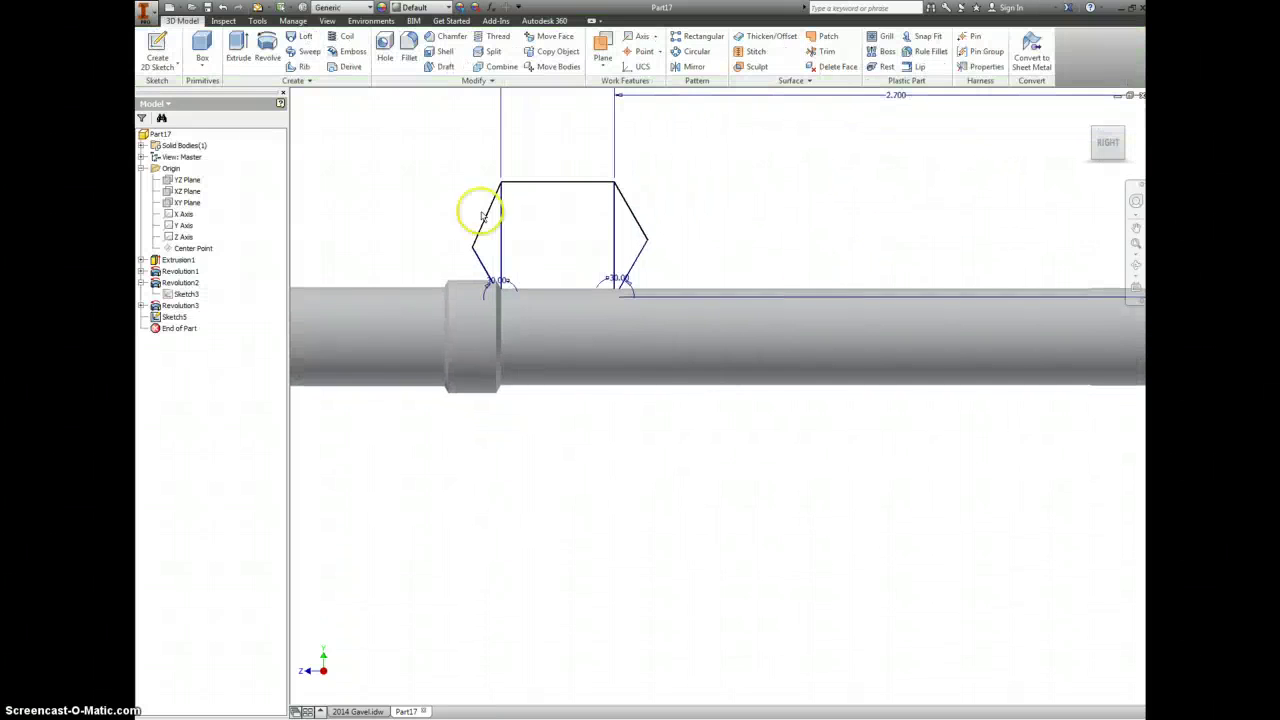
pyautogui.click(267, 57)
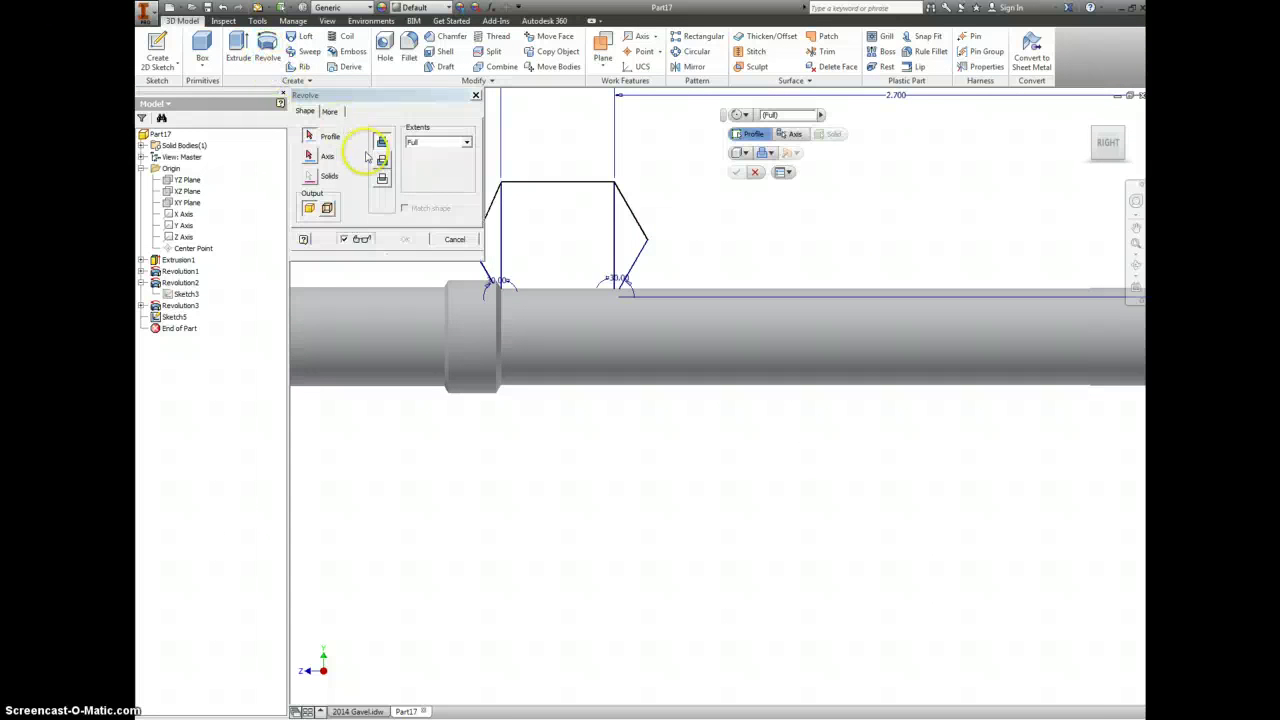
pyautogui.click(575, 230)
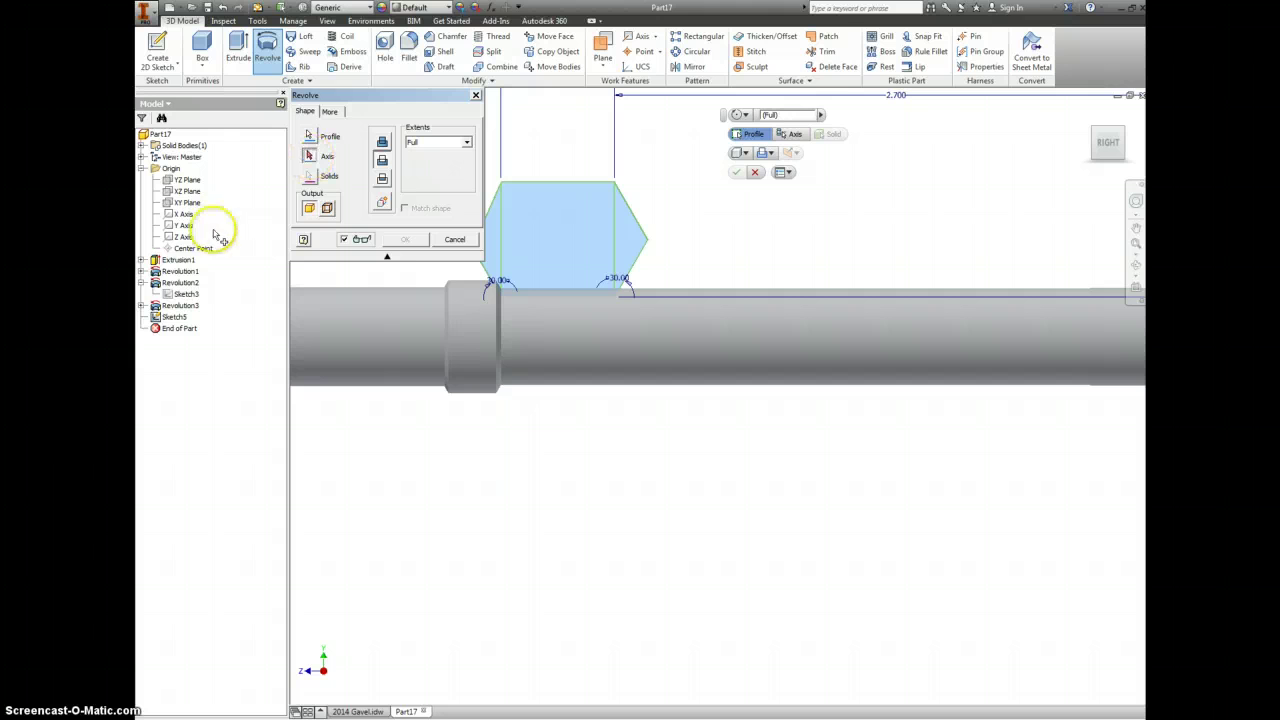
pyautogui.click(183, 236)
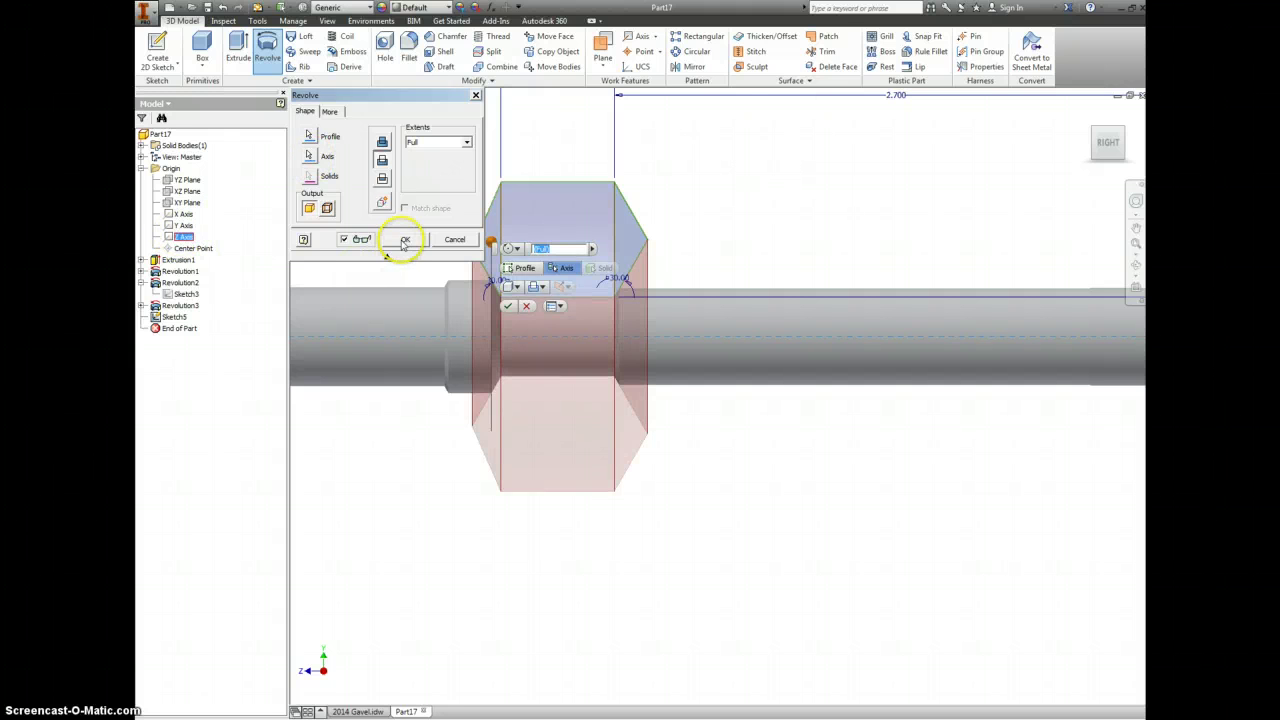
pyautogui.click(405, 240)
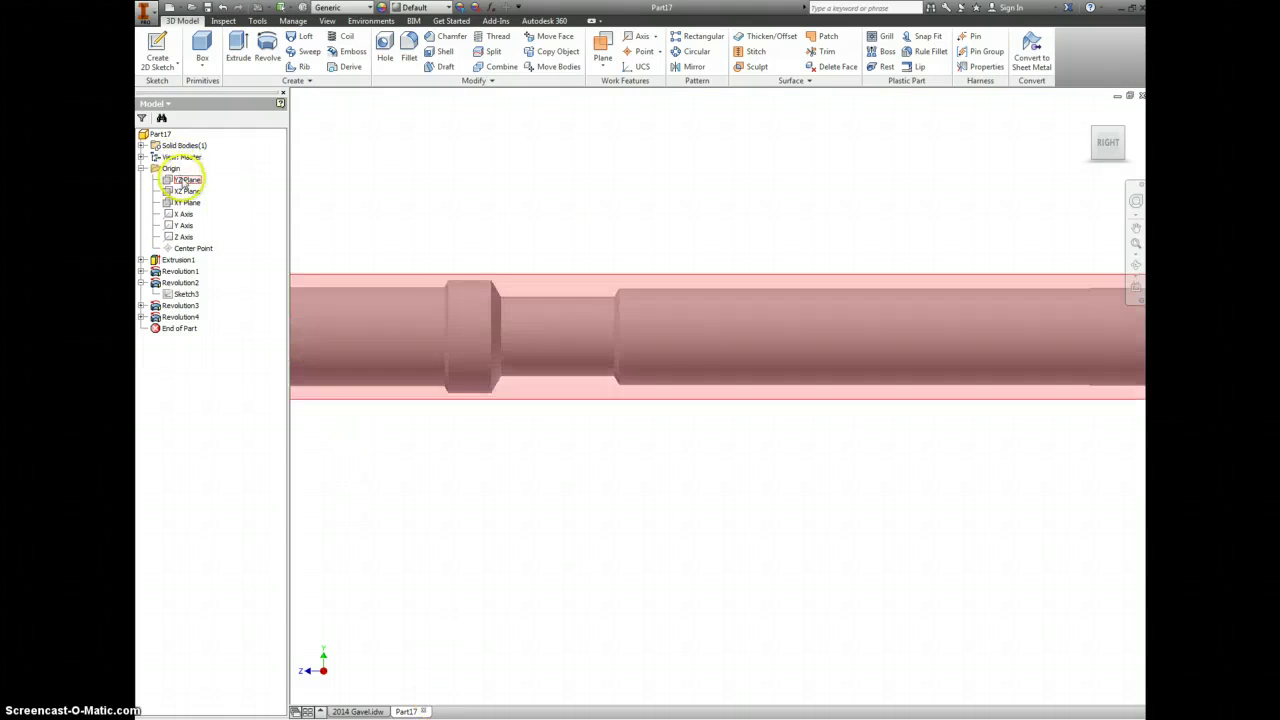
# Open another sketch on the YZ plane, rotate the view so the rod lies horizontal, and slice the graphics
pyautogui.rightClick(186, 181)
pyautogui.click(214, 212)
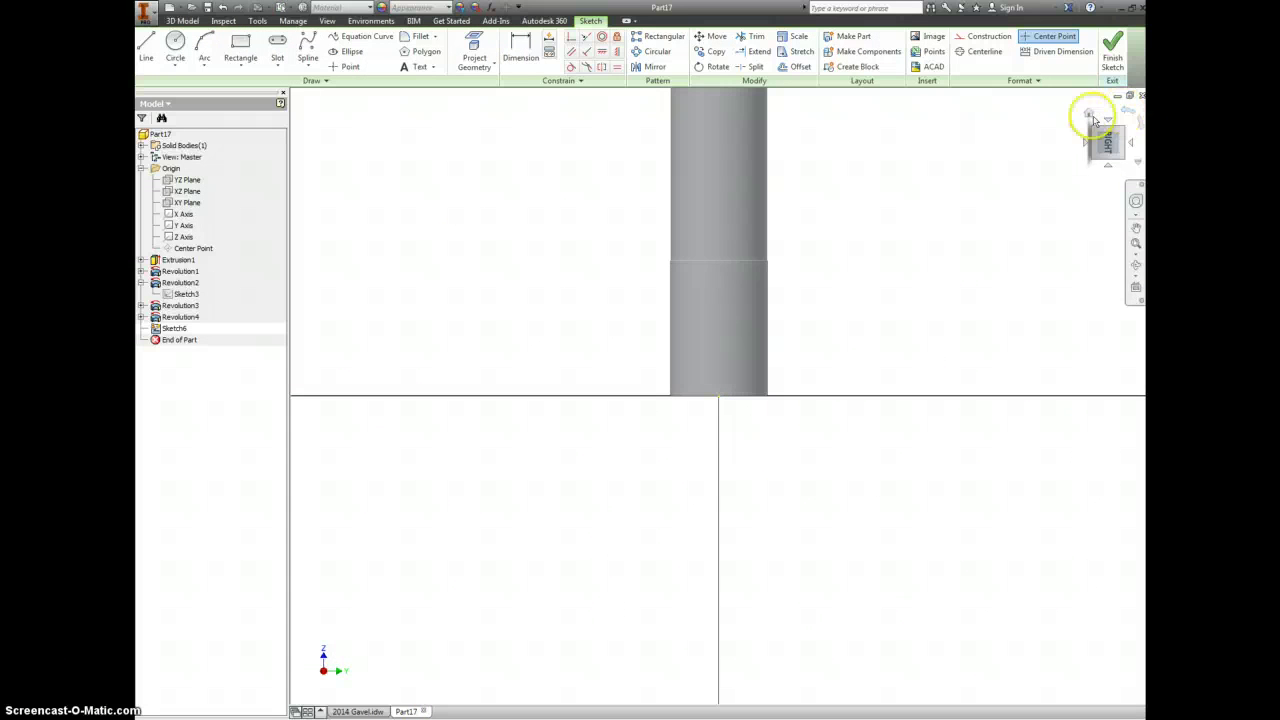
pyautogui.click(1095, 120)
pyautogui.rightClick(772, 332)
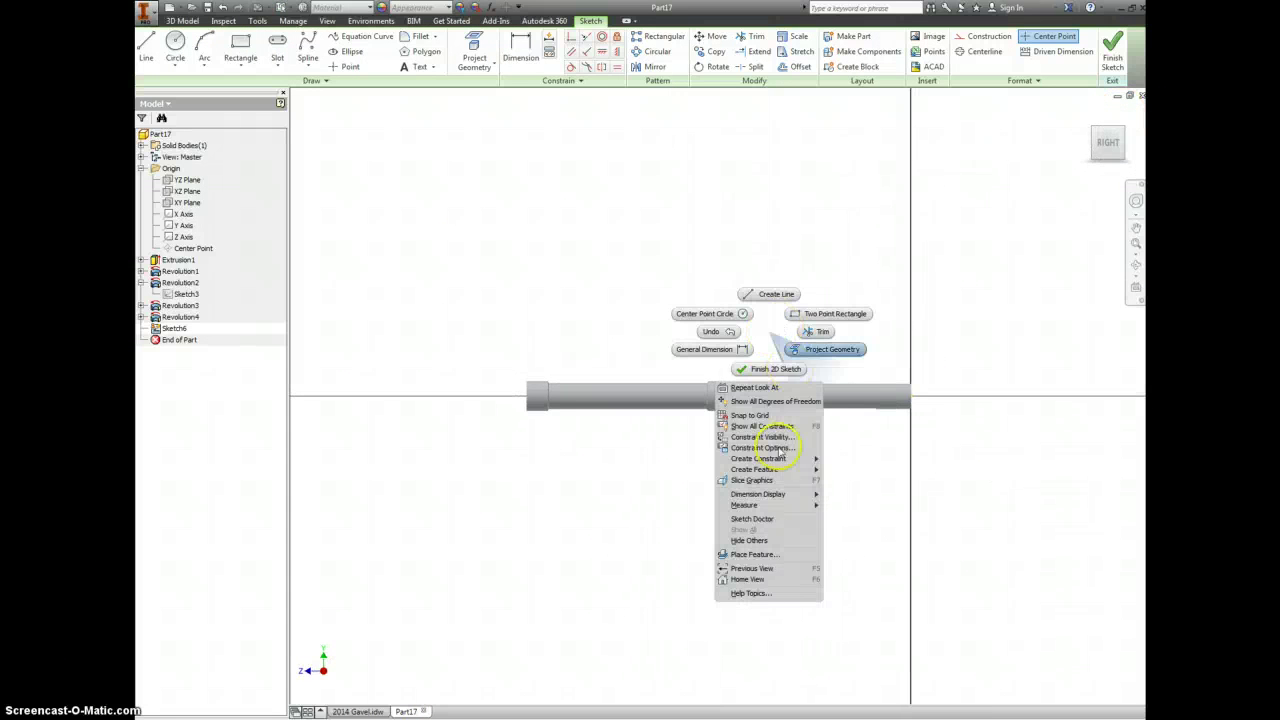
pyautogui.click(757, 480)
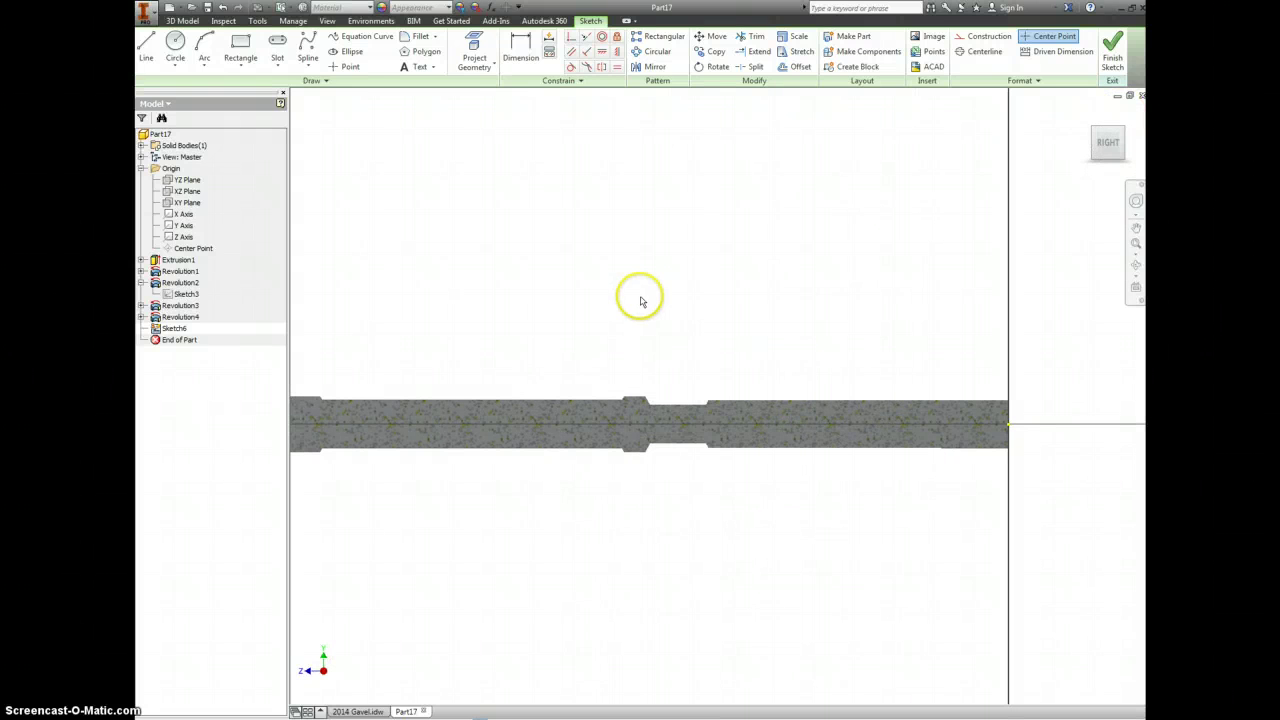
# Sketch a rectangle over the rod's upper edge between the new groove and the end face, and check the groove positions on the 2014 Gavel drawing
pyautogui.click(240, 45)
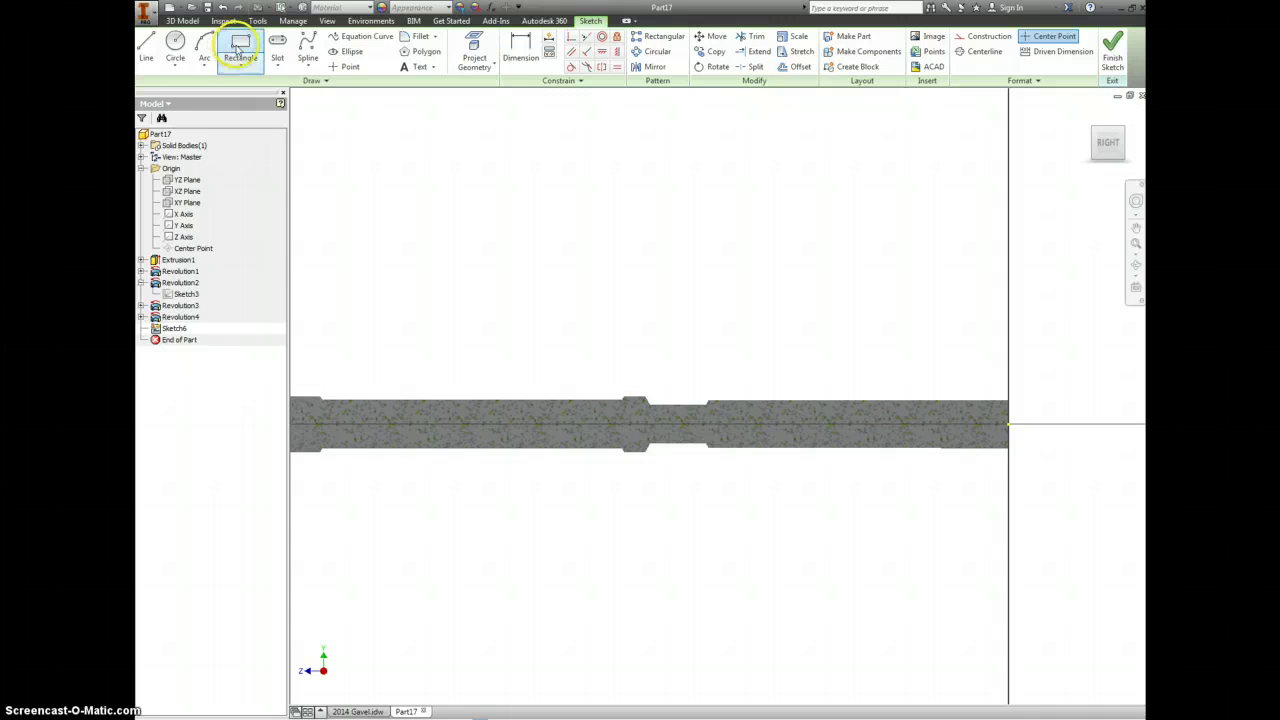
pyautogui.click(731, 359)
pyautogui.click(802, 409)
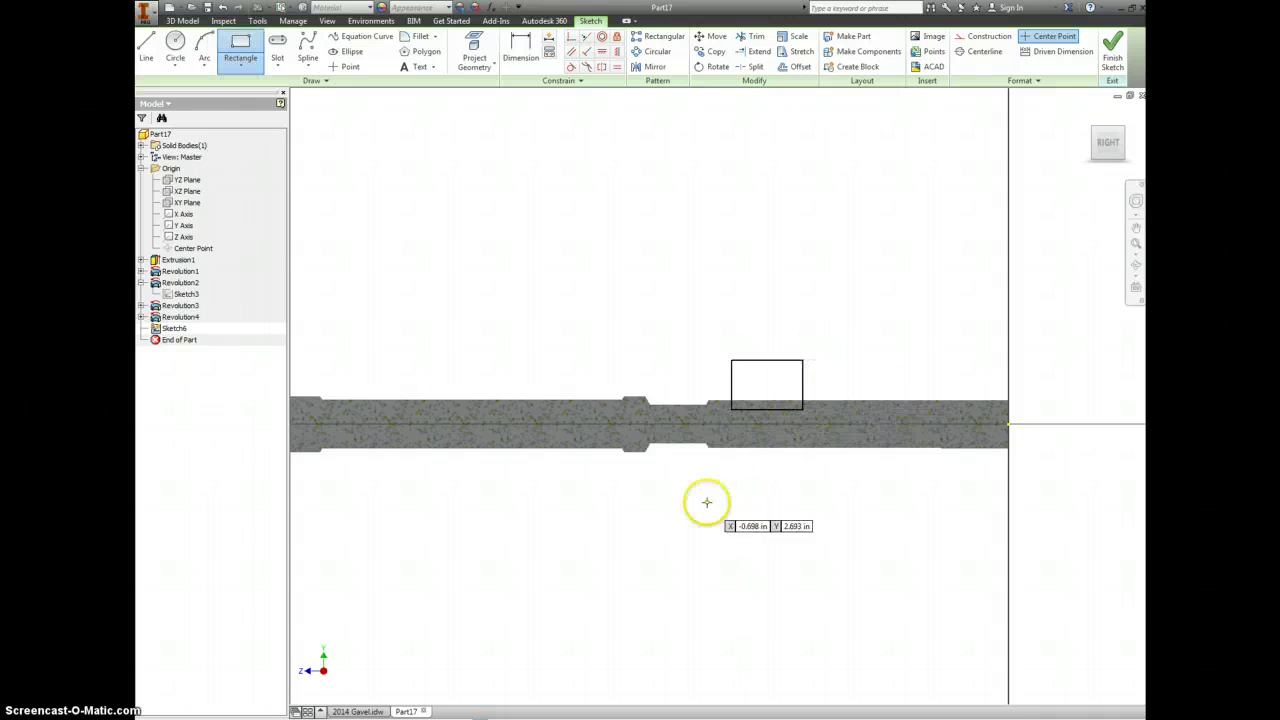
pyautogui.click(362, 711)
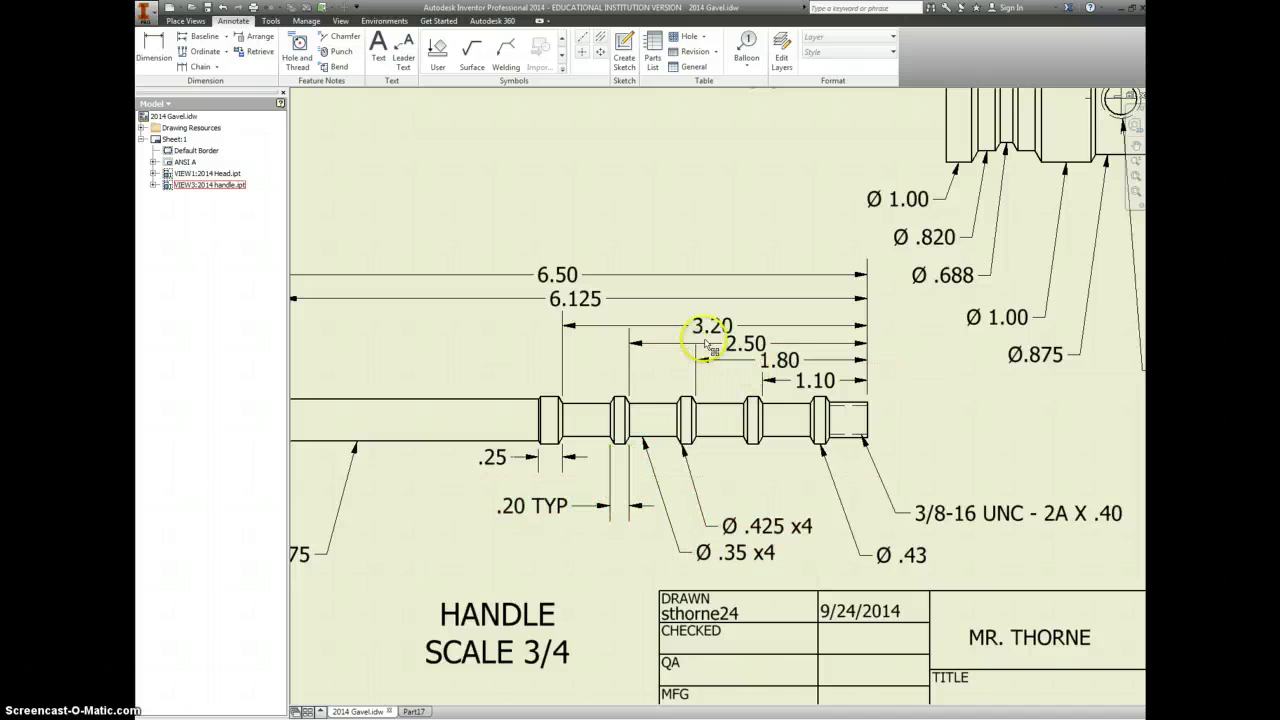
pyautogui.click(410, 711)
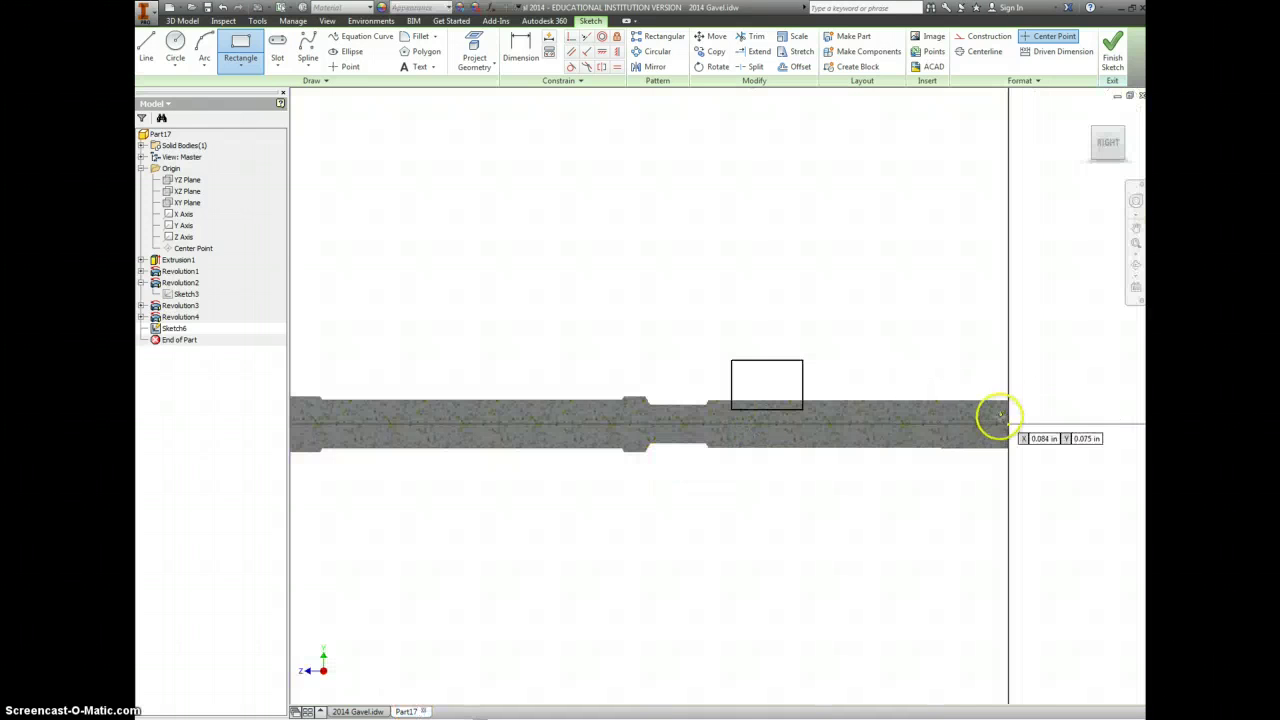
# Dimension the rectangle's far and near sides at 2.5 in and 2 in from the rod's end face
pyautogui.press('d')
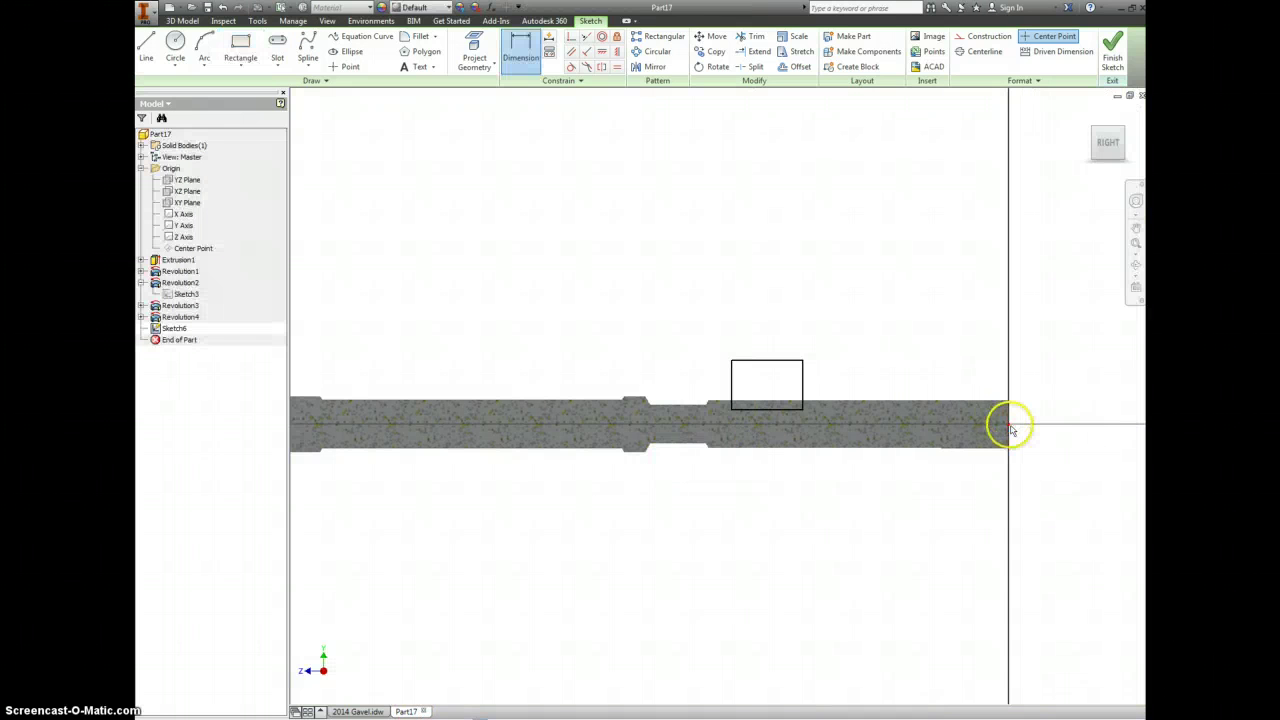
pyautogui.click(737, 385)
pyautogui.click(818, 324)
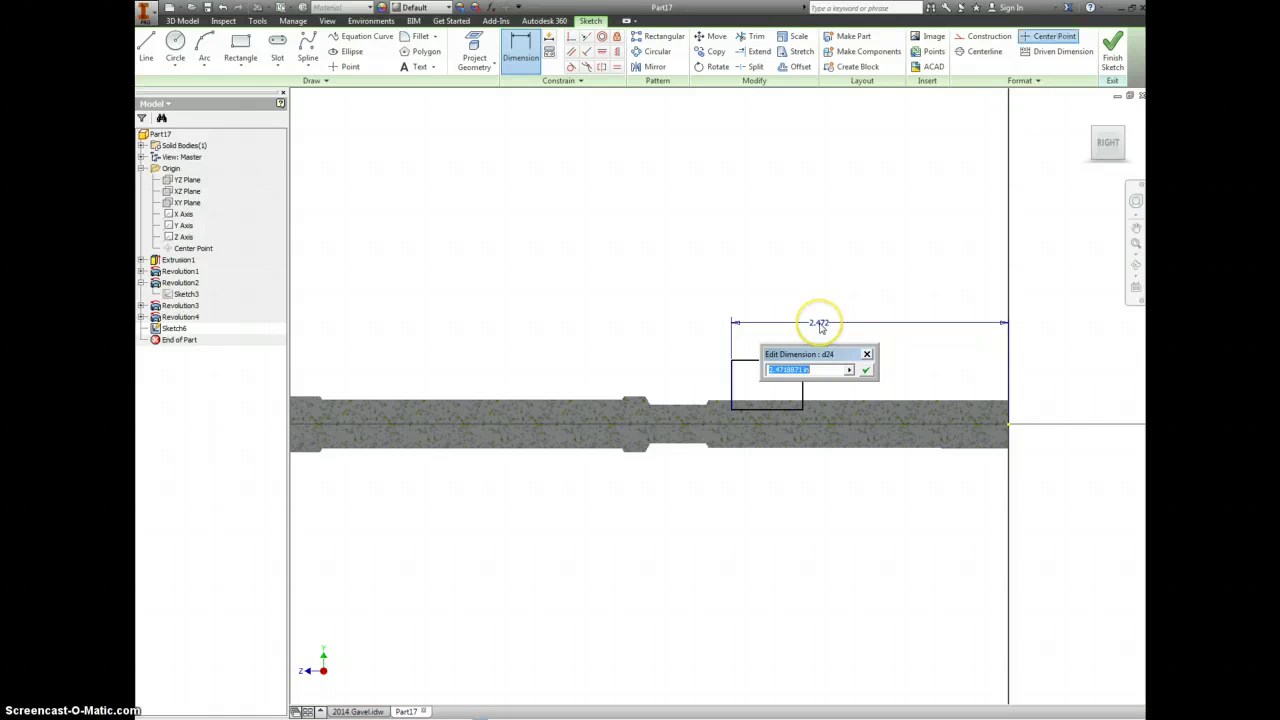
pyautogui.press('Return')
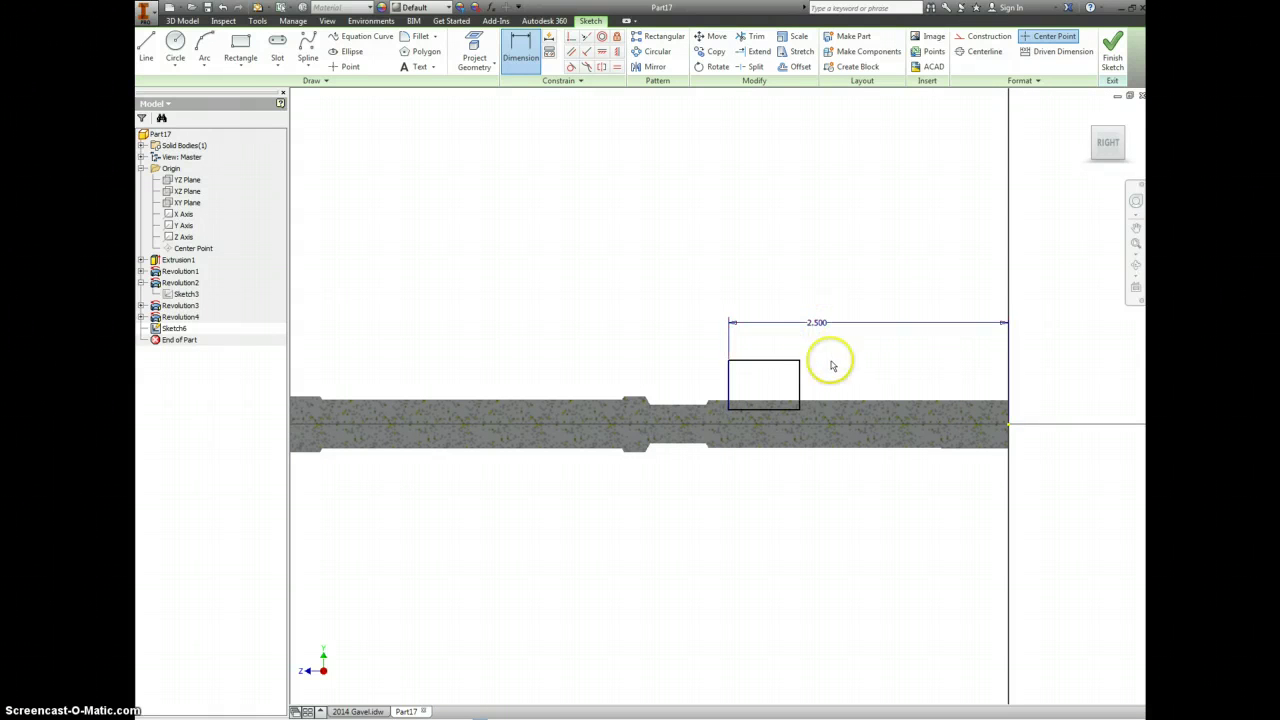
pyautogui.click(800, 378)
pyautogui.click(1006, 423)
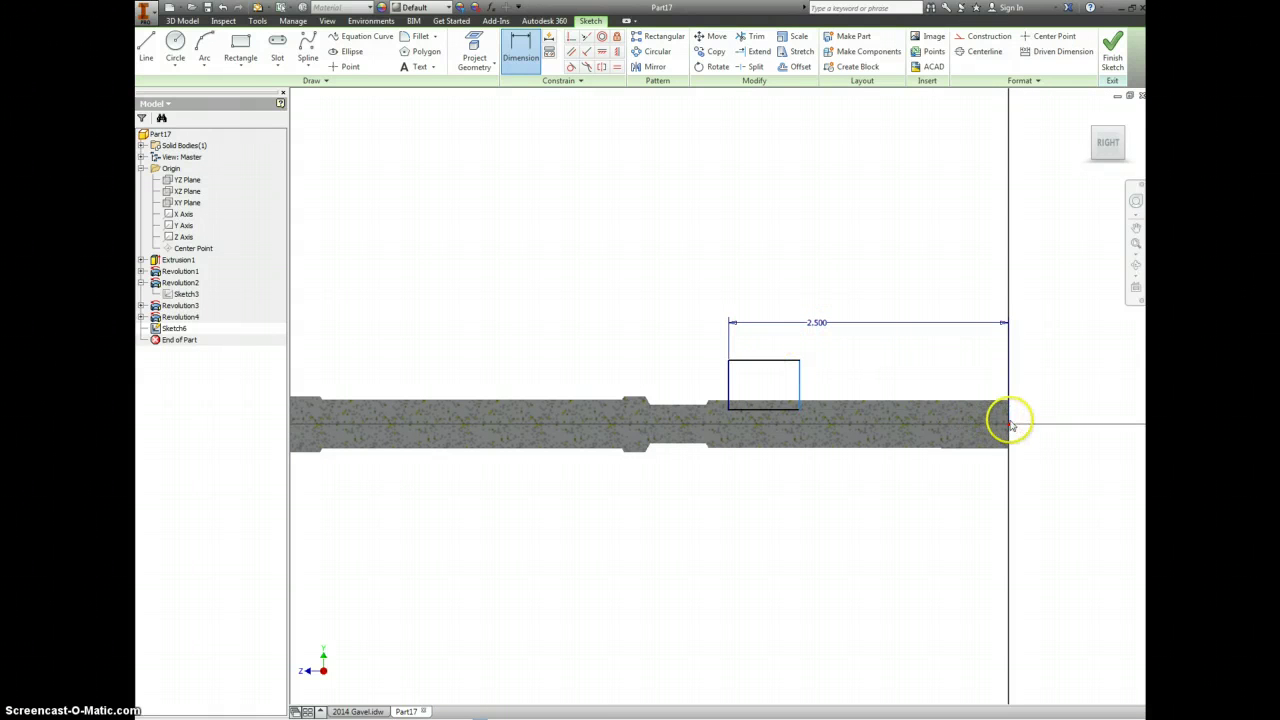
pyautogui.click(970, 372)
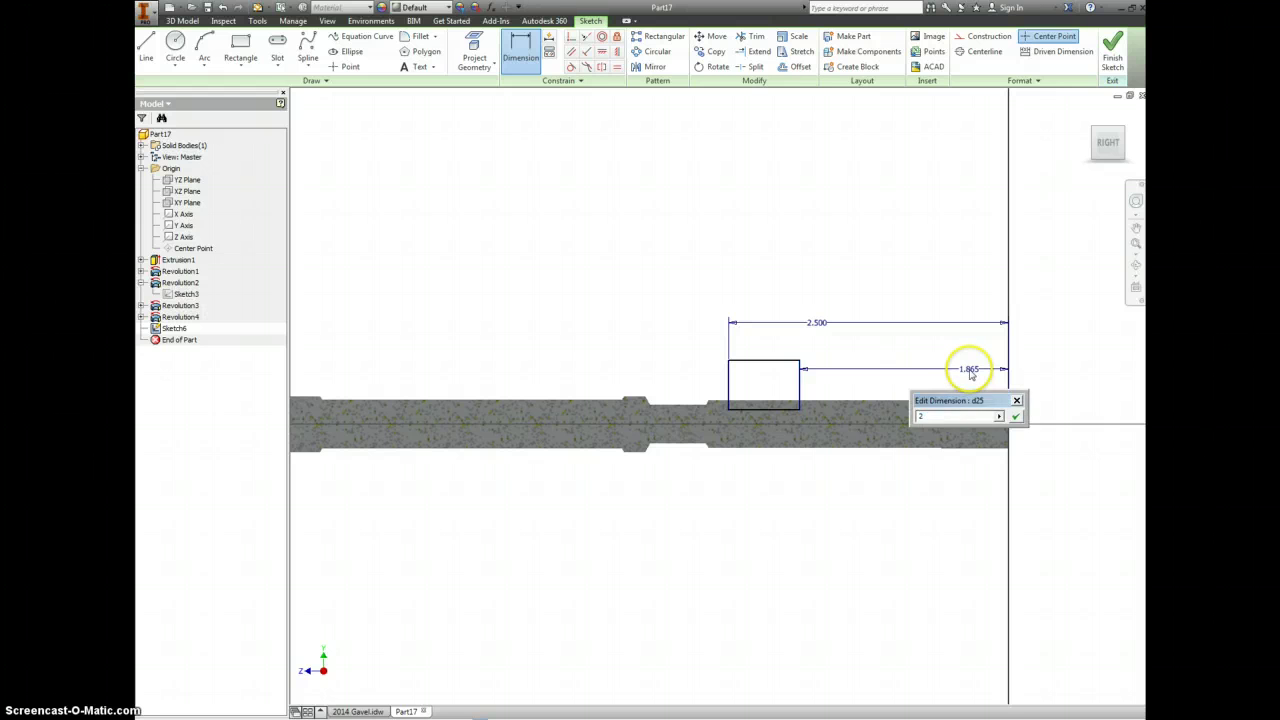
pyautogui.press('Return')
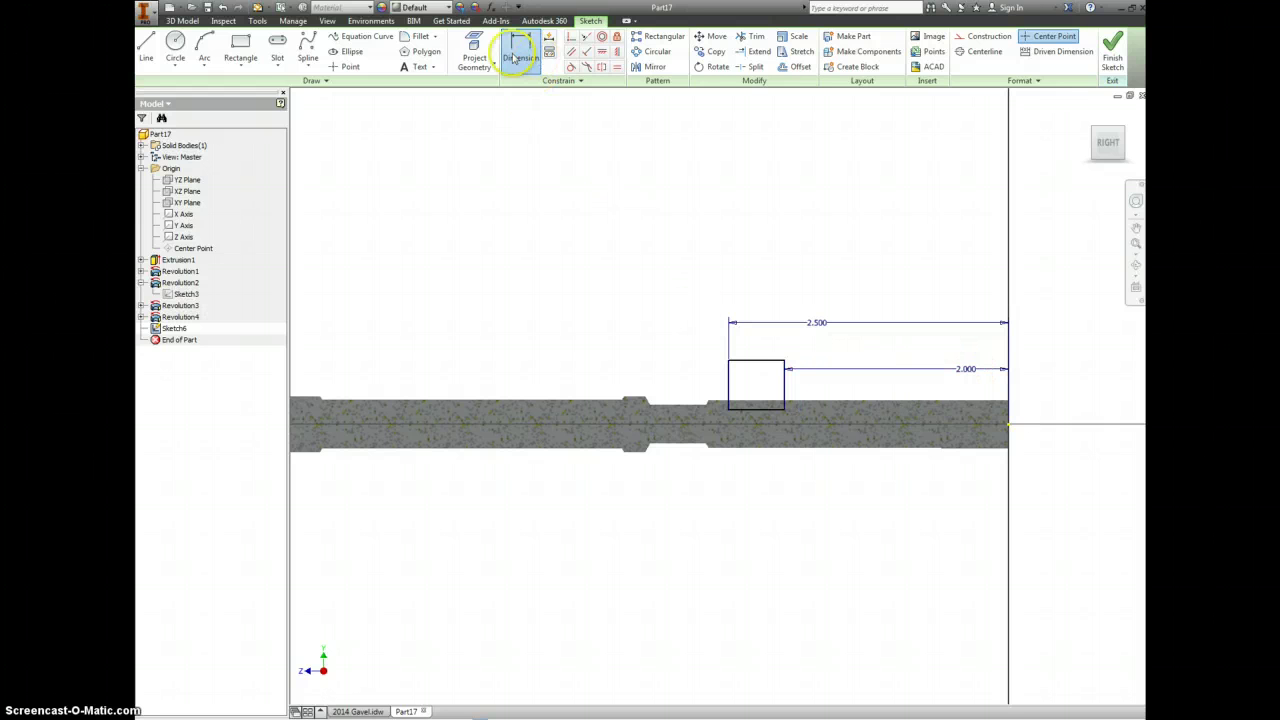
# Project the floor edge of the neighbouring groove into the sketch and constrain the rectangle's lower corner level with it
pyautogui.press('p')
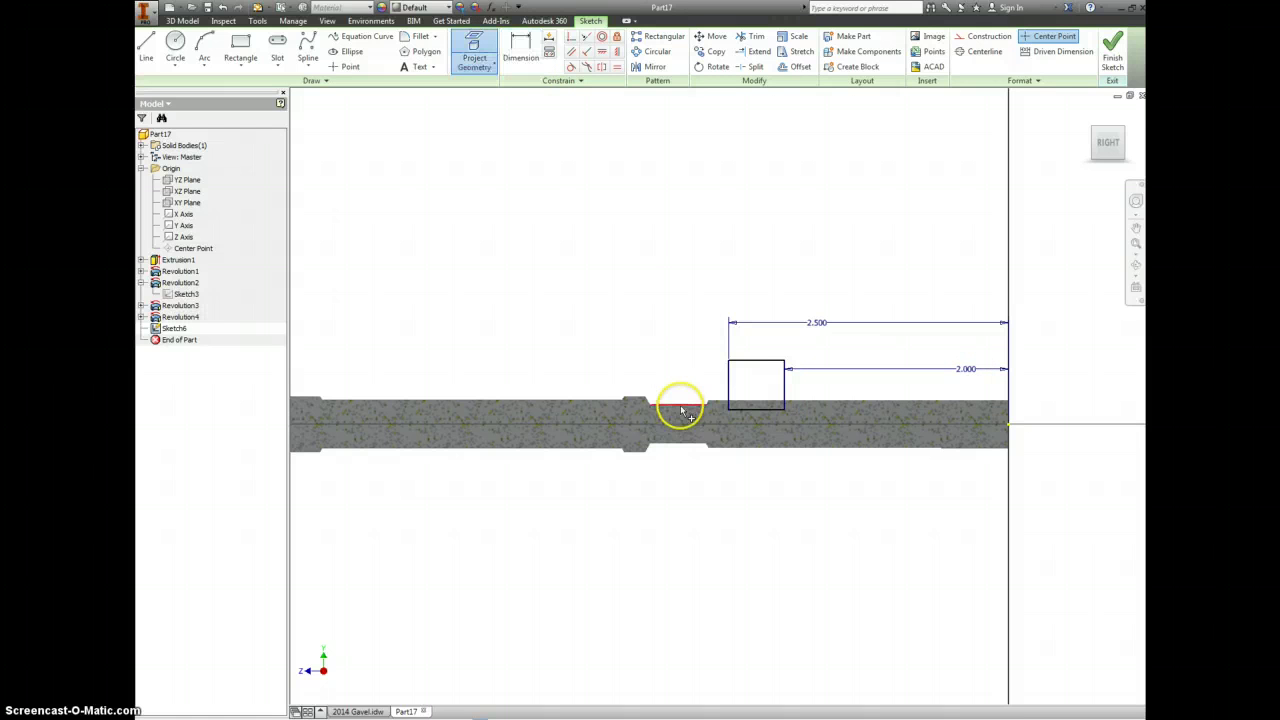
pyautogui.click(678, 404)
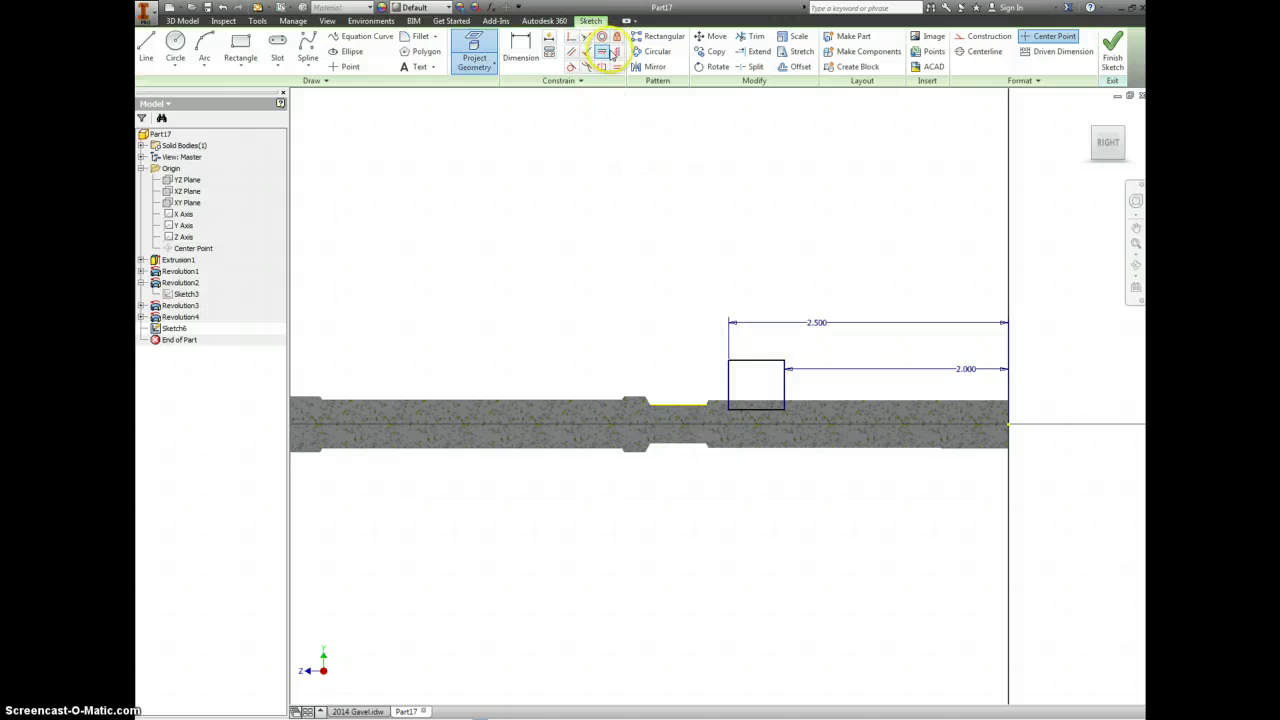
pyautogui.scroll(3, 710, 410)
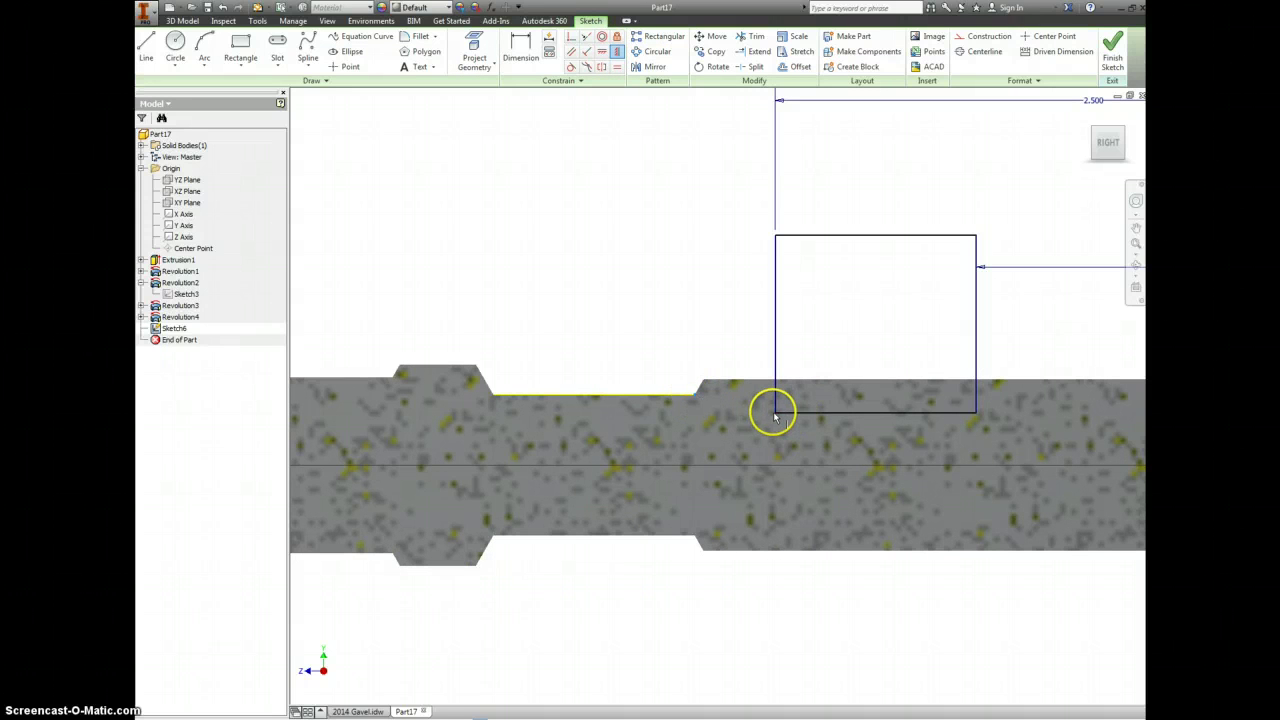
pyautogui.moveTo(774, 409); pyautogui.dragTo(771, 411)
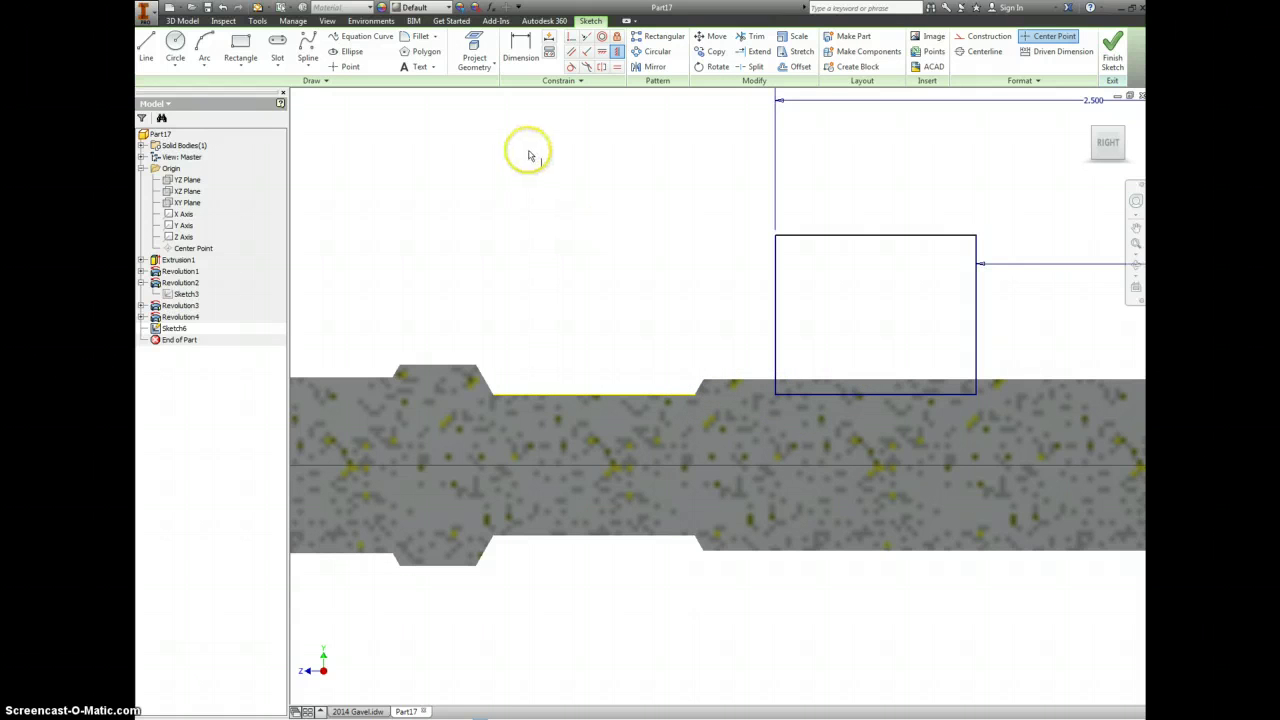
# Draw a 30-degree outward line from the rectangle's lower corner nearest the existing groove and connect it to the upper corner
pyautogui.click(146, 44)
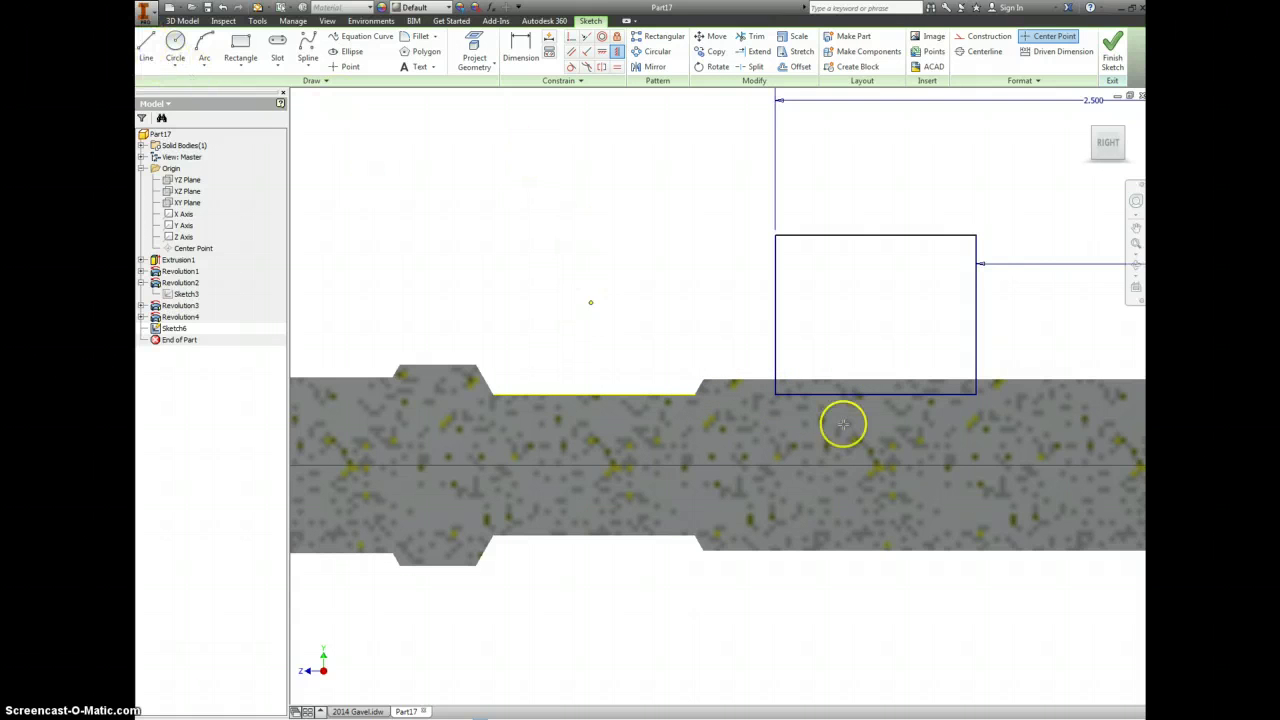
pyautogui.click(775, 393)
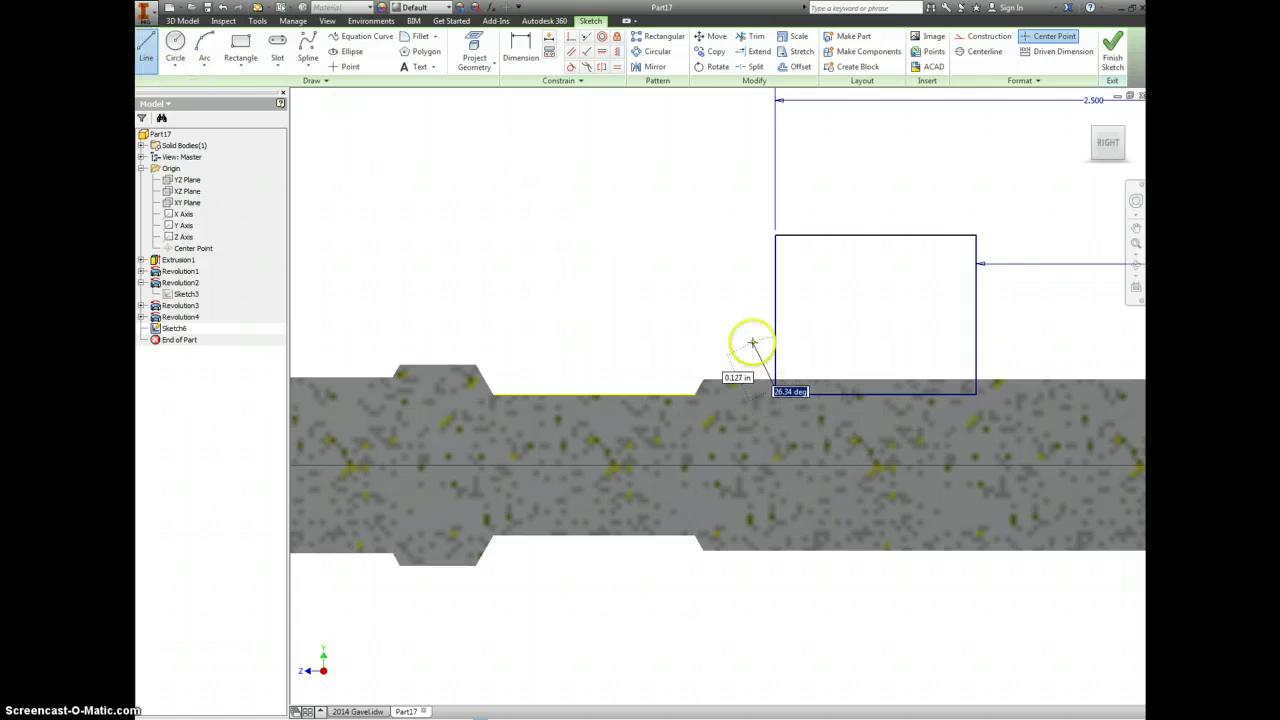
pyautogui.click(752, 343)
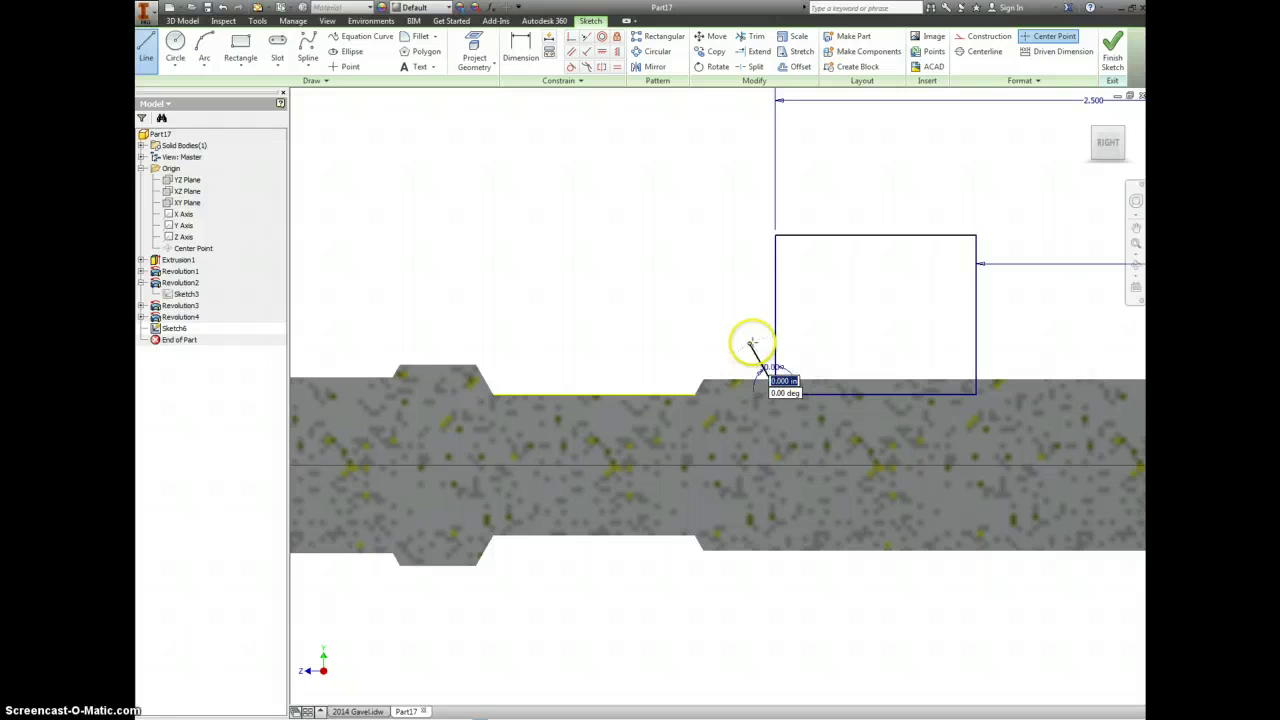
pyautogui.click(773, 236)
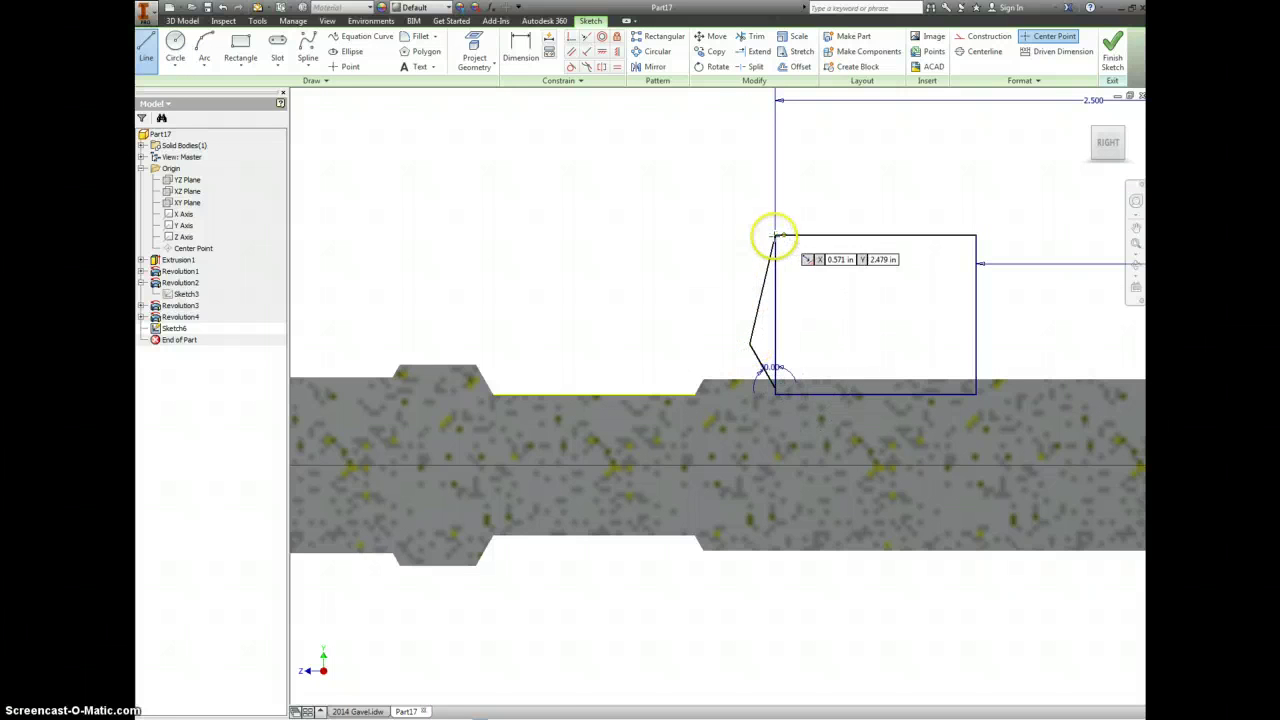
# Draw the matching 30-degree triangle on the rectangle's end-face side and make the first angled line's loose end coincident with the rectangle's bottom line
pyautogui.click(976, 392)
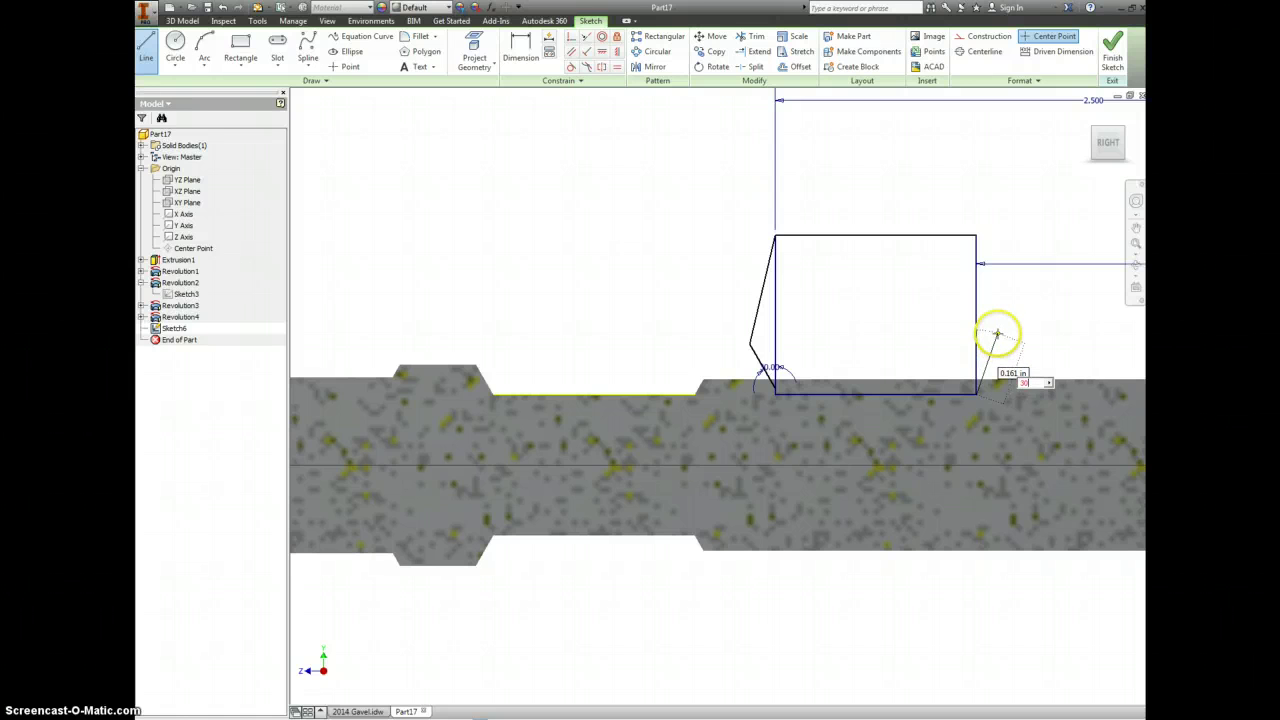
pyautogui.click(996, 338)
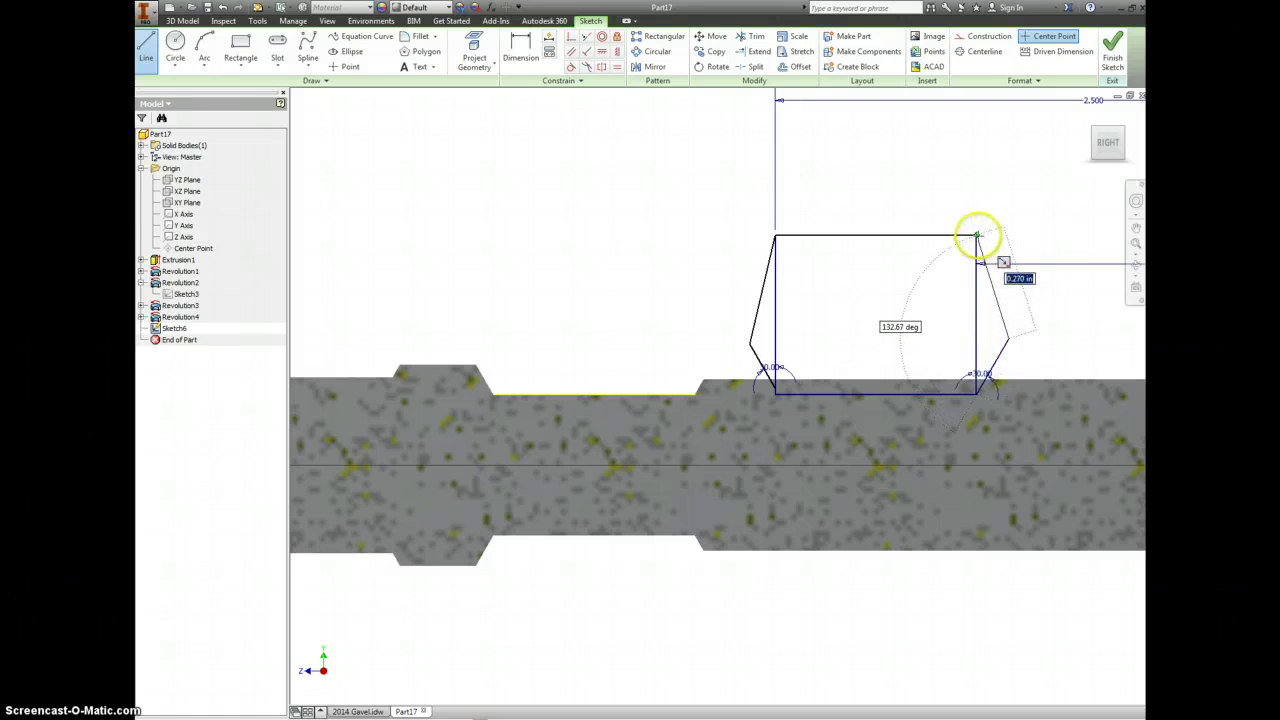
pyautogui.doubleClick(977, 236)
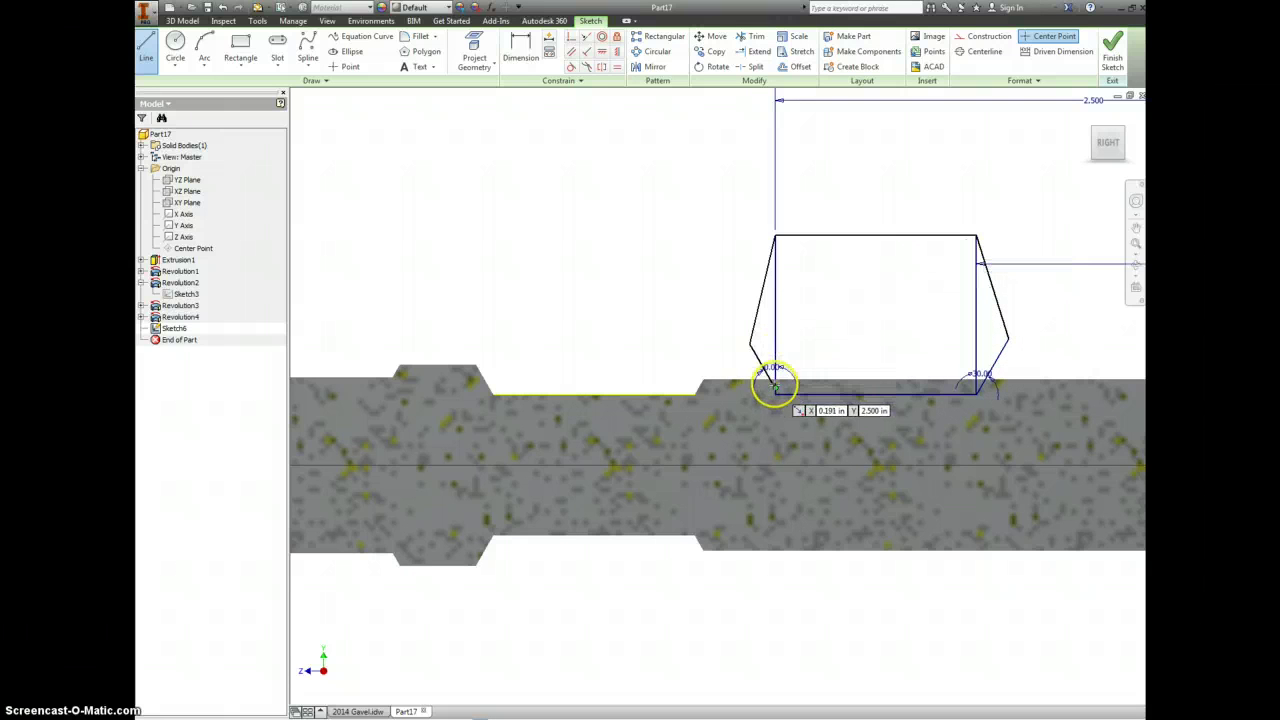
pyautogui.click(572, 38)
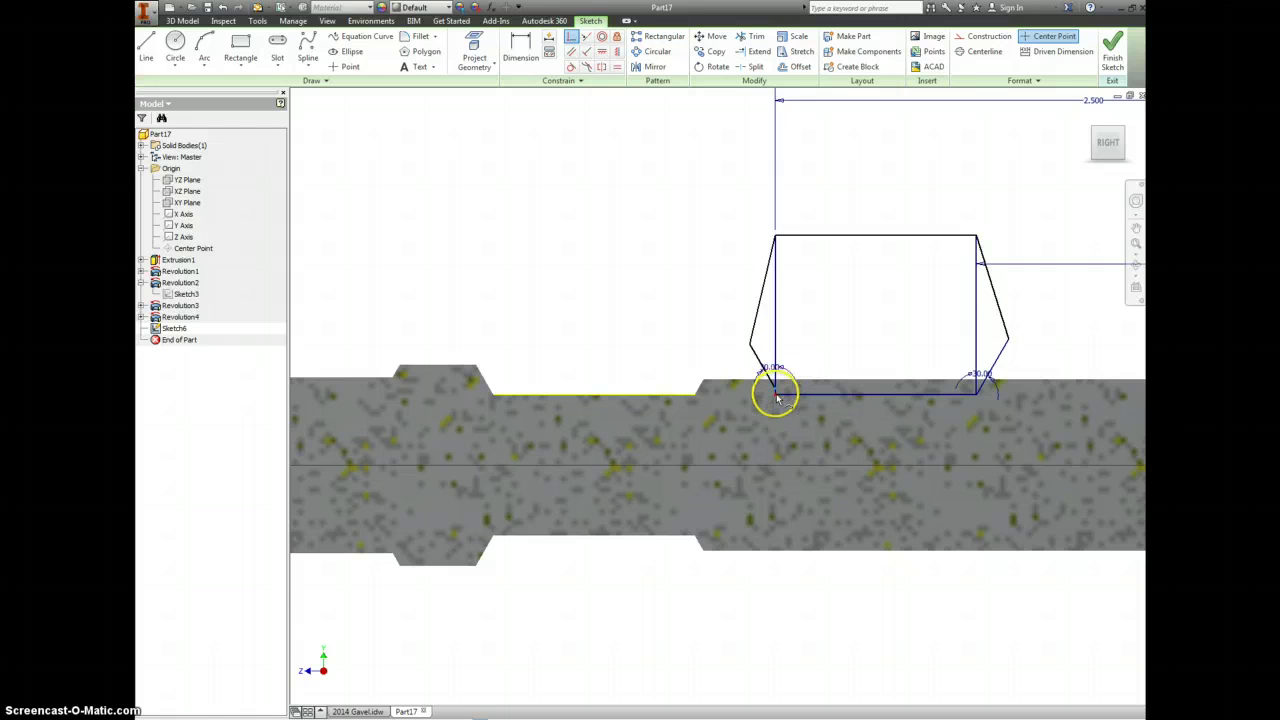
pyautogui.click(834, 395)
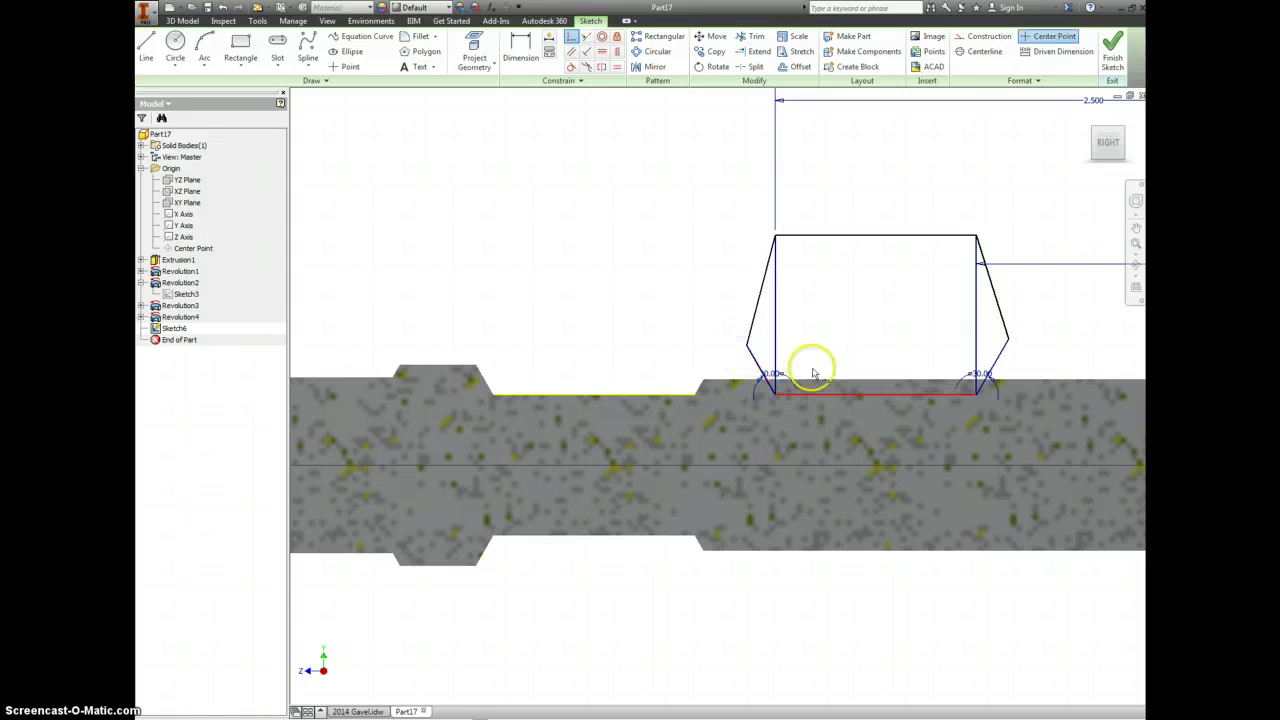
# Finish the sketch and revolve-cut the rectangle and its two side triangles fully around the Z axis
pyautogui.click(1113, 57)
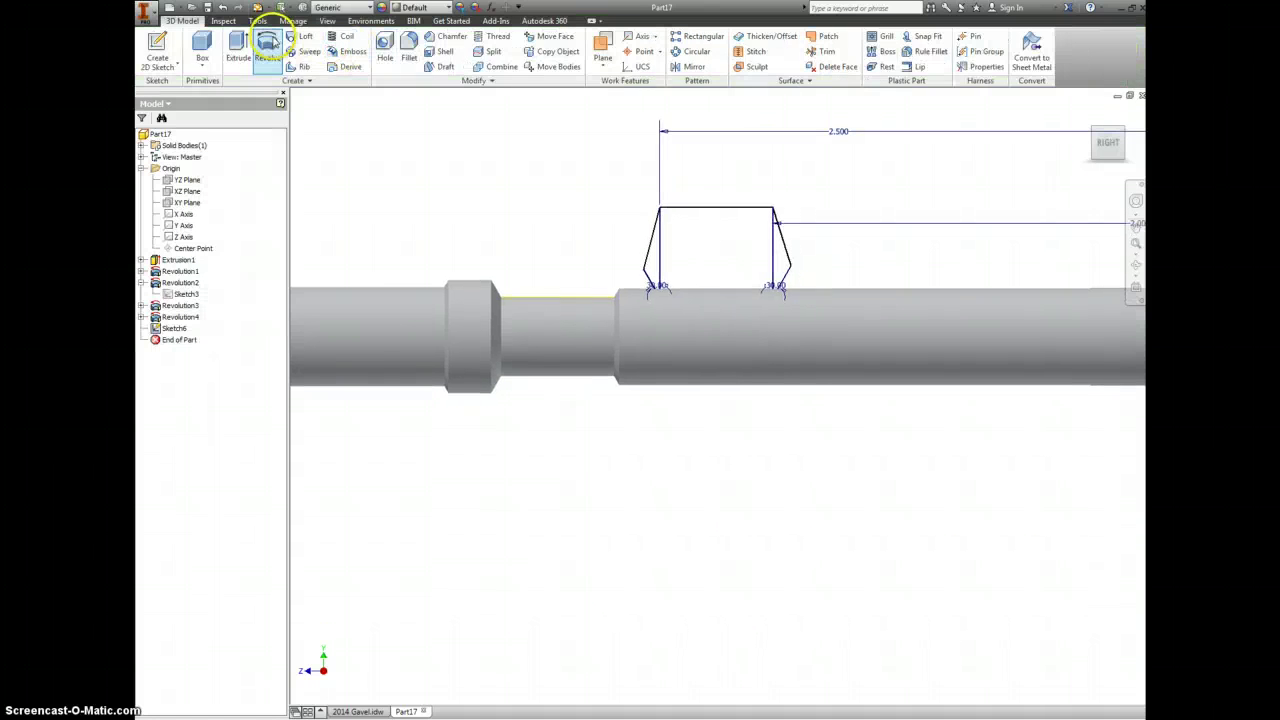
pyautogui.click(268, 42)
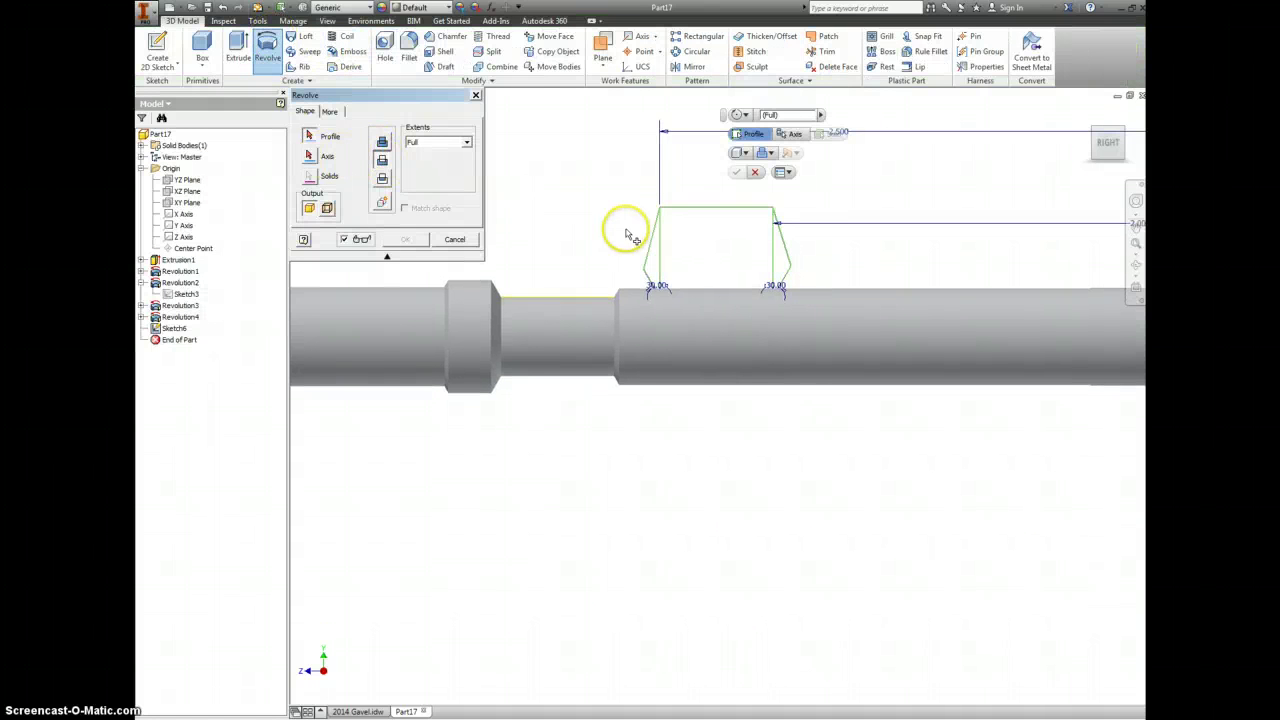
pyautogui.click(674, 240)
pyautogui.click(782, 258)
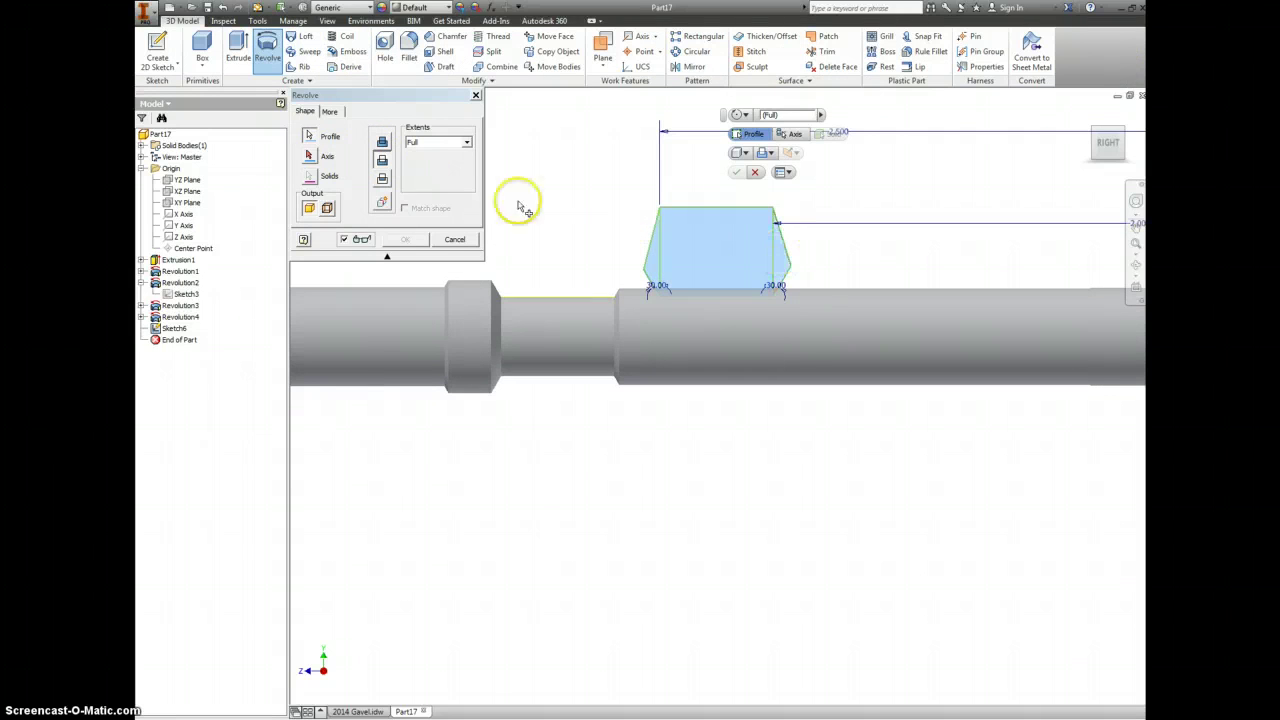
pyautogui.click(184, 236)
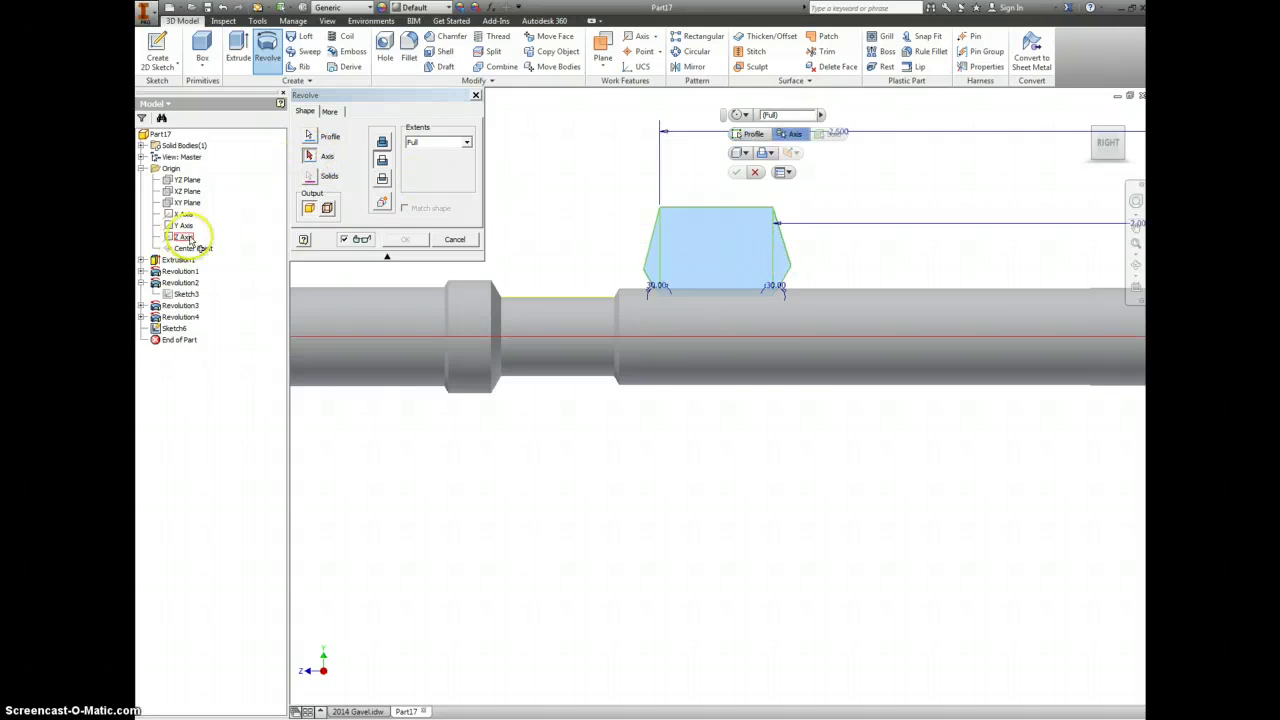
pyautogui.click(671, 321)
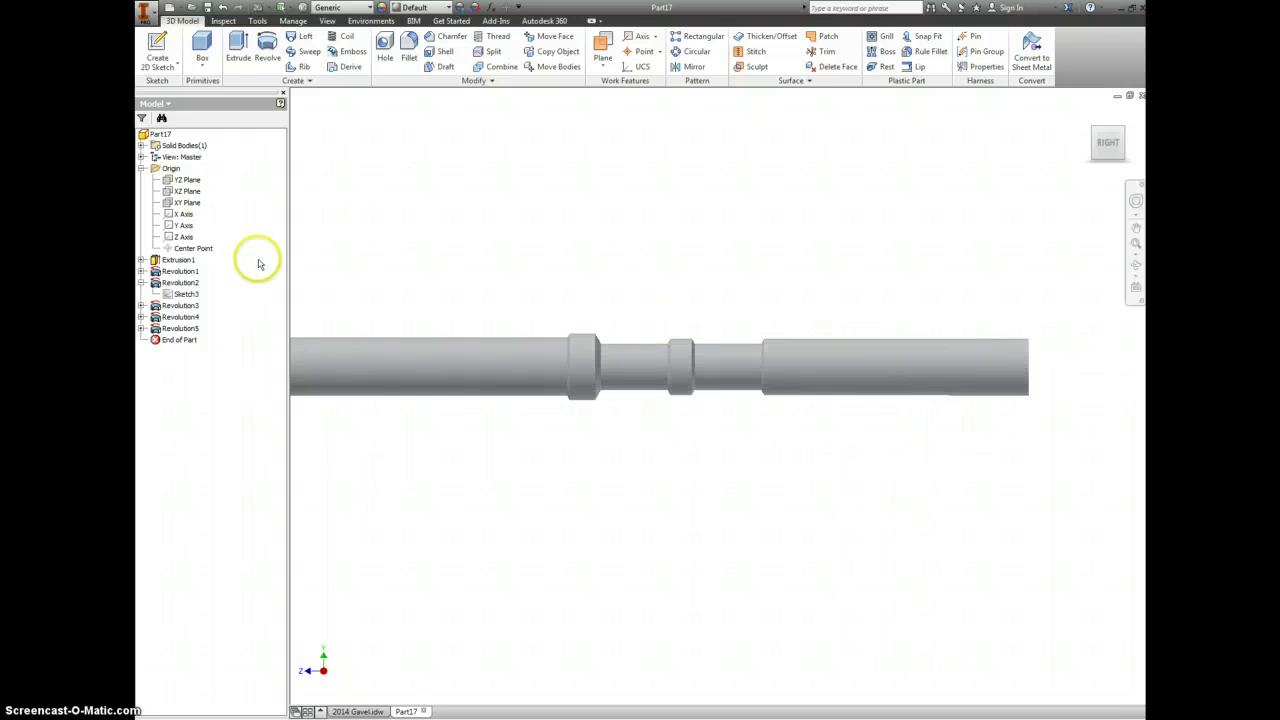
# Start a new sketch on the YZ plane, turn the view so the rod lies horizontal, and slice the graphics
pyautogui.rightClick(187, 181)
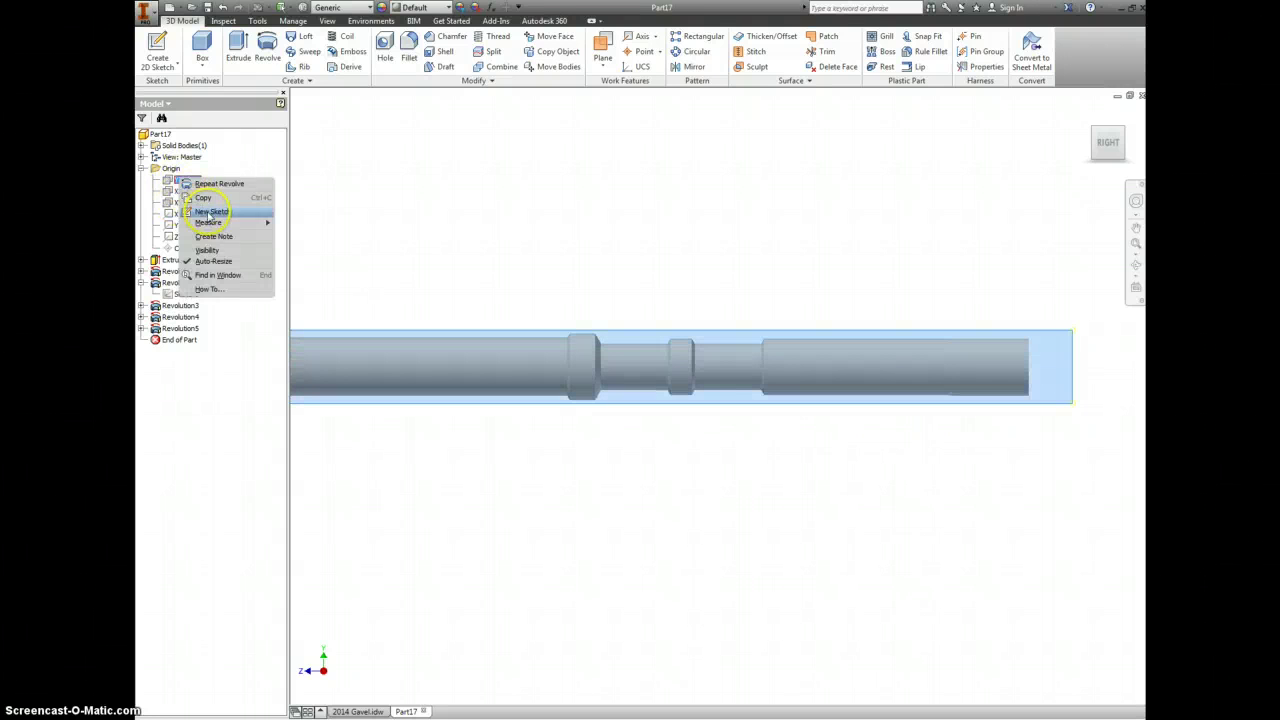
pyautogui.click(210, 212)
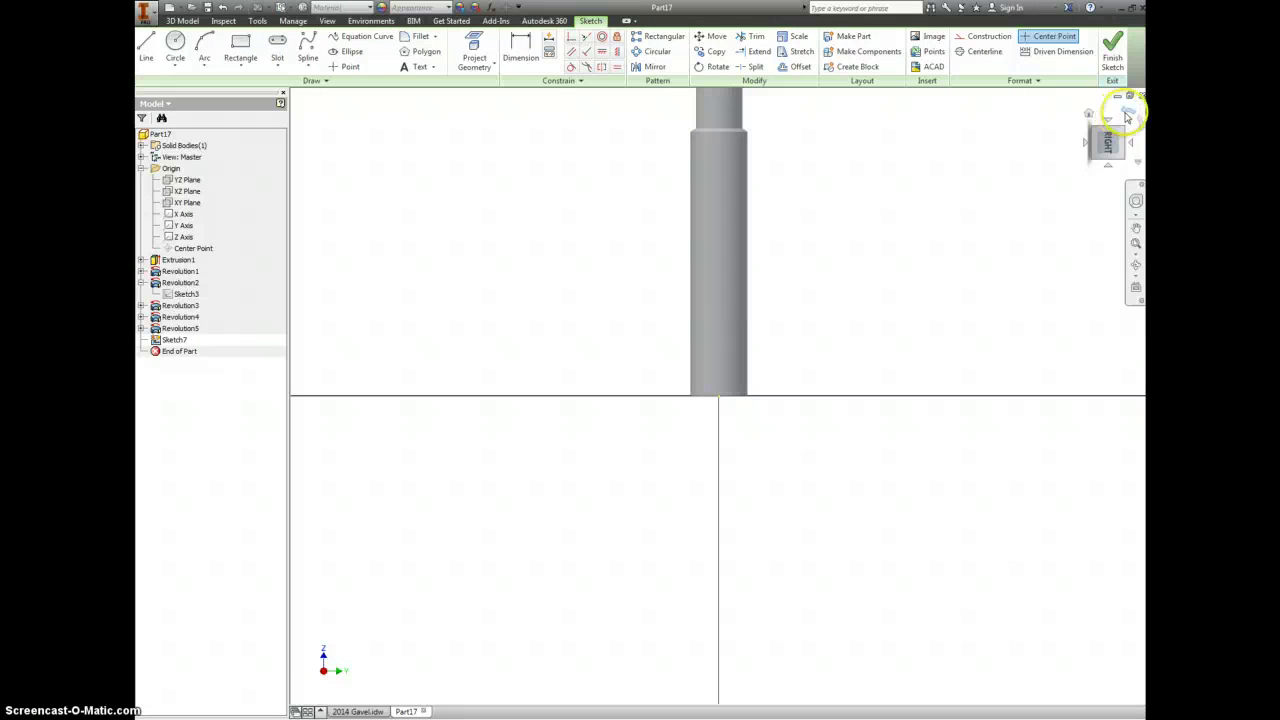
pyautogui.rightClick(777, 266)
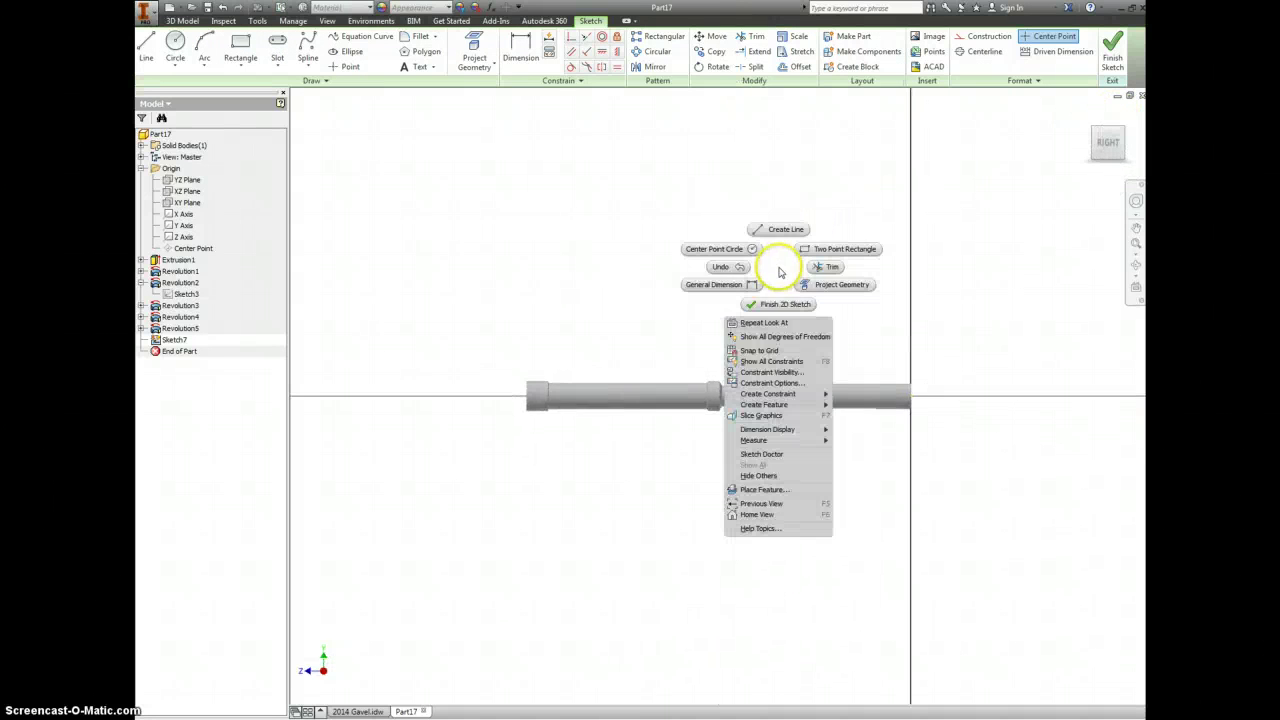
pyautogui.click(786, 416)
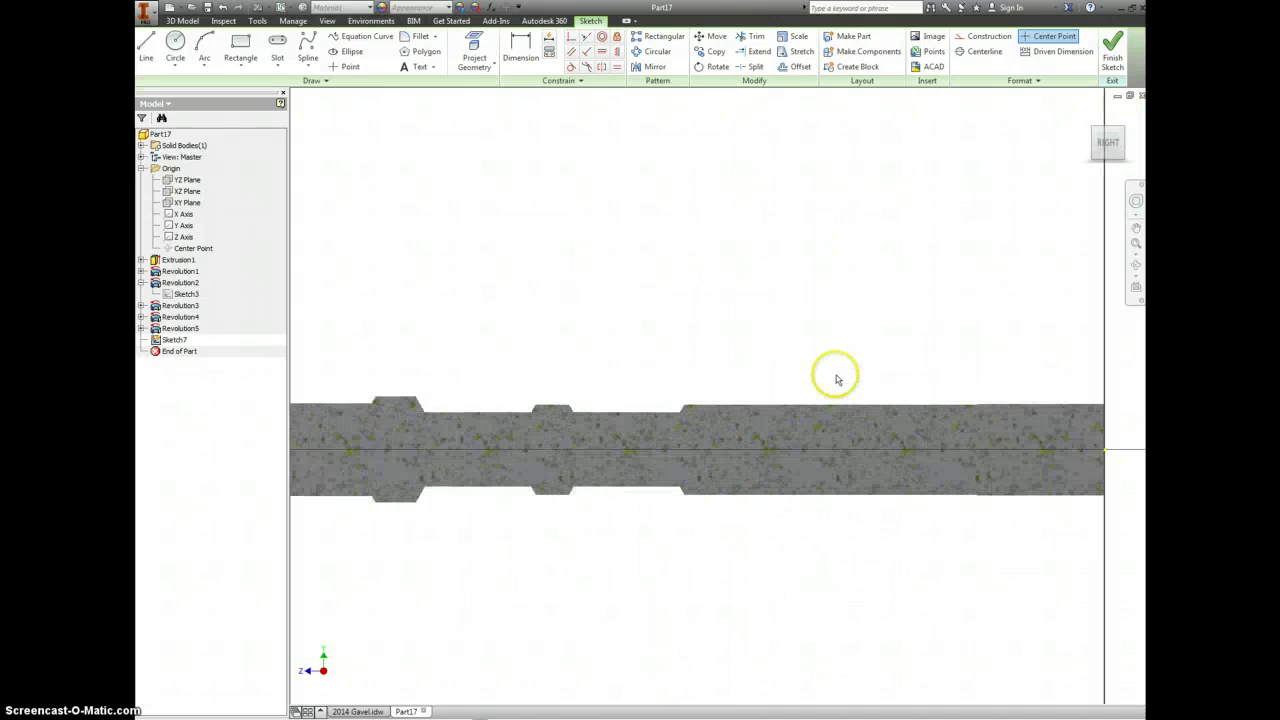
# Sketch a rectangle about 0.43 in wide and 0.28 in high over the rod's upper edge, and check the groove positions on the 2014 Gavel drawing
pyautogui.rightClick(713, 316)
pyautogui.click(765, 292)
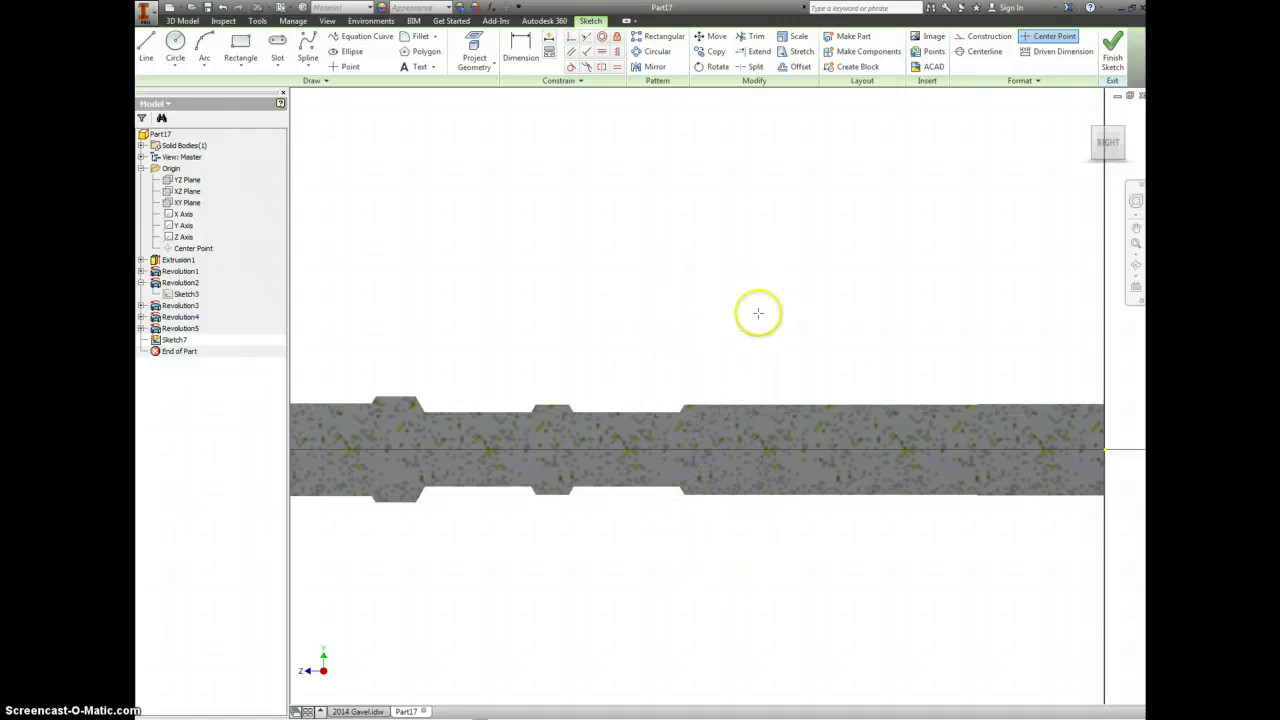
pyautogui.click(758, 357)
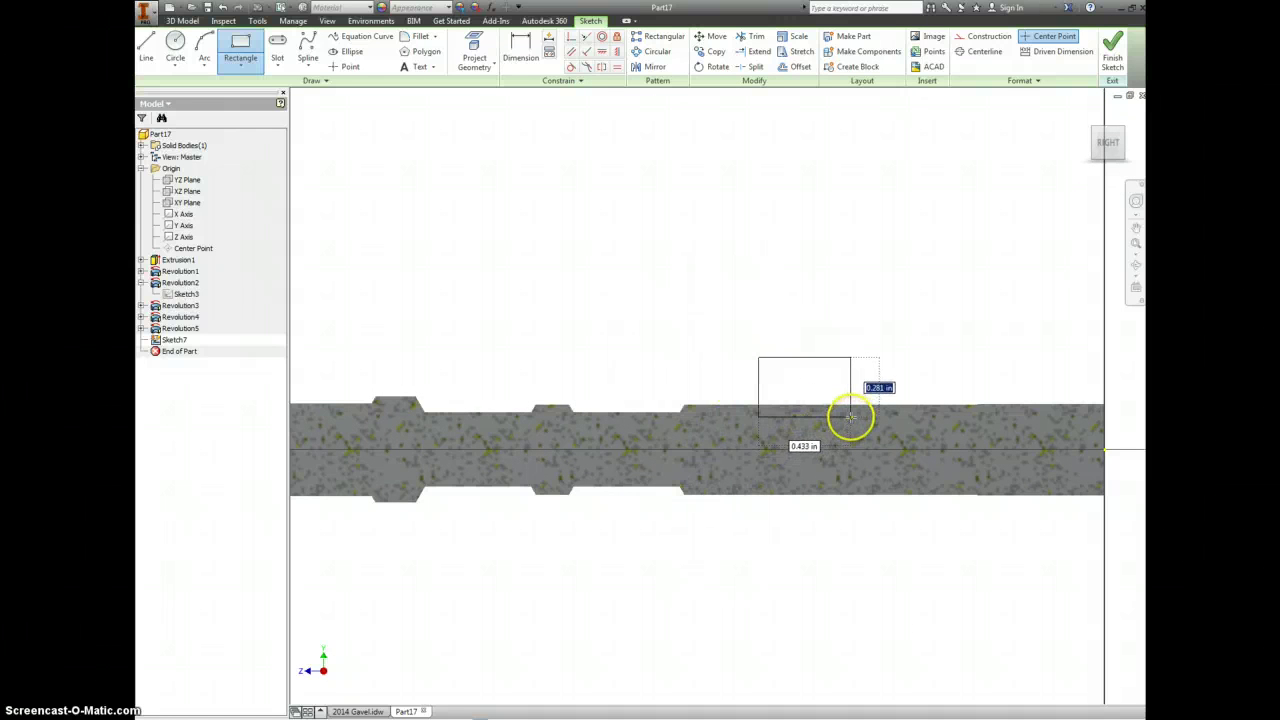
pyautogui.click(851, 417)
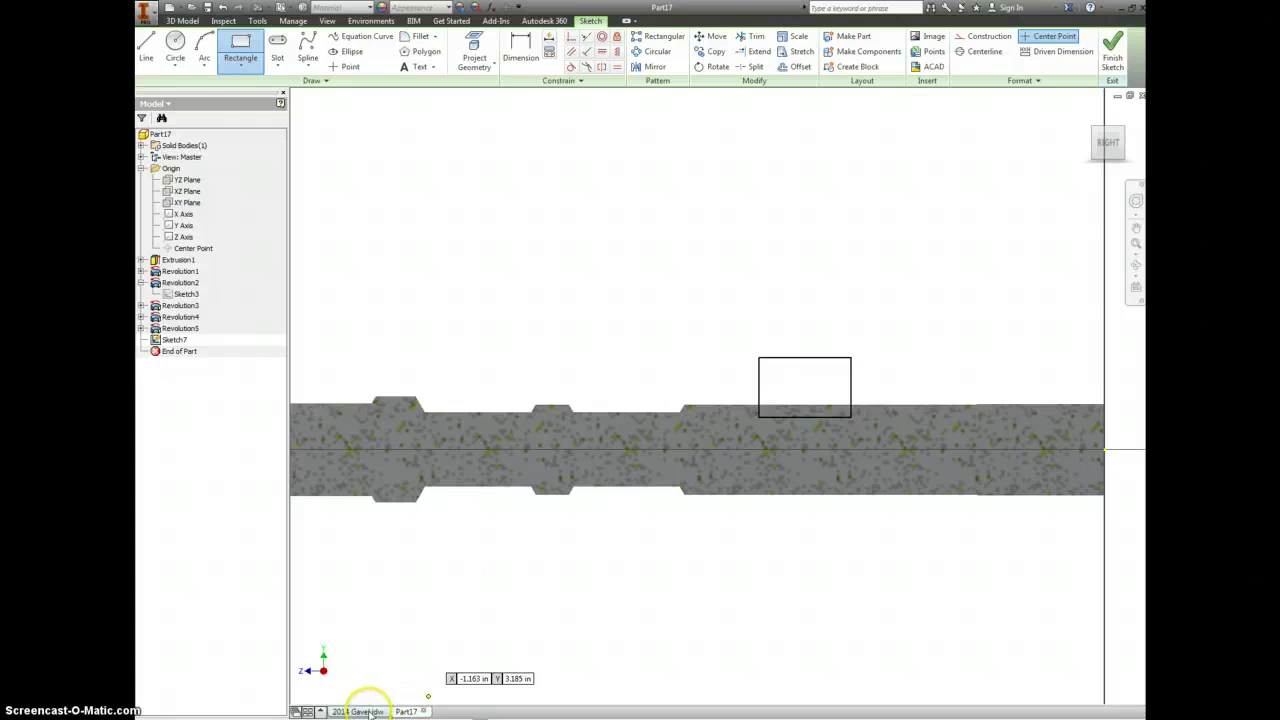
pyautogui.click(358, 711)
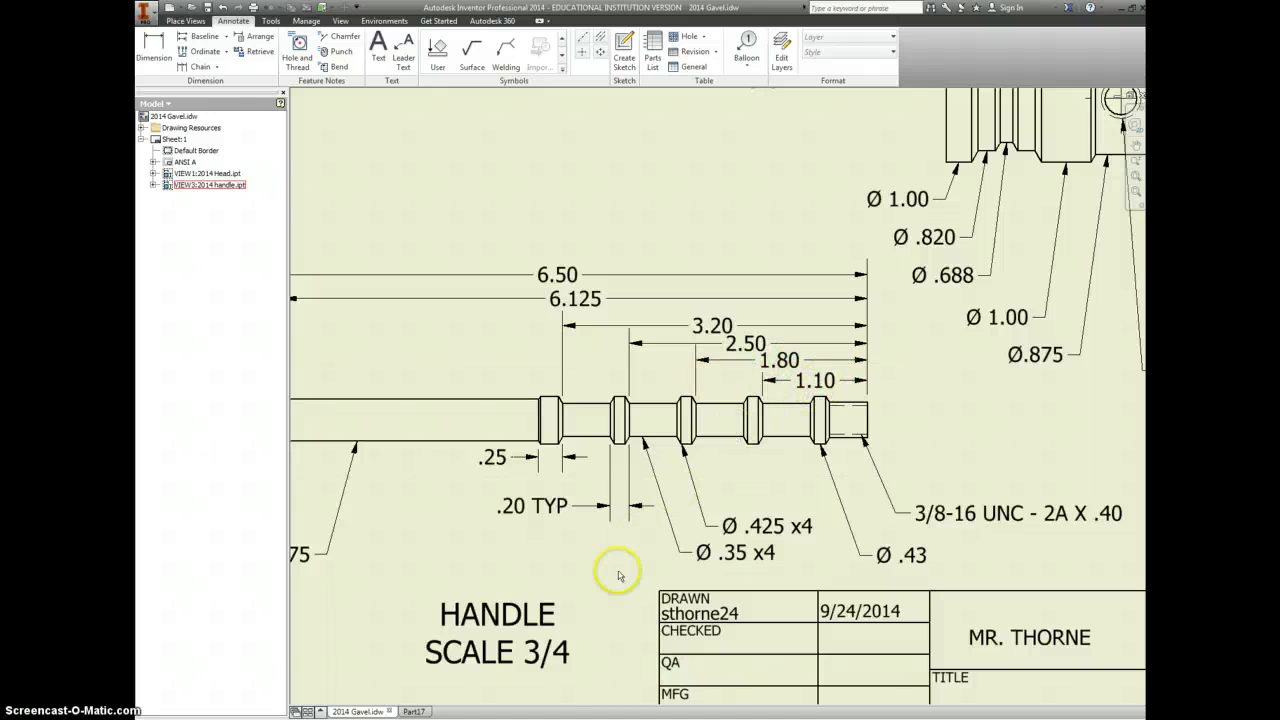
pyautogui.click(413, 711)
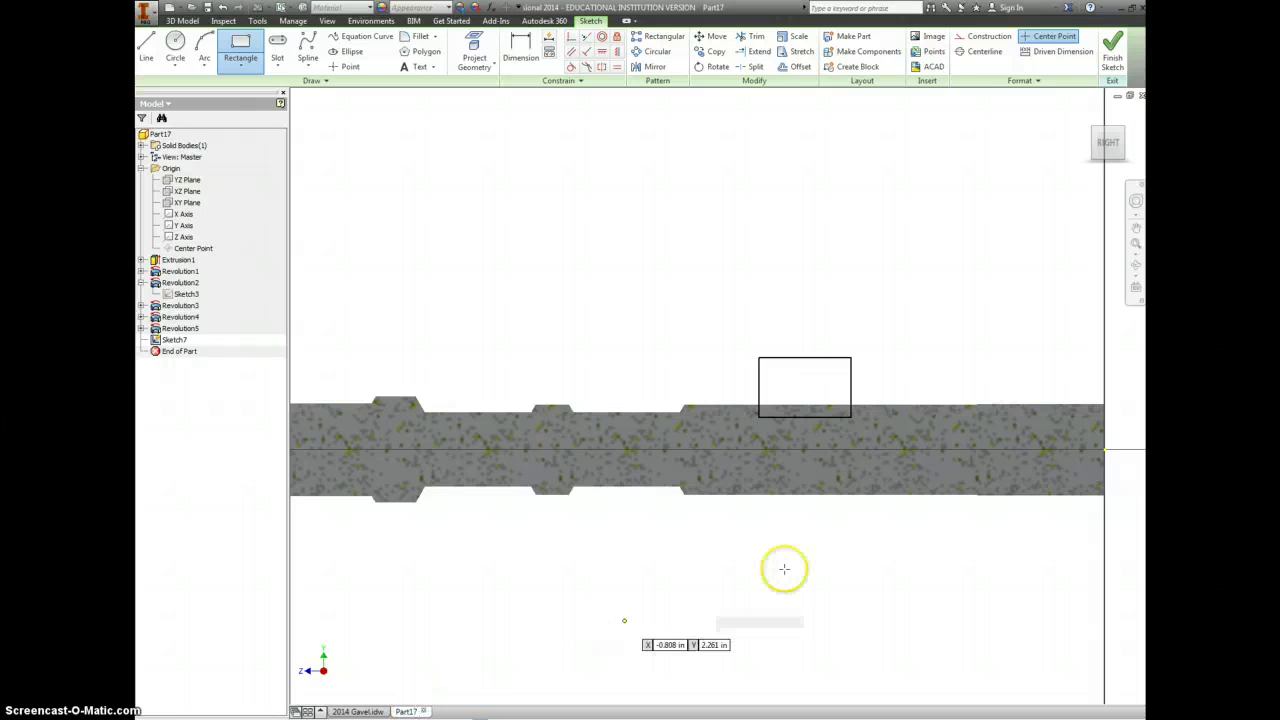
# Dimension the rectangle's far edge 1.8 in and its near edge 1.3 in from the rod's end face
pyautogui.press('d')
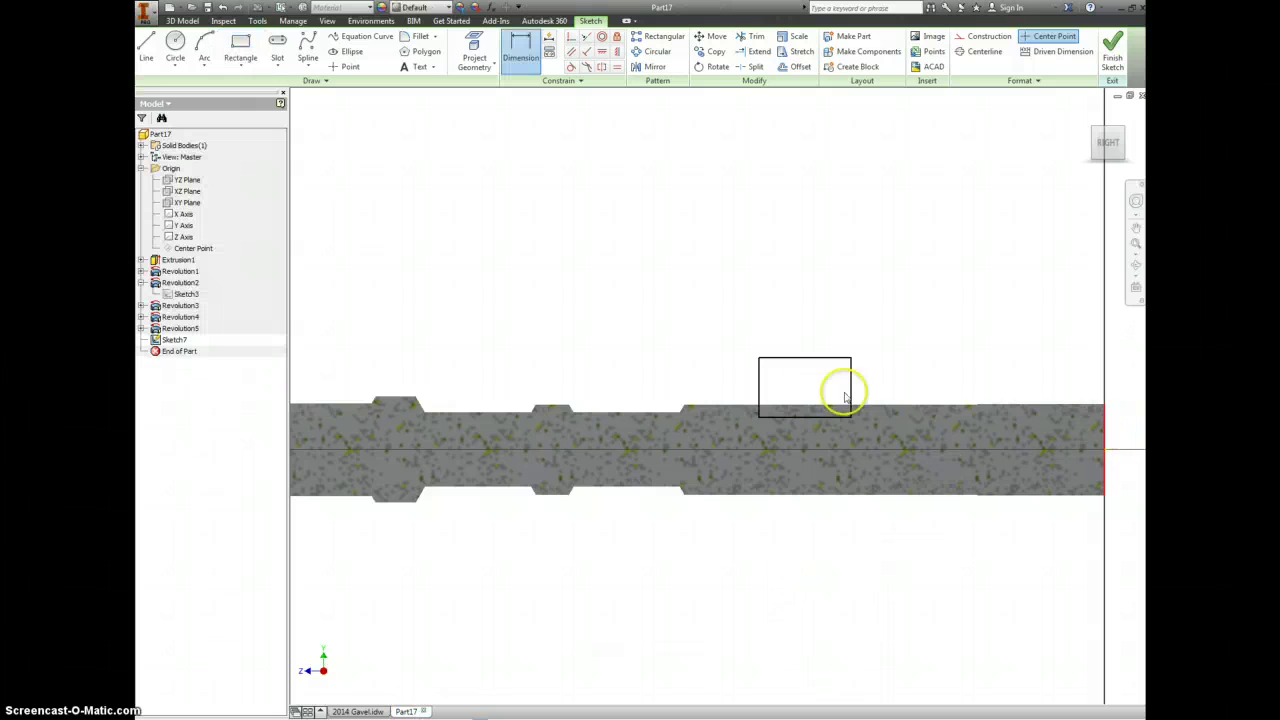
pyautogui.click(759, 392)
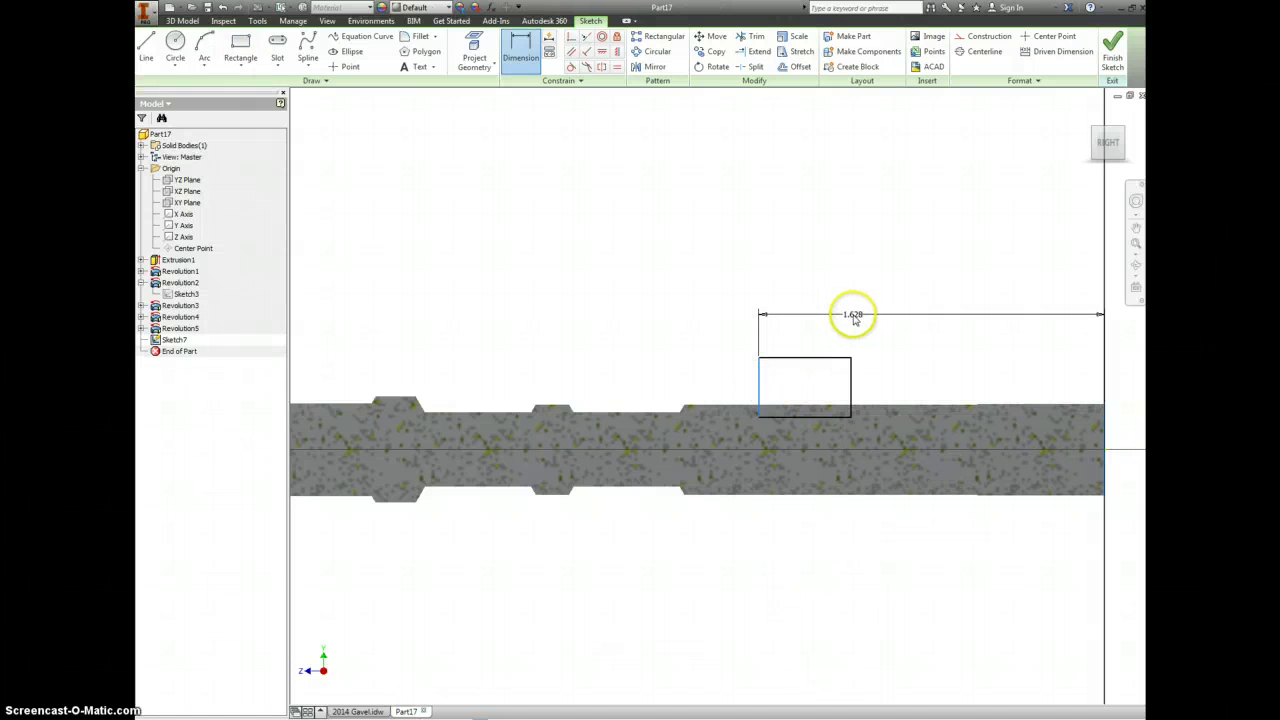
pyautogui.click(855, 320)
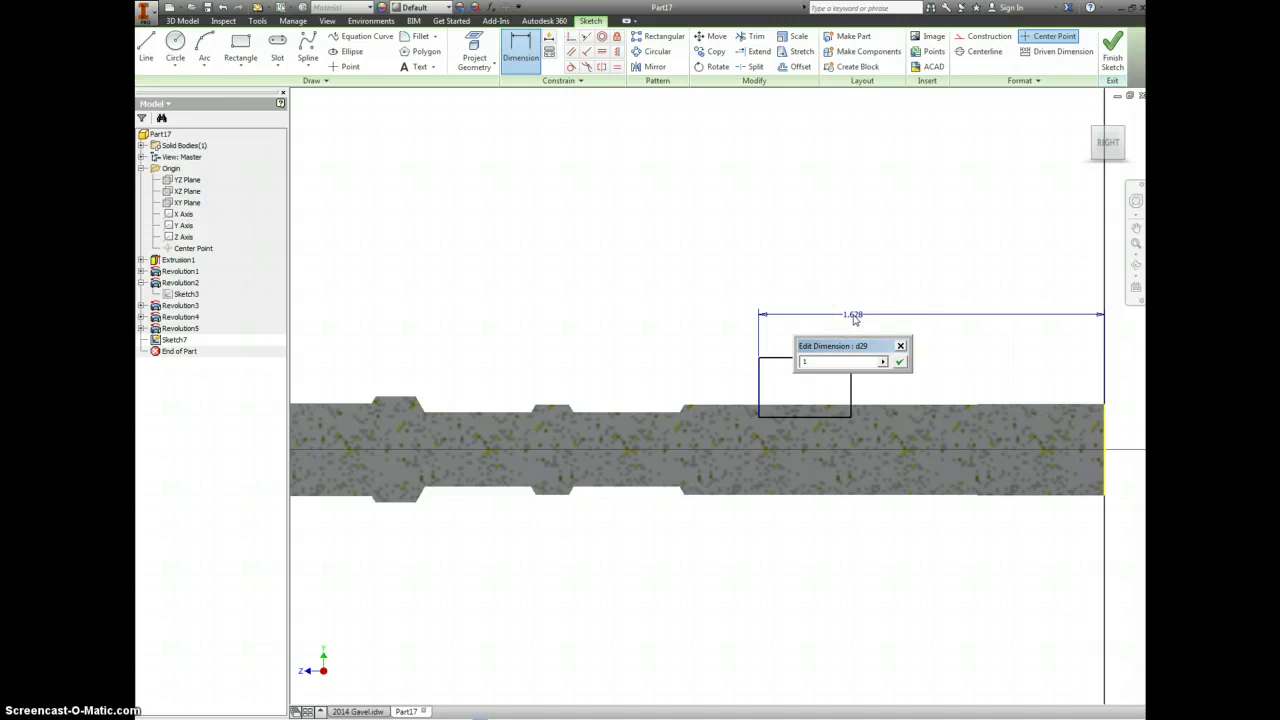
pyautogui.press('Return')
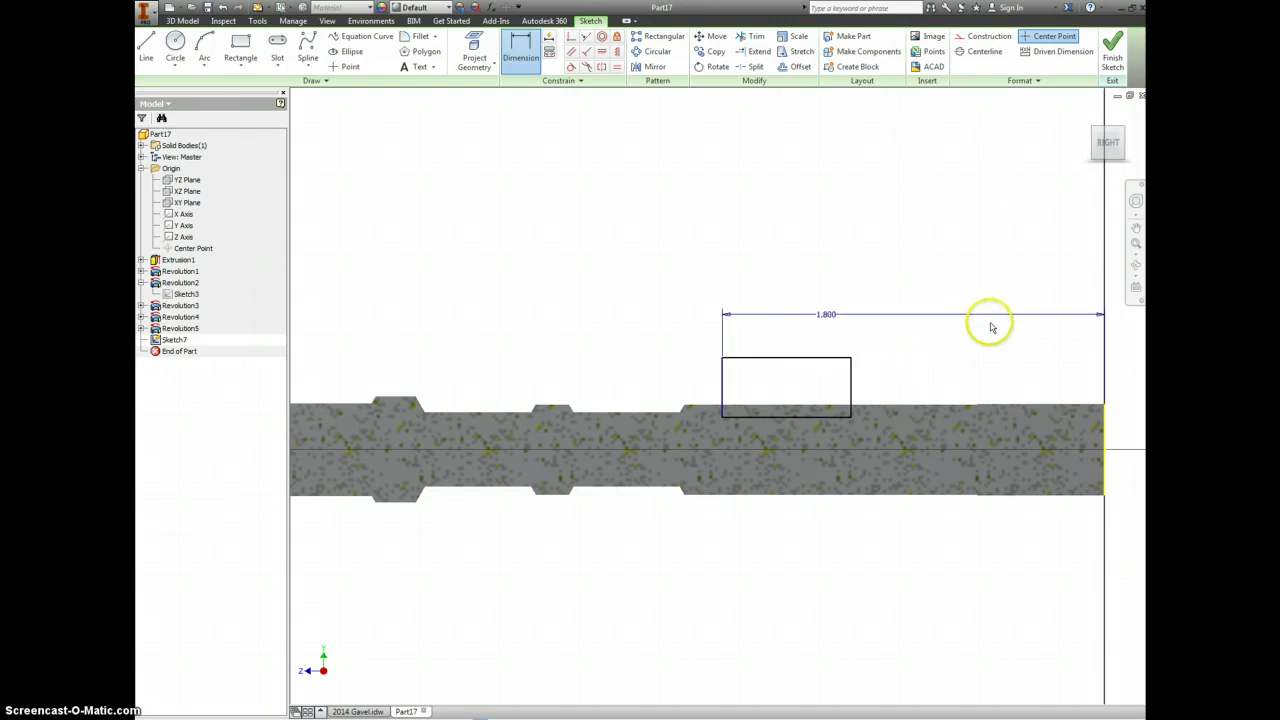
pyautogui.click(851, 385)
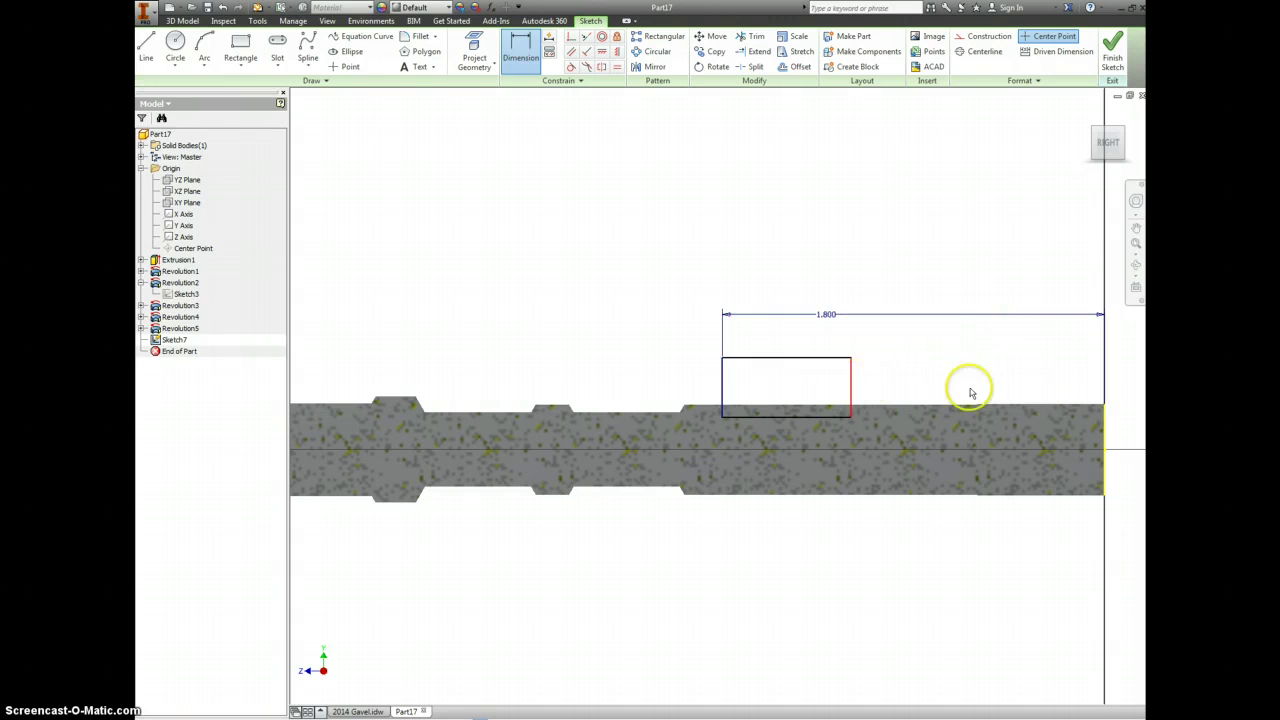
pyautogui.click(1108, 445)
pyautogui.click(1031, 338)
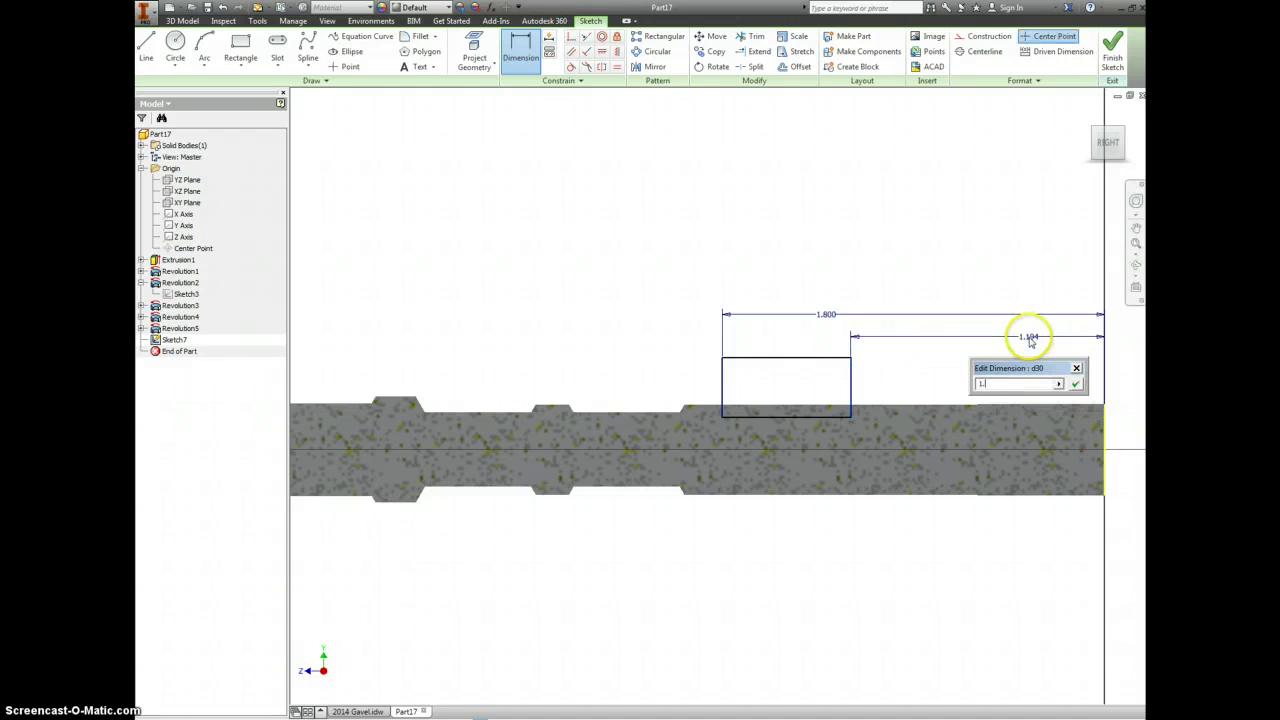
pyautogui.press('Return')
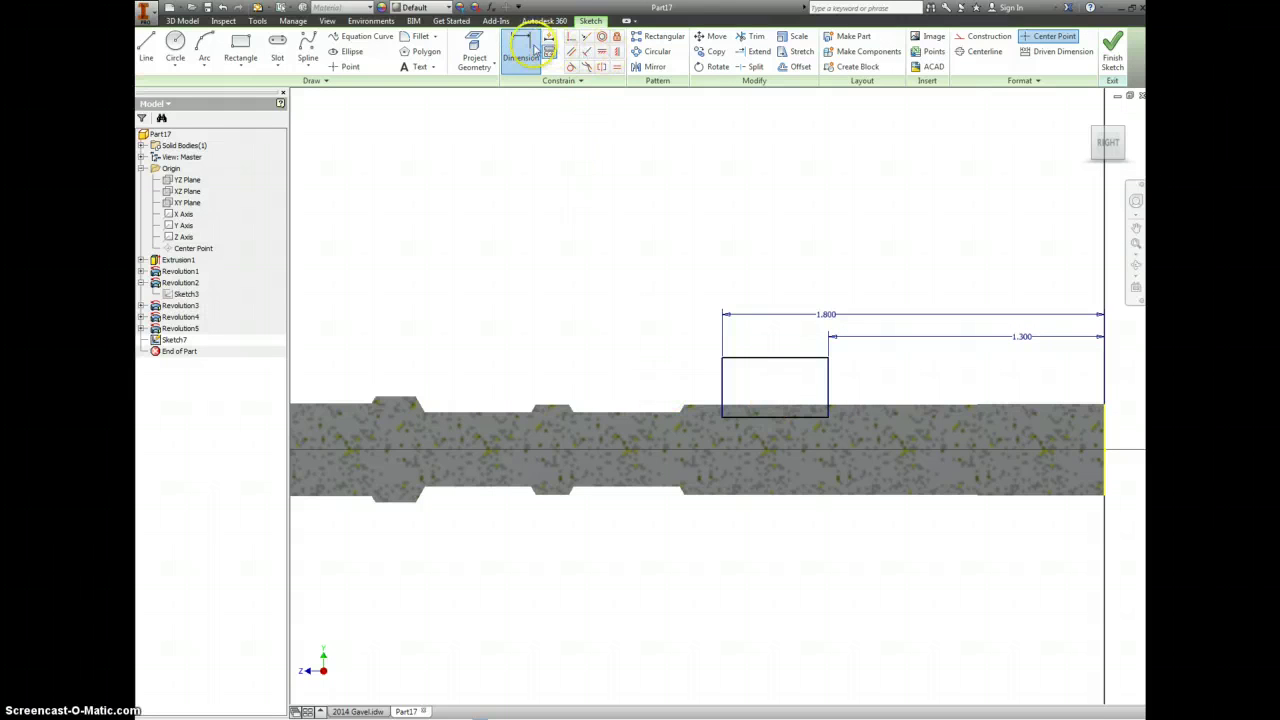
# Project the neighbouring groove's upper edge and align the rectangle's lower corner with it using a Vertical constraint
pyautogui.click(474, 44)
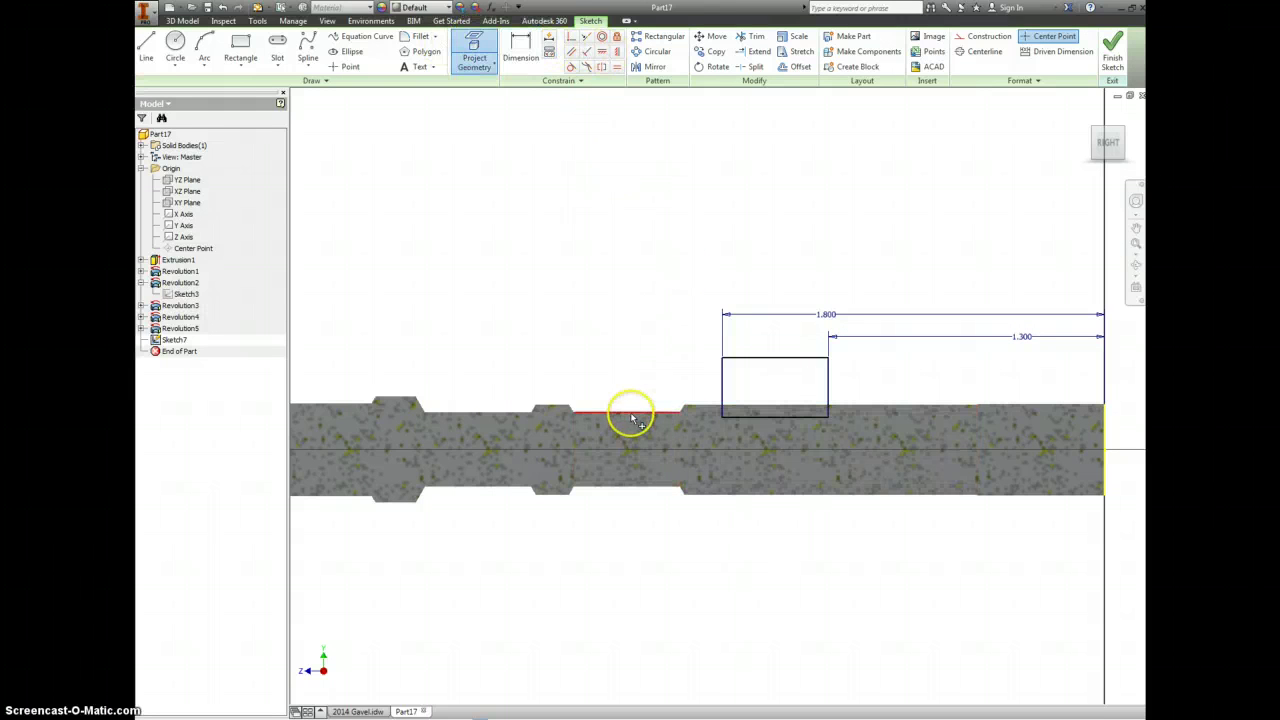
pyautogui.click(616, 51)
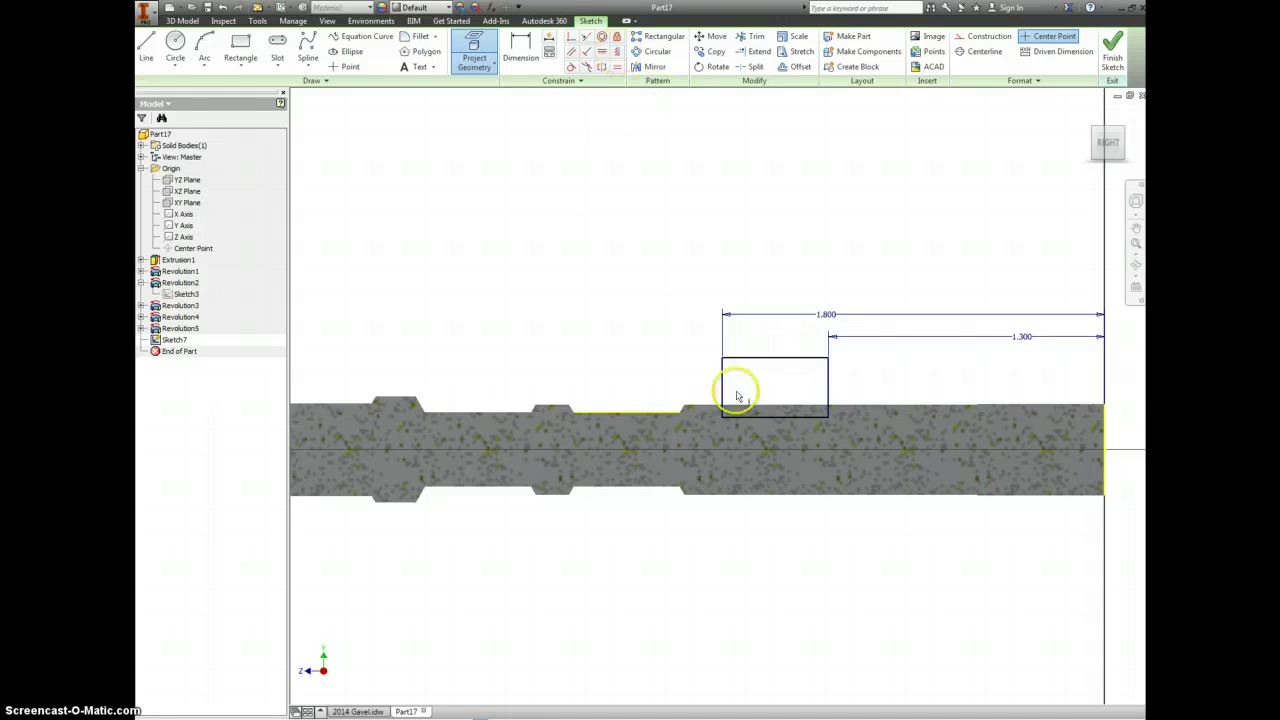
pyautogui.click(724, 422)
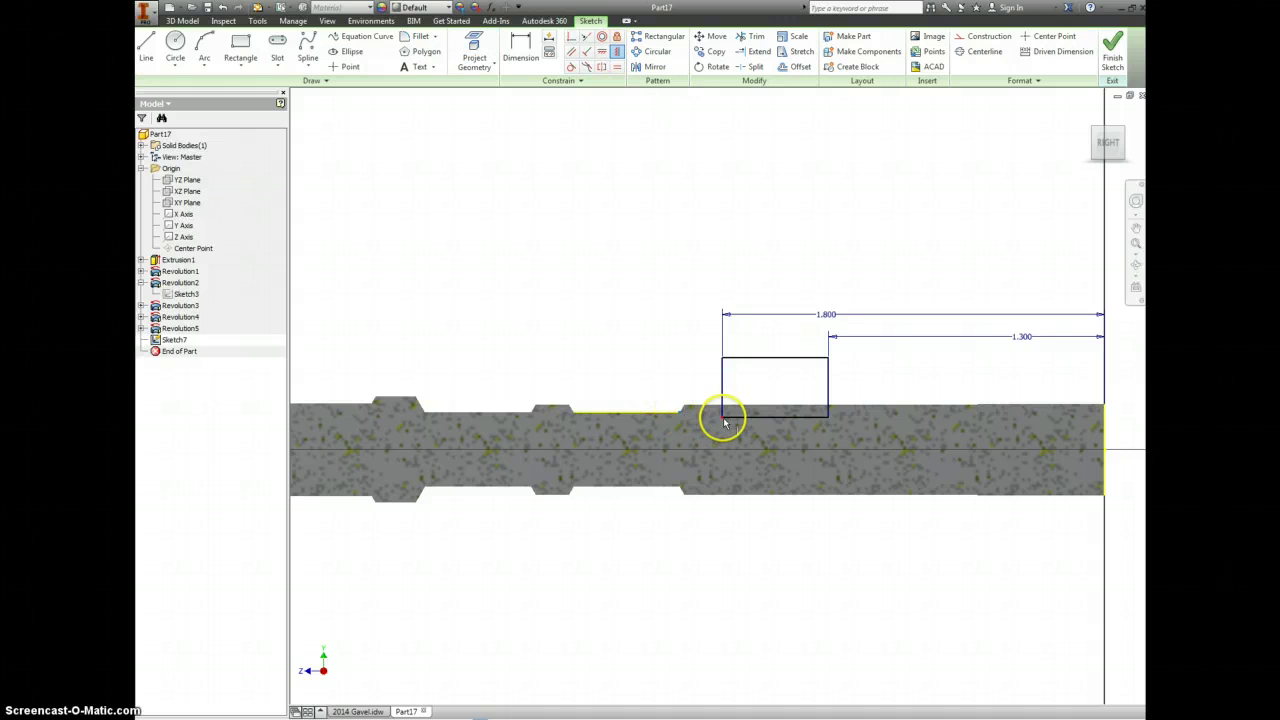
pyautogui.click(776, 438)
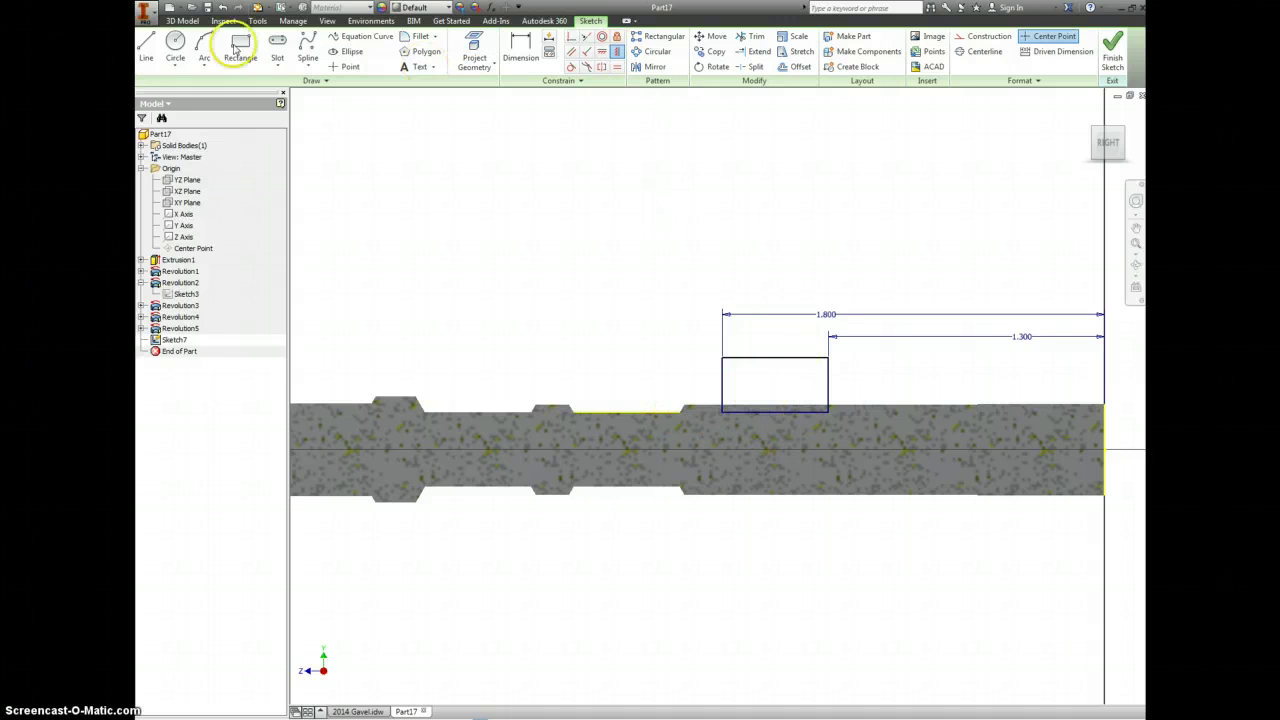
# Draw a triangle with a 30-degree line from the rectangle's lower corner on the side away from the end face
pyautogui.click(146, 45)
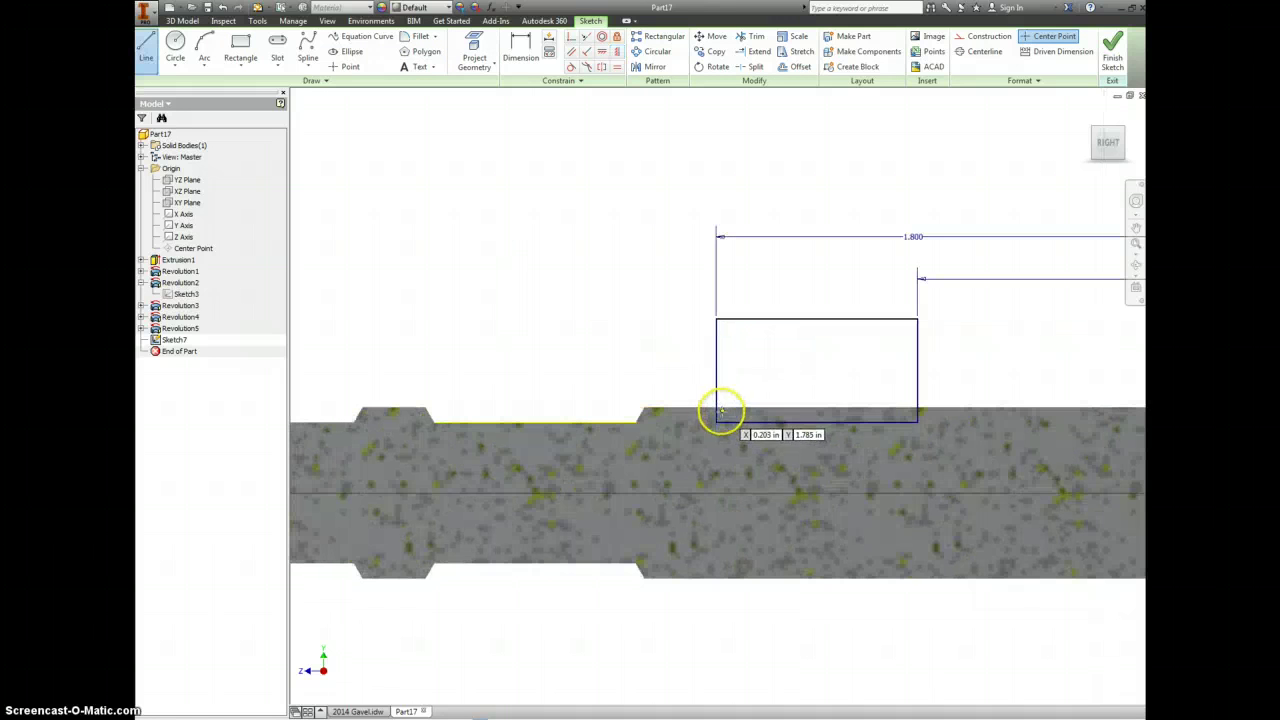
pyautogui.click(723, 410)
pyautogui.scroll(2, 729, 400)
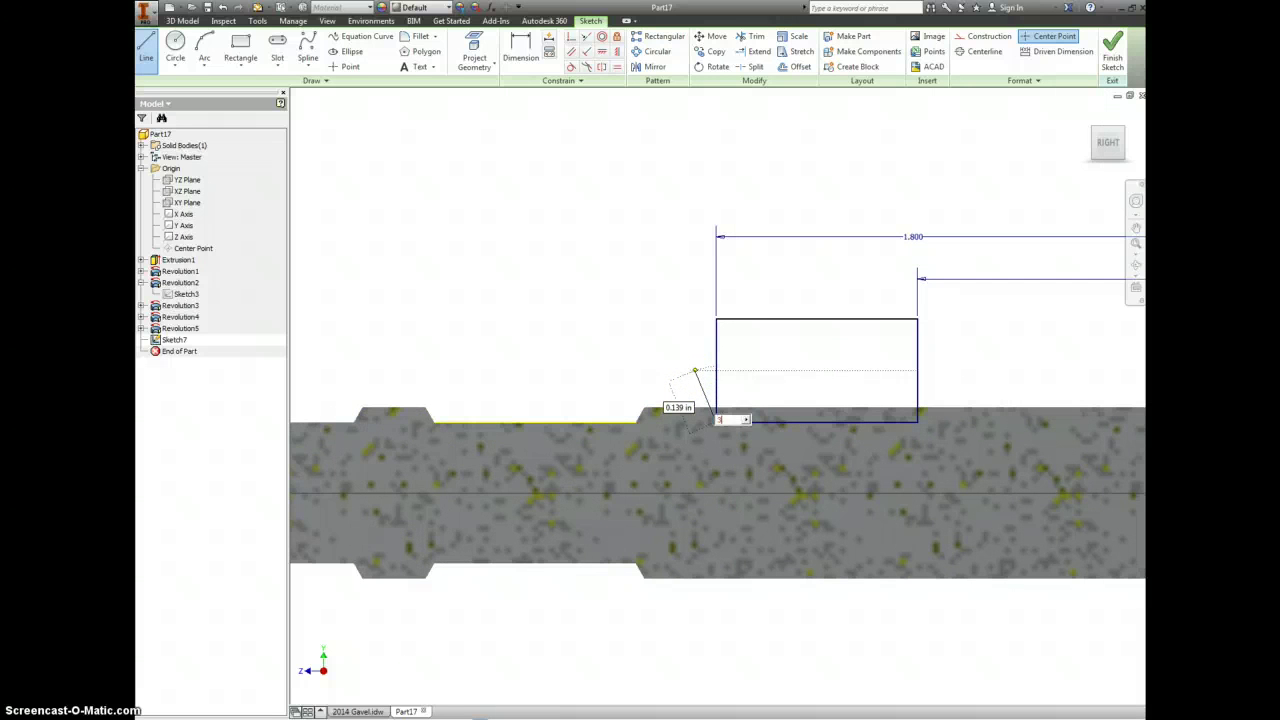
pyautogui.click(689, 372)
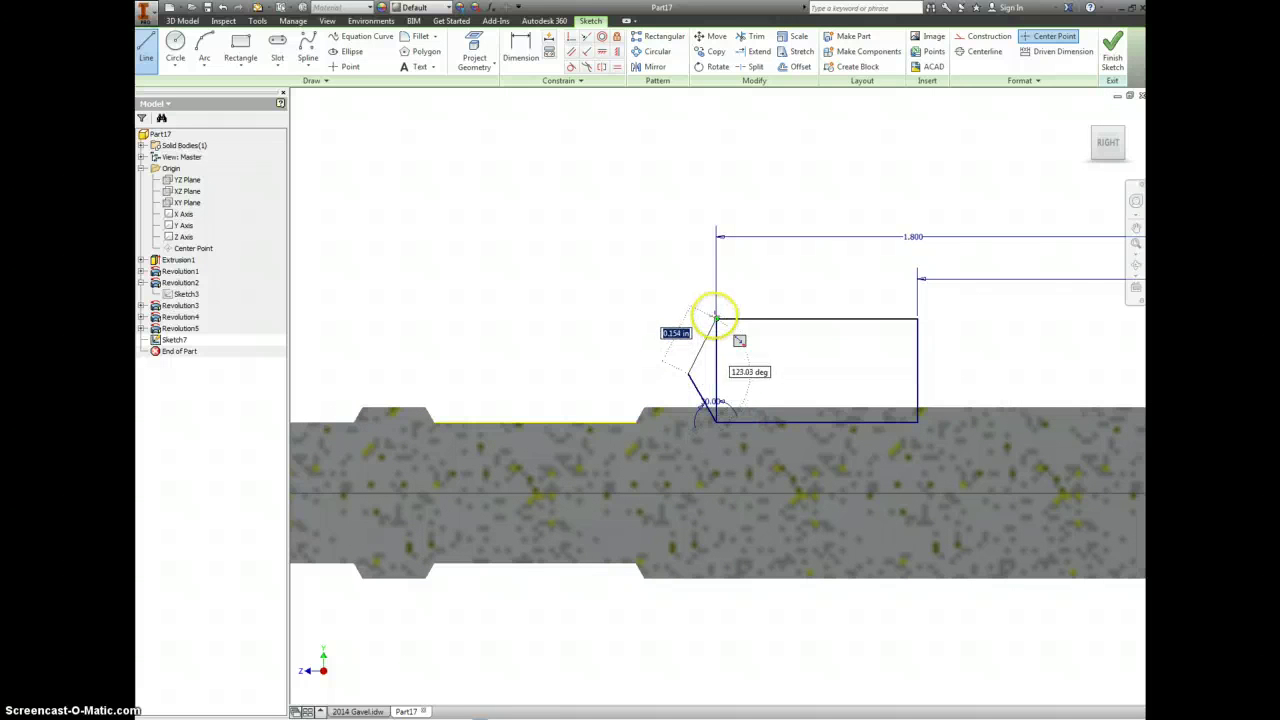
pyautogui.click(716, 318)
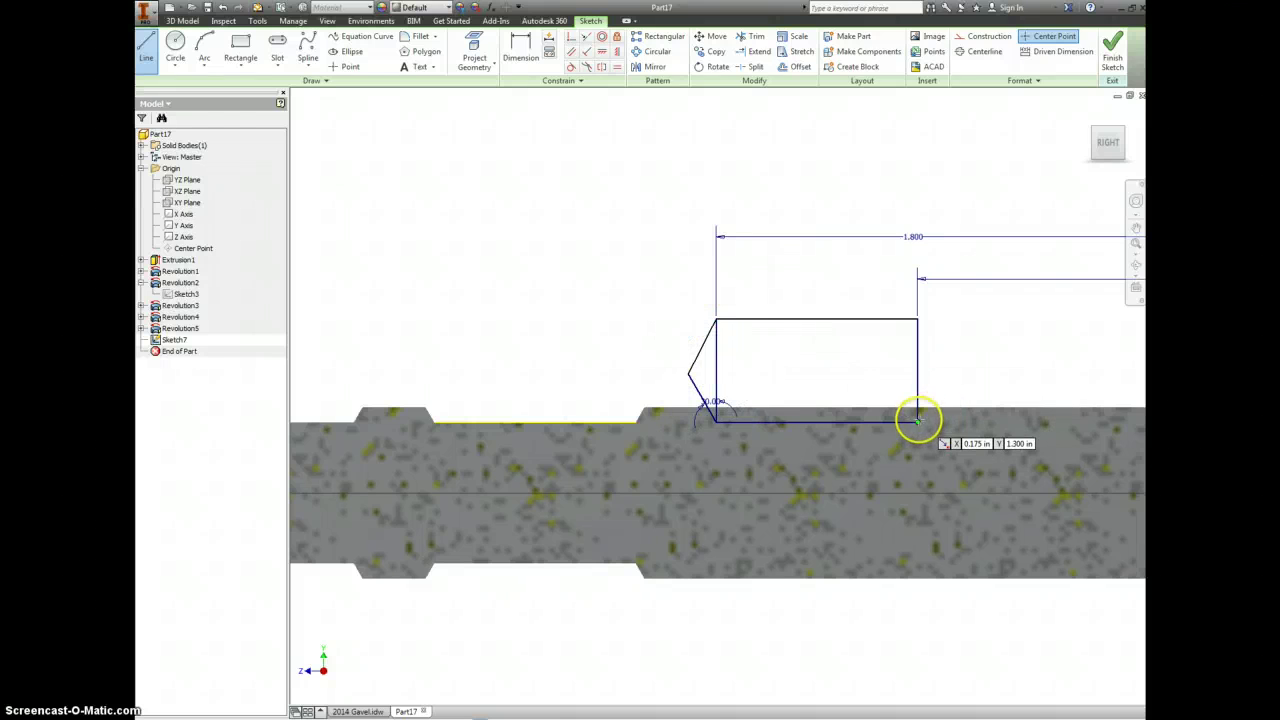
# Draw the matching 30-degree triangle on the rectangle's end-face side, closing it at the upper corner
pyautogui.click(917, 421)
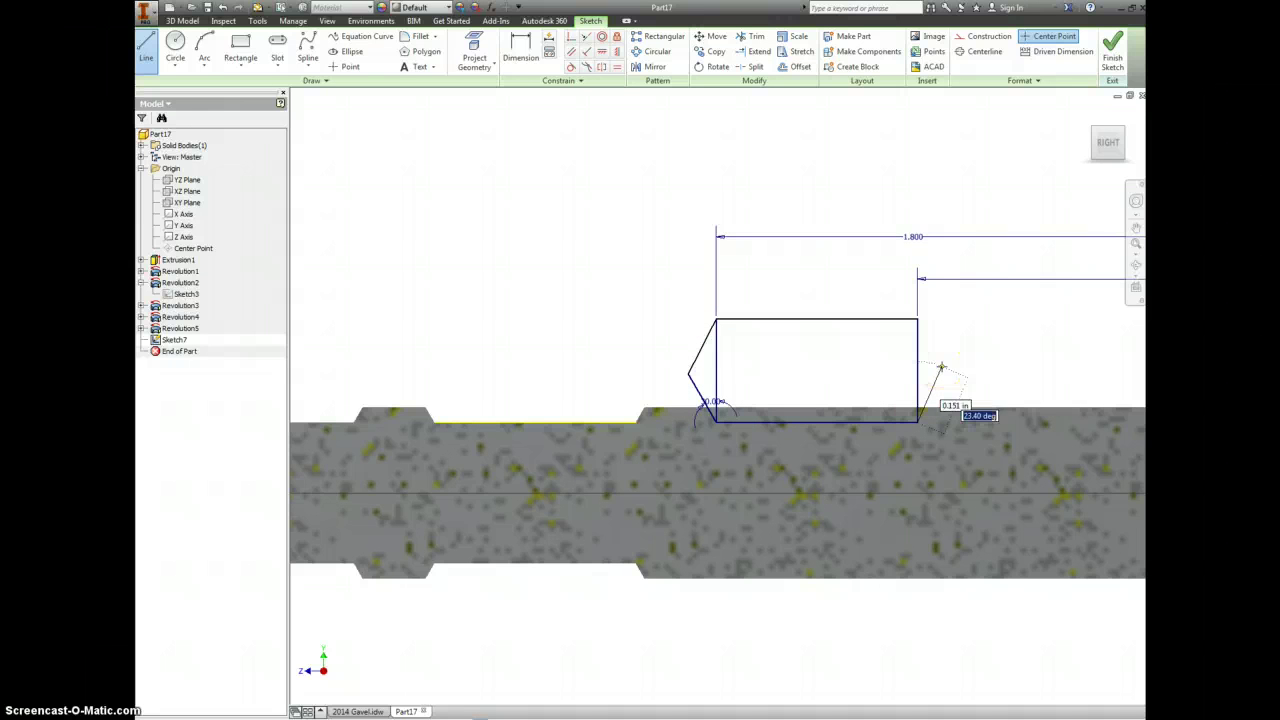
pyautogui.click(941, 367)
pyautogui.click(917, 318)
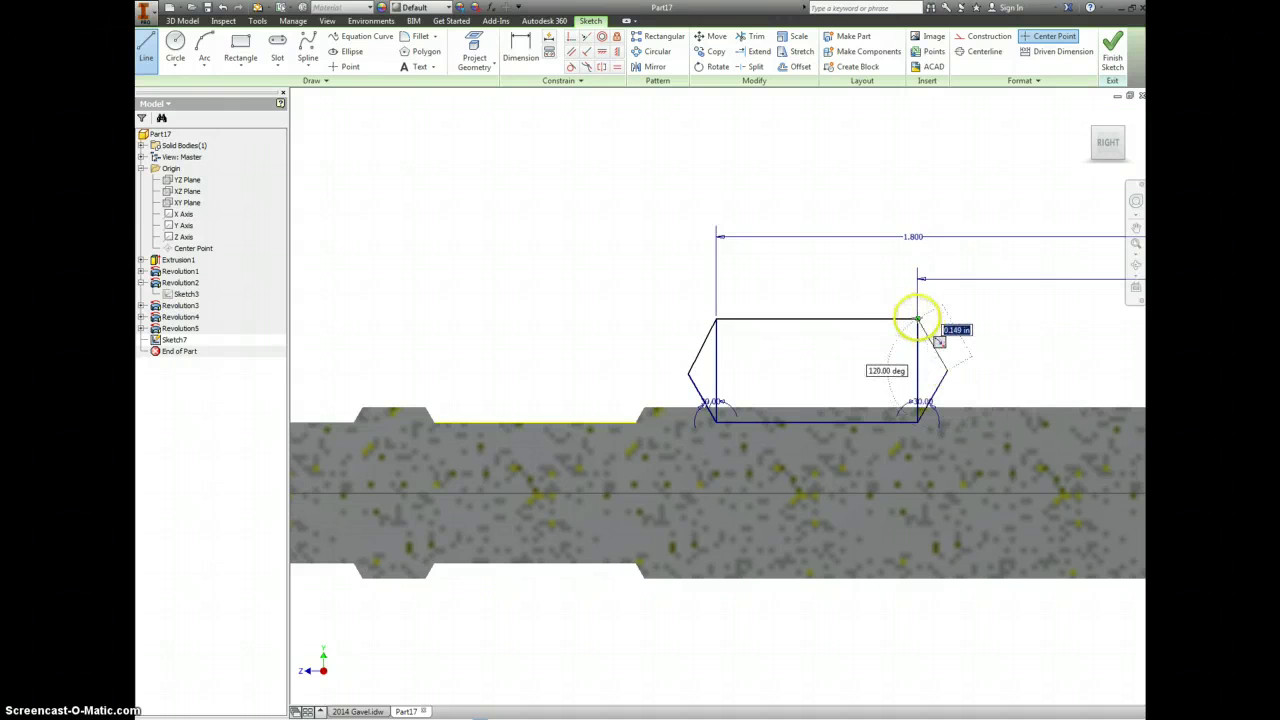
pyautogui.click(917, 318)
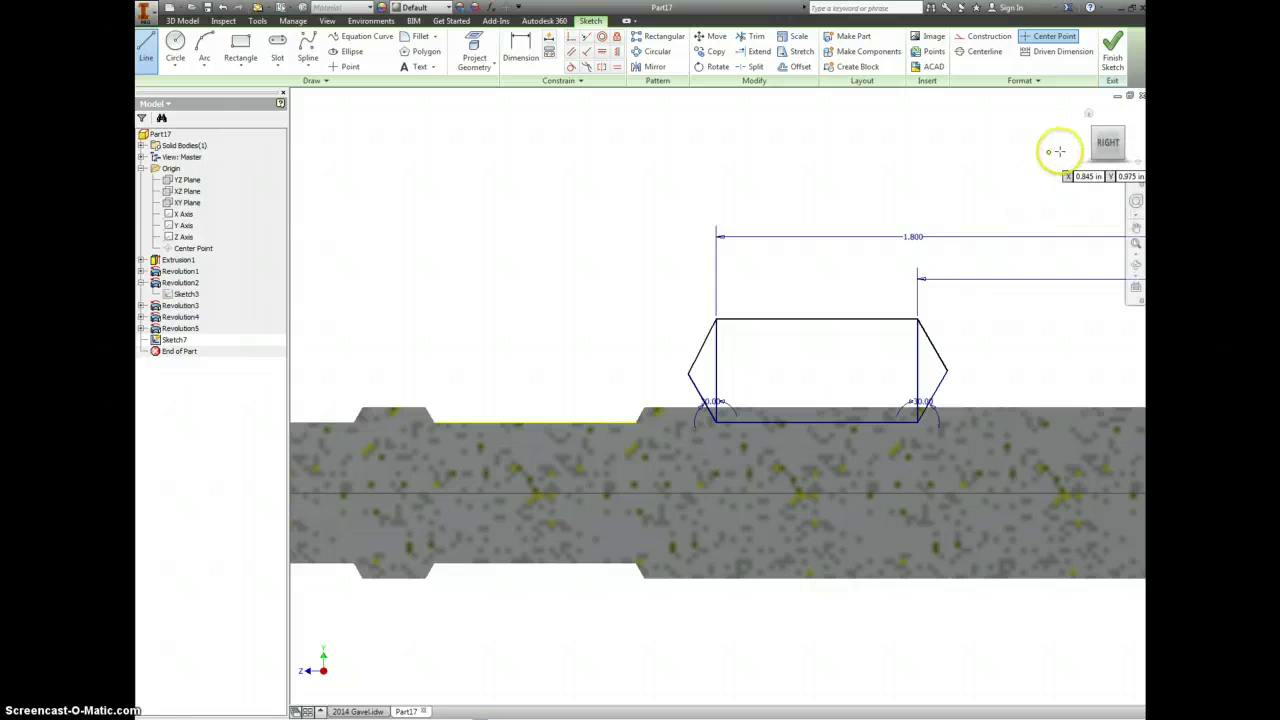
# Finish the sketch and revolve-cut the rectangle with both side triangles fully around the Z axis
pyautogui.click(1113, 66)
pyautogui.click(266, 50)
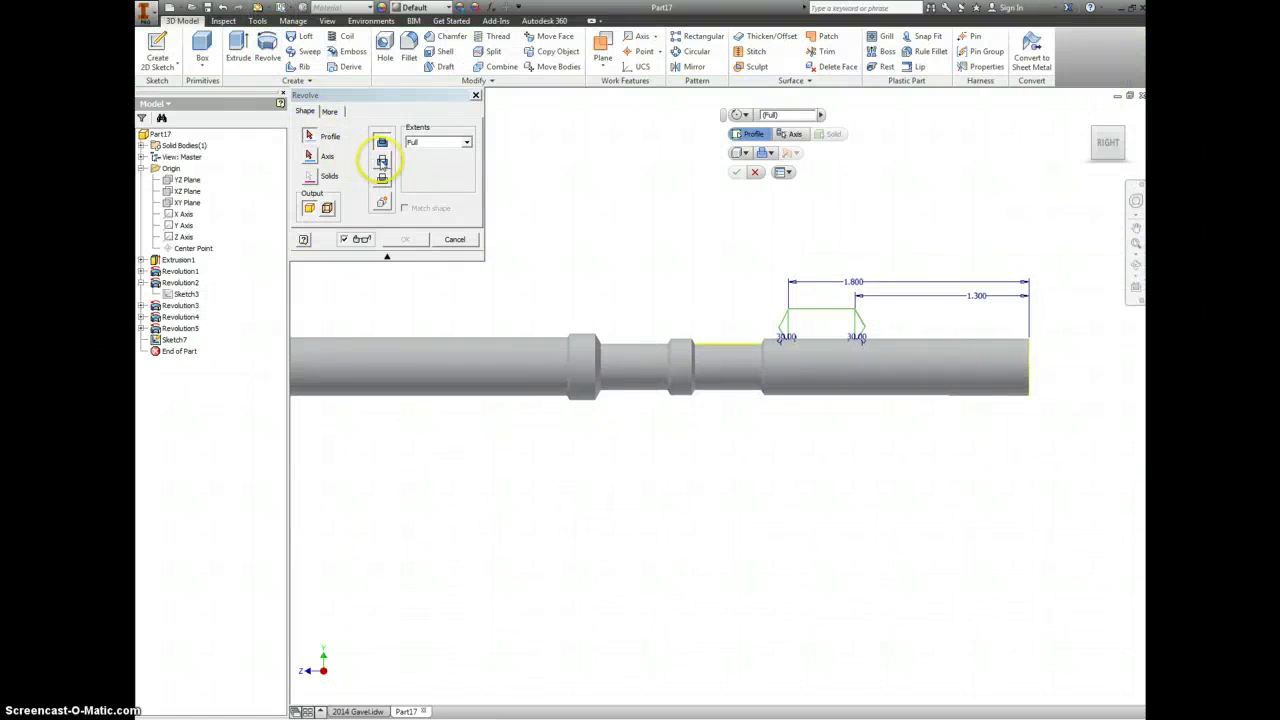
pyautogui.click(381, 162)
pyautogui.click(785, 325)
pyautogui.click(811, 327)
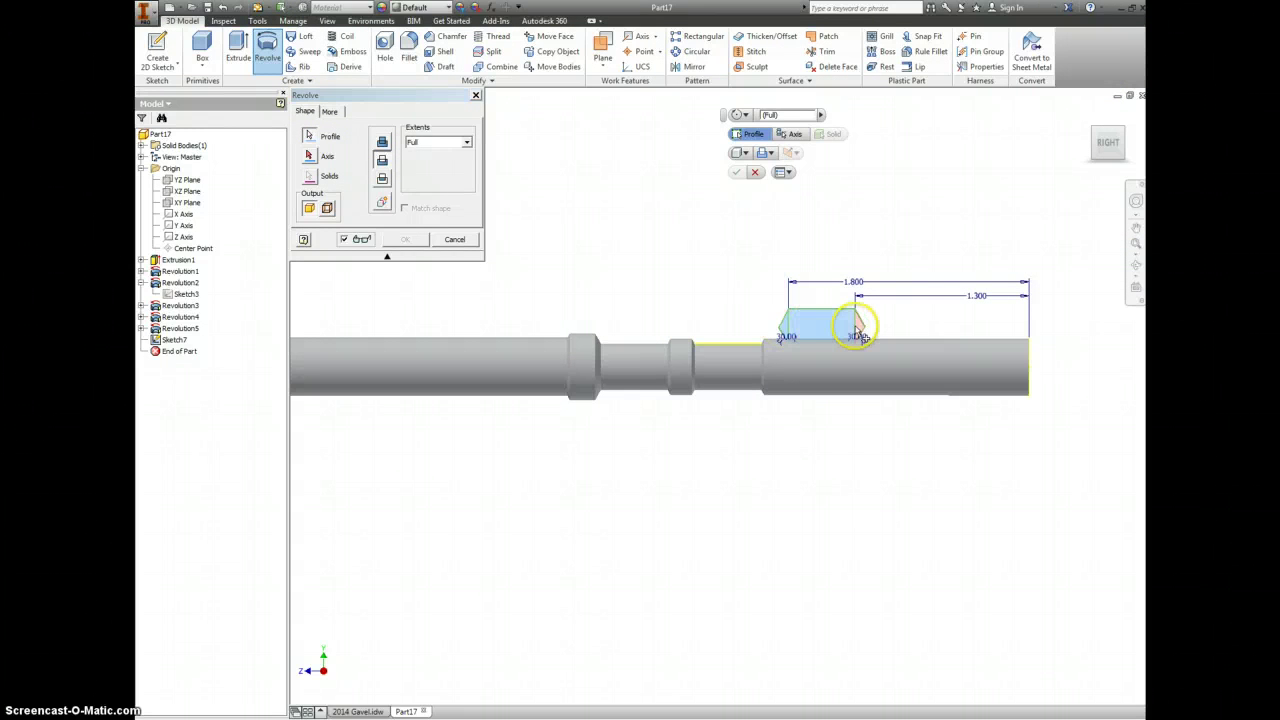
pyautogui.click(861, 330)
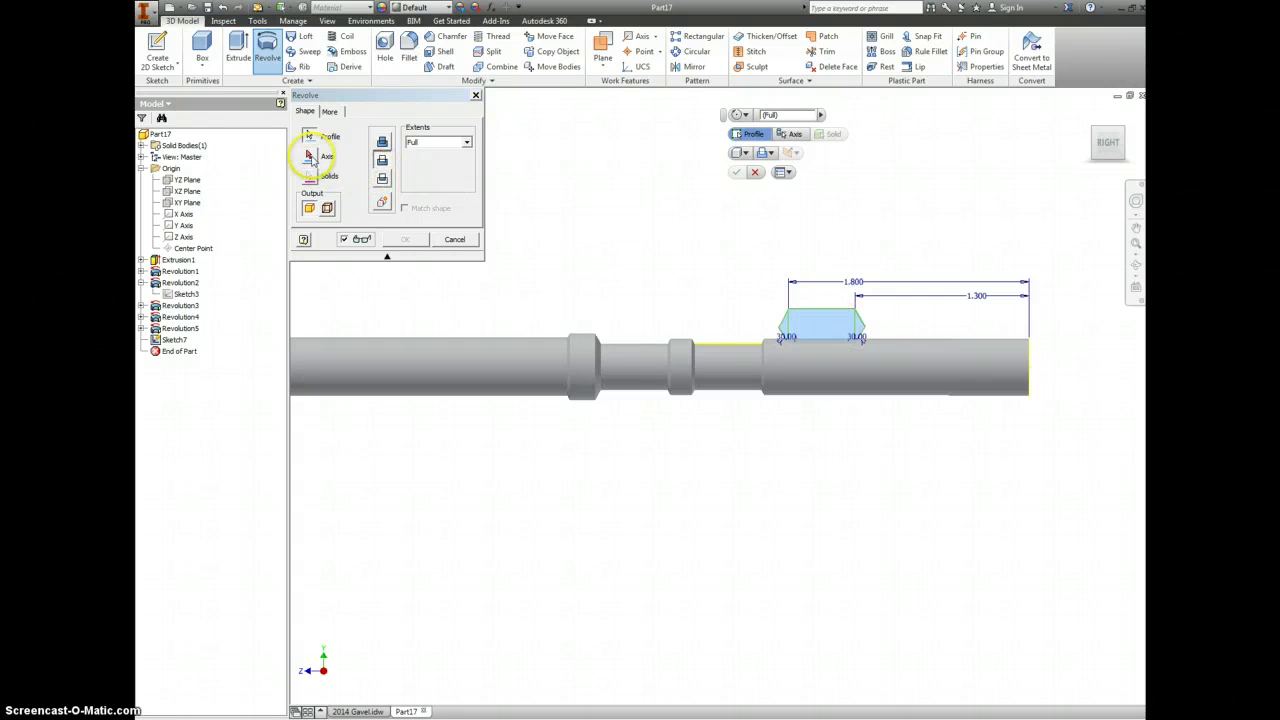
pyautogui.click(184, 237)
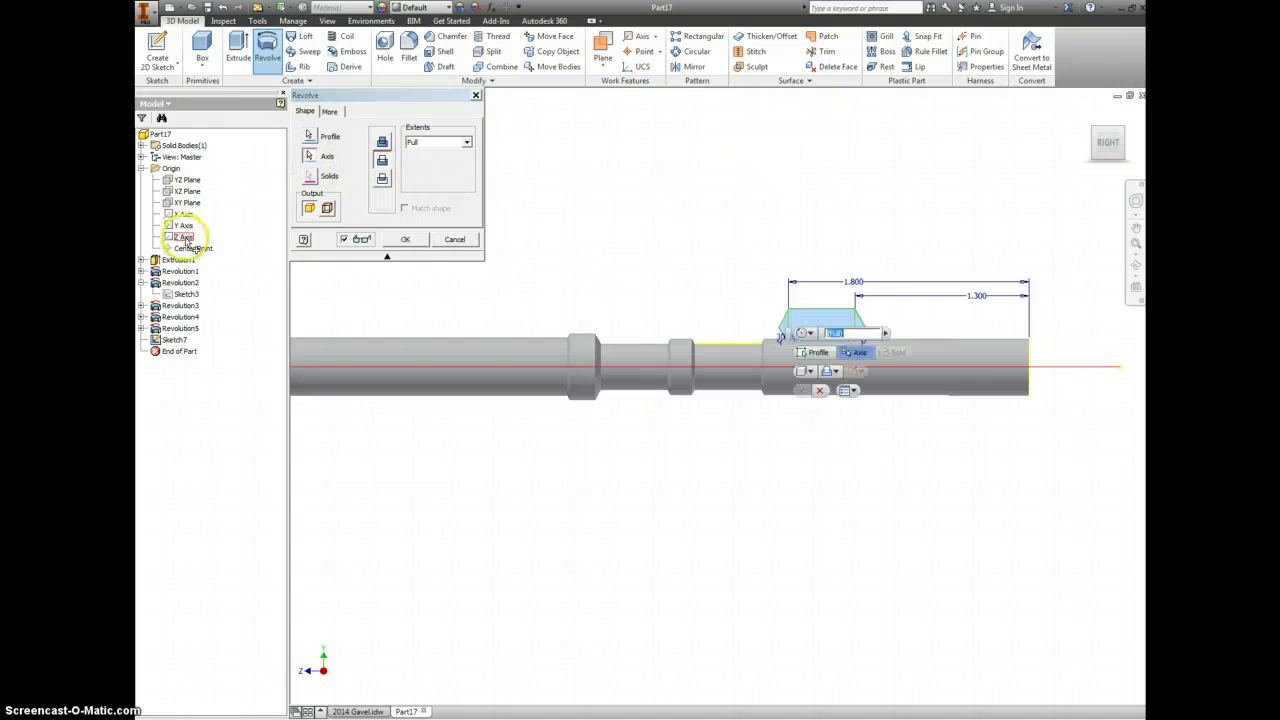
pyautogui.click(406, 240)
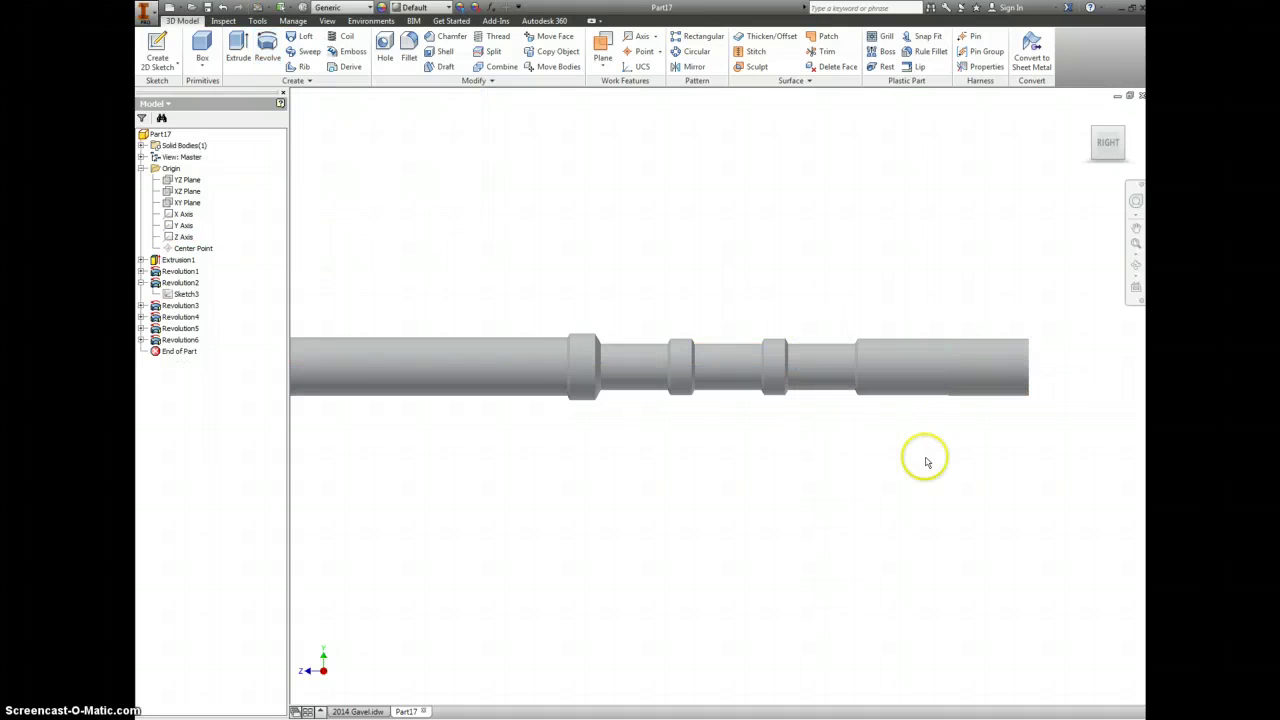
# Check the last groove's position on the 2014 Gavel drawing and start a sliced-graphics sketch on Part17's YZ plane with the rod horizontal
pyautogui.click(375, 712)
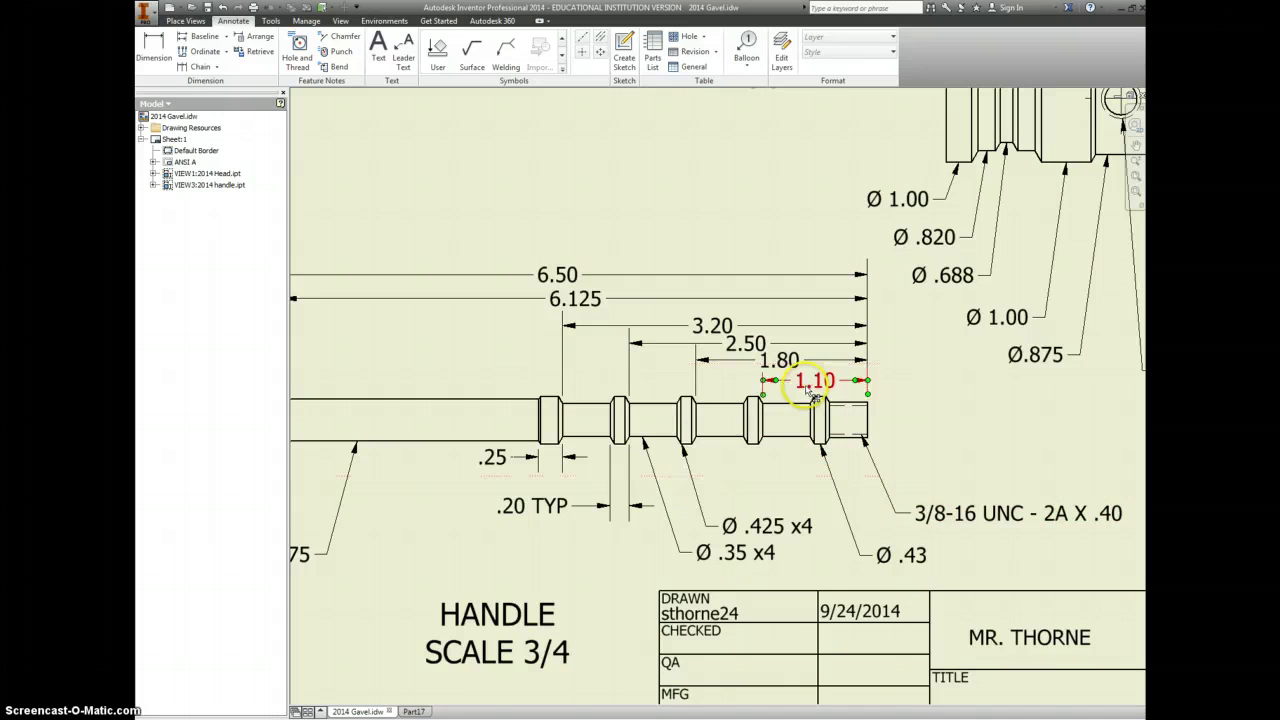
pyautogui.click(410, 711)
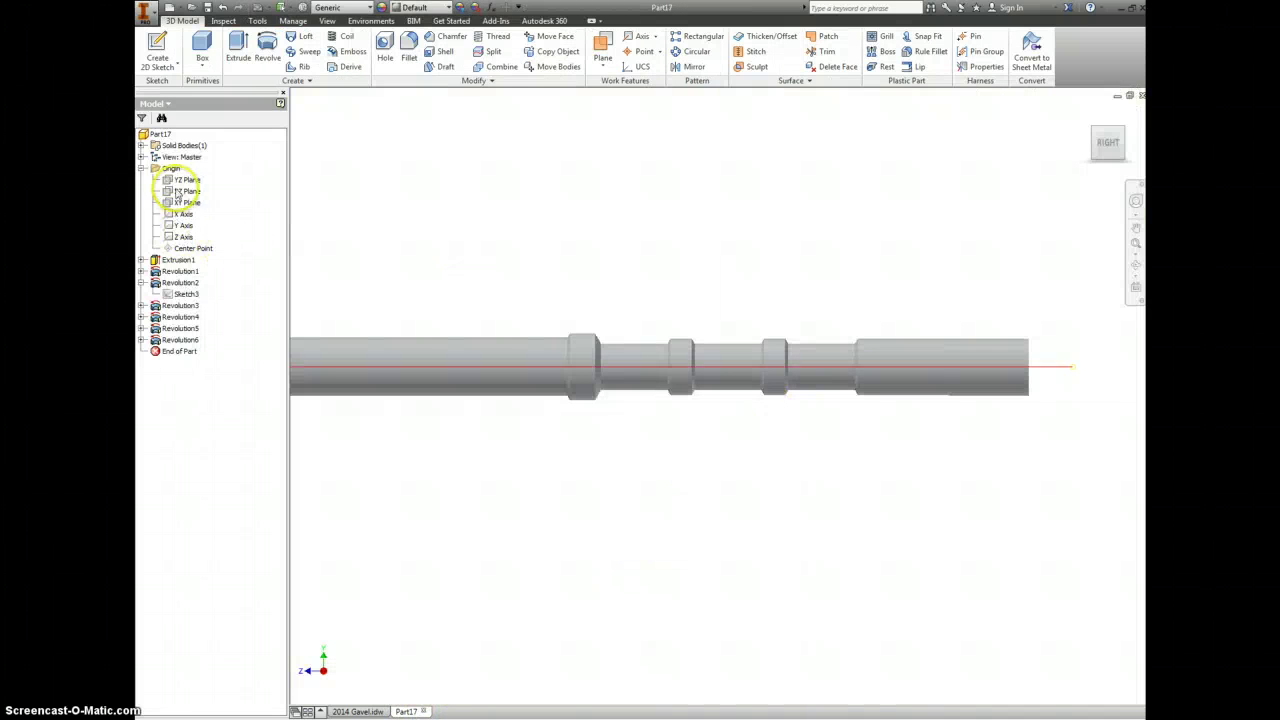
pyautogui.click(177, 192)
pyautogui.rightClick(180, 192)
pyautogui.click(204, 215)
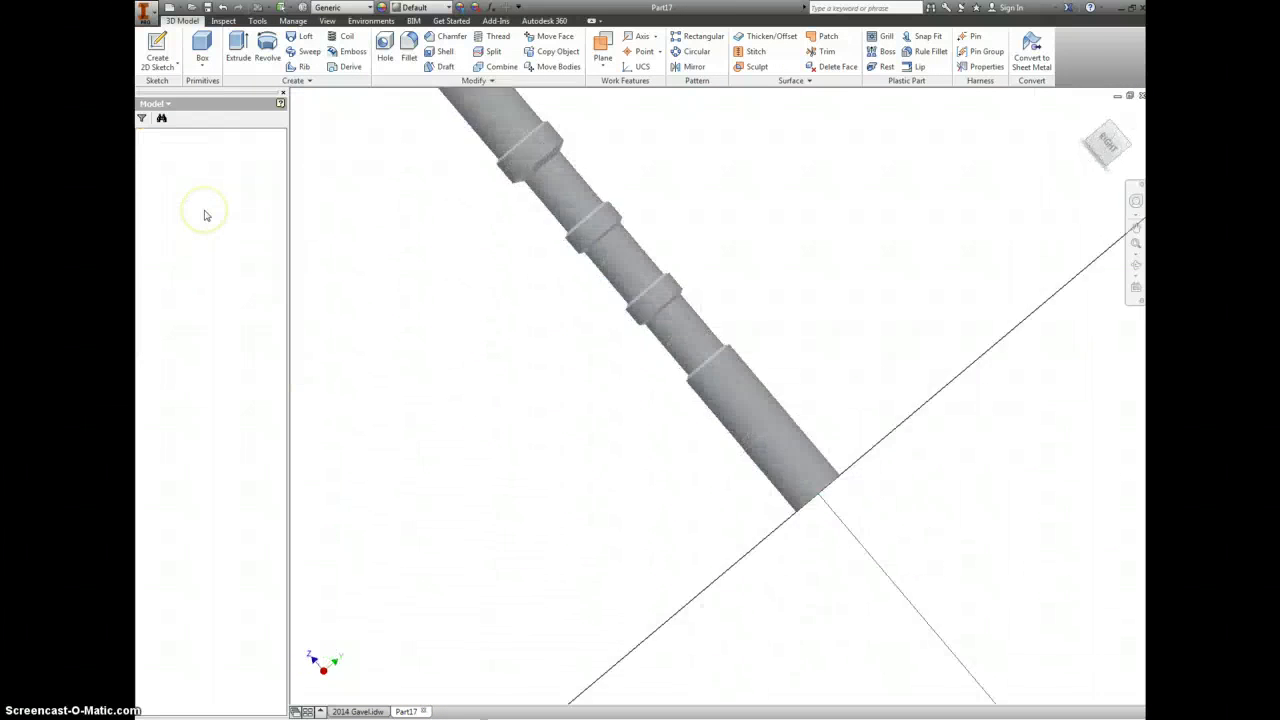
pyautogui.click(1113, 133)
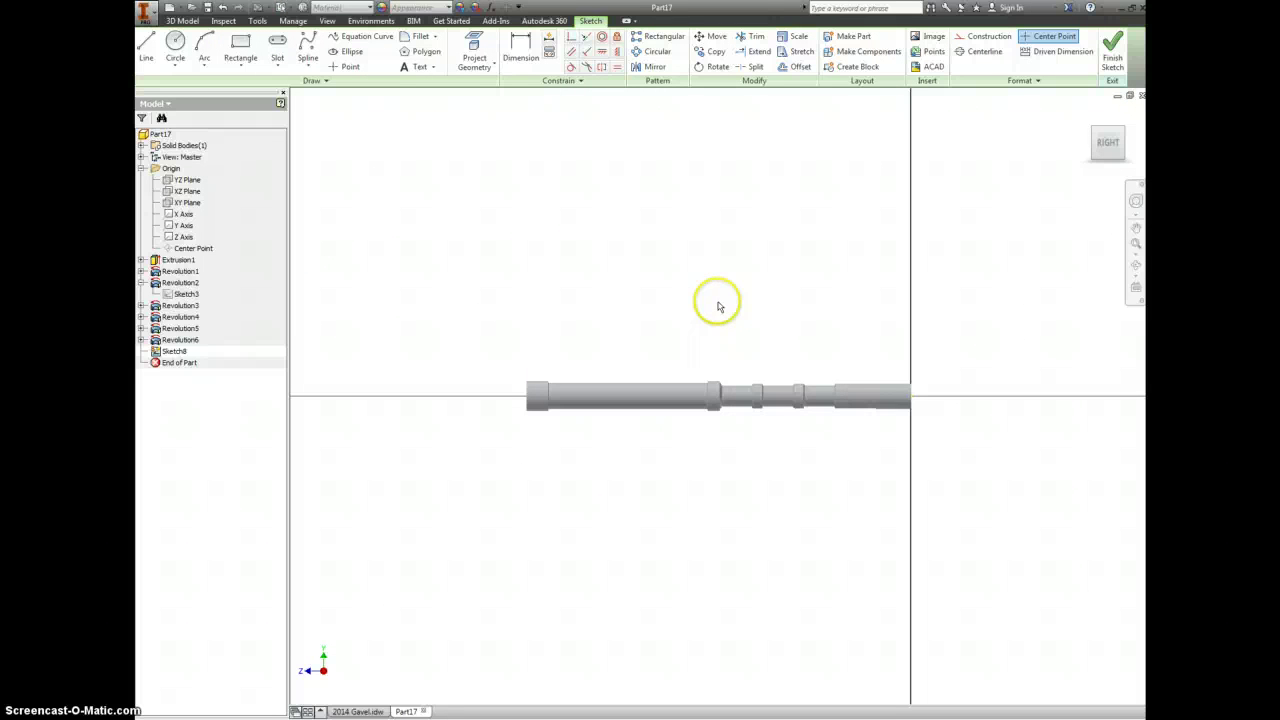
pyautogui.scroll(-5, 725, 340)
# Sketch a two-point rectangle about 0.47 in wide and 0.18 in high over the rod's upper edge between the third groove and the end face
pyautogui.rightClick(833, 360)
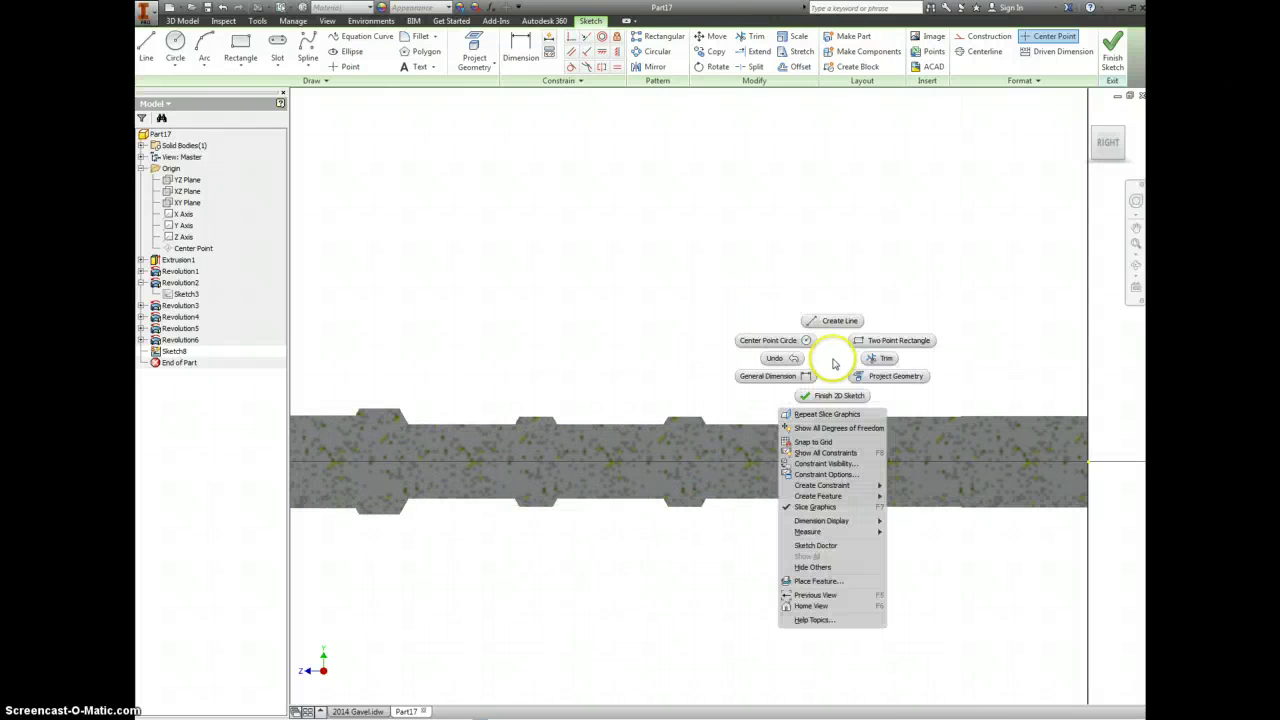
pyautogui.click(878, 340)
pyautogui.click(856, 394)
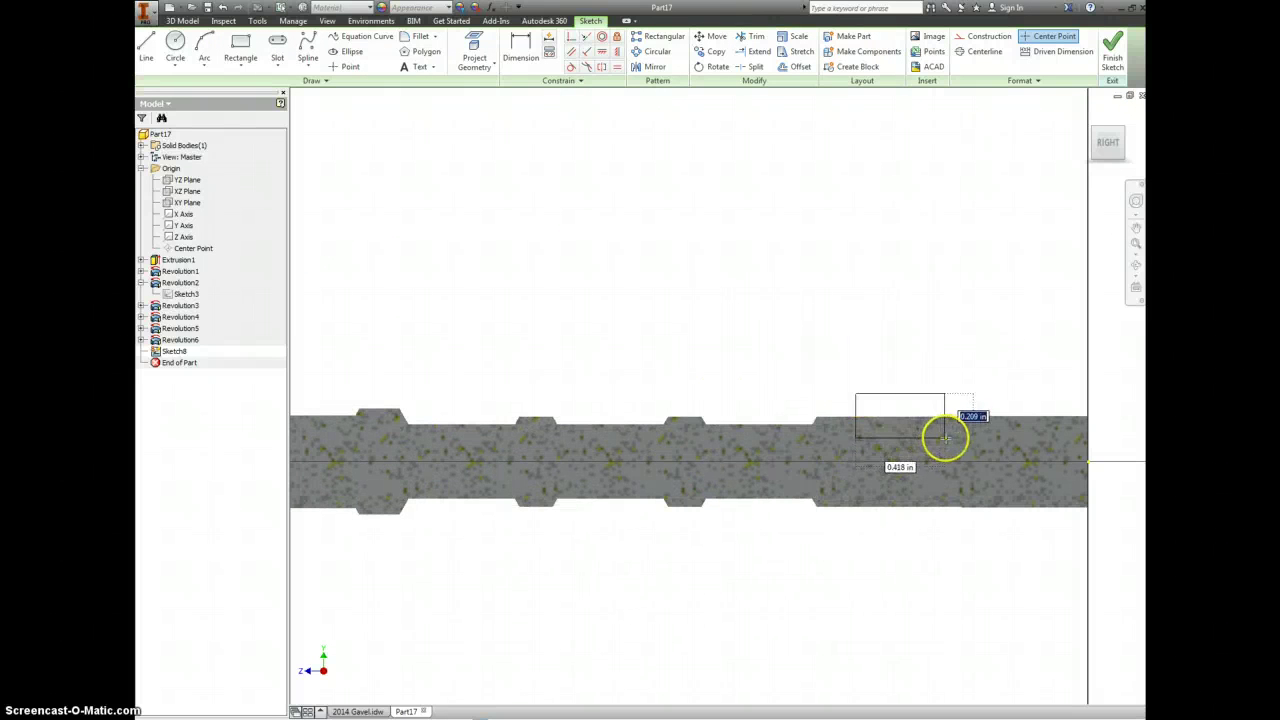
pyautogui.click(955, 432)
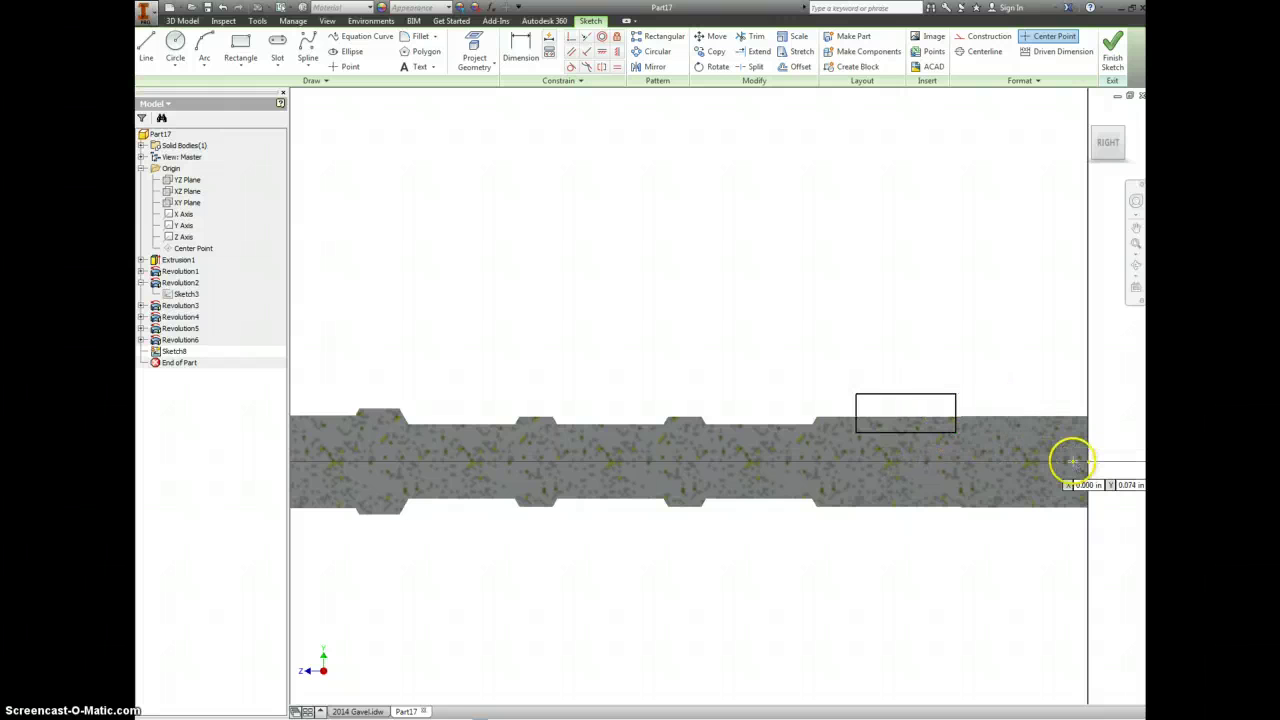
# Dimension the new rectangle's far edge 1.1 in and its near edge 0.6 in from the rod's end
pyautogui.press('d')
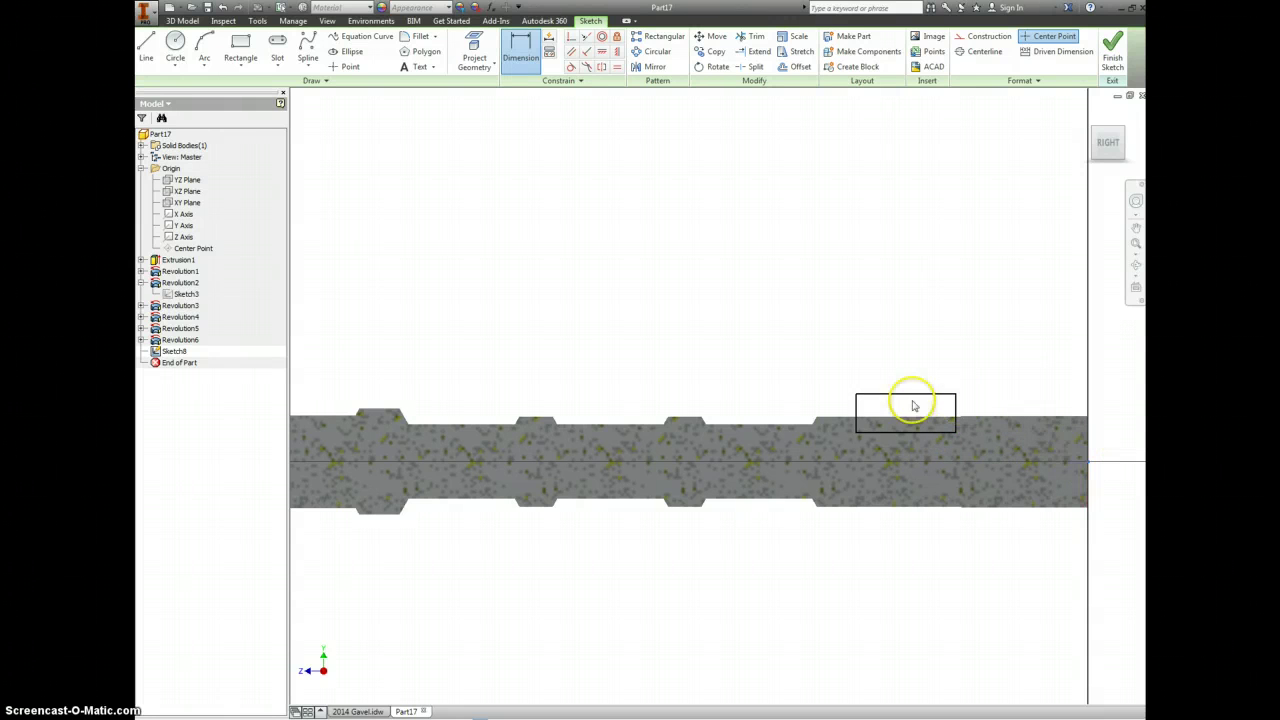
pyautogui.click(858, 415)
pyautogui.click(963, 351)
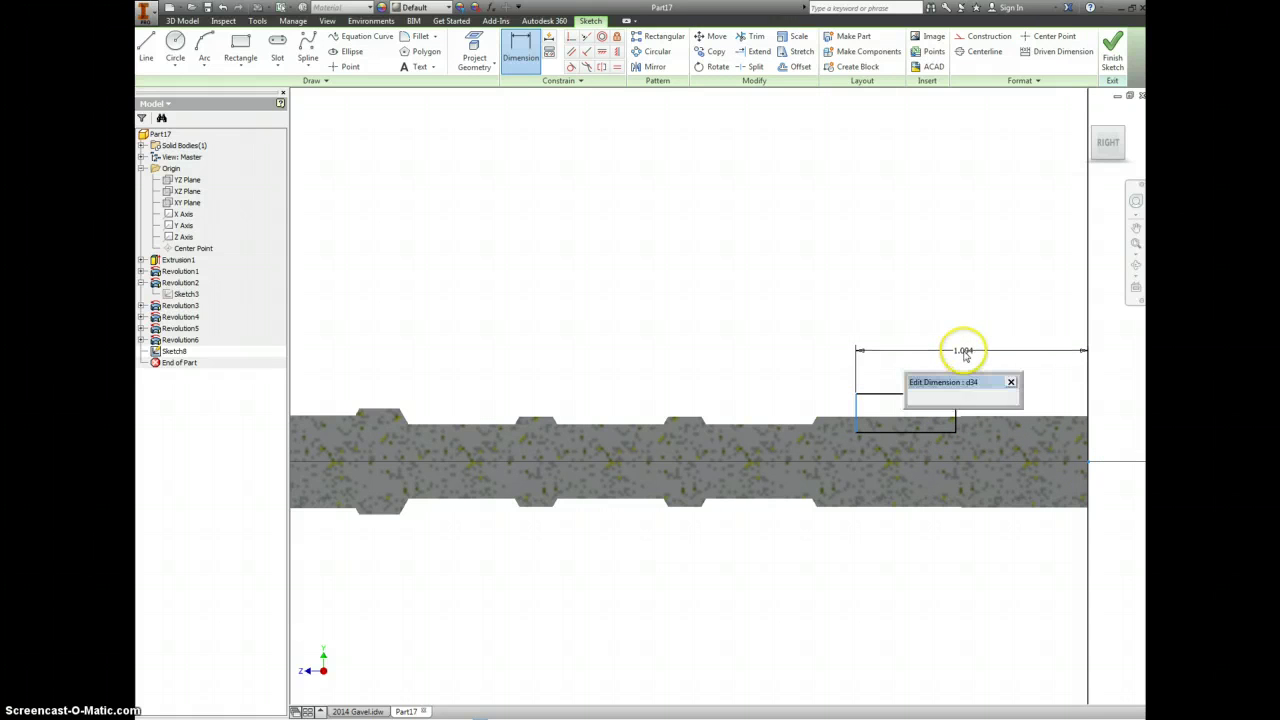
pyautogui.press('Return')
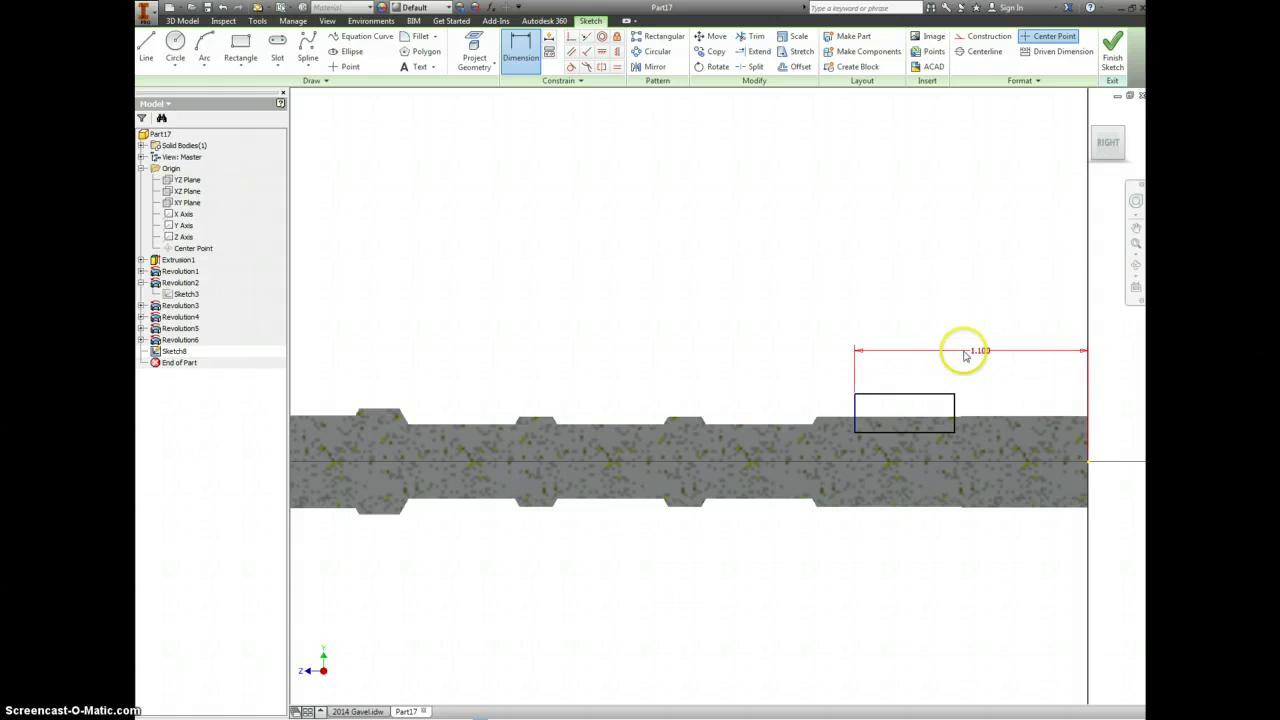
pyautogui.click(955, 410)
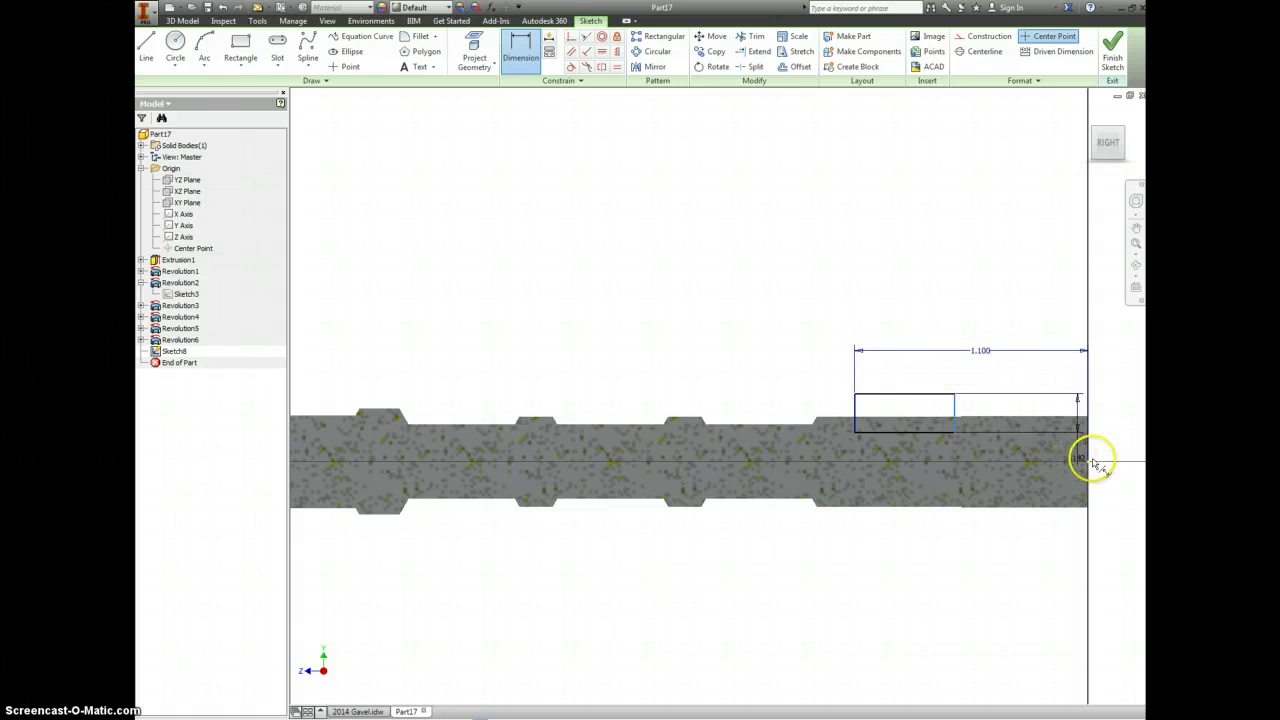
pyautogui.click(1086, 460)
pyautogui.click(1043, 381)
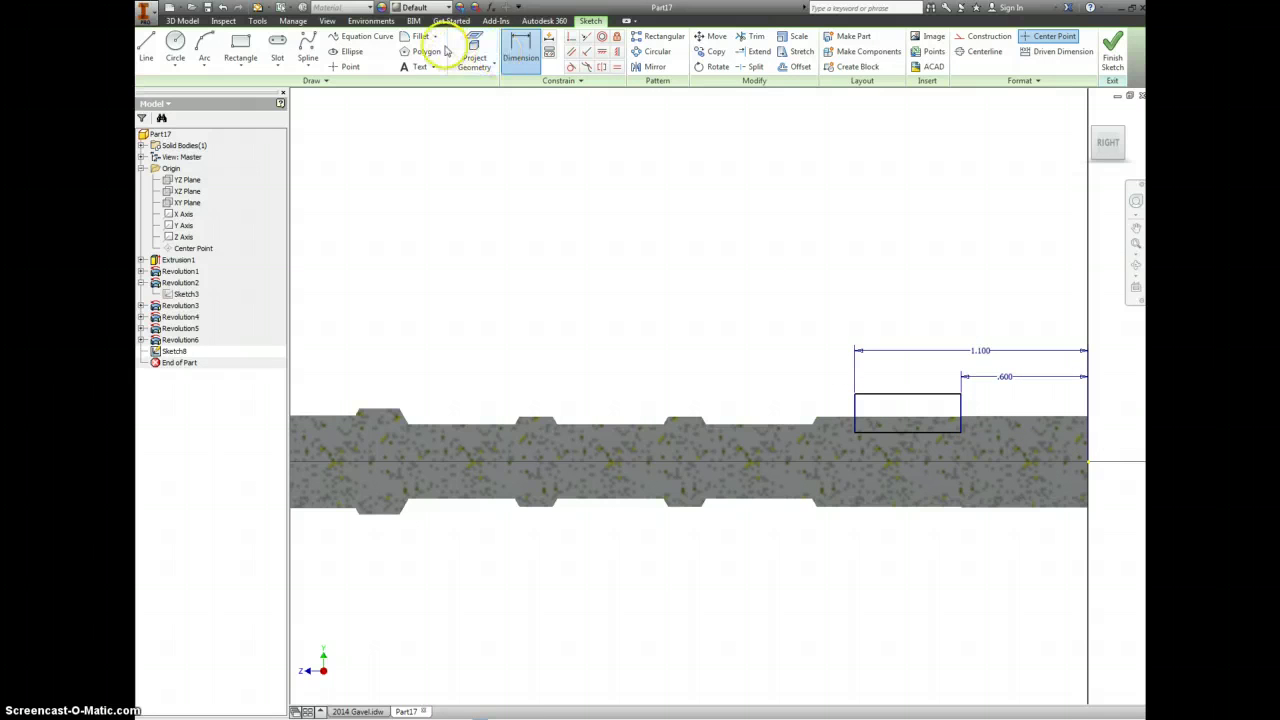
# Project the third groove's upper floor edge and align the new rectangle's lower corner with it using a vertical constraint
pyautogui.click(474, 48)
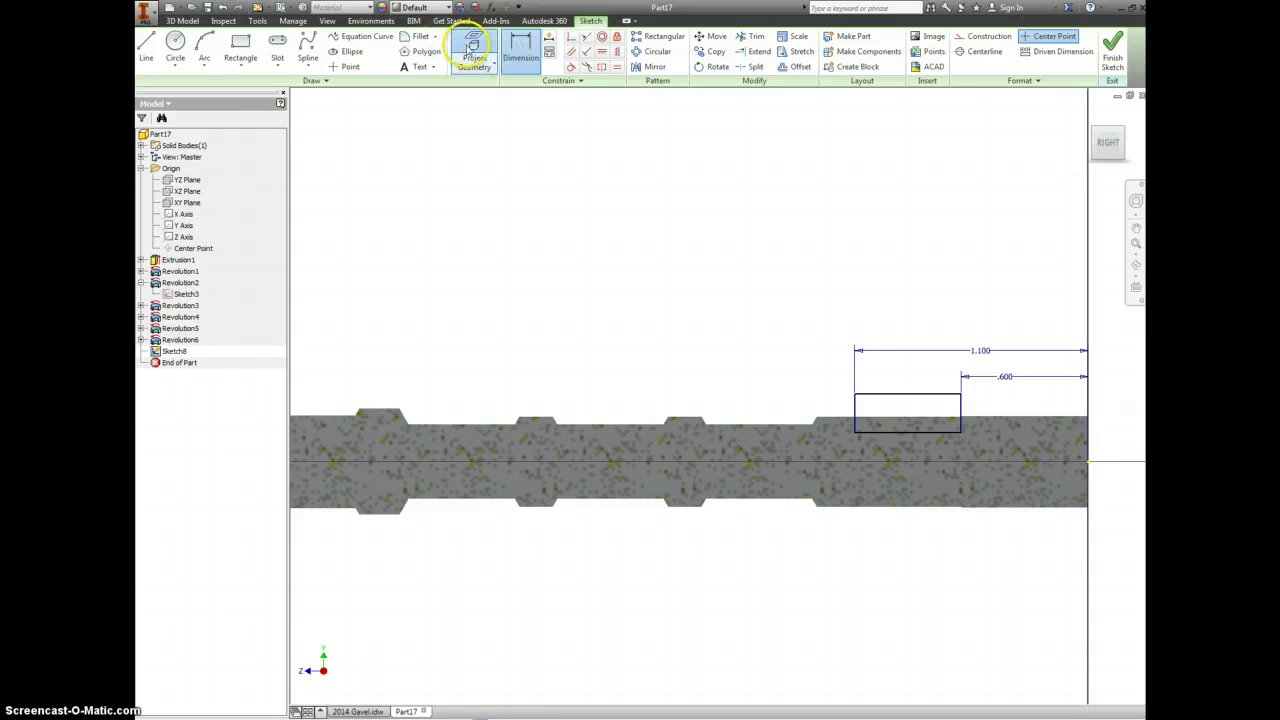
pyautogui.click(780, 428)
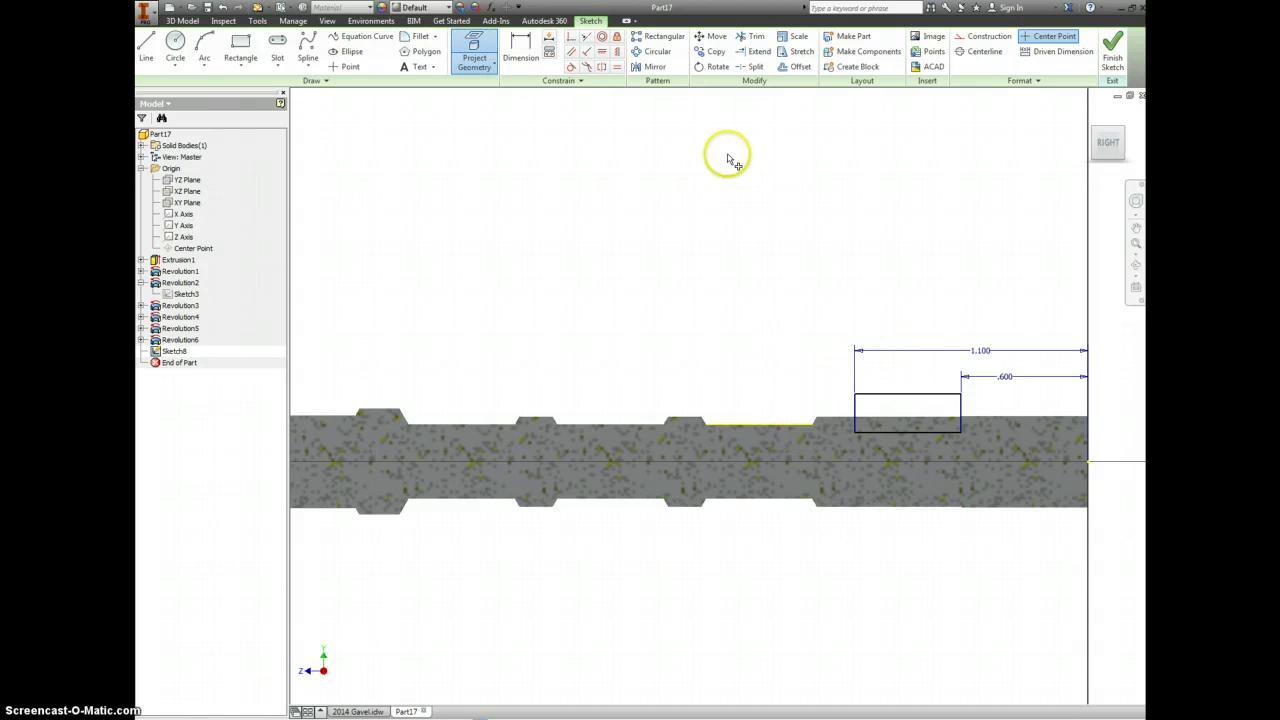
pyautogui.click(616, 53)
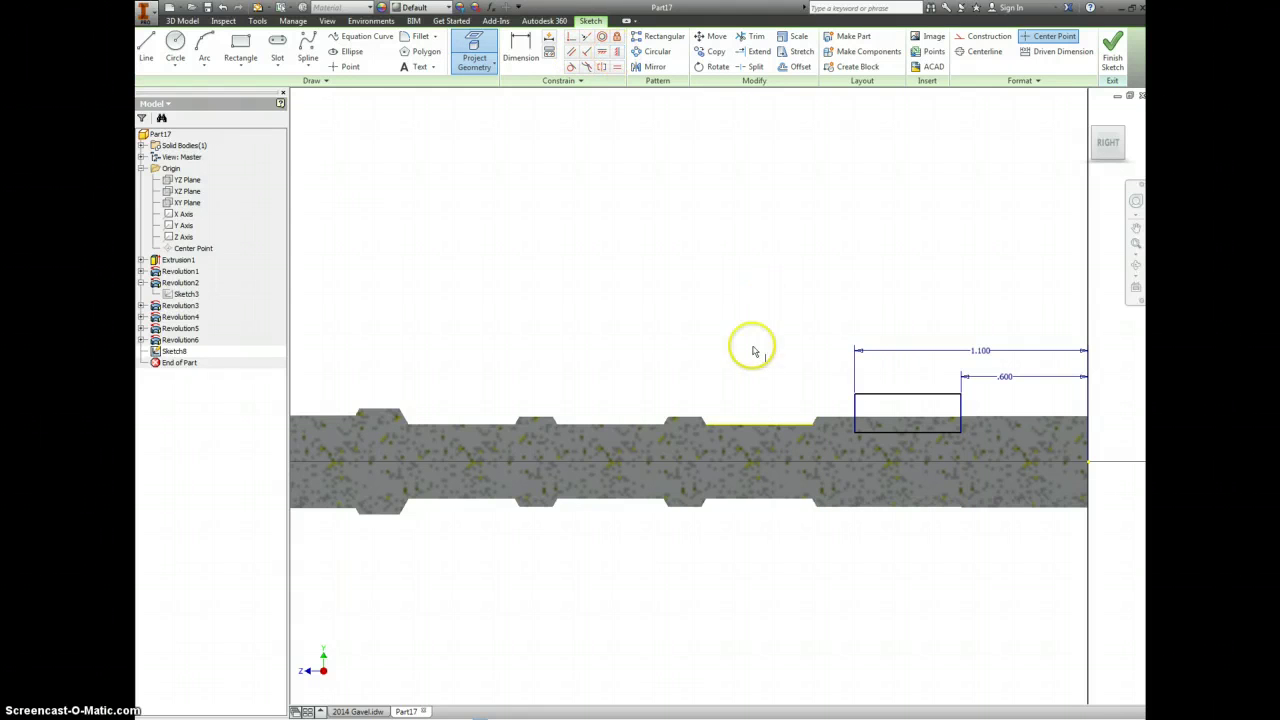
pyautogui.click(856, 436)
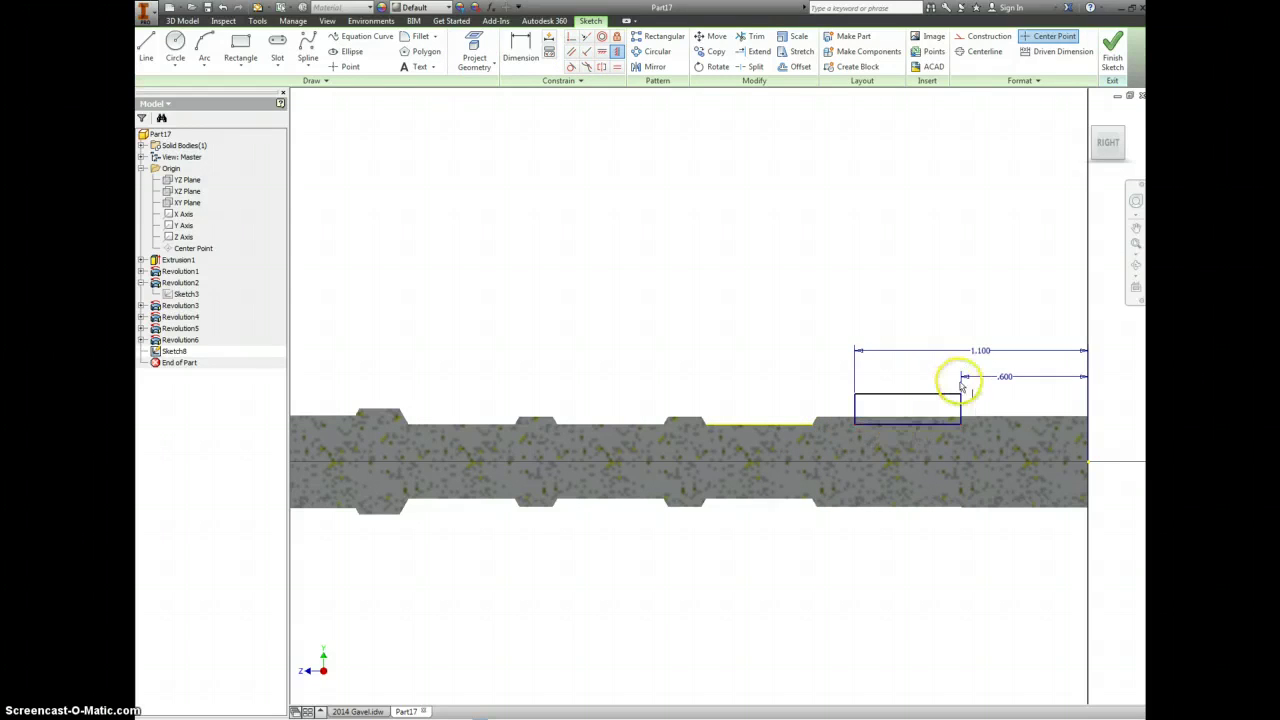
# Draw a 30-degree line outward from the rectangle's lower far corner and close it to the upper far corner as a triangle
pyautogui.rightClick(720, 324)
pyautogui.click(722, 288)
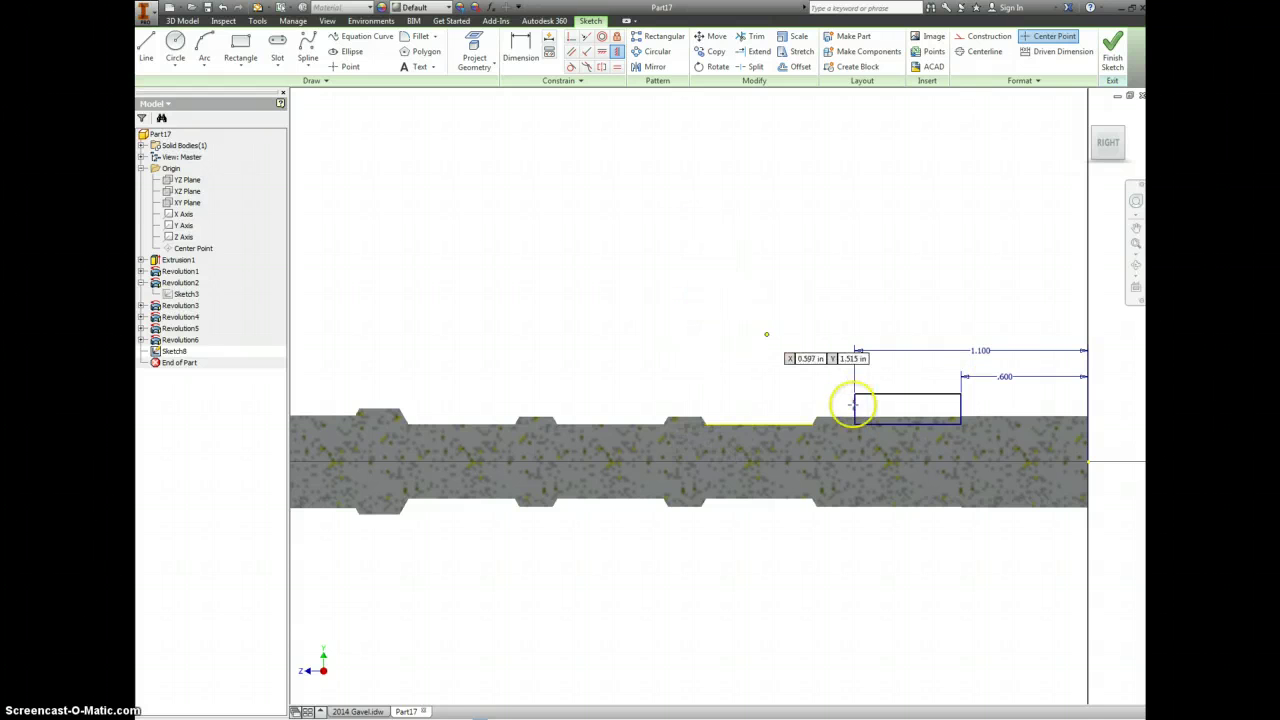
pyautogui.click(855, 423)
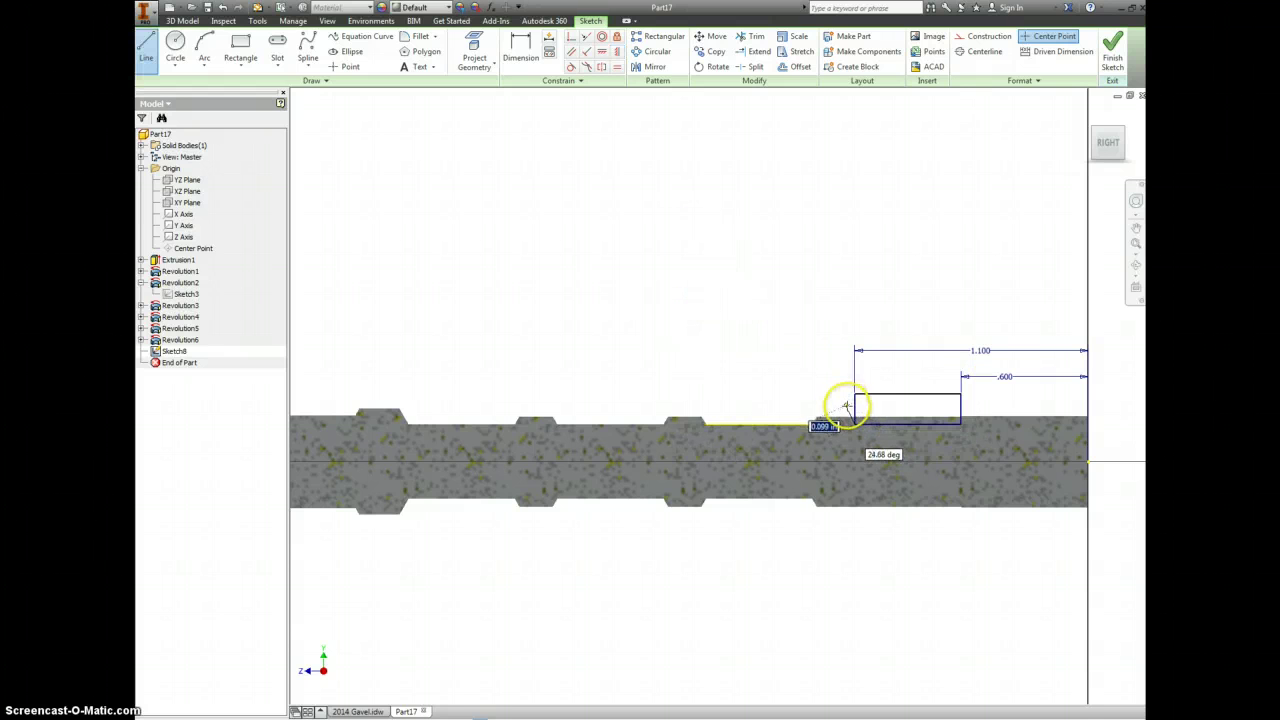
pyautogui.write('30')
pyautogui.press('Return')
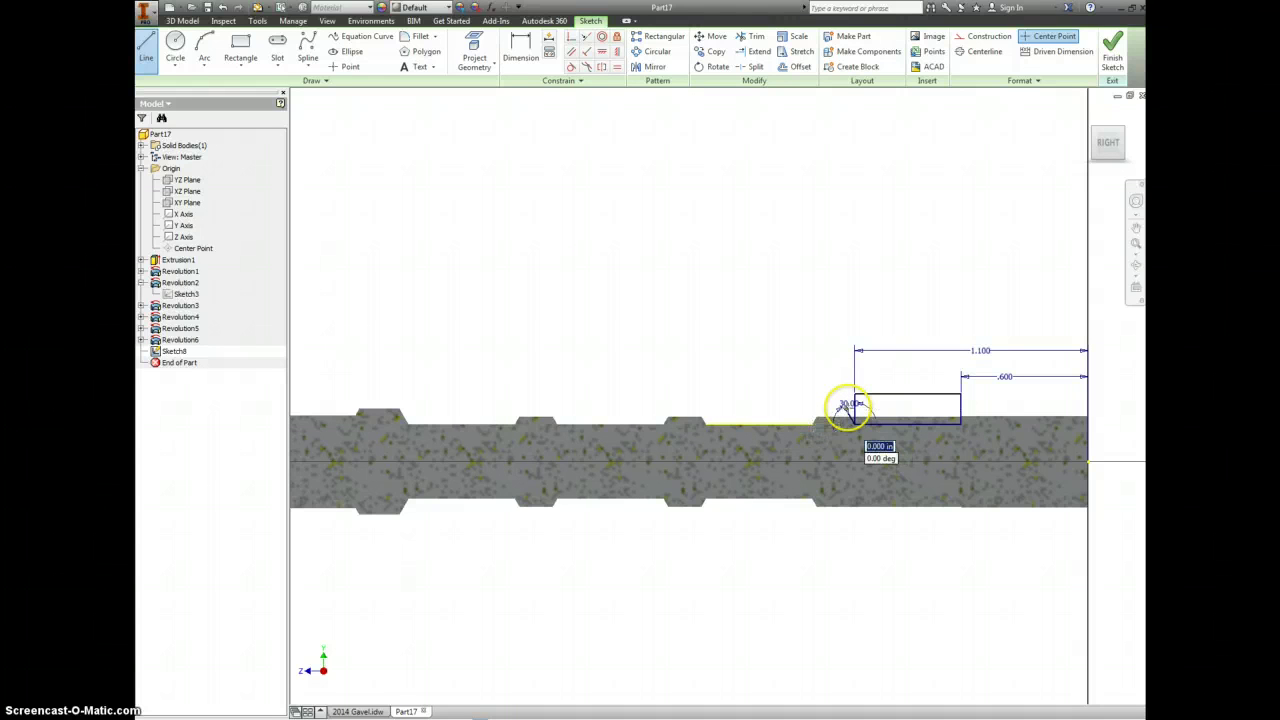
pyautogui.click(855, 394)
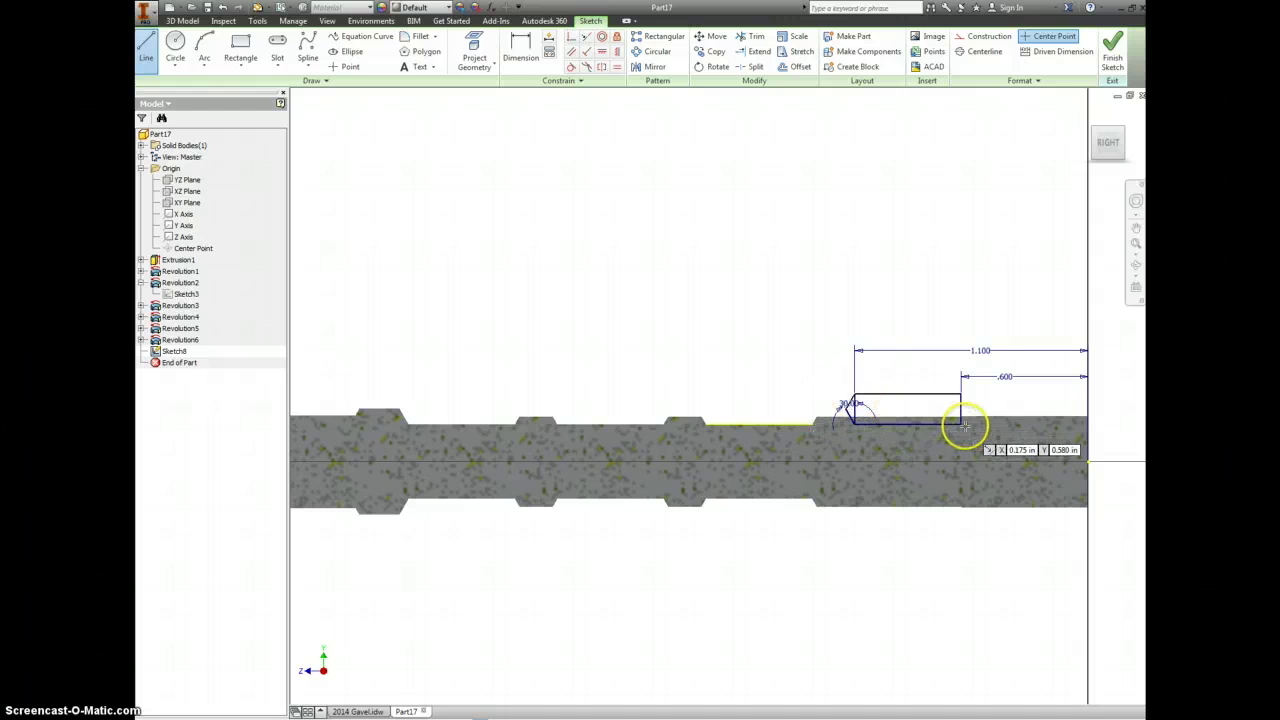
pyautogui.click(962, 426)
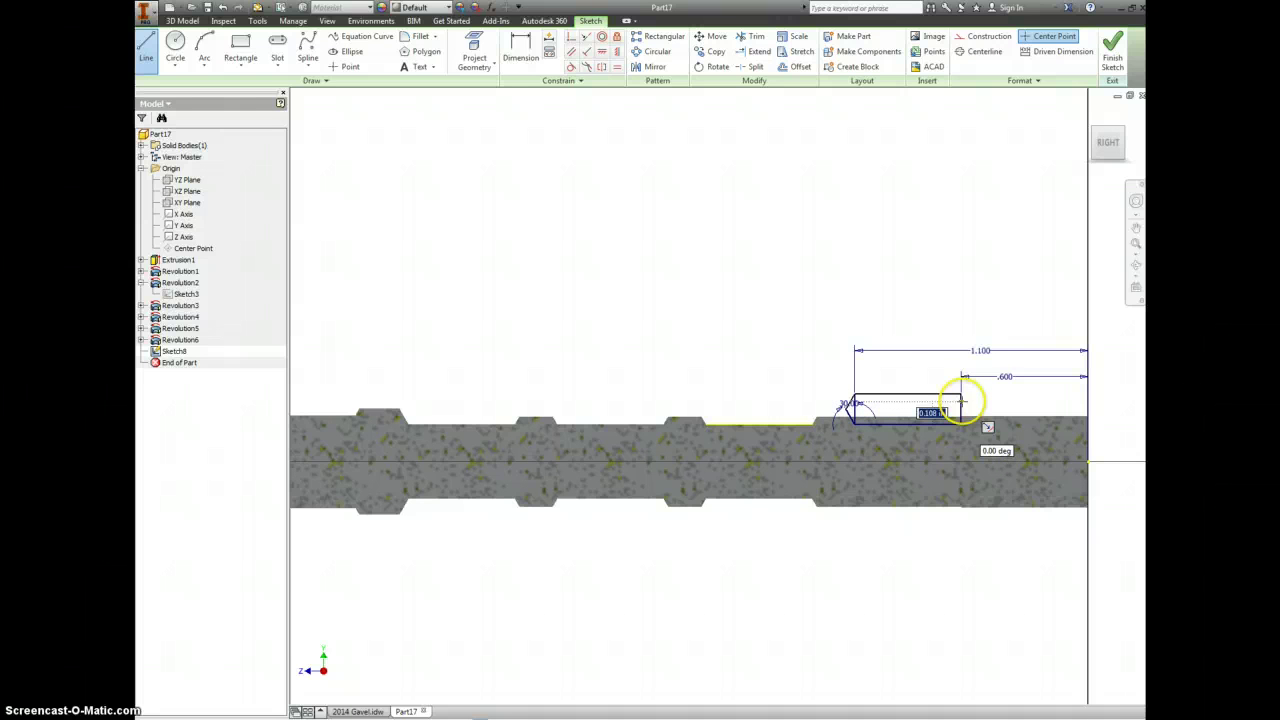
pyautogui.write('30')
pyautogui.press('Return')
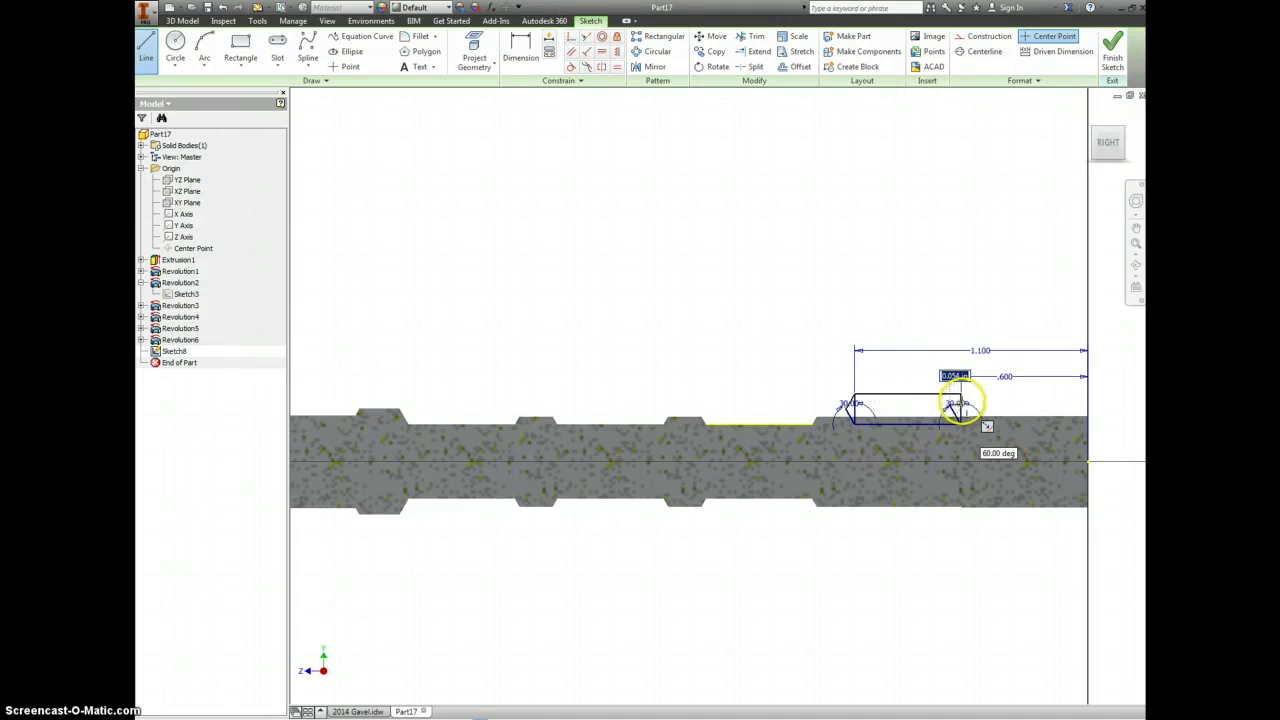
pyautogui.scroll(4, 972, 406)
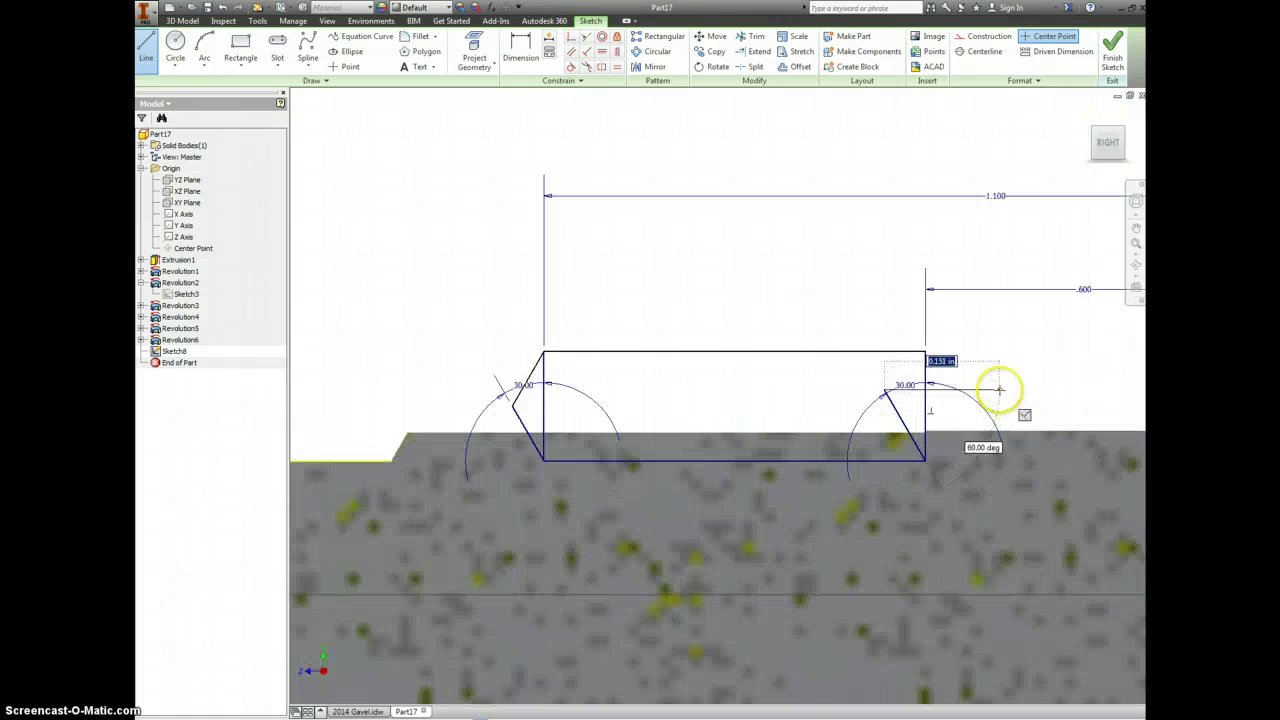
pyautogui.moveTo(999, 390); pyautogui.dragTo(915, 384, button='middle')
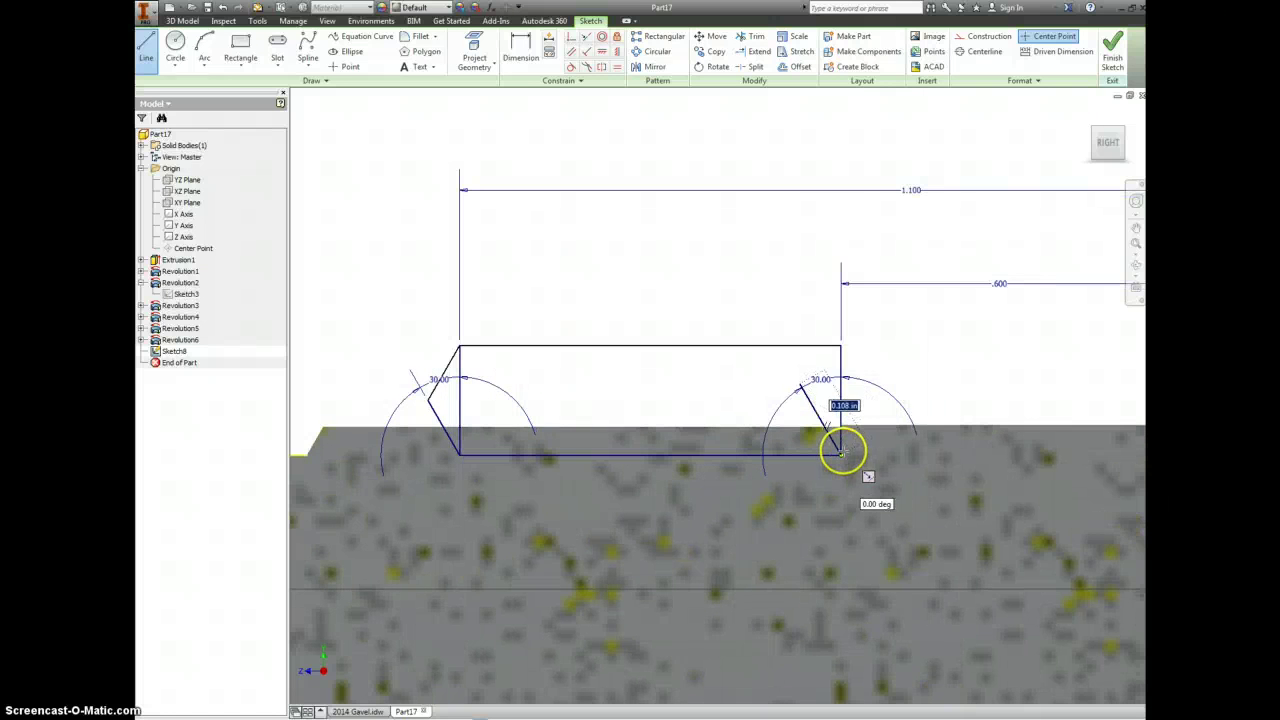
pyautogui.press('Escape')
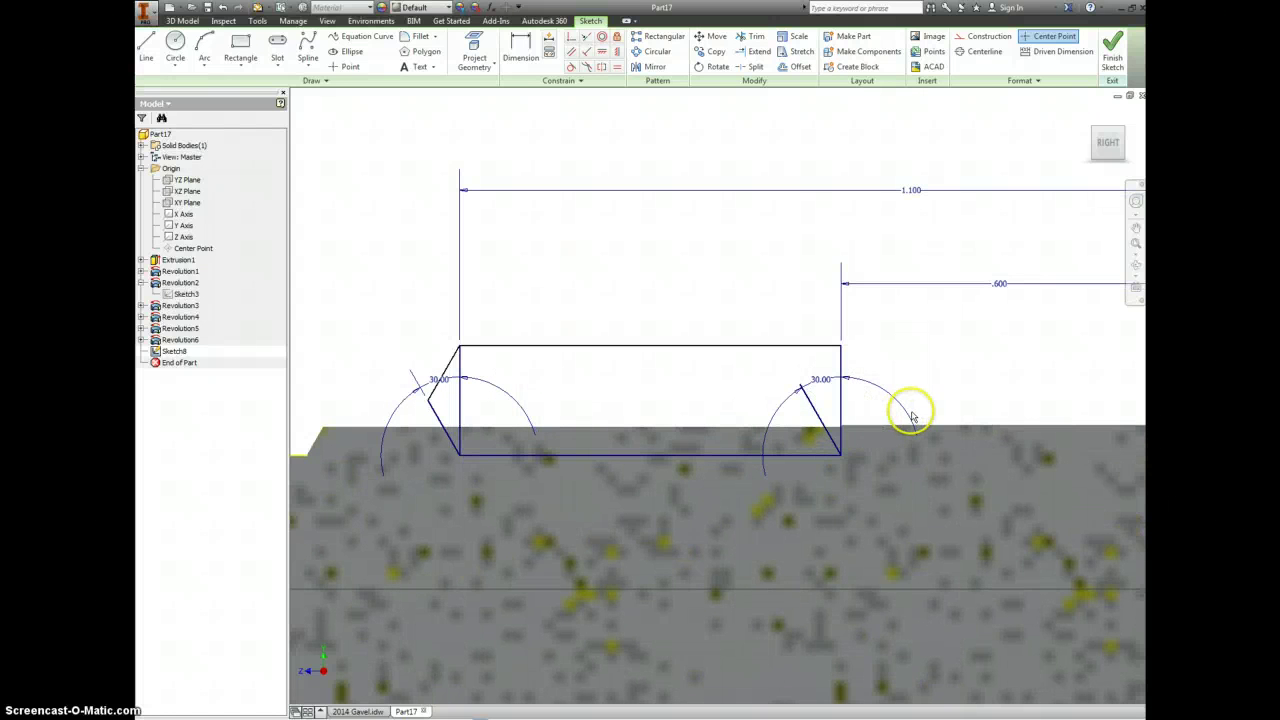
pyautogui.hotkey('ctrl', 'z')
# Draw a 30-degree line from the rectangle's lower near corner toward the rod's end and close it to the upper near corner
pyautogui.rightClick(896, 382)
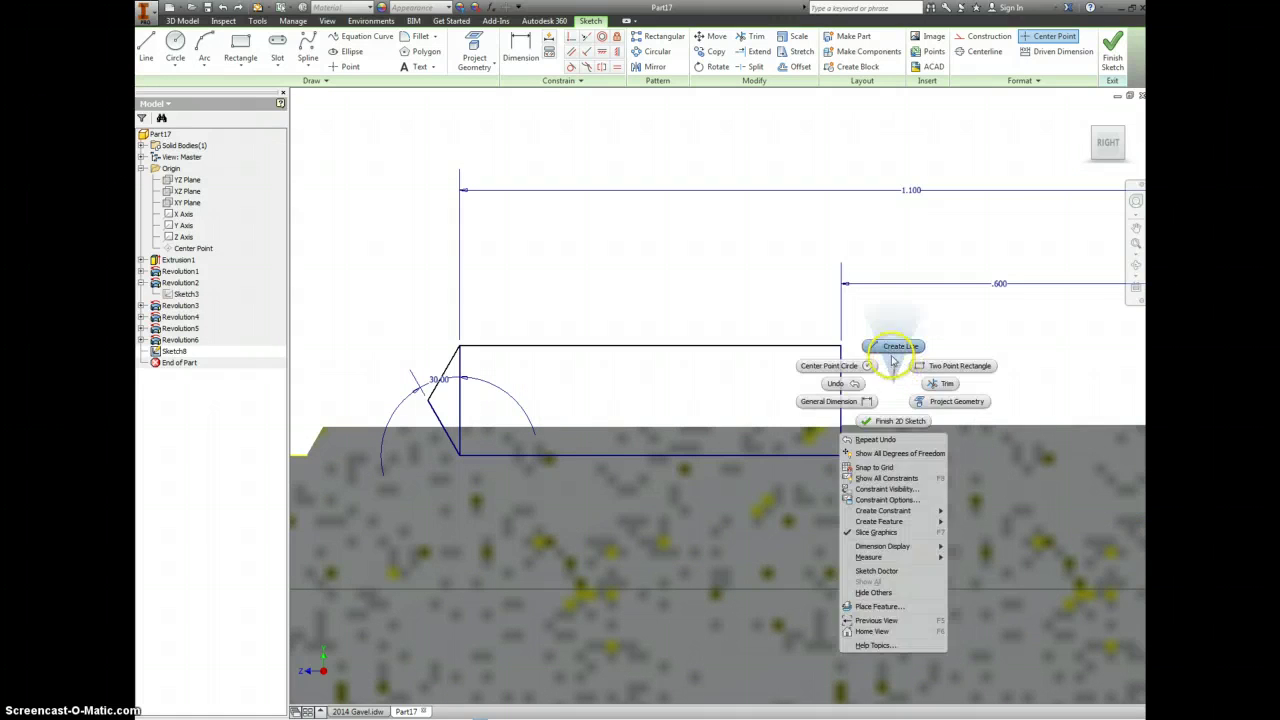
pyautogui.click(895, 348)
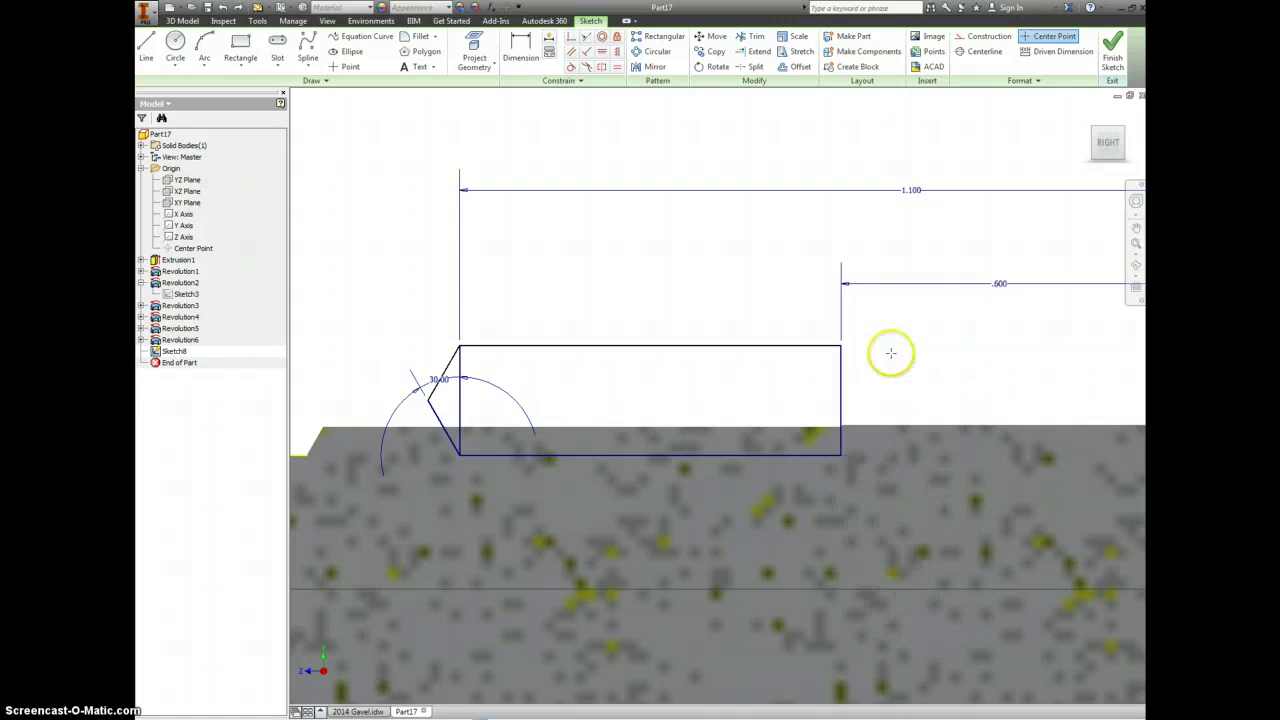
pyautogui.click(841, 455)
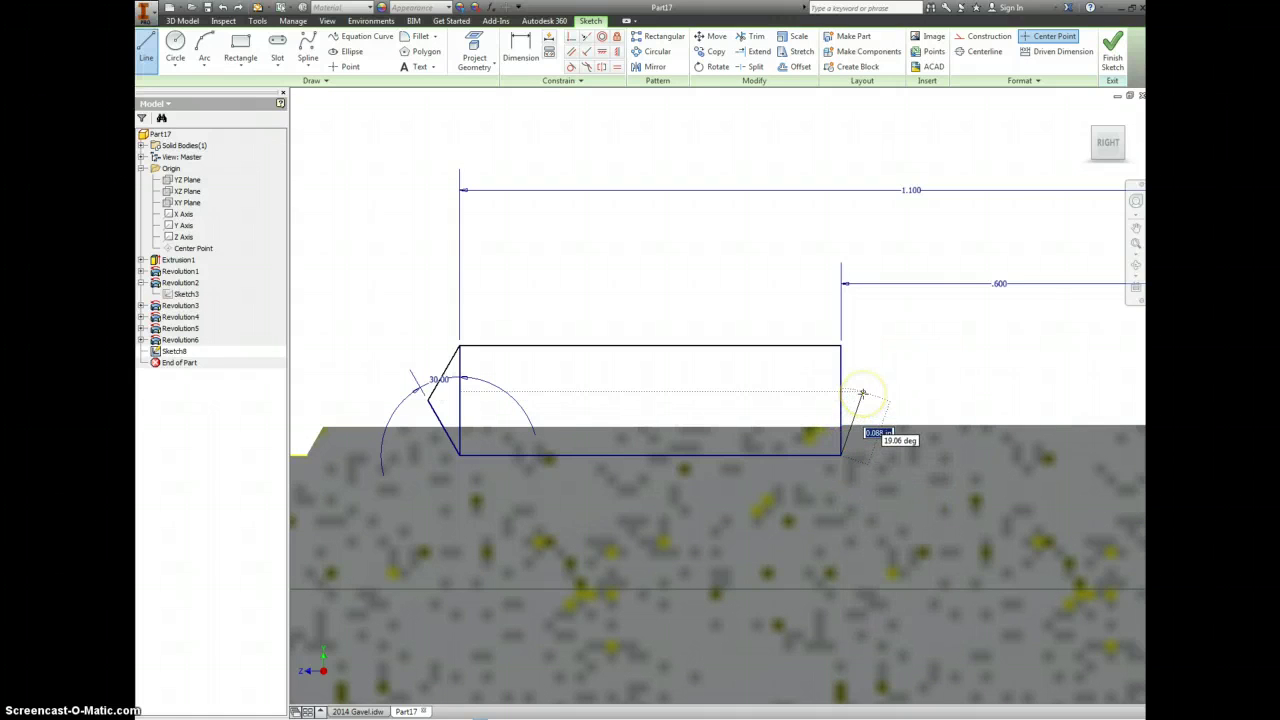
pyautogui.write('30')
pyautogui.press('Return')
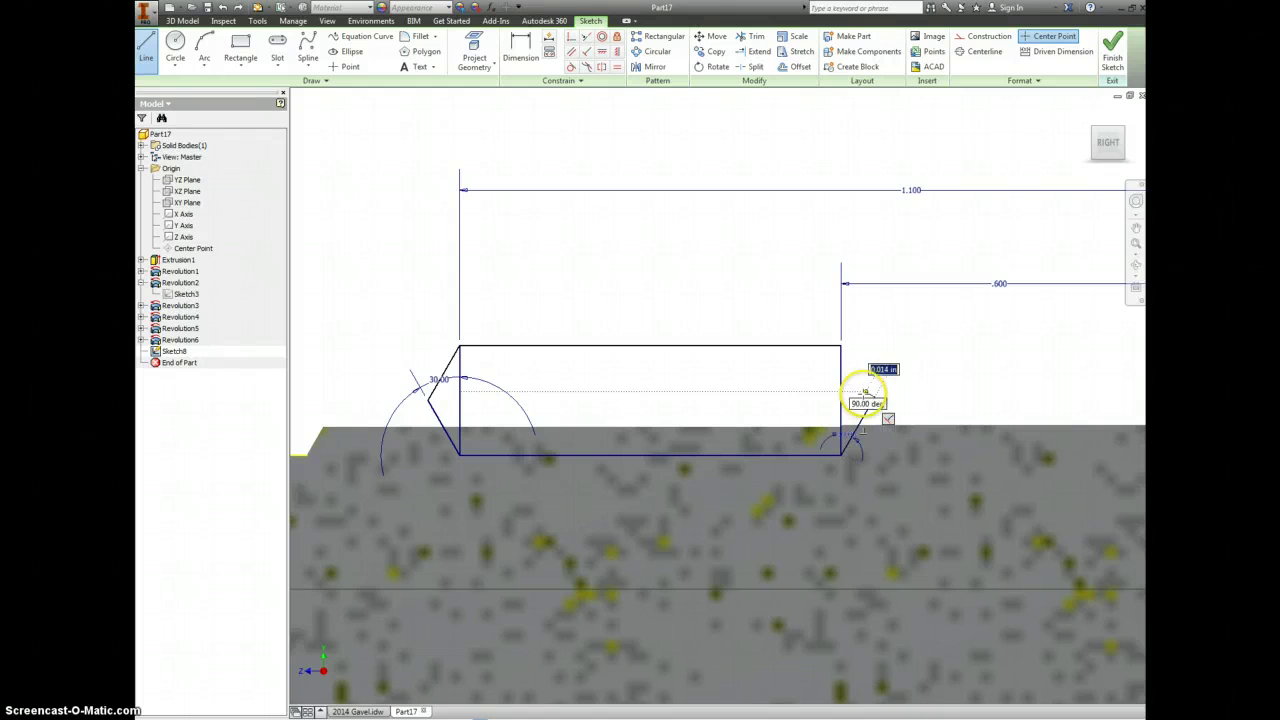
pyautogui.click(875, 395)
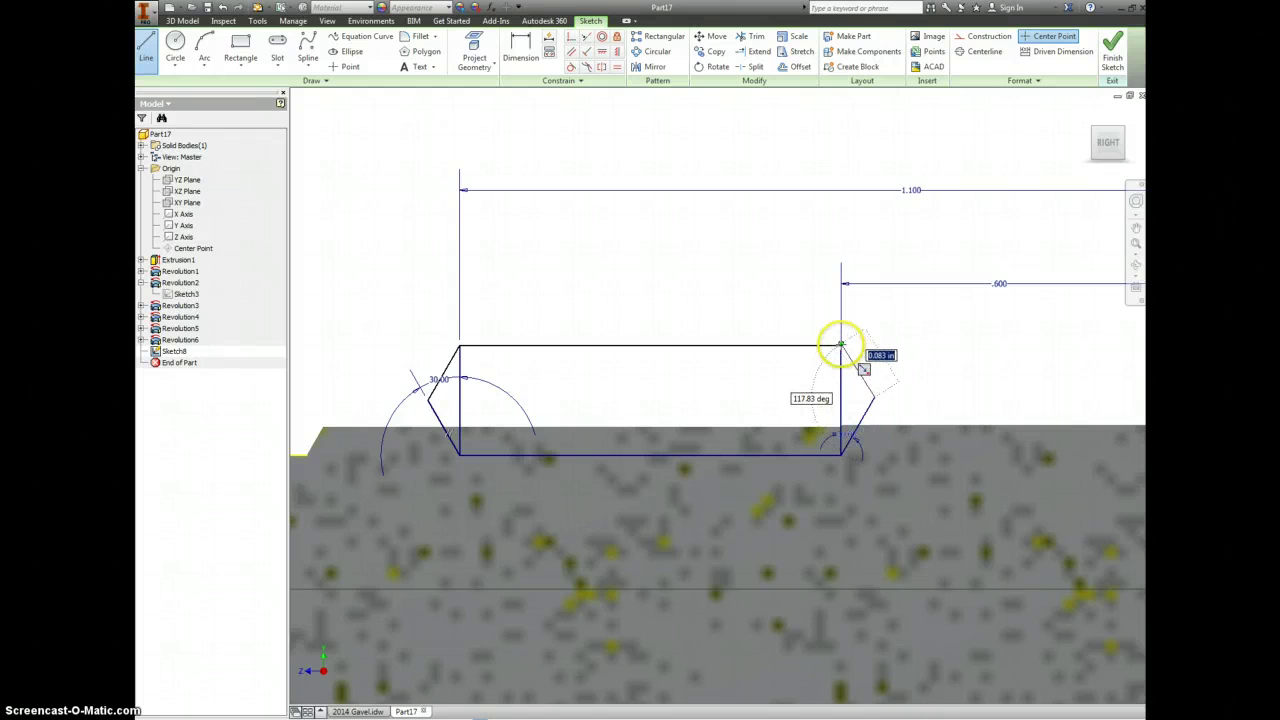
pyautogui.click(841, 345)
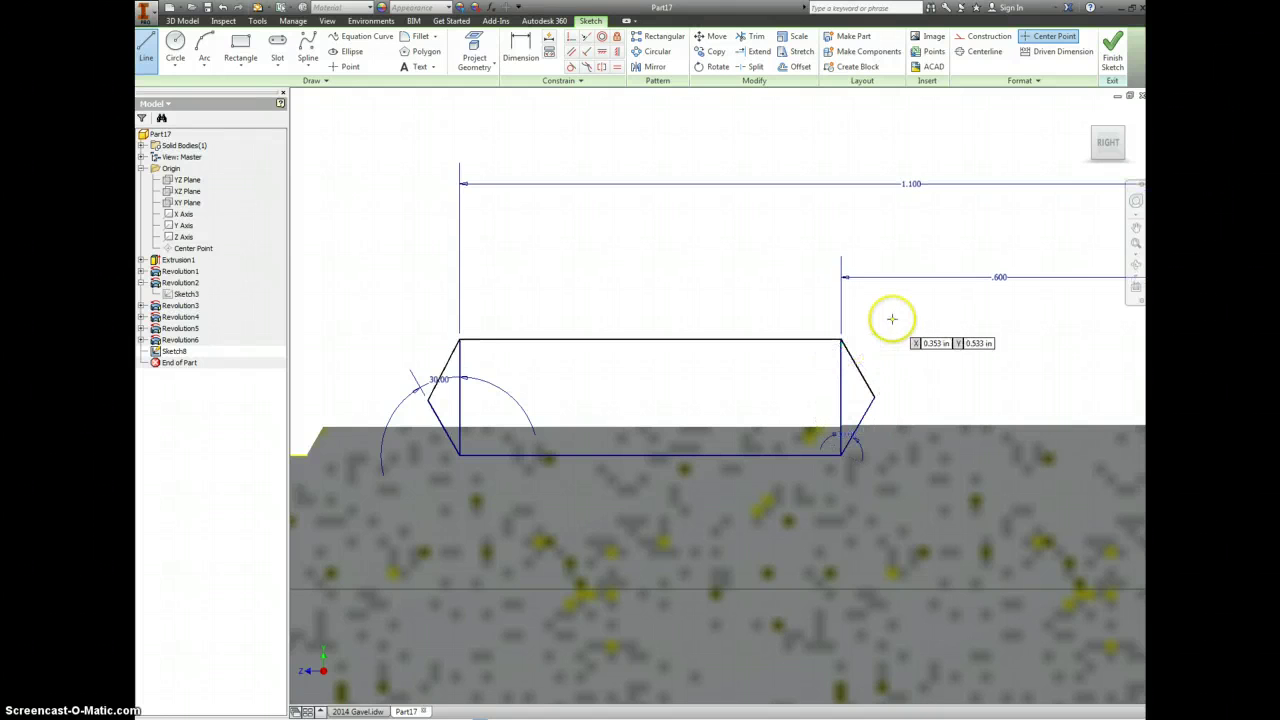
# Finish the sketch and revolve-cut the rectangle with both side triangles fully around the Z axis to form the fourth groove
pyautogui.click(1115, 50)
pyautogui.click(240, 45)
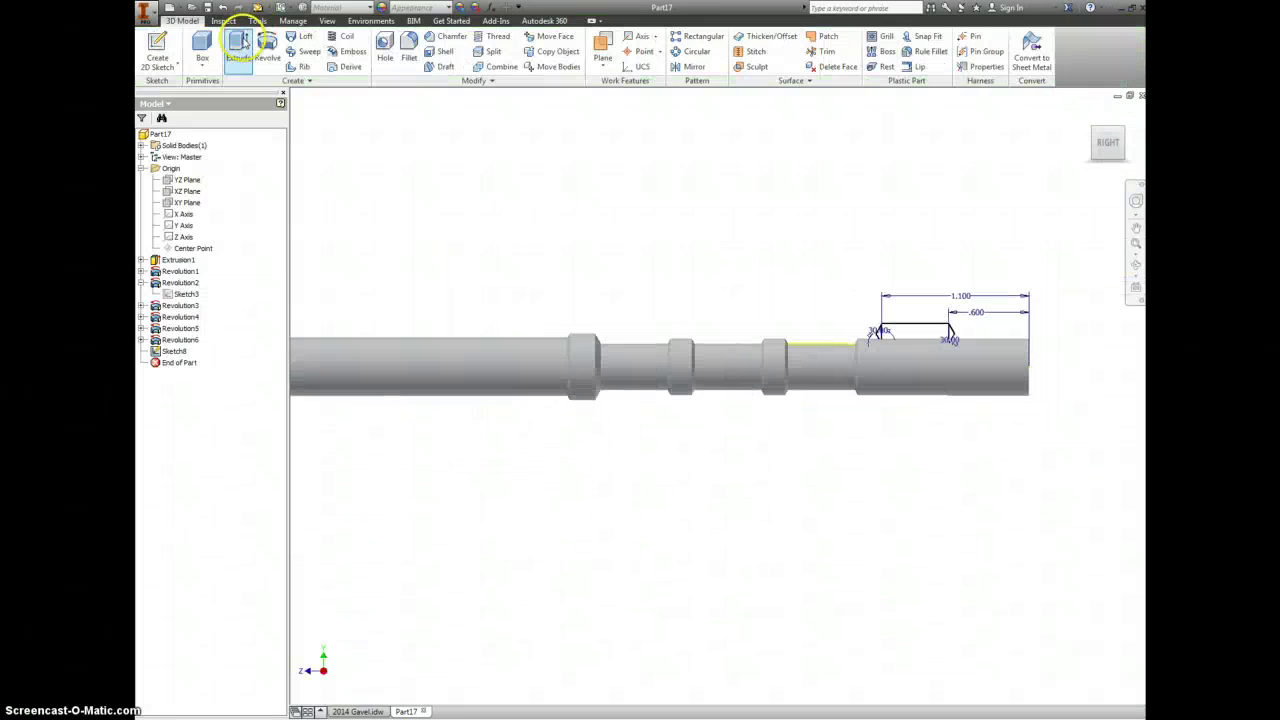
pyautogui.click(267, 45)
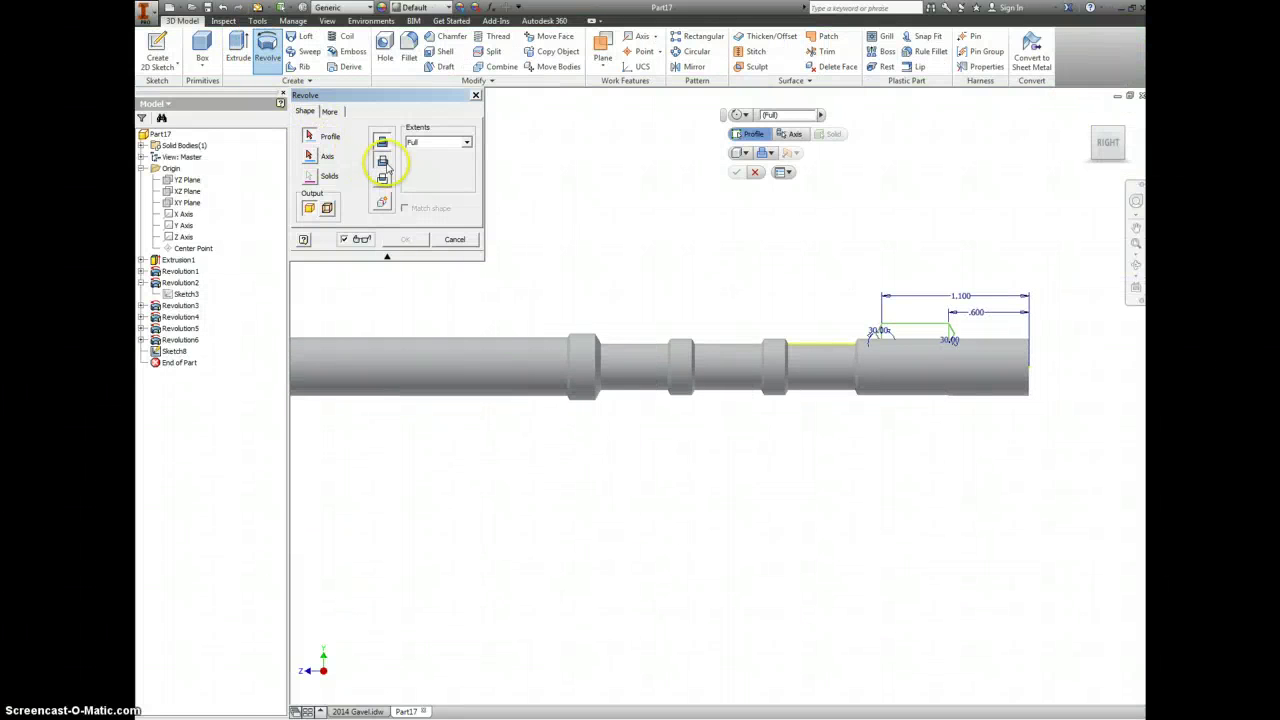
pyautogui.click(893, 340)
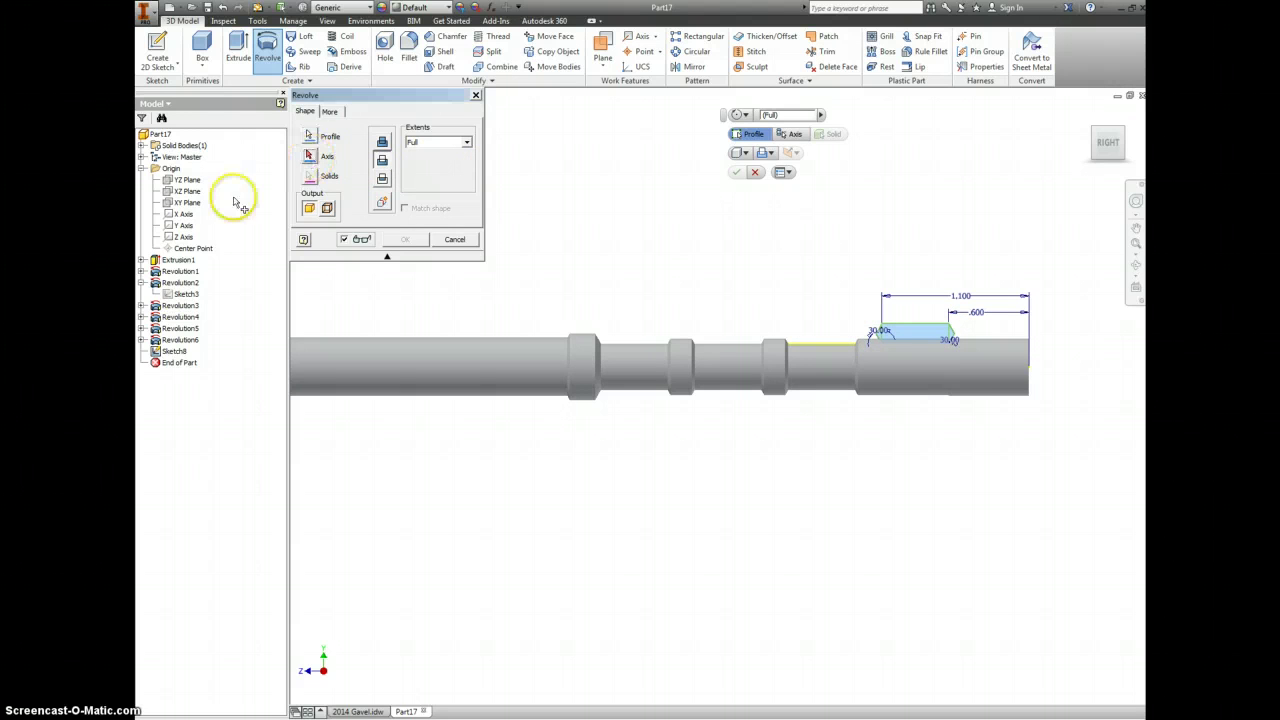
pyautogui.click(182, 237)
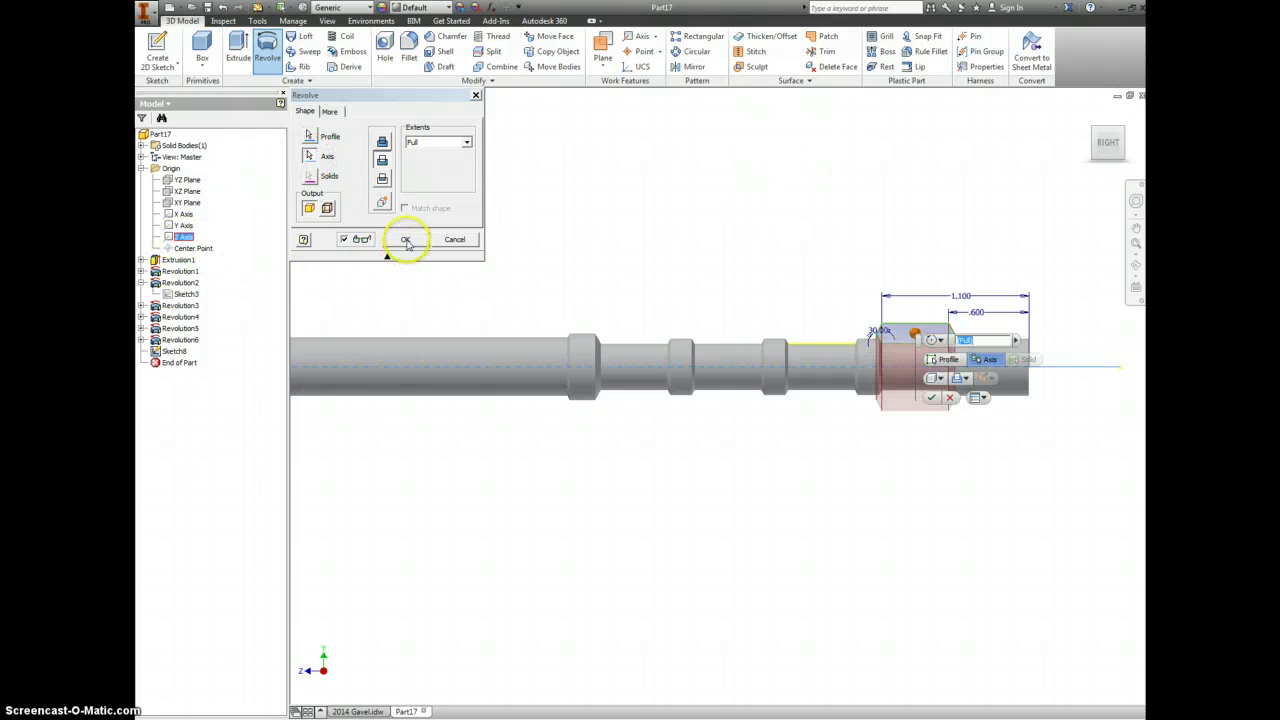
pyautogui.click(406, 241)
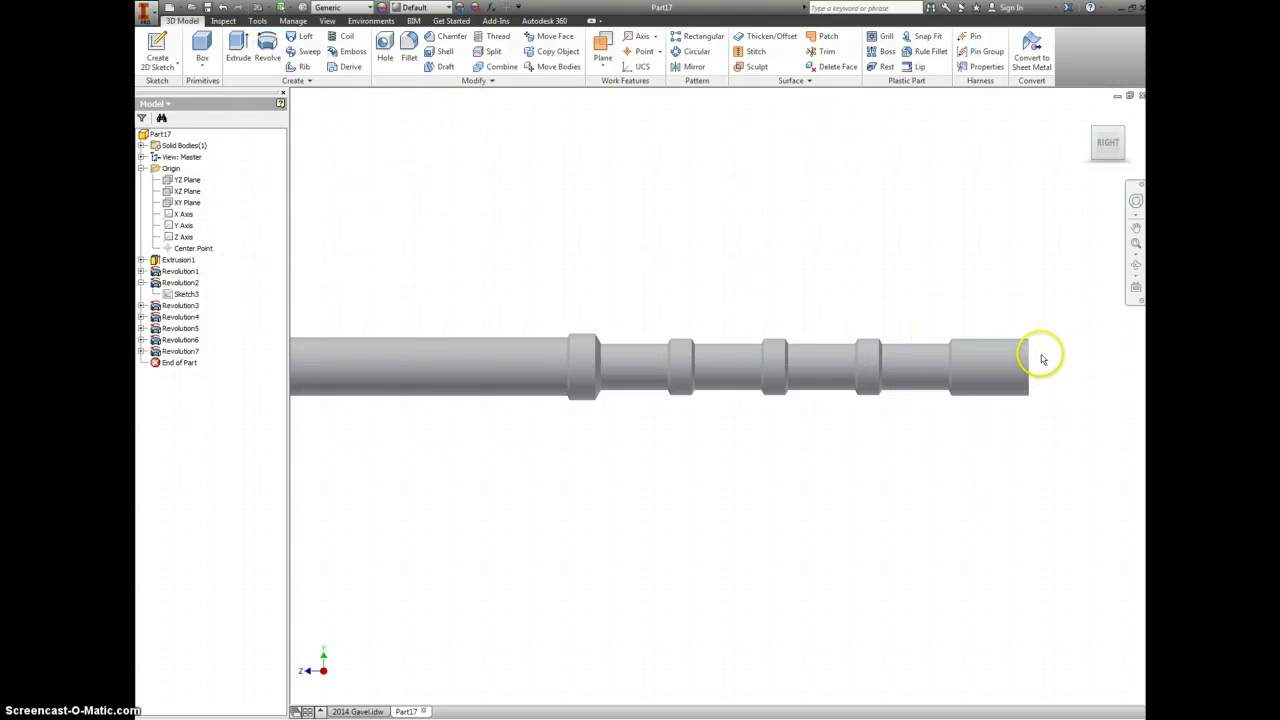
# Check the threaded end on the 2014 Gavel drawing and start a new sketch on Part17's YZ plane with the rod horizontal
pyautogui.scroll(2, 1041, 358)
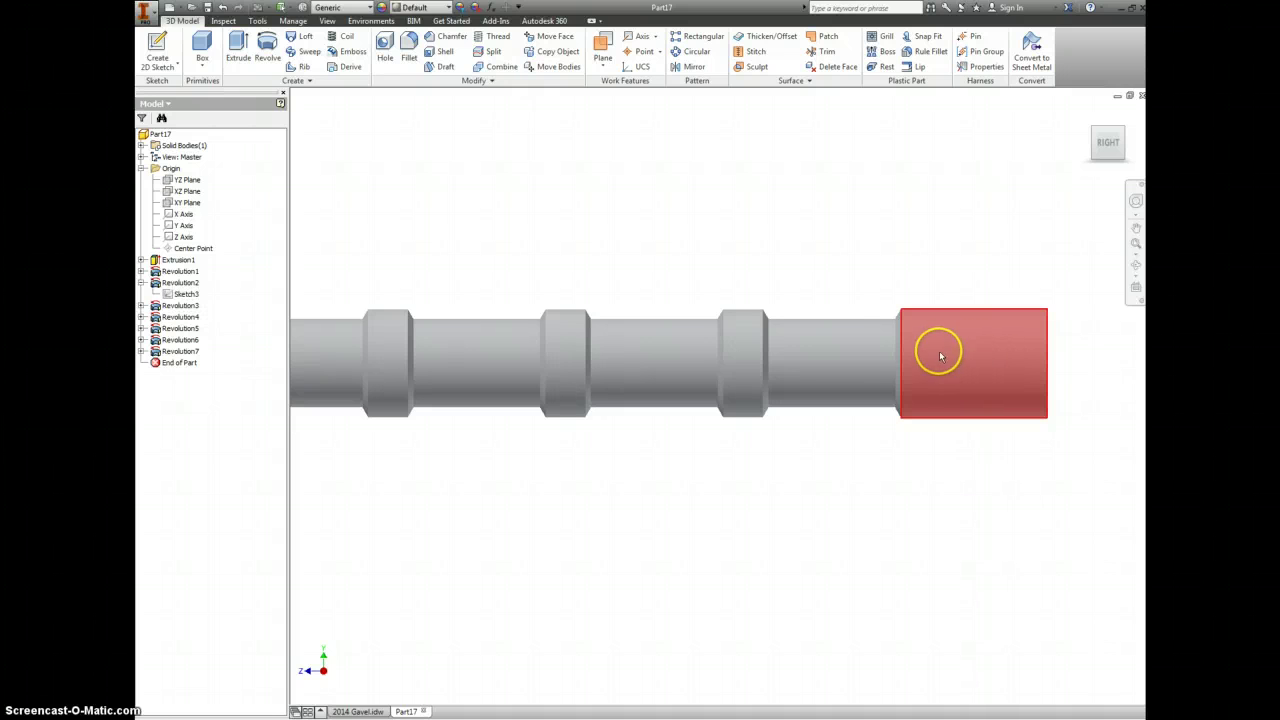
pyautogui.click(356, 711)
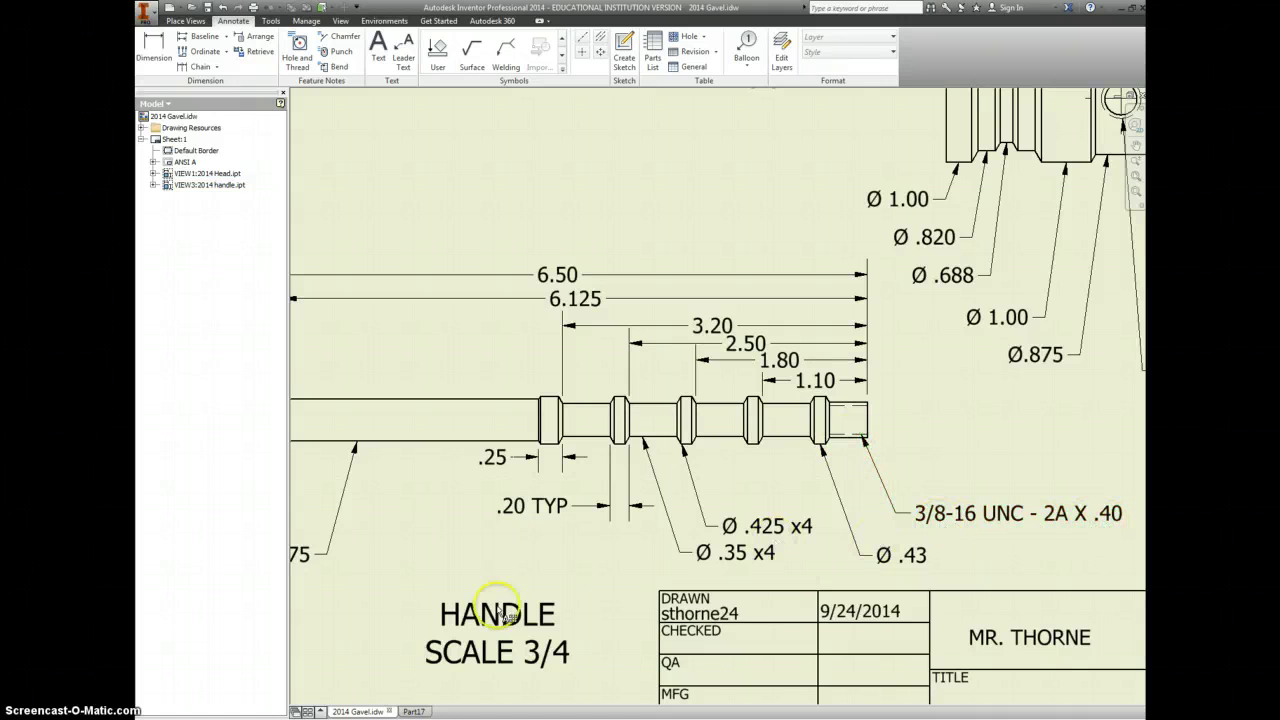
pyautogui.click(412, 712)
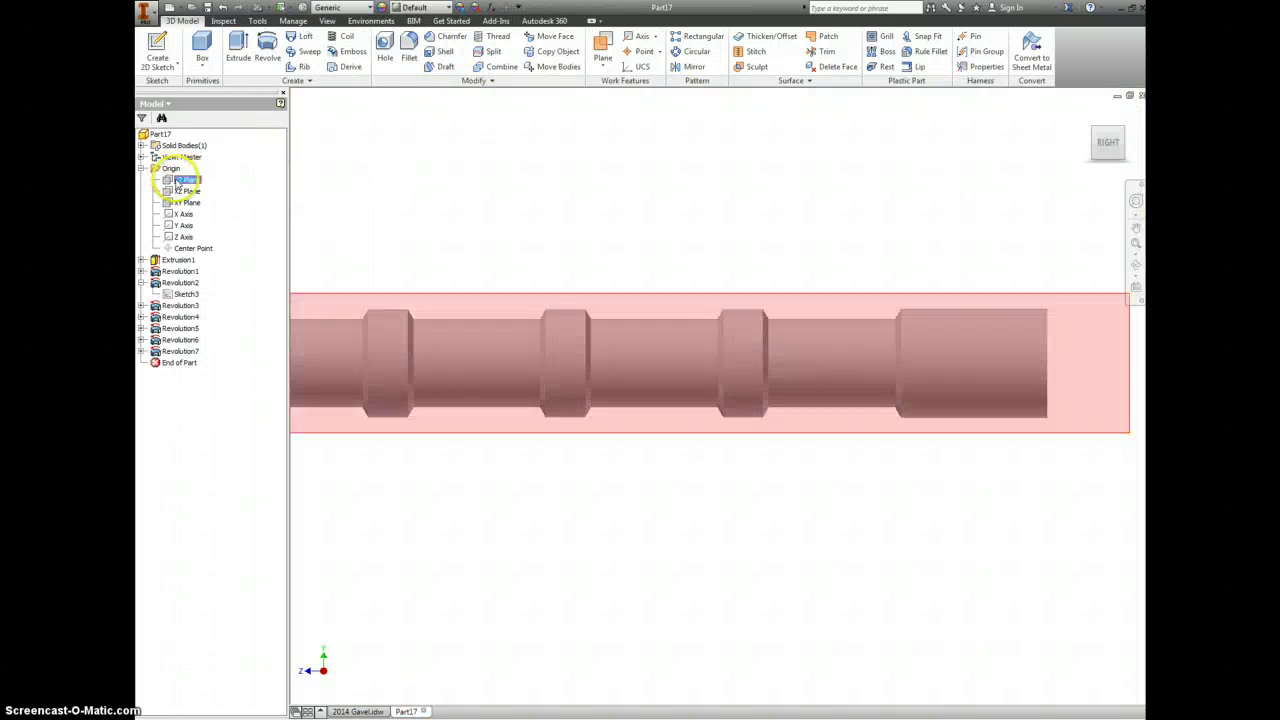
pyautogui.rightClick(180, 181)
pyautogui.click(205, 211)
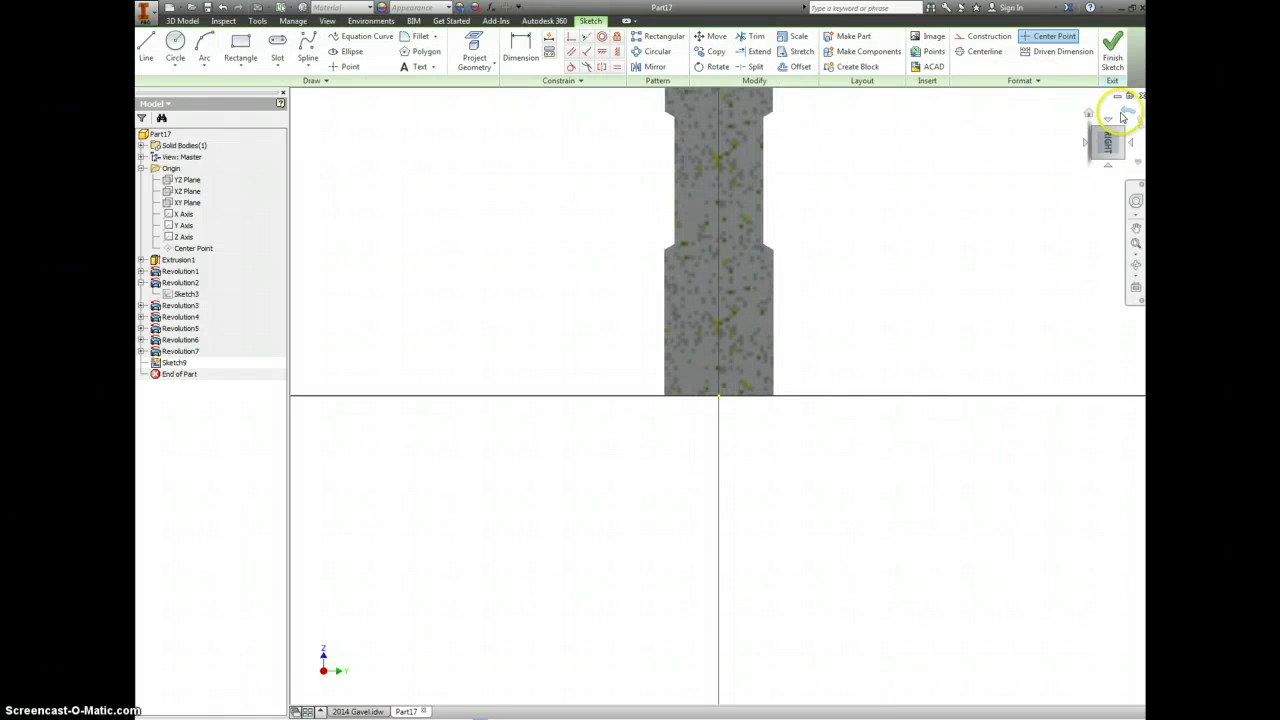
pyautogui.click(1124, 114)
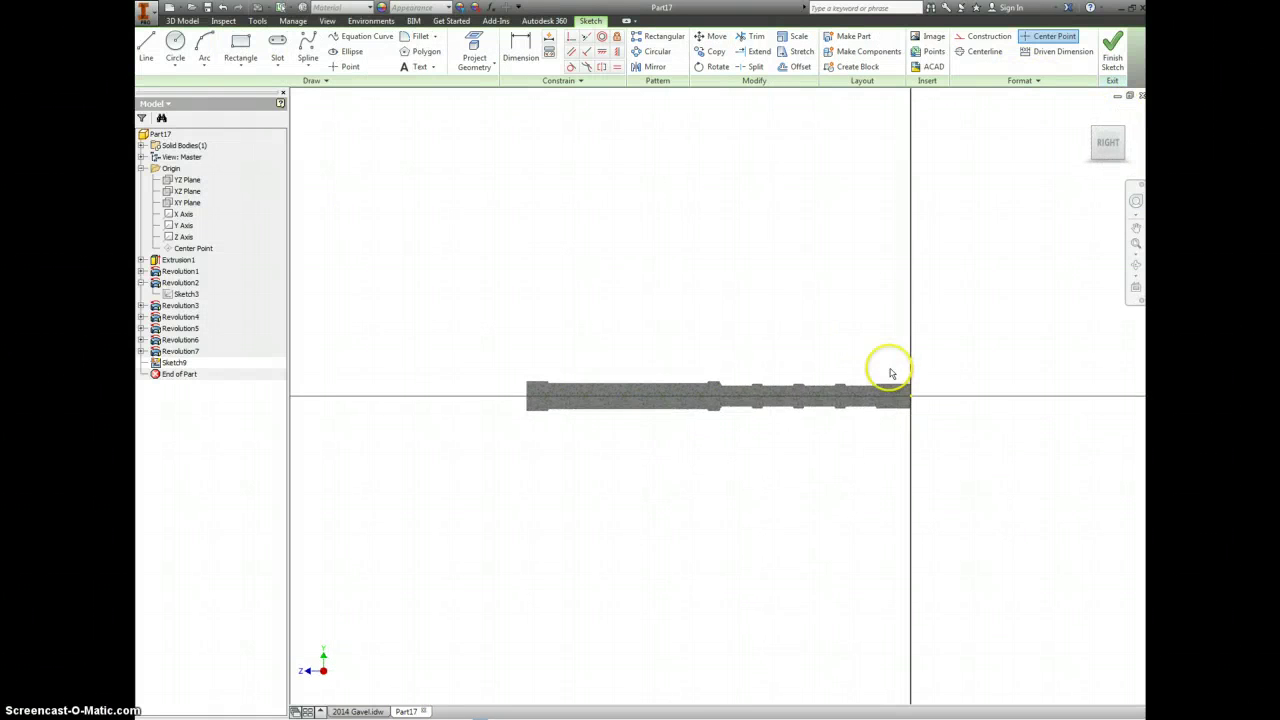
pyautogui.scroll(-5, 891, 373)
# Sketch a two-point rectangle over the rod's upper edge, overhanging the end face and reaching about 0.33 in inward from it
pyautogui.rightClick(886, 370)
pyautogui.click(966, 345)
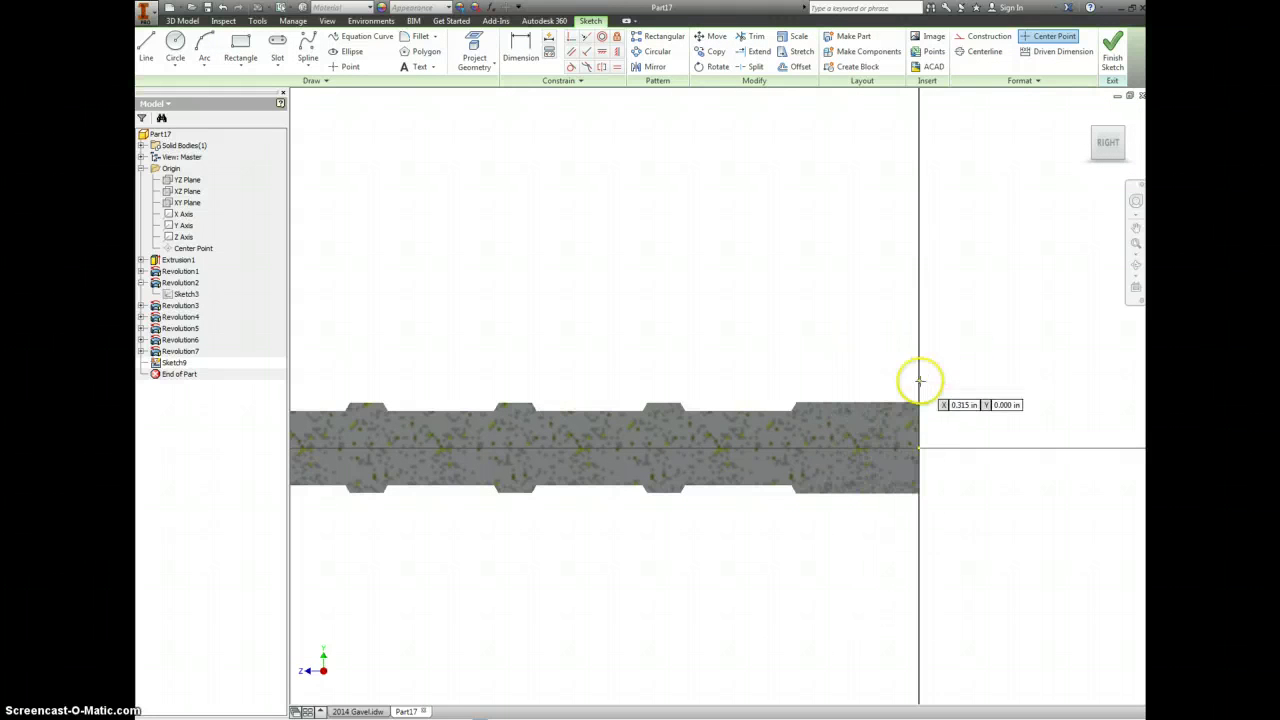
pyautogui.click(940, 382)
pyautogui.click(848, 415)
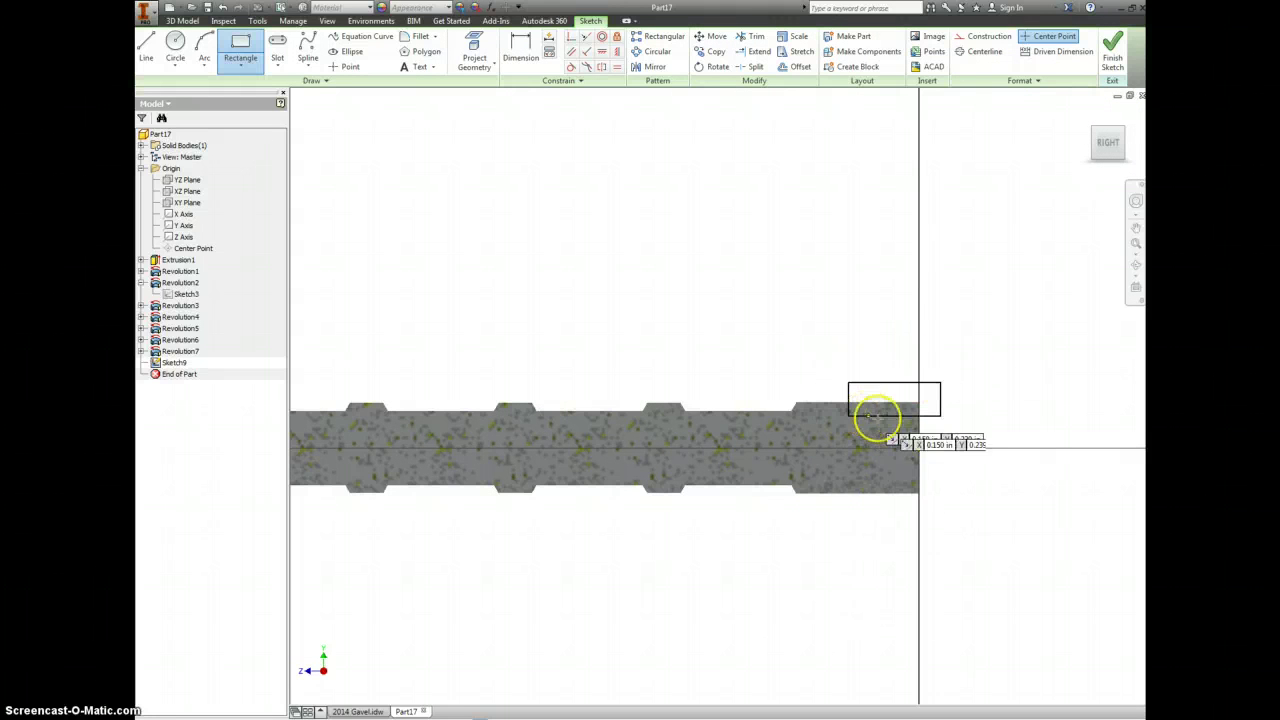
# Dimension the end rectangle's inner edge .4 in from the rod's end
pyautogui.press('d')
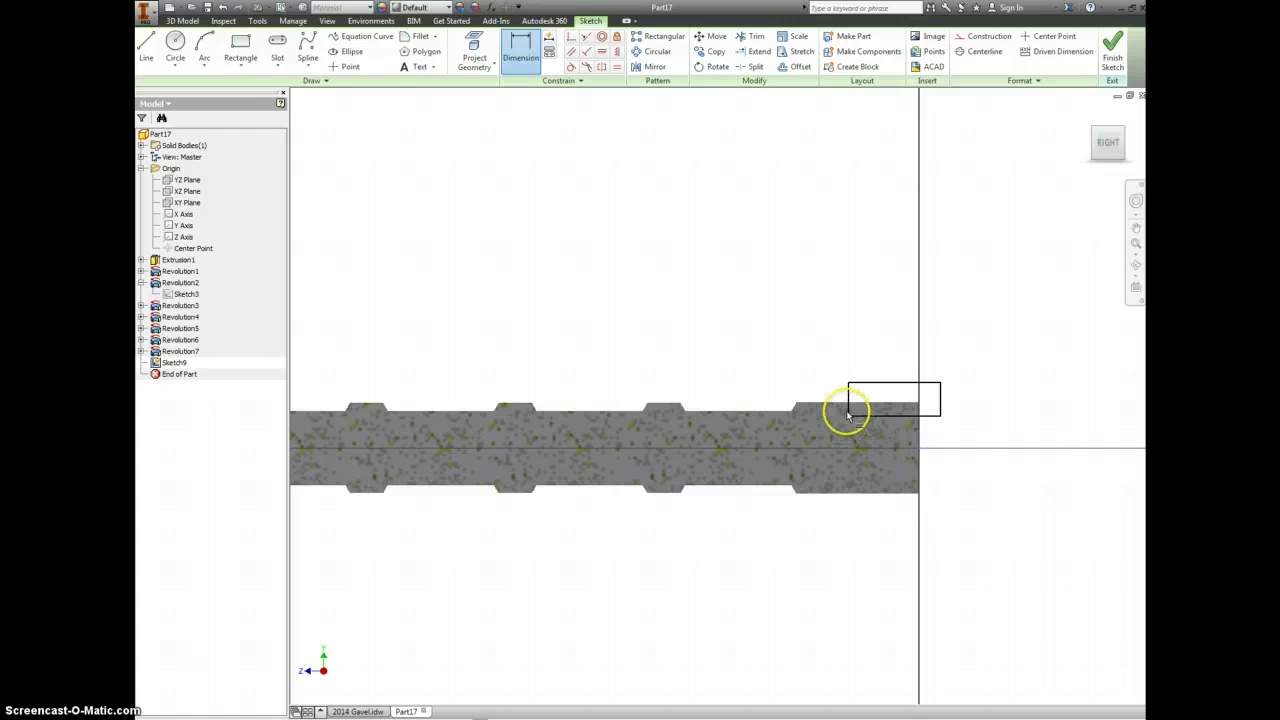
pyautogui.click(848, 404)
pyautogui.click(880, 357)
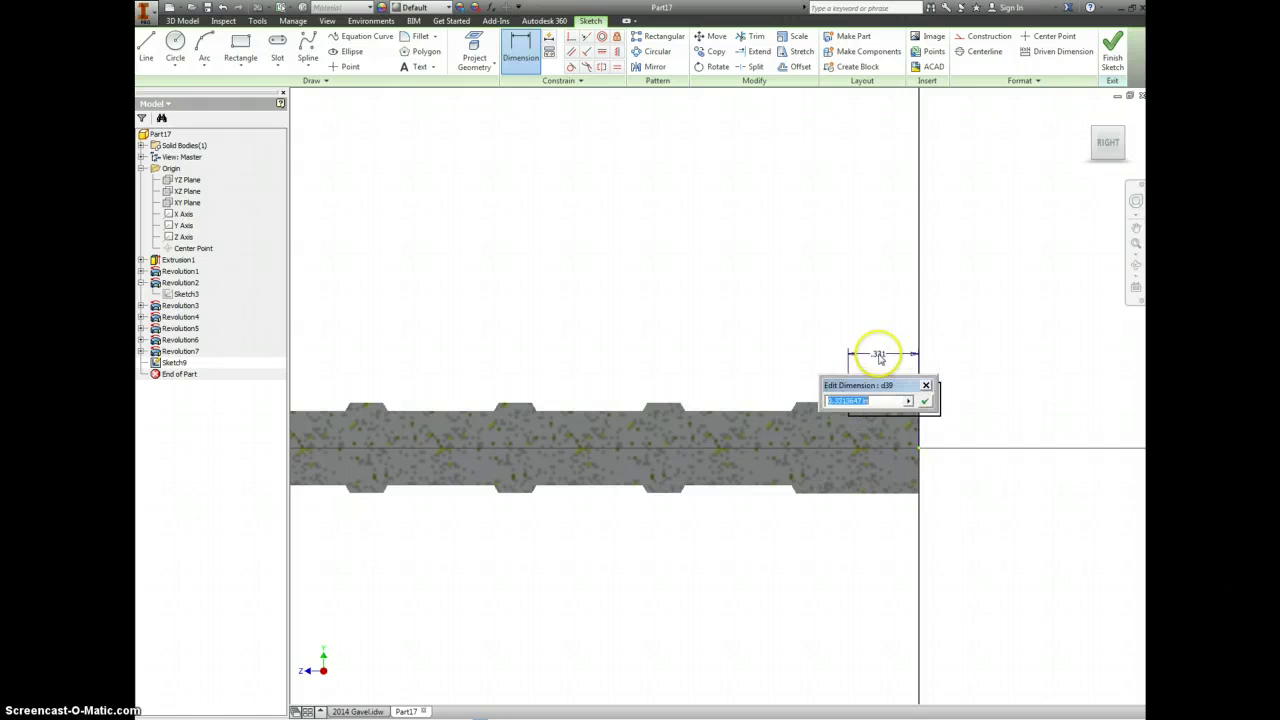
pyautogui.write('.4')
pyautogui.press('Return')
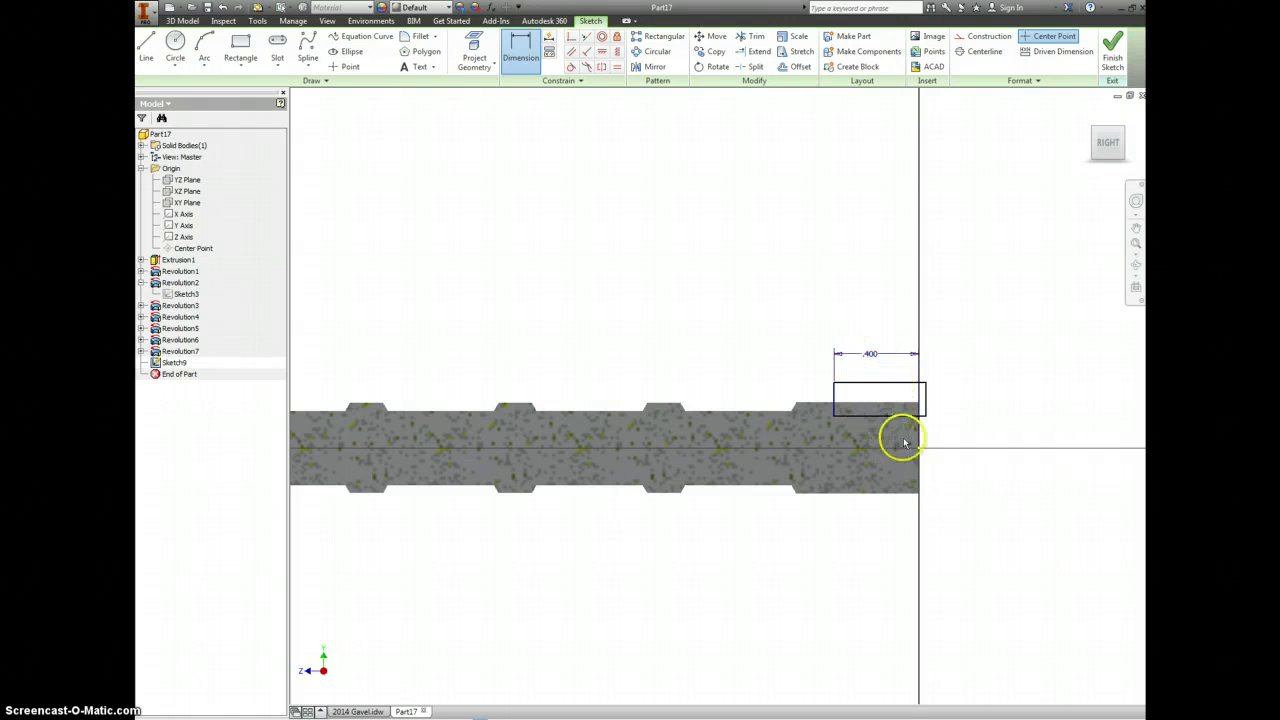